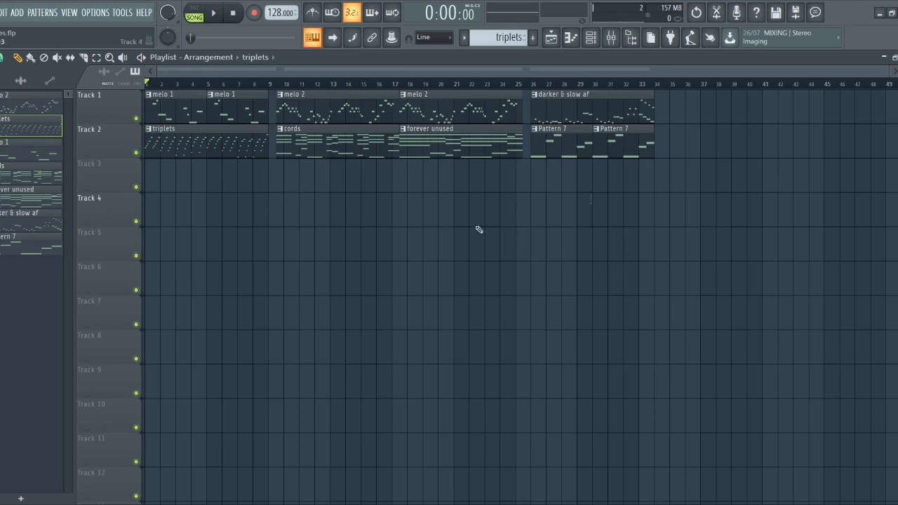
# - Delete all playlist clips after bar 9, keeping only the two melo 1 clips and the triplets clip
pyautogui.rightClick(561, 145)
pyautogui.rightClick(491, 146)
pyautogui.rightClick(461, 110)
pyautogui.rightClick(351, 110)
pyautogui.rightClick(351, 146)
pyautogui.rightClick(576, 110)
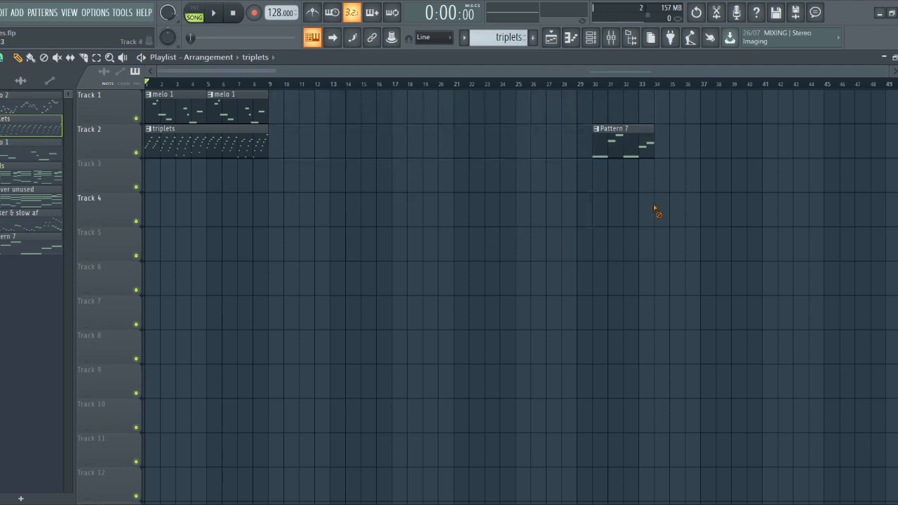
pyautogui.rightClick(623, 144)
# - Play the melo 1 and triplets clips together from the start, stopping near the end of the clips
pyautogui.scroll(5, 103, 202)
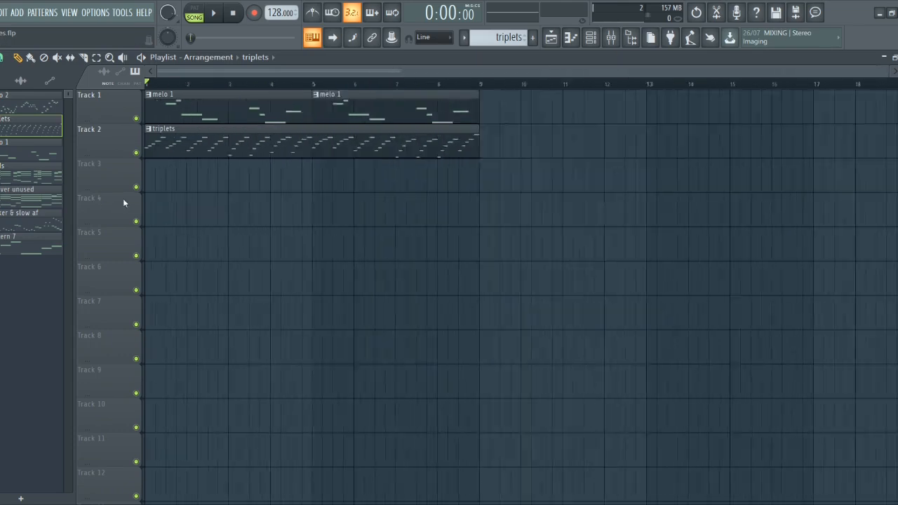
pyautogui.scroll(-1, 124, 203)
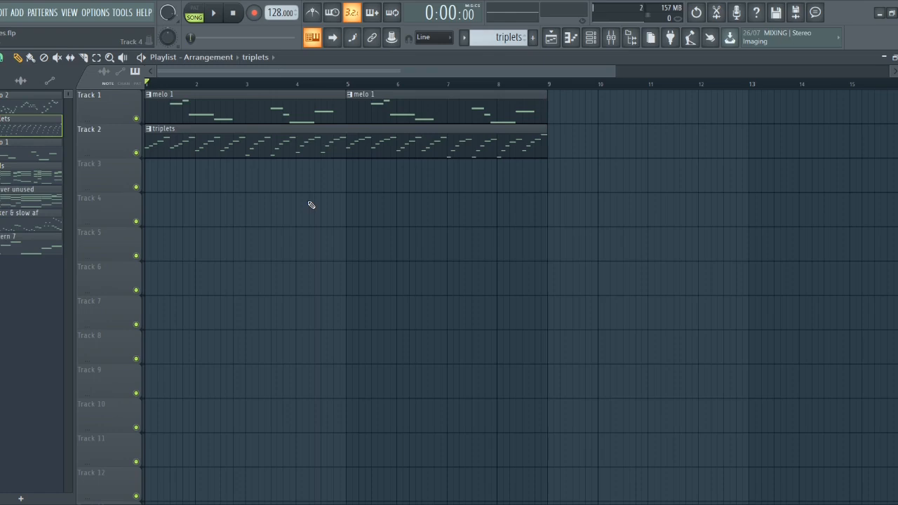
pyautogui.press('space')
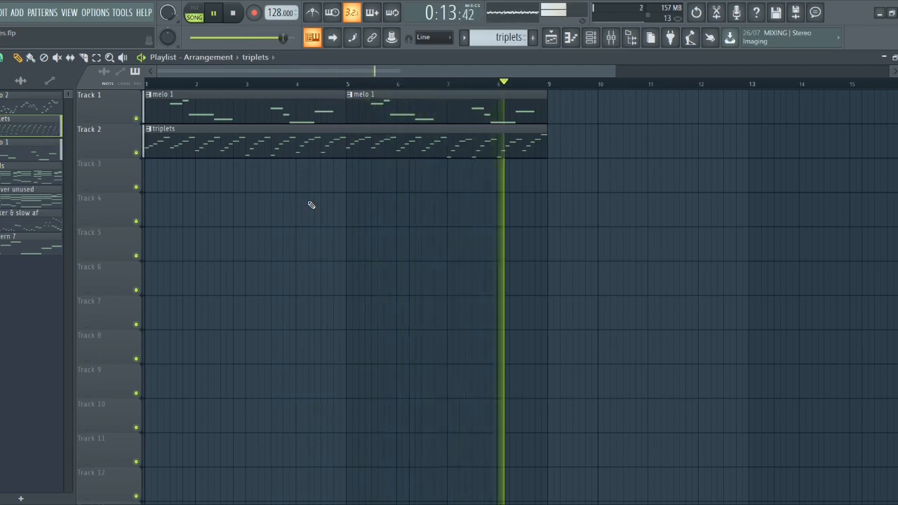
pyautogui.press('space')
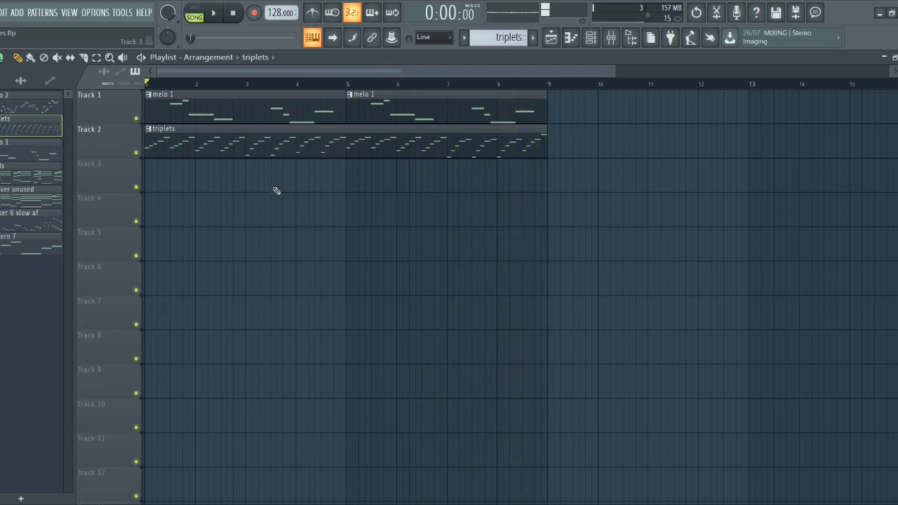
# - Select the first half bar of the playlist and solo the triplets track
pyautogui.scroll(-2, 233, 176)
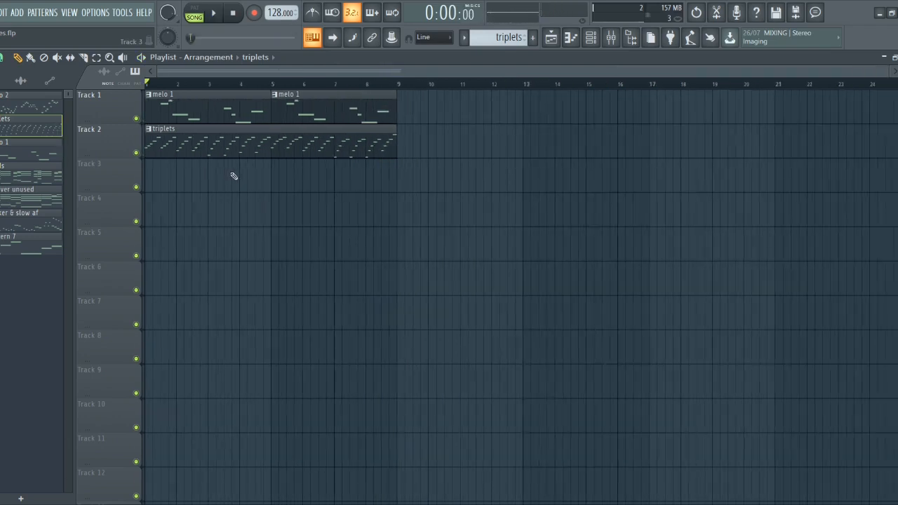
pyautogui.scroll(6, 119, 213)
pyautogui.click(299, 96)
pyautogui.moveTo(288, 84); pyautogui.dragTo(90, 133)
pyautogui.rightClick(136, 154)
pyautogui.keyDown('ctrl'); pyautogui.click(201, 196); pyautogui.keyUp('ctrl')
pyautogui.scroll(3, 241, 114)
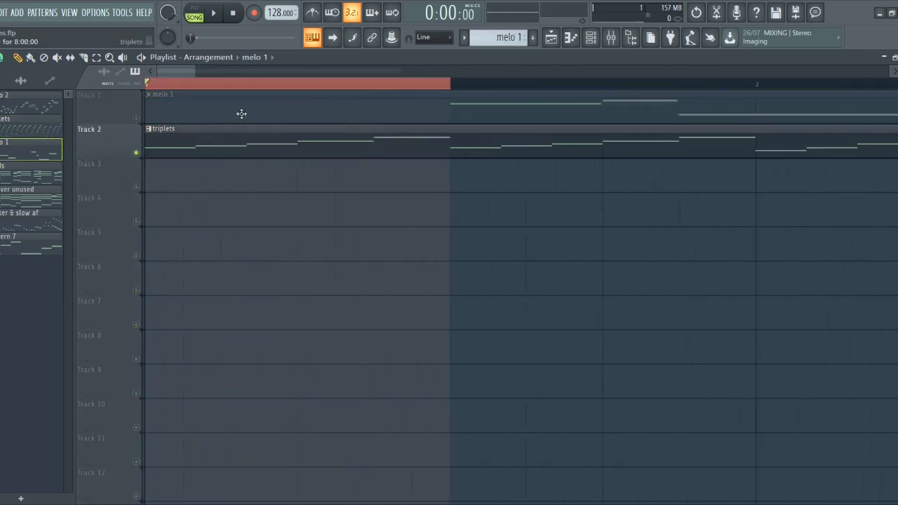
# - Clear the half-bar time selection and bring all tracks back out of solo
pyautogui.moveTo(300, 88); pyautogui.dragTo(91, 87)
pyautogui.scroll(-2, 132, 144)
pyautogui.rightClick(138, 153)
pyautogui.rightClick(137, 153)
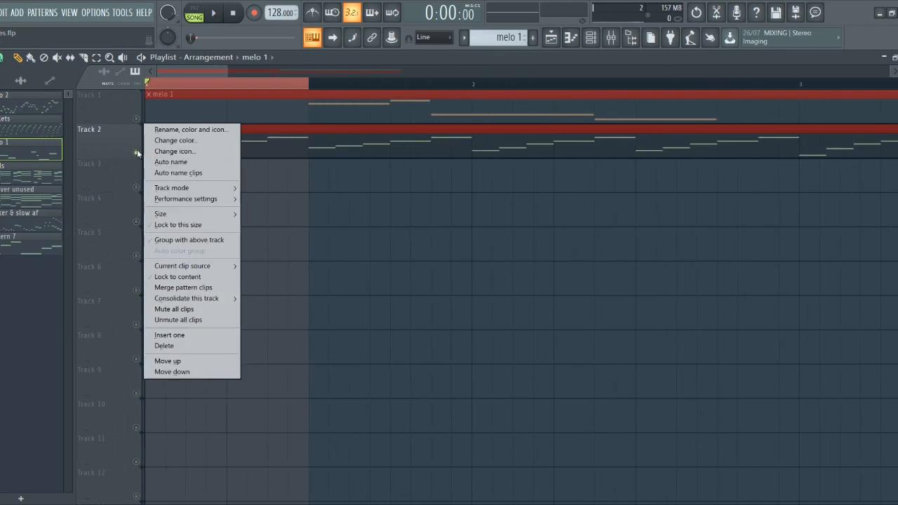
pyautogui.rightClick(136, 153)
pyautogui.keyDown('ctrl'); pyautogui.click(208, 93); pyautogui.keyUp('ctrl')
# - Play the melo 1 track on its own in solo, stop playback and unsolo the track
pyautogui.press('space')
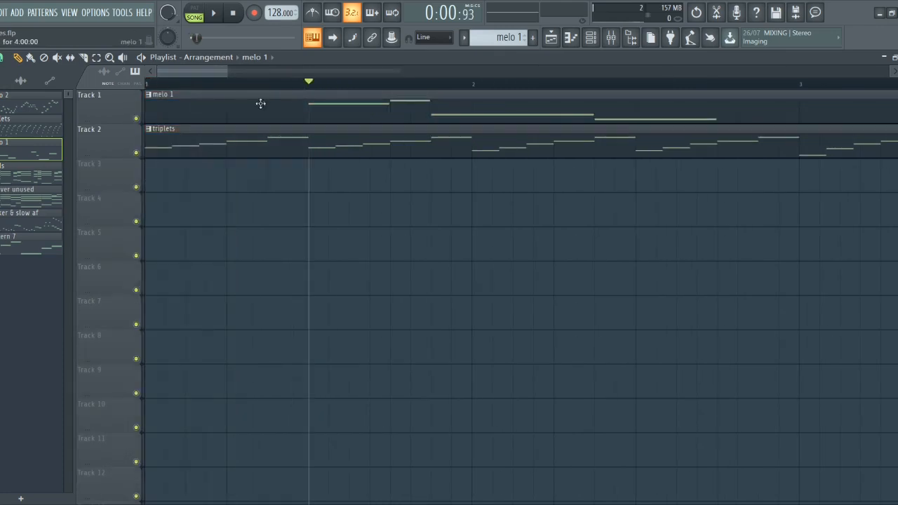
pyautogui.rightClick(136, 118)
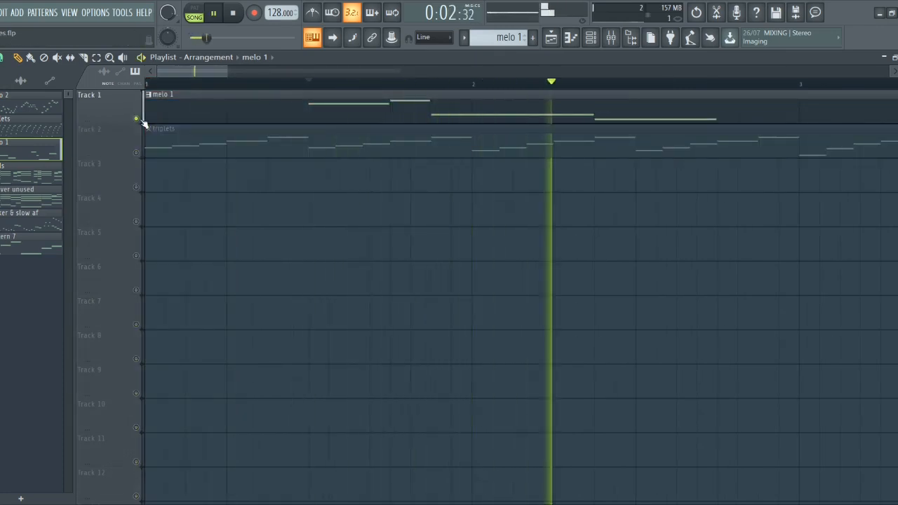
pyautogui.press('space')
pyautogui.rightClick(136, 118)
# - Look over the full 120 BPM arrangement from Track 1 down to Track 28
pyautogui.scroll(-3, 266, 285)
pyautogui.scroll(-3, 269, 287)
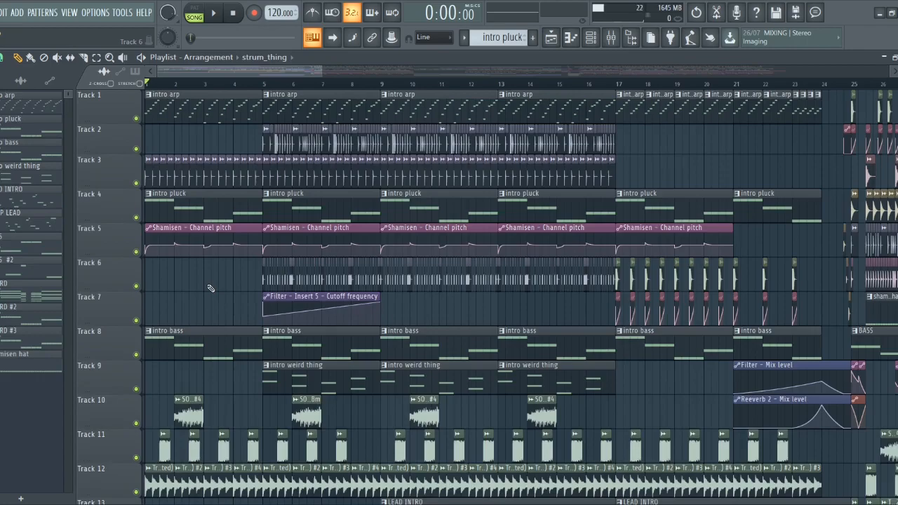
pyautogui.scroll(-6, 211, 287)
pyautogui.scroll(-3, 810, 254)
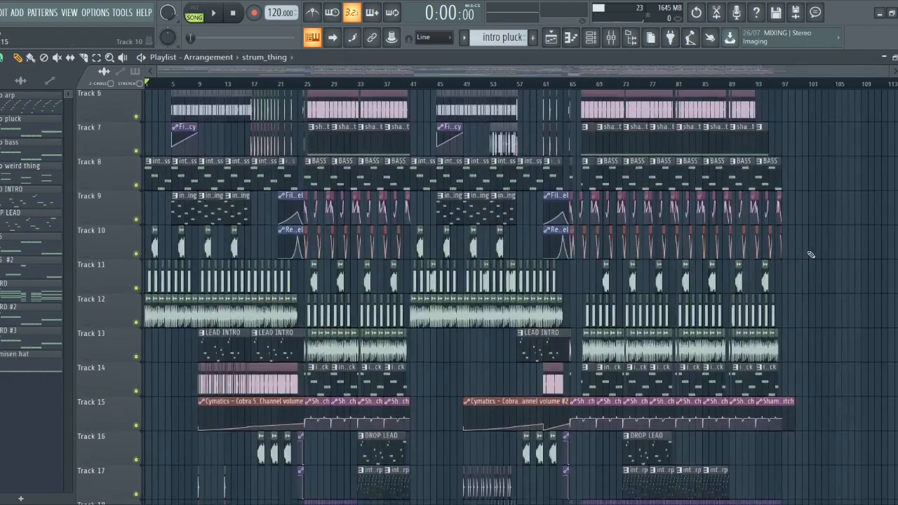
pyautogui.scroll(-3, 812, 246)
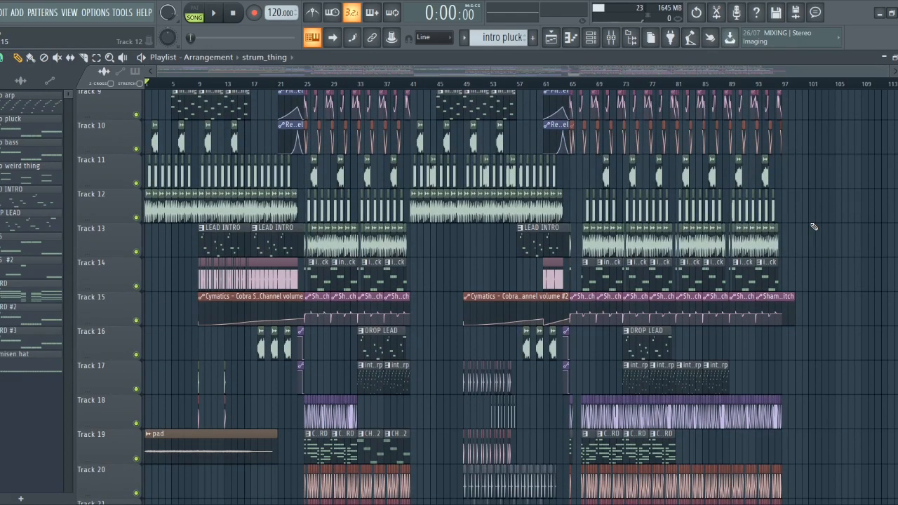
pyautogui.scroll(-5, 139, 361)
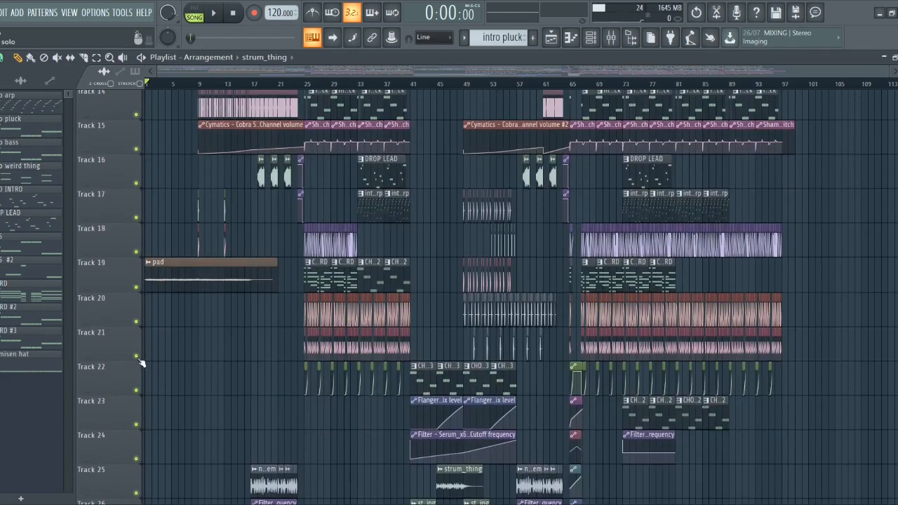
pyautogui.scroll(-5, 139, 362)
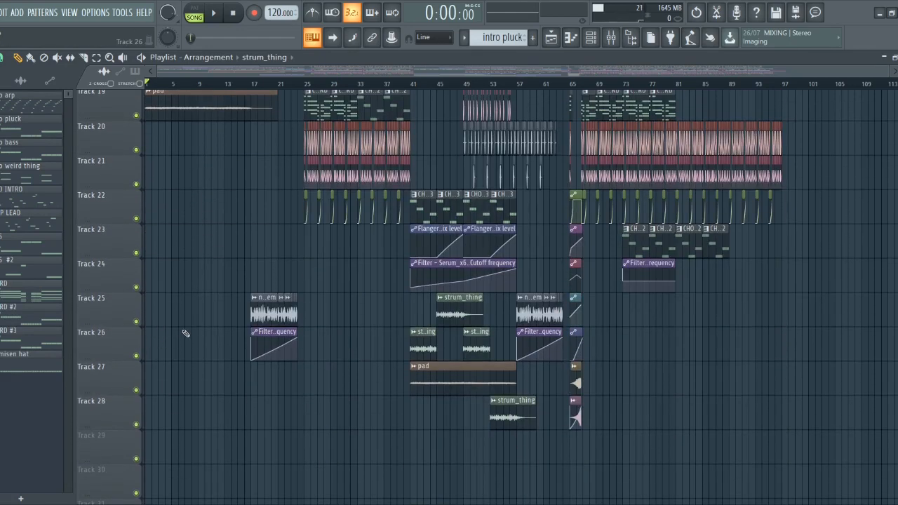
# - Play the arrangement from the start to about bar 17 while reviewing its tracks
pyautogui.press('space')
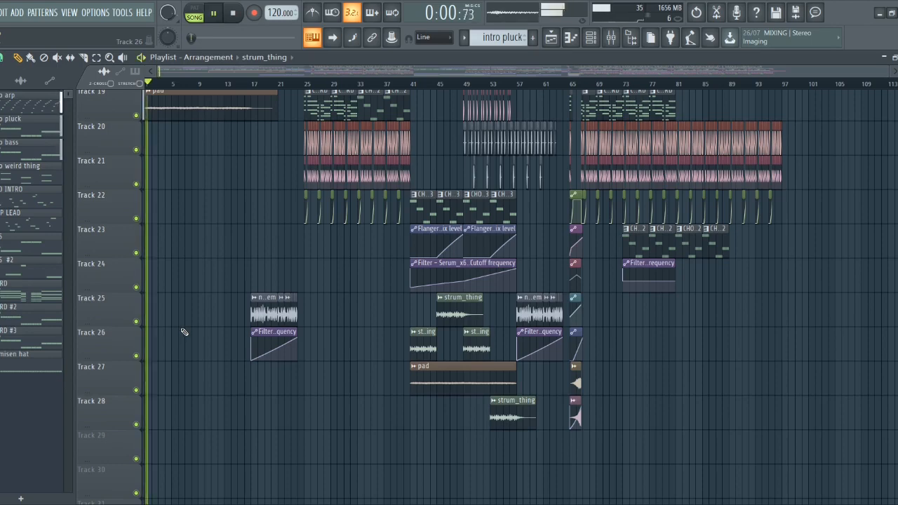
pyautogui.scroll(1, 184, 332)
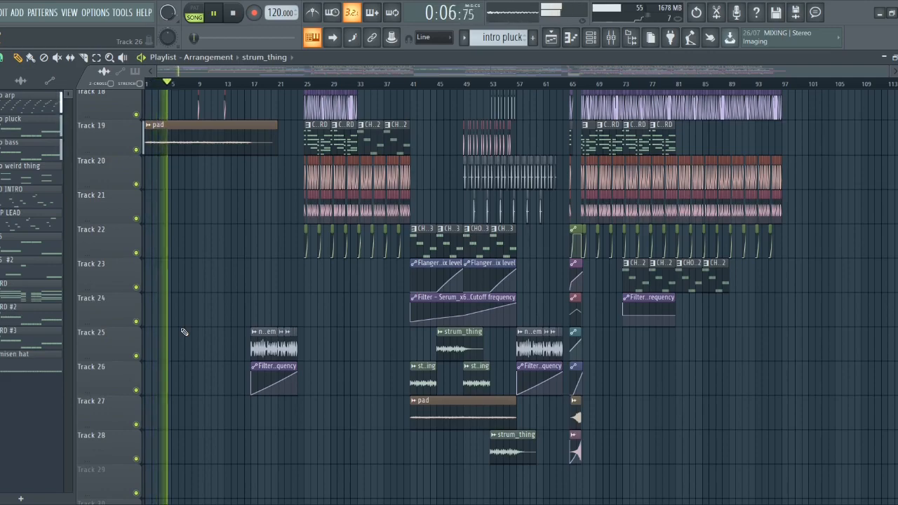
pyautogui.scroll(4, 184, 332)
pyautogui.scroll(9, 184, 332)
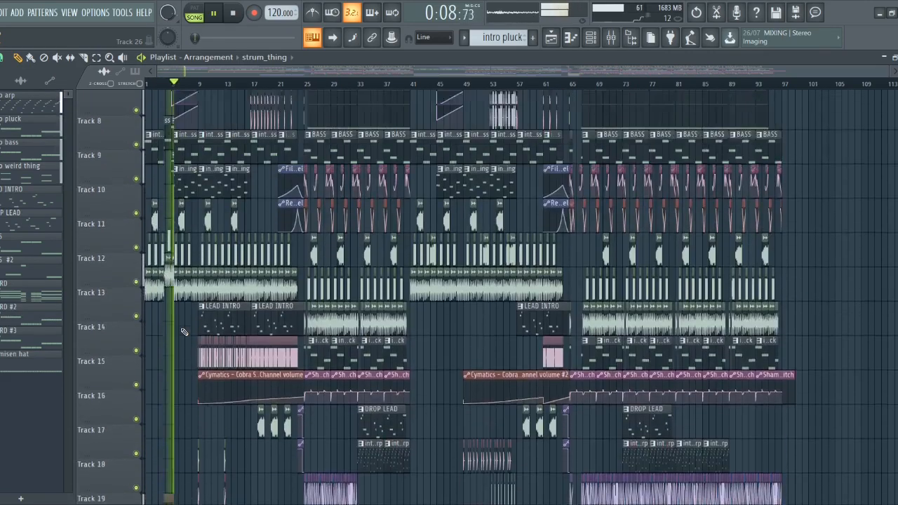
pyautogui.scroll(4, 266, 172)
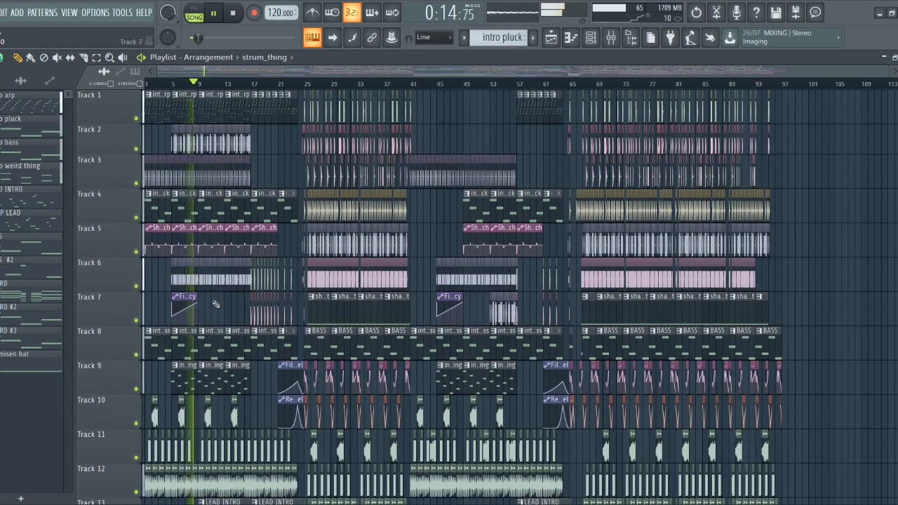
pyautogui.scroll(-6, 215, 304)
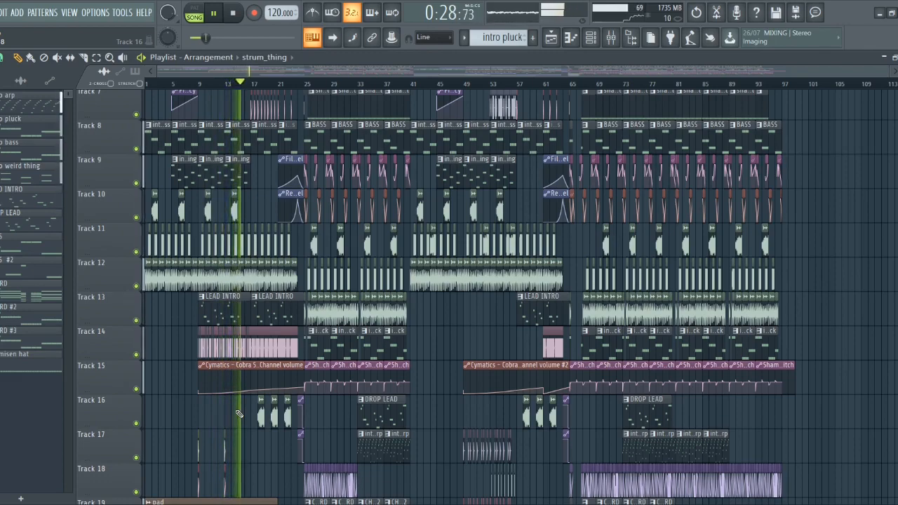
pyautogui.scroll(-1, 247, 419)
pyautogui.scroll(-6, 248, 419)
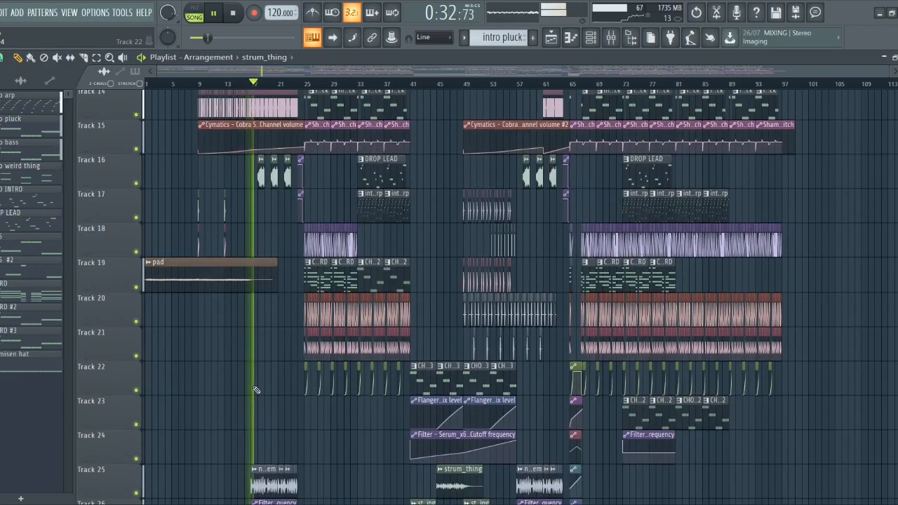
pyautogui.press('space')
# - Solo Track 1, which holds the intro arp clips, and frame the intro section
pyautogui.scroll(7, 271, 383)
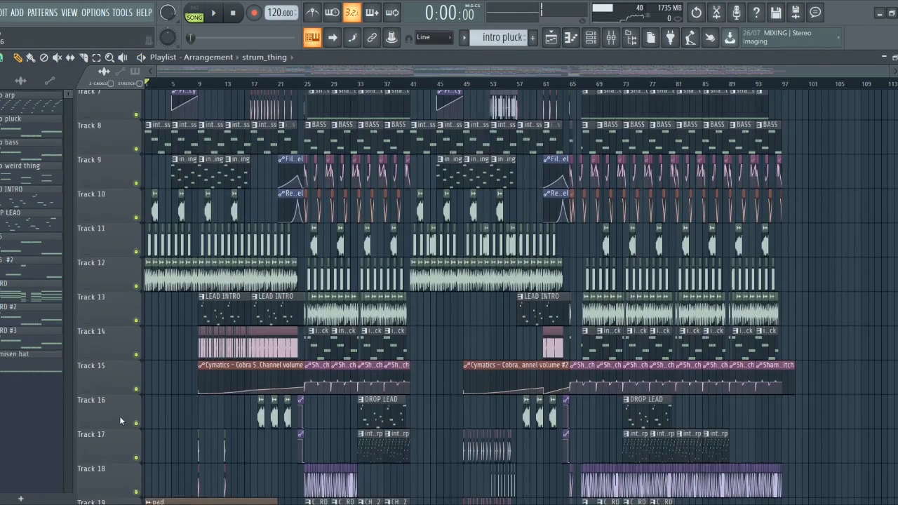
pyautogui.scroll(4, 120, 418)
pyautogui.scroll(5, 172, 389)
pyautogui.scroll(-4, 140, 382)
pyautogui.scroll(5, 128, 378)
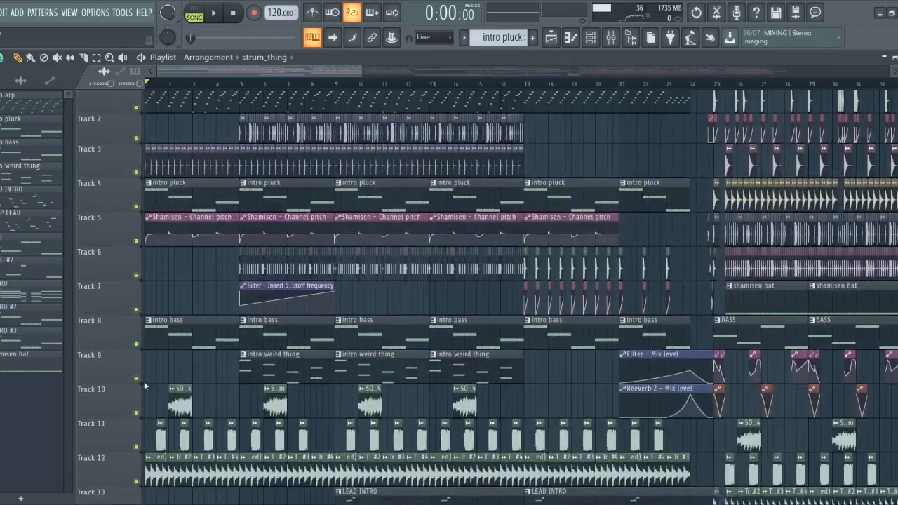
pyautogui.scroll(-4, 145, 382)
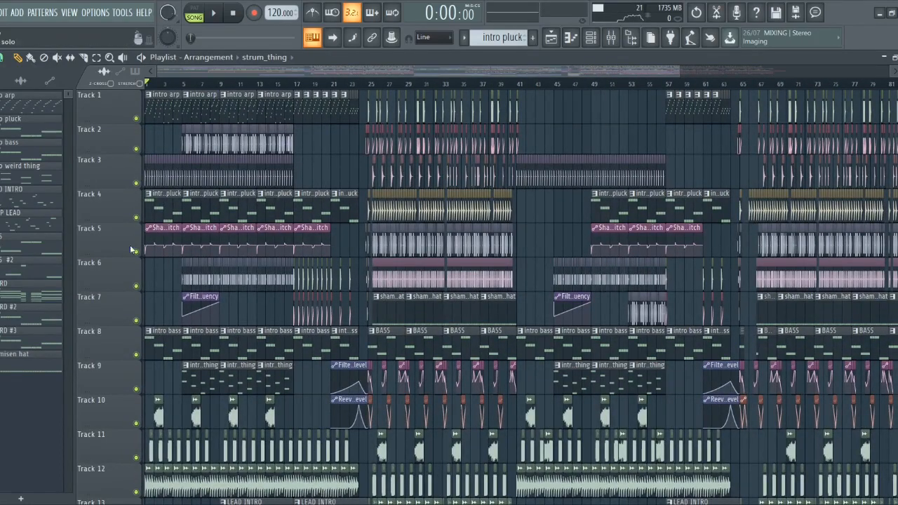
pyautogui.scroll(6, 132, 245)
pyautogui.rightClick(137, 118)
pyautogui.scroll(-3, 175, 136)
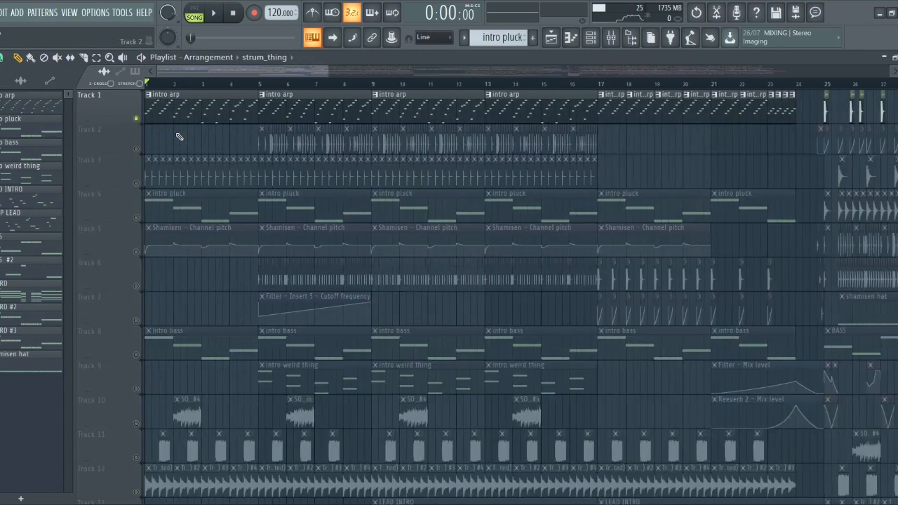
pyautogui.scroll(2, 143, 145)
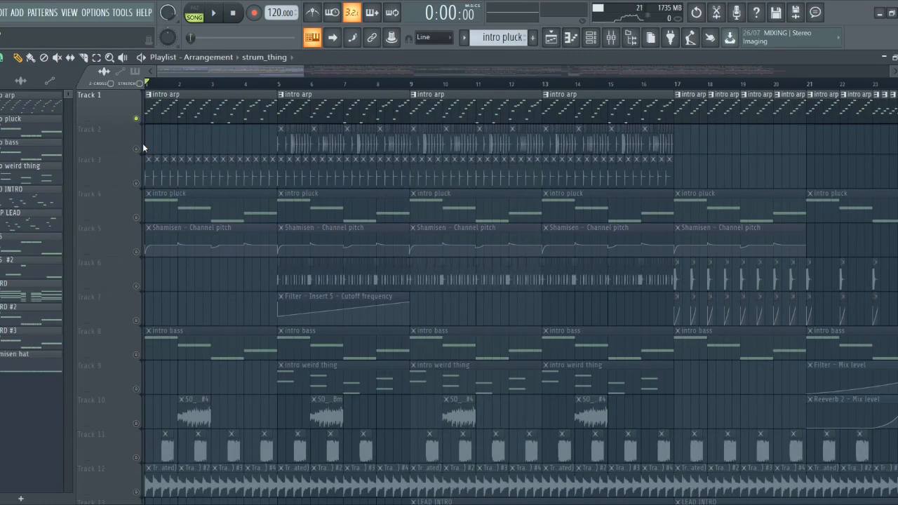
# - Listen to the soloed intro arp for about four bars and make it the active pattern
pyautogui.press('space')
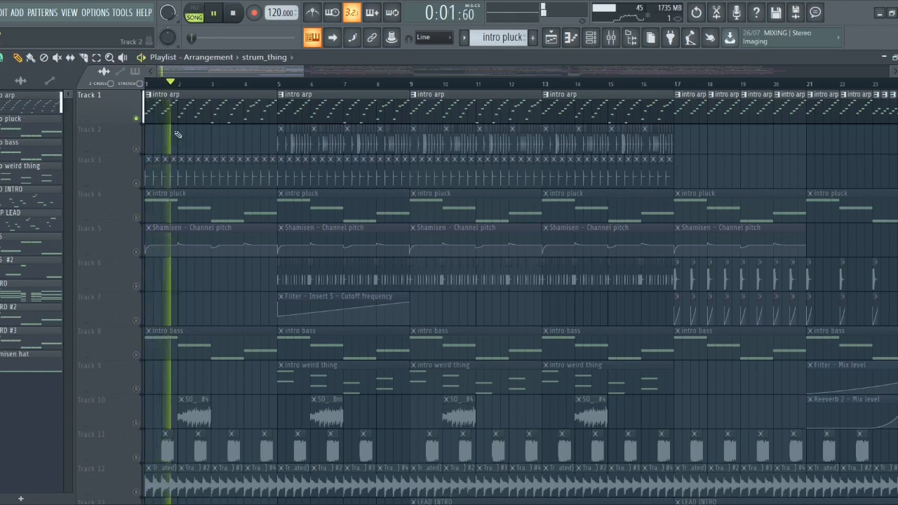
pyautogui.click(174, 114)
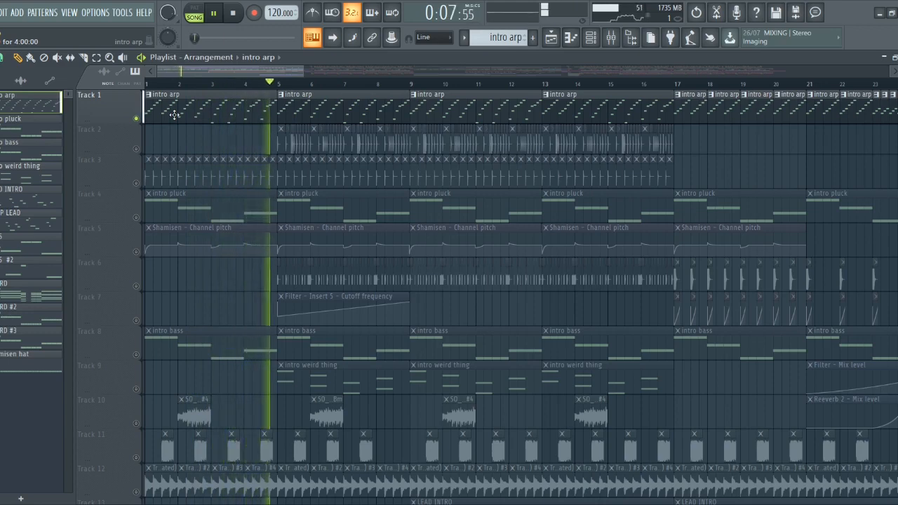
pyautogui.press('space')
# - Open the intro arp's Chill Guitar notes in the piano roll, examine the triplet runs and close it
pyautogui.click(592, 39)
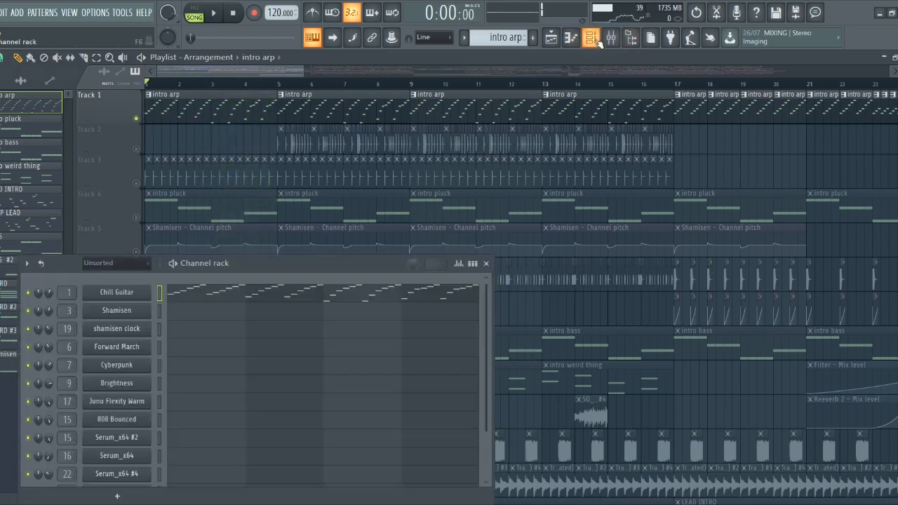
pyautogui.click(289, 289)
pyautogui.keyDown('ctrl'); pyautogui.scroll(2, 6, 265); pyautogui.keyUp('ctrl')
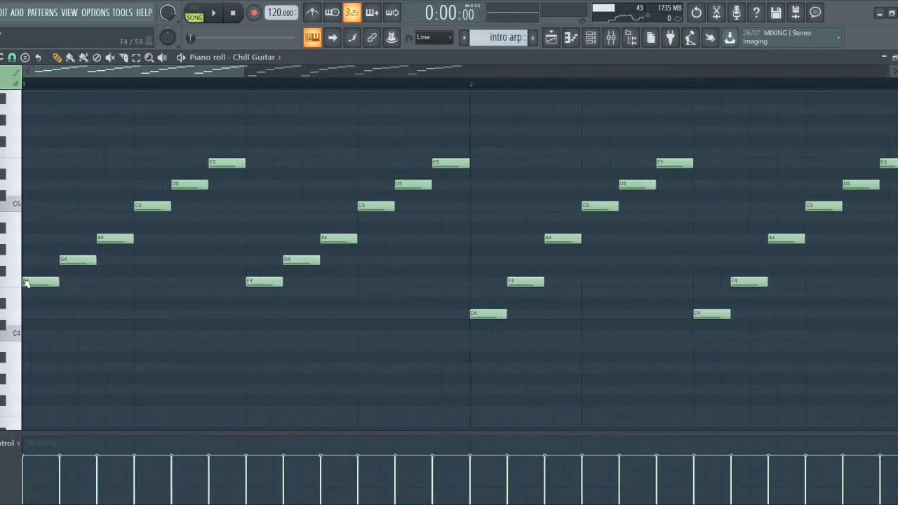
pyautogui.keyDown('ctrl'); pyautogui.scroll(-3, 236, 176); pyautogui.keyUp('ctrl')
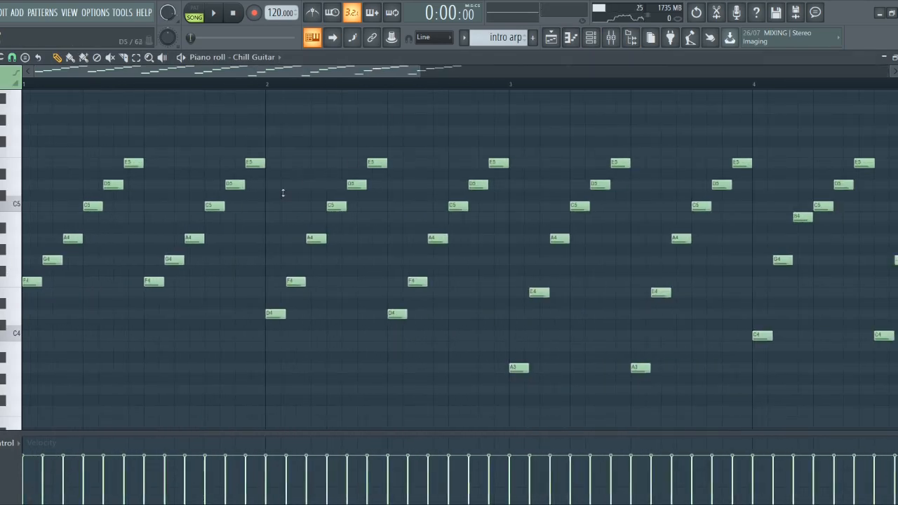
pyautogui.press('Escape')
# - Open the Chill Guitar channel's FLEX instrument and briefly play the arp to hear the preset
pyautogui.click(153, 292)
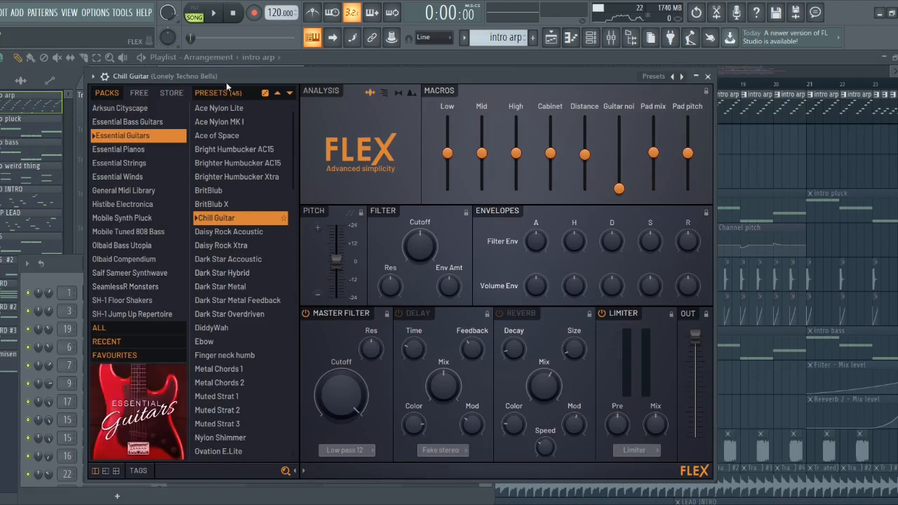
pyautogui.moveTo(226, 78); pyautogui.dragTo(176, 69)
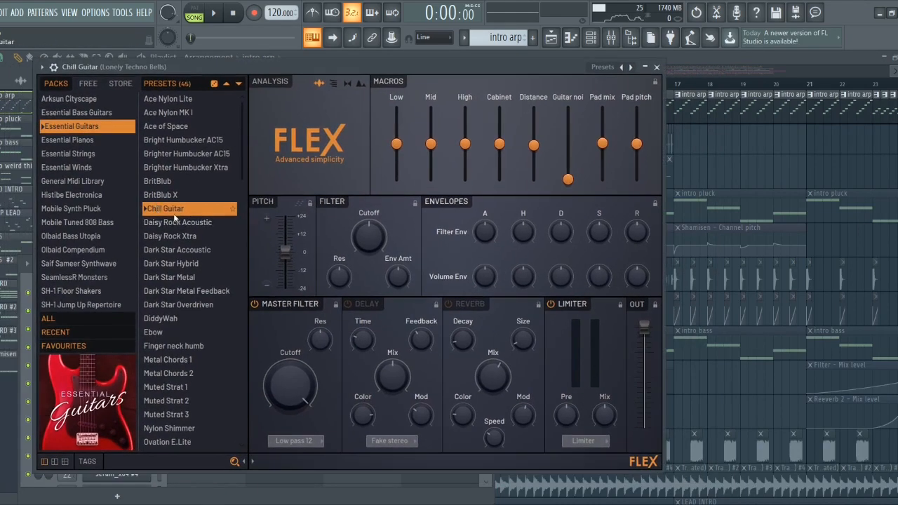
pyautogui.press('space')
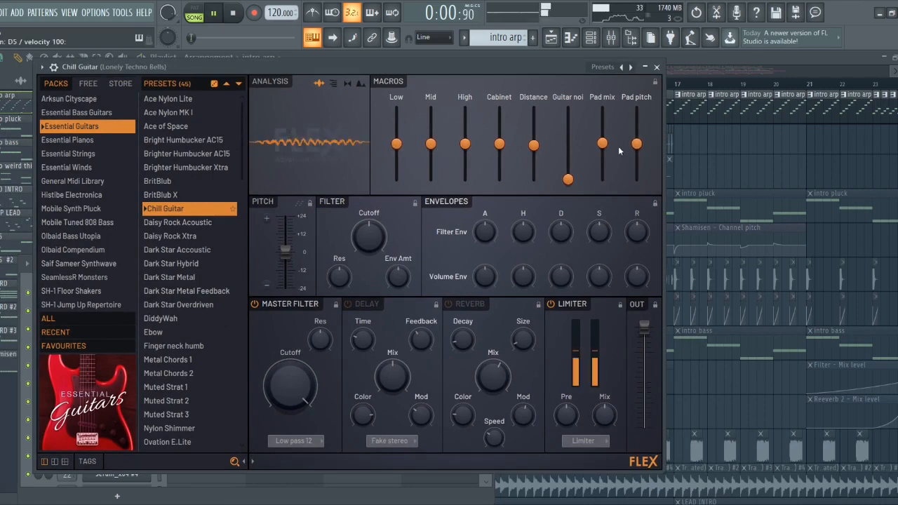
pyautogui.press('space')
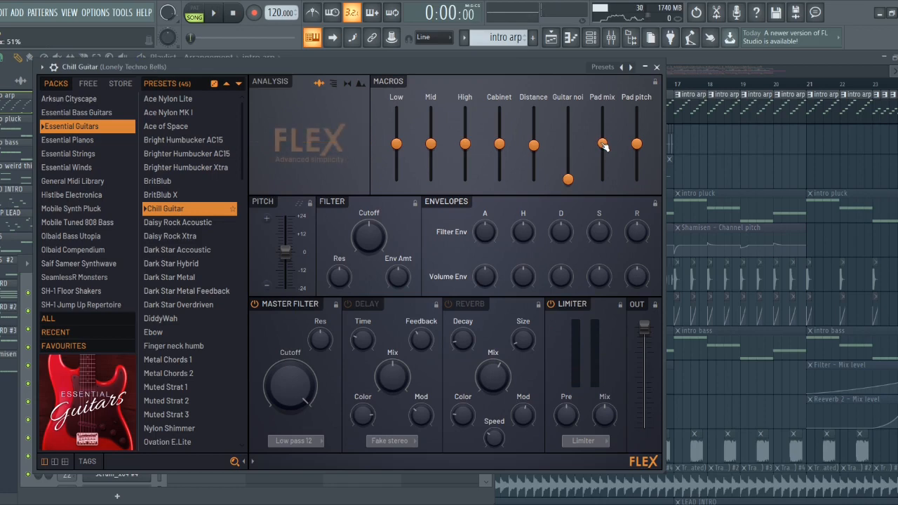
# - Set the Chill Guitar preset's Pad mix macro to 48%, play the arp briefly, and close the instrument and channel rack
pyautogui.press('space')
pyautogui.moveTo(603, 145)
pyautogui.mouseDown()
pyautogui.moveTo(603, 179)
pyautogui.moveTo(602, 145)
pyautogui.mouseUp()
pyautogui.press('space')
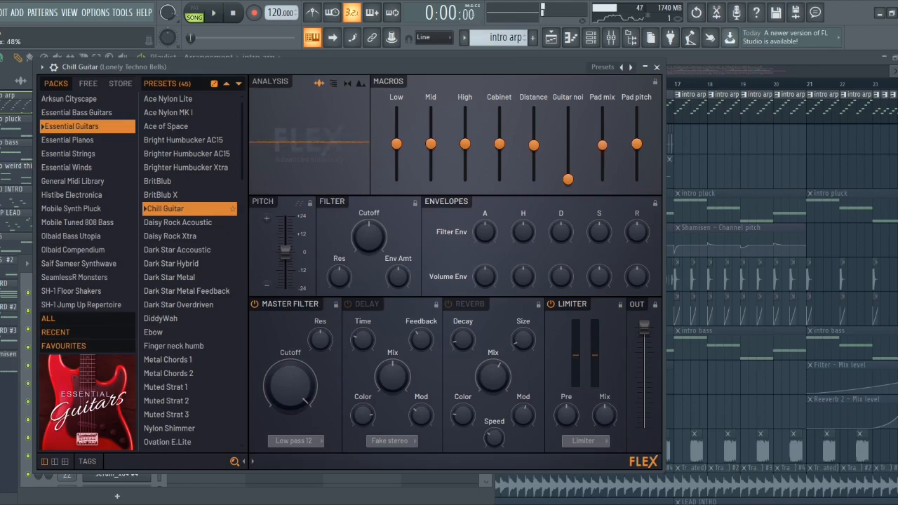
pyautogui.press('Escape')
pyautogui.press('Escape')
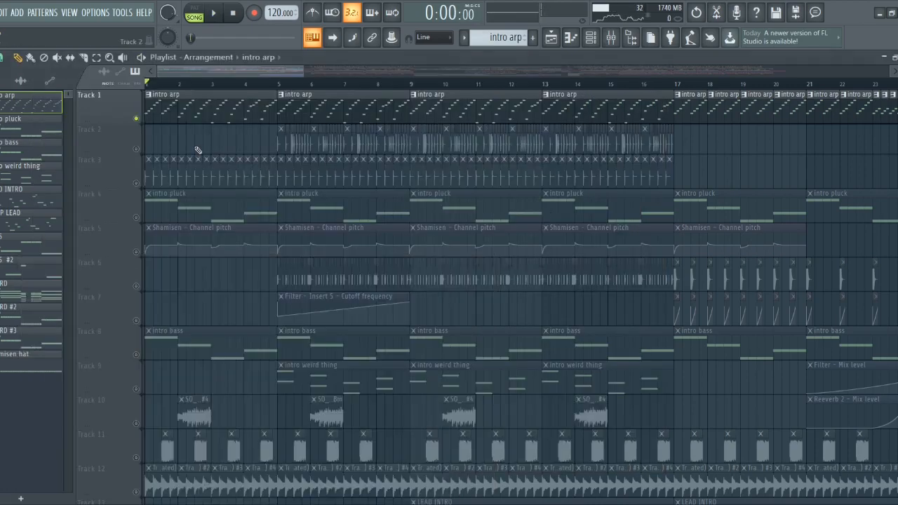
# - Switch the solo from Track 1 to Track 2 and place the playhead at bar 5, where its snap clips begin
pyautogui.scroll(-2, 190, 147)
pyautogui.rightClick(137, 119)
pyautogui.scroll(-3, 153, 155)
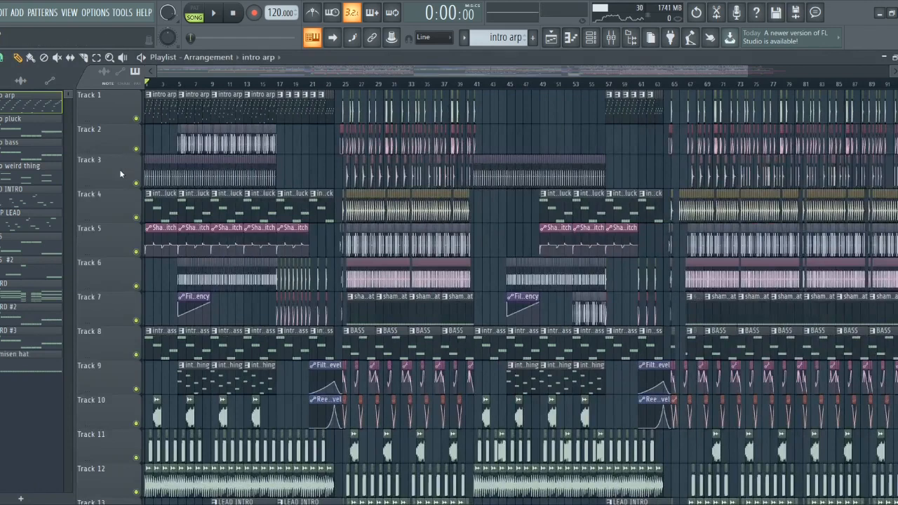
pyautogui.scroll(6, 120, 172)
pyautogui.rightClick(136, 149)
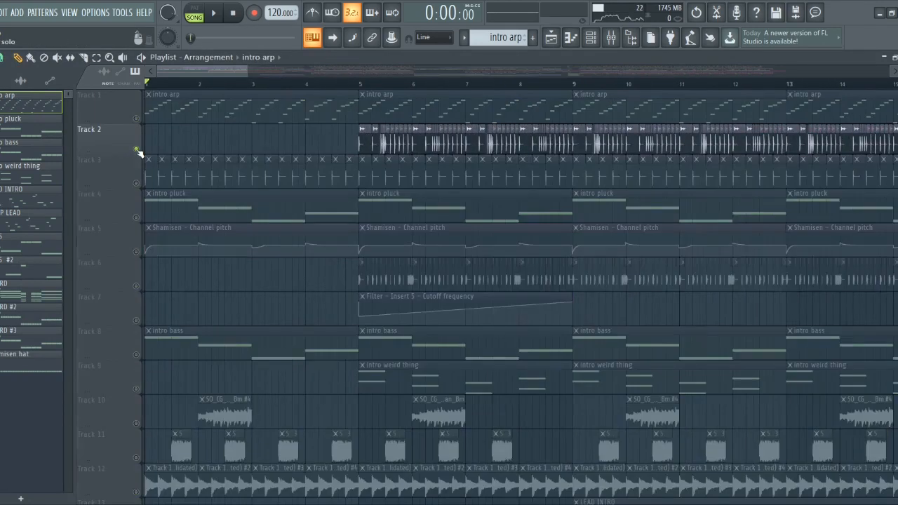
pyautogui.click(363, 84)
pyautogui.scroll(4, 360, 83)
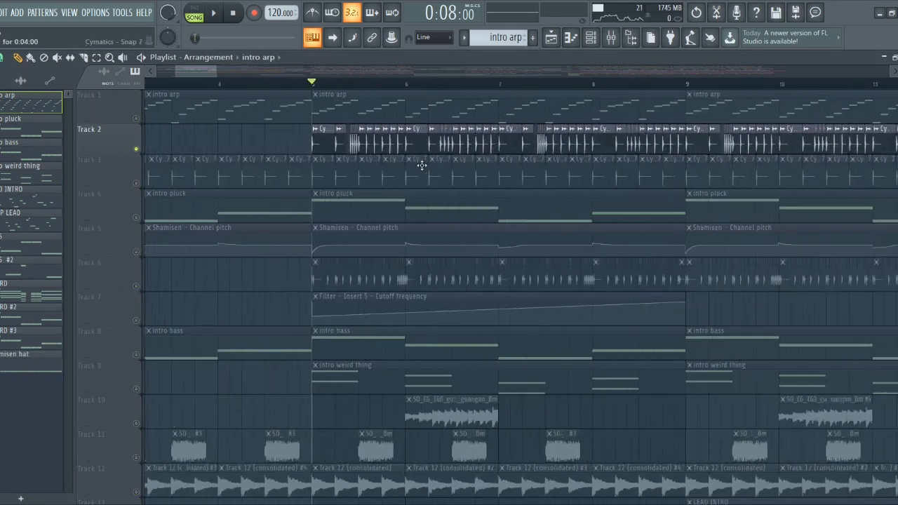
# - Listen to Track 2's soloed snap pattern from bar 5 for more than three bars
pyautogui.press('space')
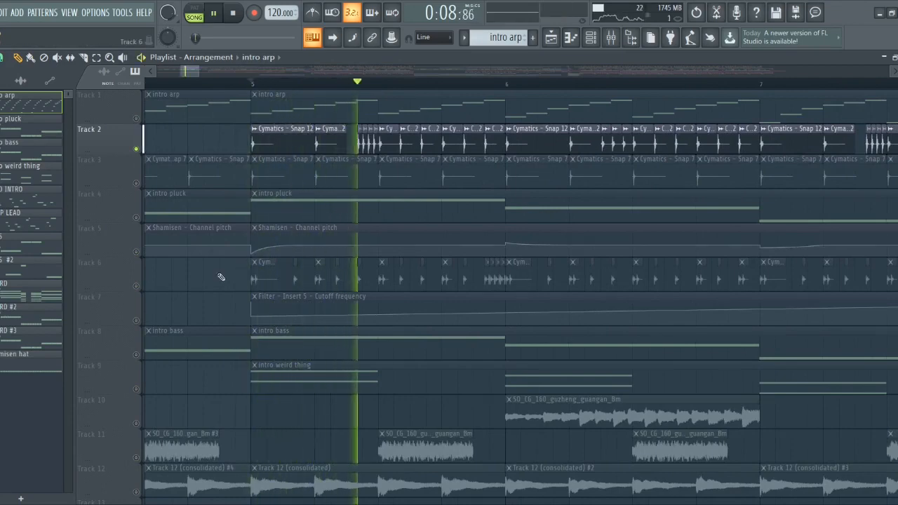
pyautogui.scroll(-4, 190, 281)
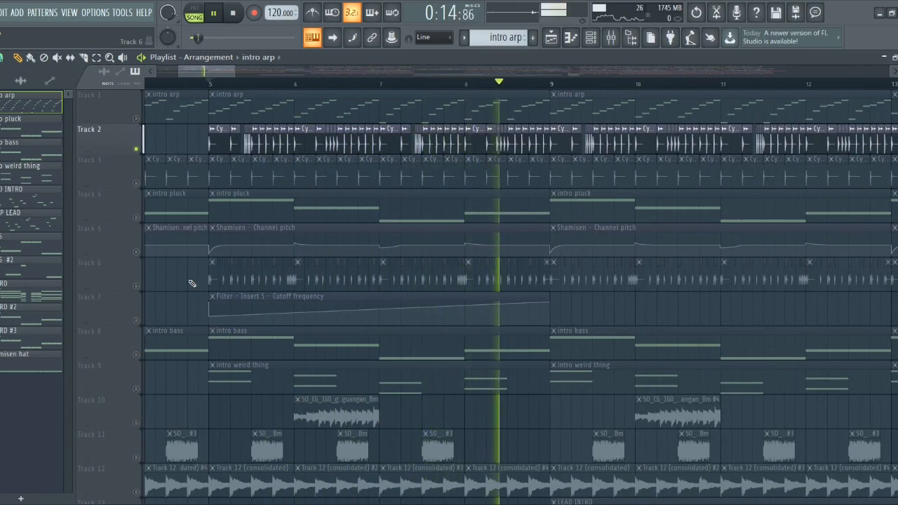
pyautogui.press('space')
# - Replay the Cymatics - Snap 12 clips around bars 6 to 8, examine their spacing closely and stop playback
pyautogui.keyDown('ctrl'); pyautogui.scroll(6, 235, 129); pyautogui.keyUp('ctrl')
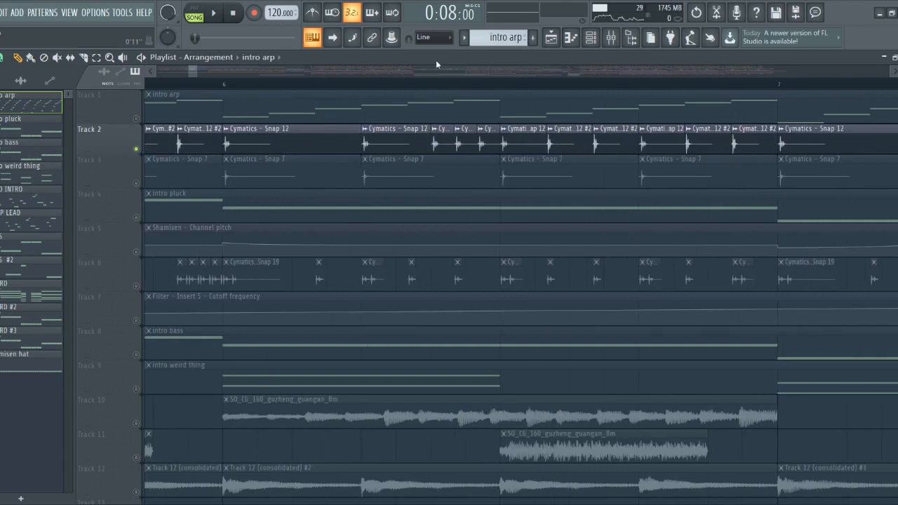
pyautogui.scroll(-2, 431, 85)
pyautogui.press('space')
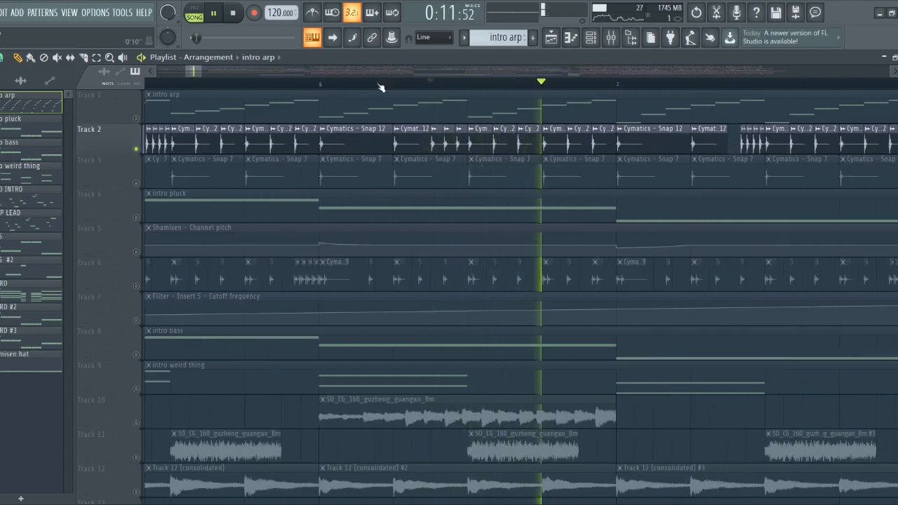
pyautogui.click(320, 85)
pyautogui.scroll(-2, 321, 88)
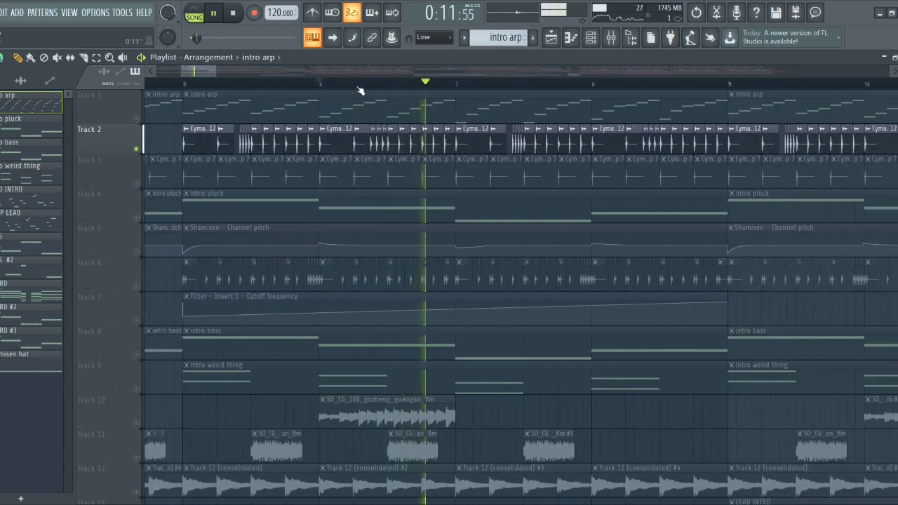
pyautogui.scroll(3, 641, 90)
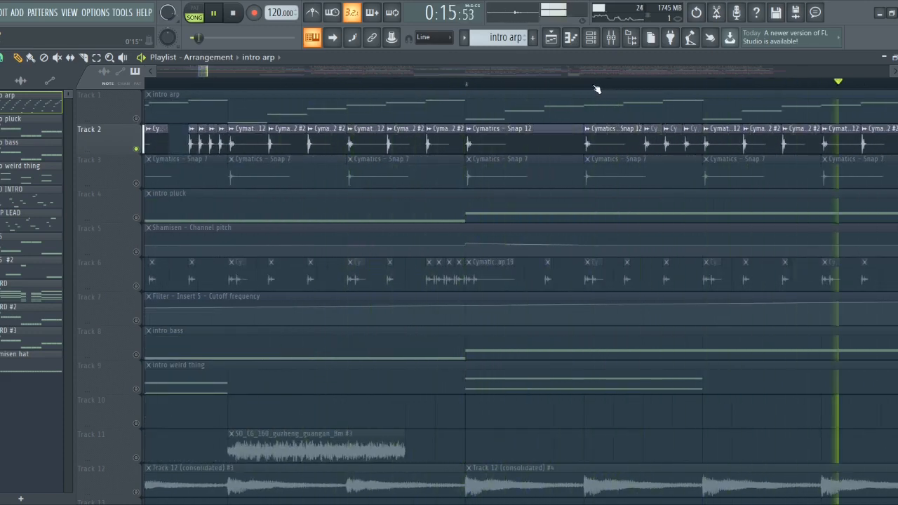
pyautogui.press('space')
# - Set the playlist's grid snap to 1/3 beat and examine how the snap clips line up around bars 8 and 9
pyautogui.click(2, 58)
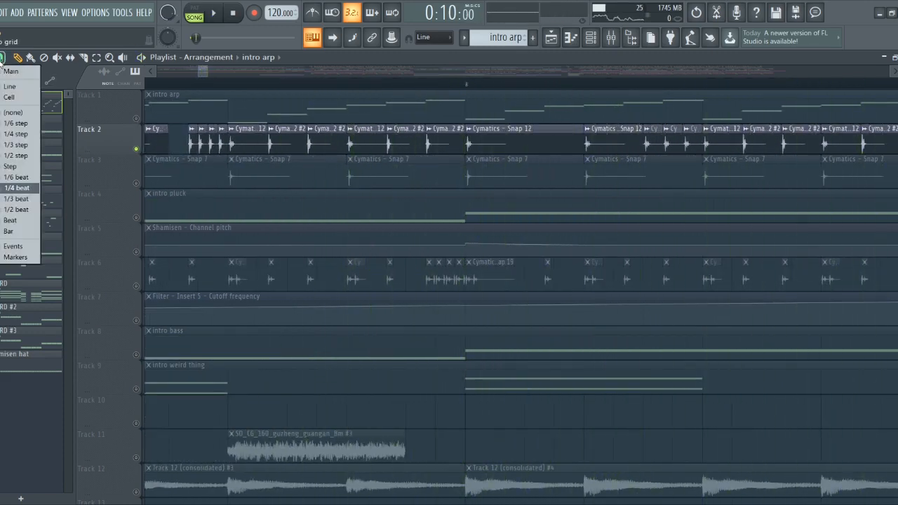
pyautogui.click(27, 199)
pyautogui.scroll(-5, 213, 188)
pyautogui.scroll(6, 300, 94)
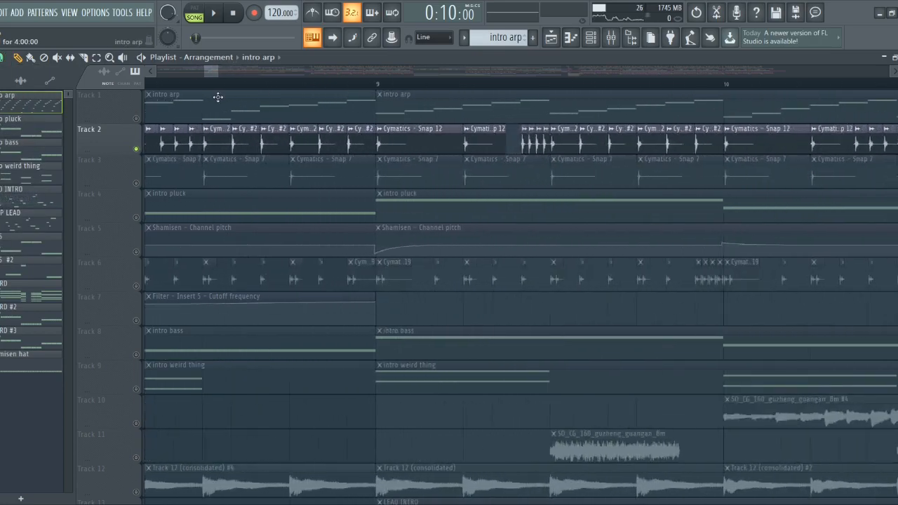
pyautogui.scroll(-3, 281, 98)
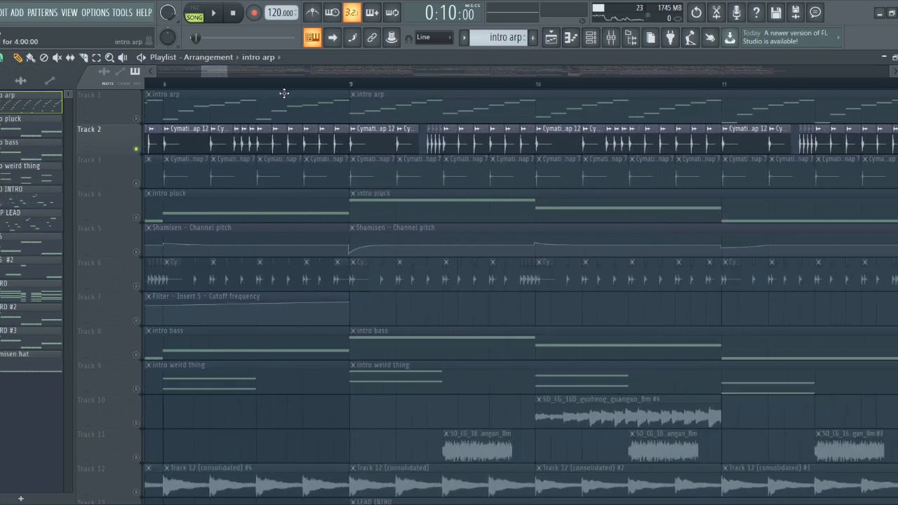
pyautogui.scroll(4, 266, 97)
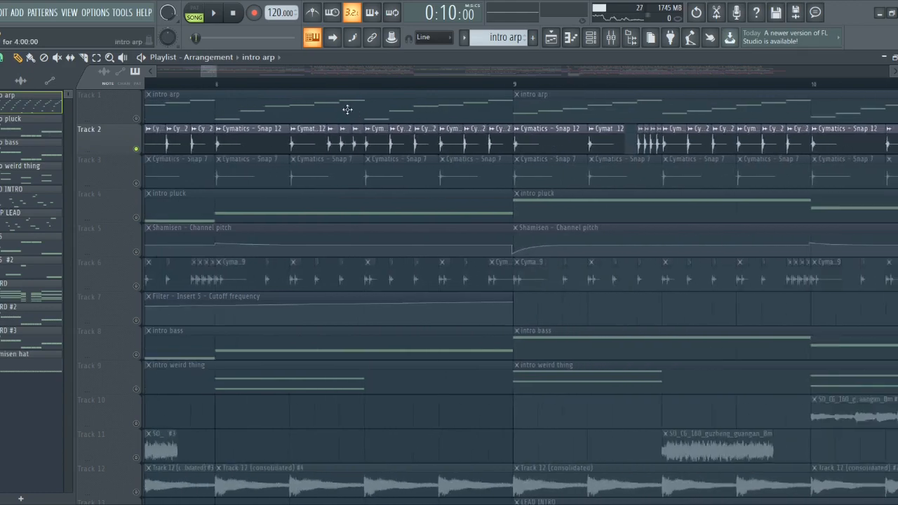
# - Play from bar 8 briefly and select the last third of its second beat to examine the two snap hits inside
pyautogui.press('space')
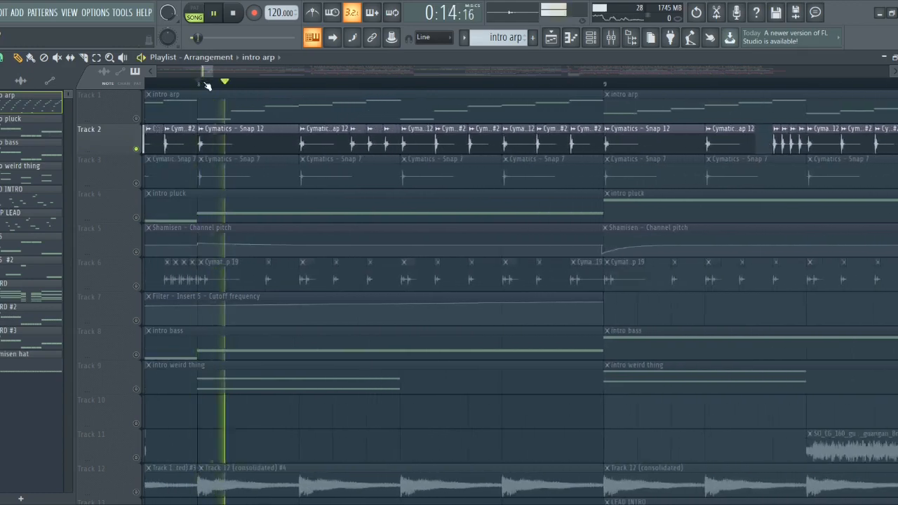
pyautogui.click(366, 86)
pyautogui.moveTo(366, 89); pyautogui.dragTo(399, 94)
pyautogui.scroll(5, 399, 94)
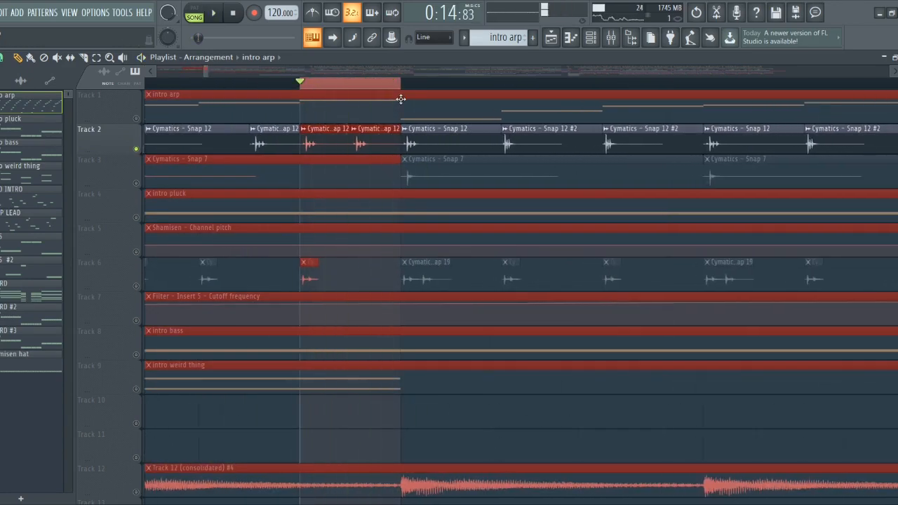
pyautogui.scroll(-5, 399, 99)
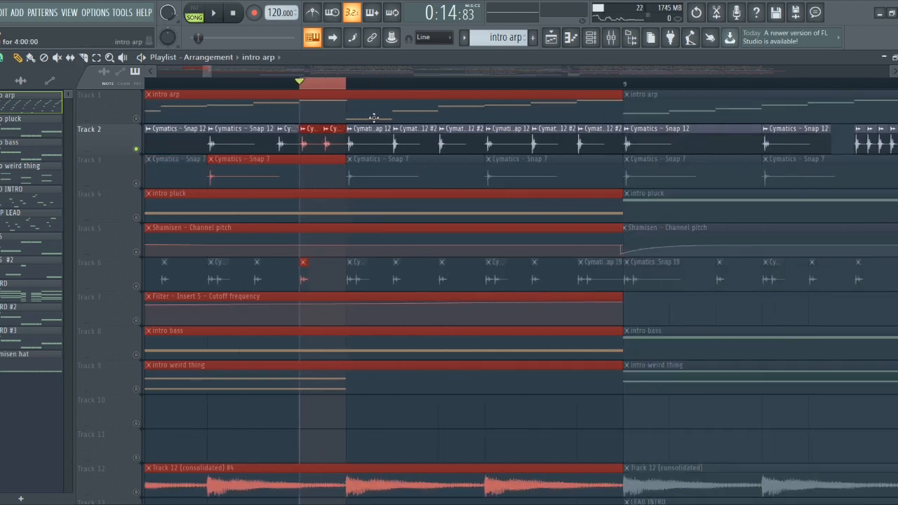
pyautogui.scroll(-5, 358, 118)
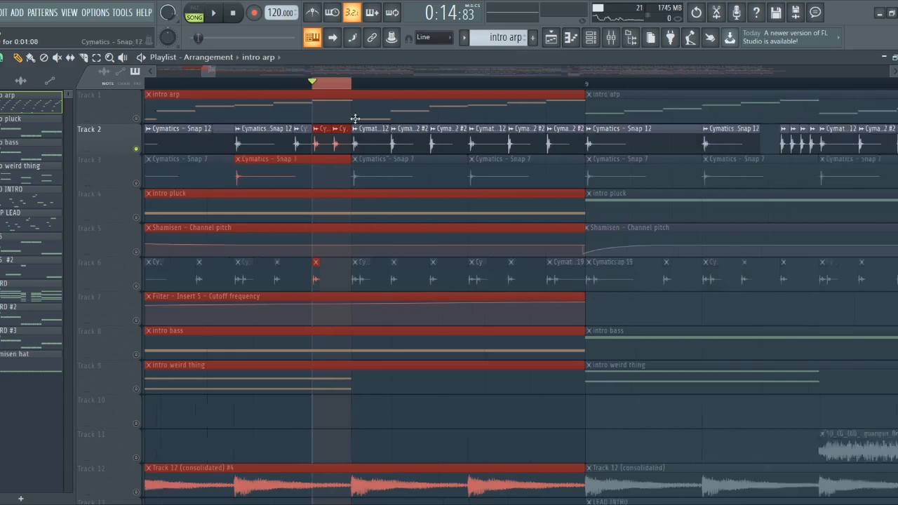
# - Clear the time selection and return the playhead to the start of the song
pyautogui.keyDown('ctrl'); pyautogui.click(348, 85); pyautogui.keyUp('ctrl')
pyautogui.scroll(-9, 348, 85)
pyautogui.moveTo(346, 84); pyautogui.dragTo(9, 72)
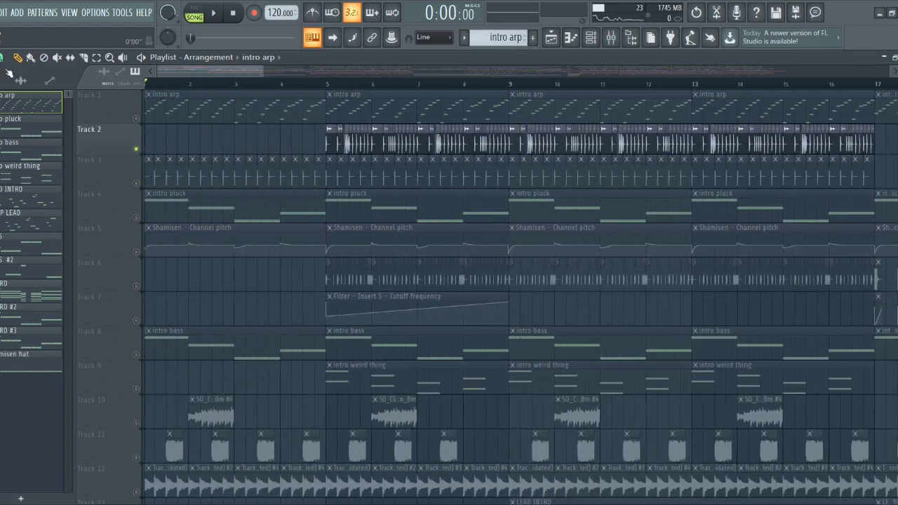
# - Unsolo Track 2 and solo Track 3, which holds the Cymatics - Snap 7 clips
pyautogui.scroll(-4, 187, 133)
pyautogui.rightClick(137, 149)
pyautogui.scroll(4, 141, 154)
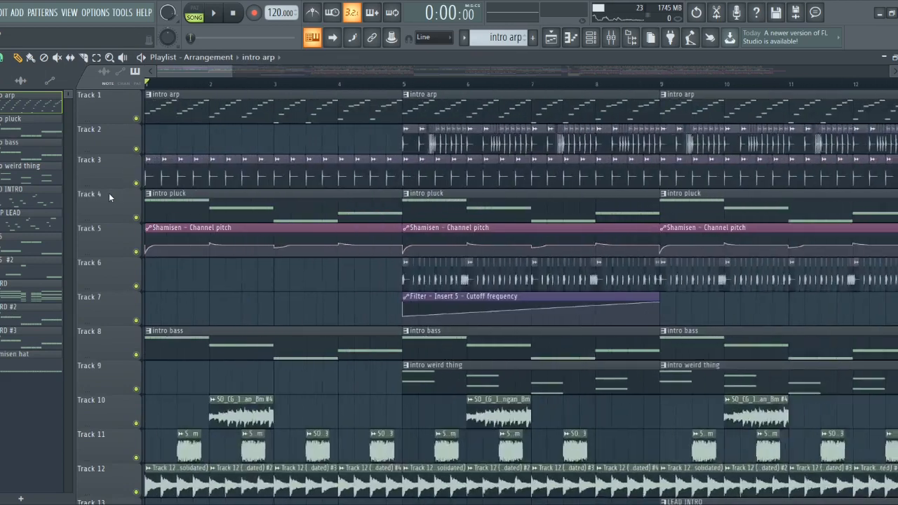
pyautogui.rightClick(137, 183)
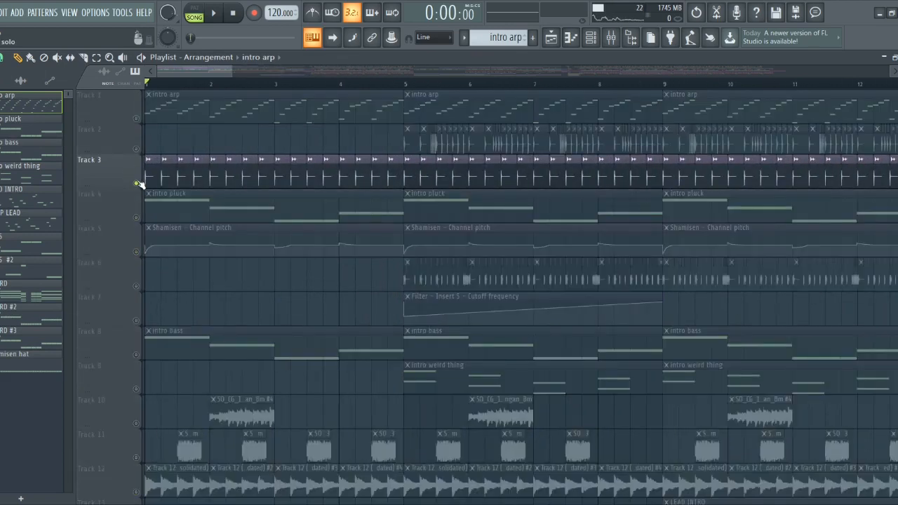
# - Examine the spacing of Track 3's Cymatics - Snap 7 clips and play them from the song's start
pyautogui.scroll(-1, 176, 140)
pyautogui.scroll(10, 94, 148)
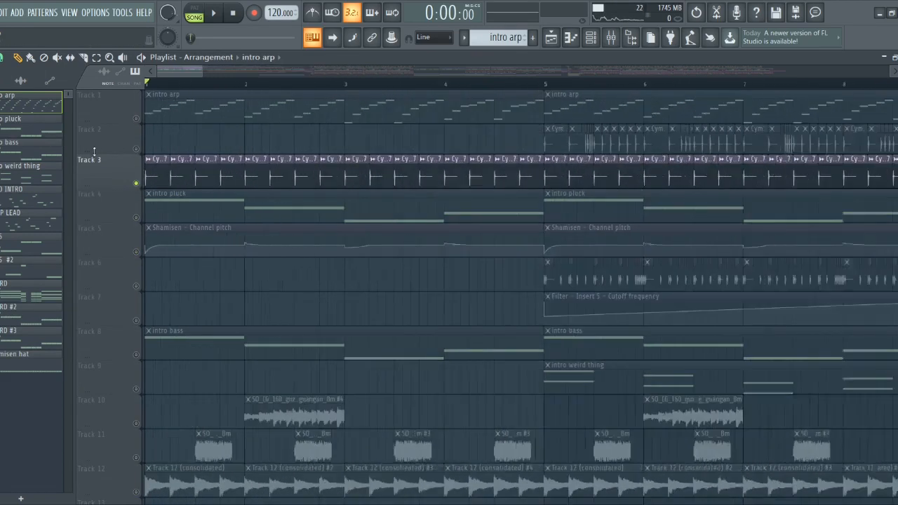
pyautogui.scroll(-1, 94, 149)
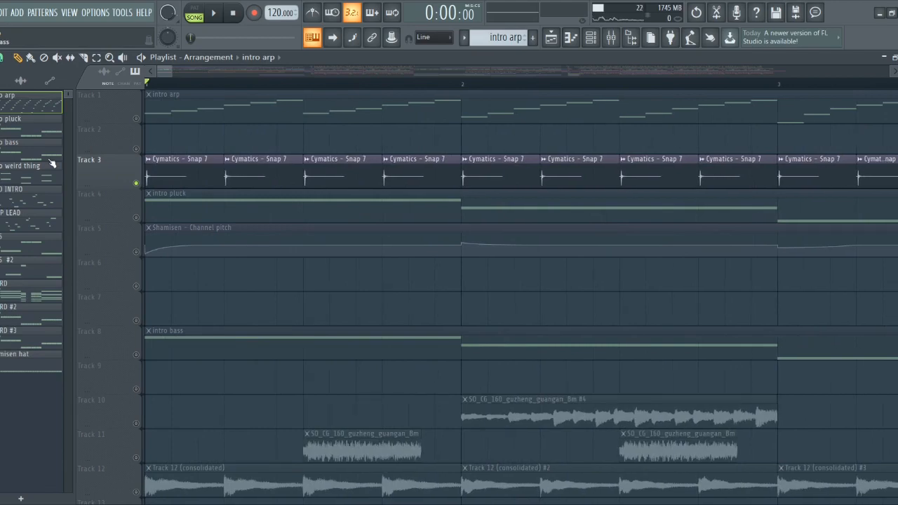
pyautogui.scroll(-7, 114, 221)
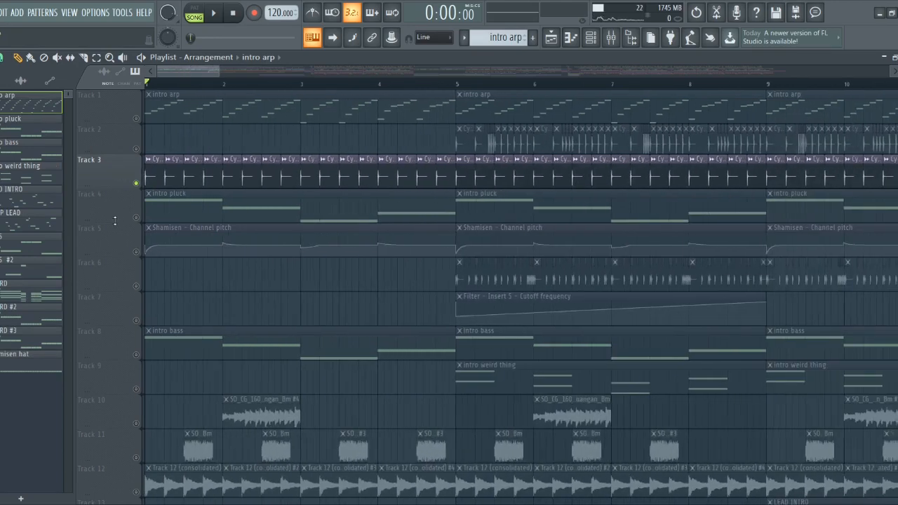
pyautogui.press('space')
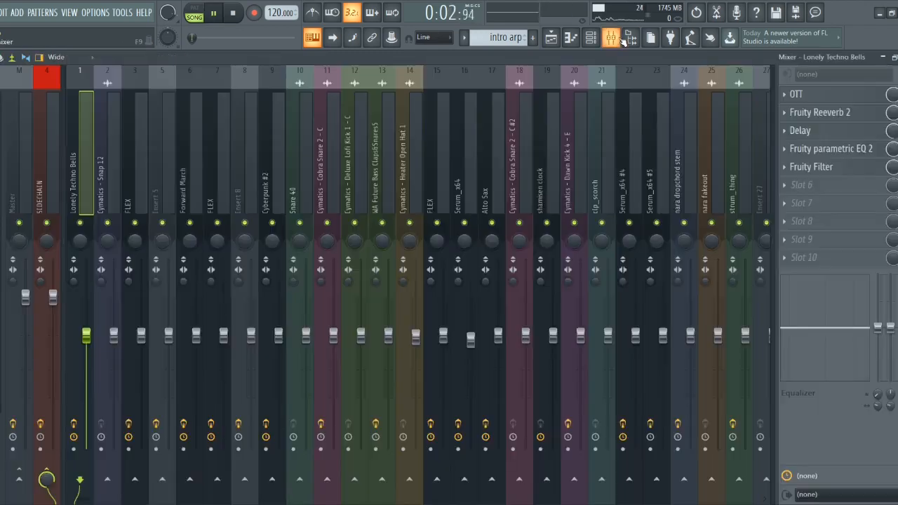
# - Check the Cymatics - Snap 12 insert's effect slots in the mixer without adding a plugin, close the mixer and stop playback
pyautogui.click(611, 37)
pyautogui.click(114, 138)
pyautogui.click(828, 92)
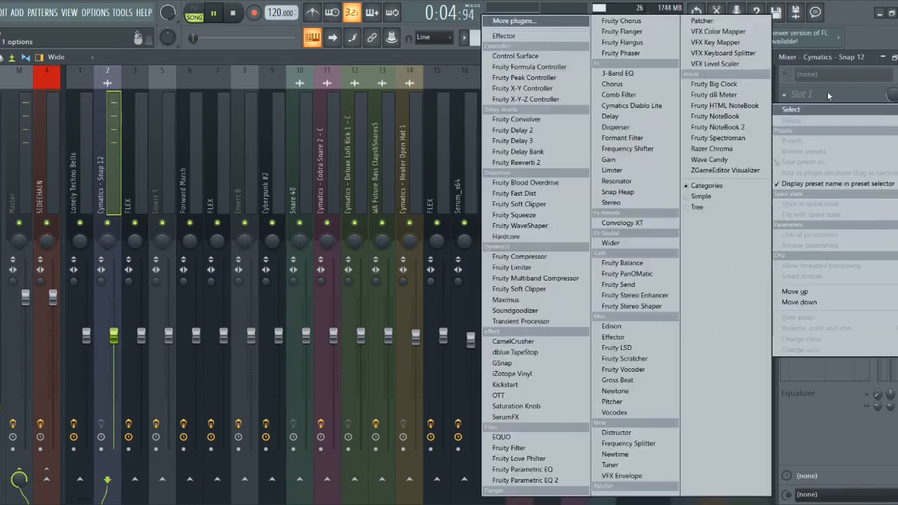
pyautogui.press('Escape')
pyautogui.press('Escape')
pyautogui.press('Escape')
pyautogui.press('space')
# - Unsolo Track 3 and solo Track 4's intro pluck together with Track 5's Shamisen channel pitch automation
pyautogui.rightClick(137, 183)
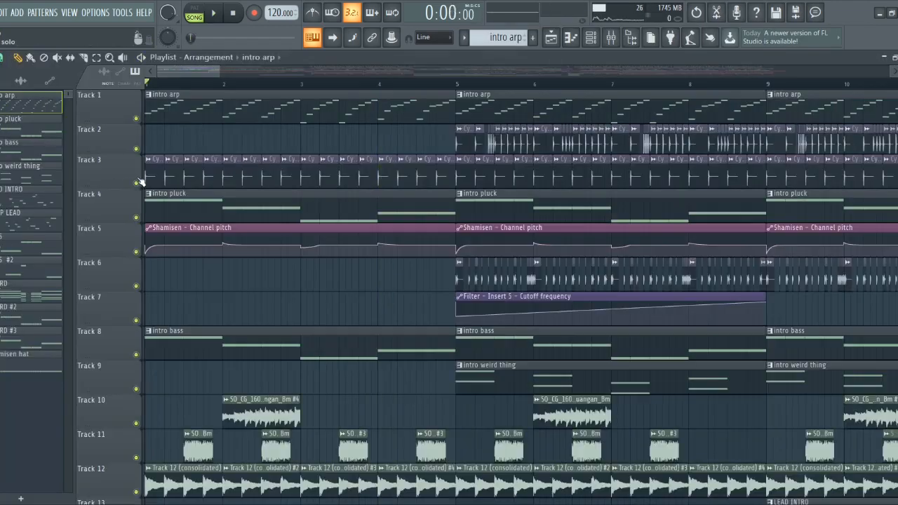
pyautogui.keyDown('ctrl'); pyautogui.scroll(4, 153, 184); pyautogui.keyUp('ctrl')
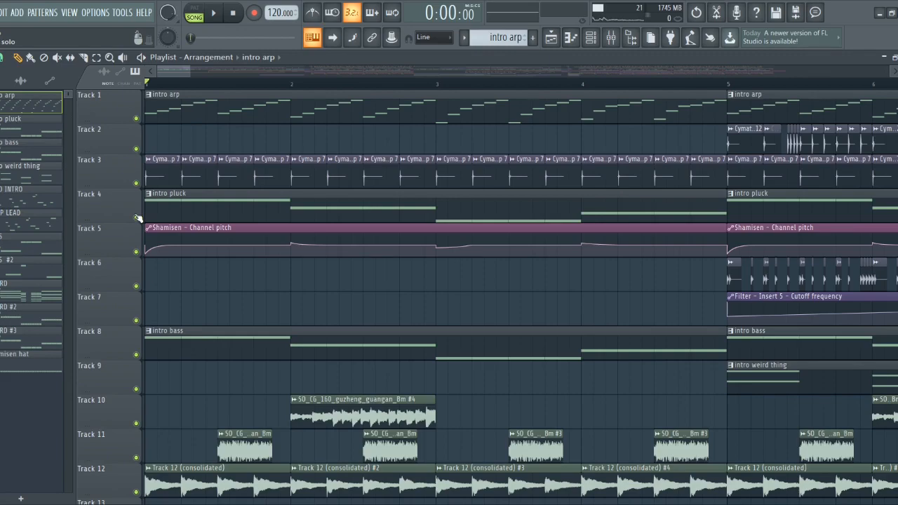
pyautogui.rightClick(137, 218)
pyautogui.scroll(-2, 124, 239)
pyautogui.click(137, 253)
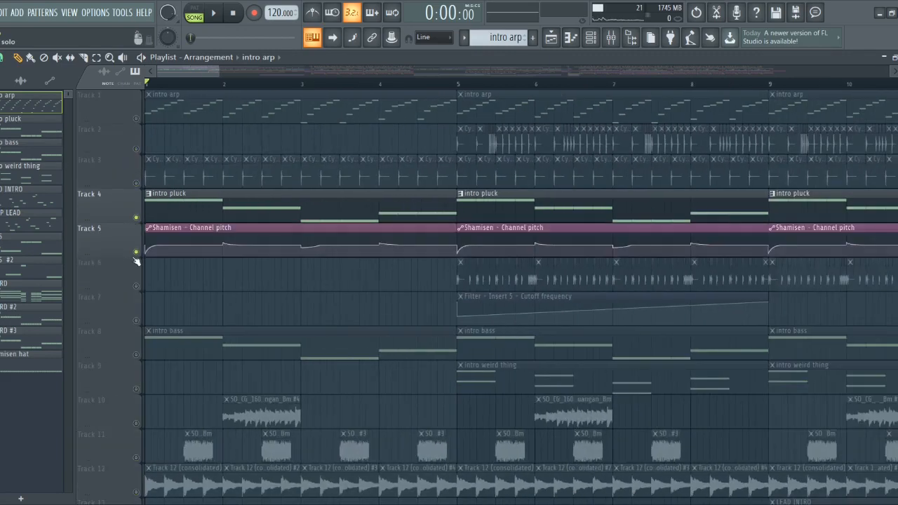
pyautogui.scroll(-2, 139, 264)
pyautogui.scroll(-2, 125, 262)
pyautogui.scroll(5, 126, 262)
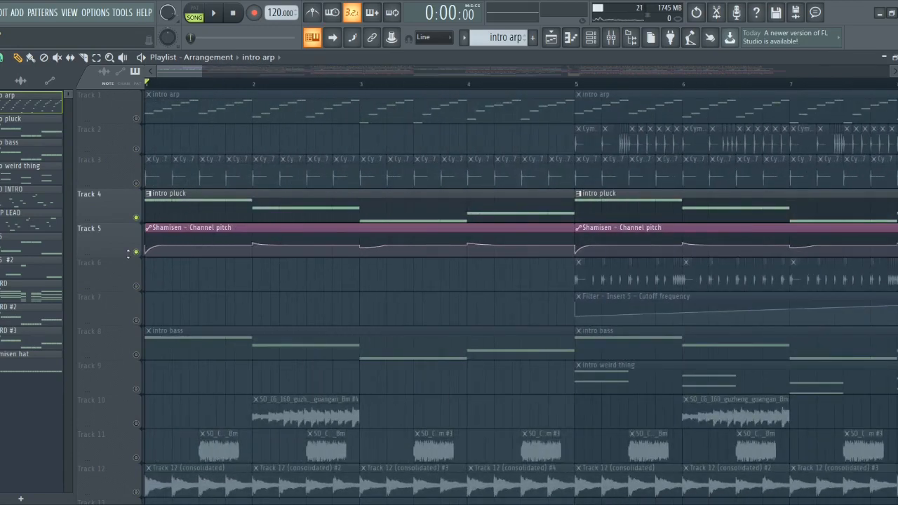
# - Make intro pluck the active pattern, open its Shamisen channel briefly, and play the pluck with Track 5 muted
pyautogui.click(304, 219)
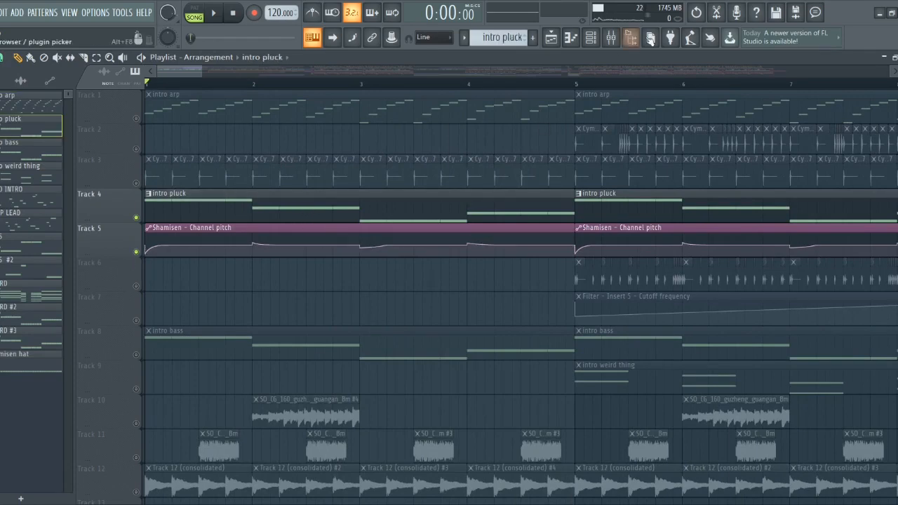
pyautogui.click(591, 37)
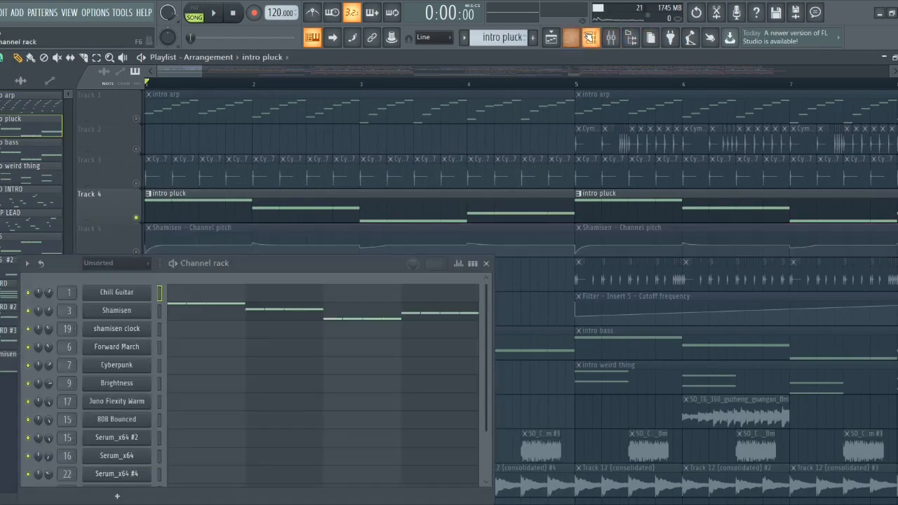
pyautogui.click(127, 311)
pyautogui.press('space')
pyautogui.press('Escape')
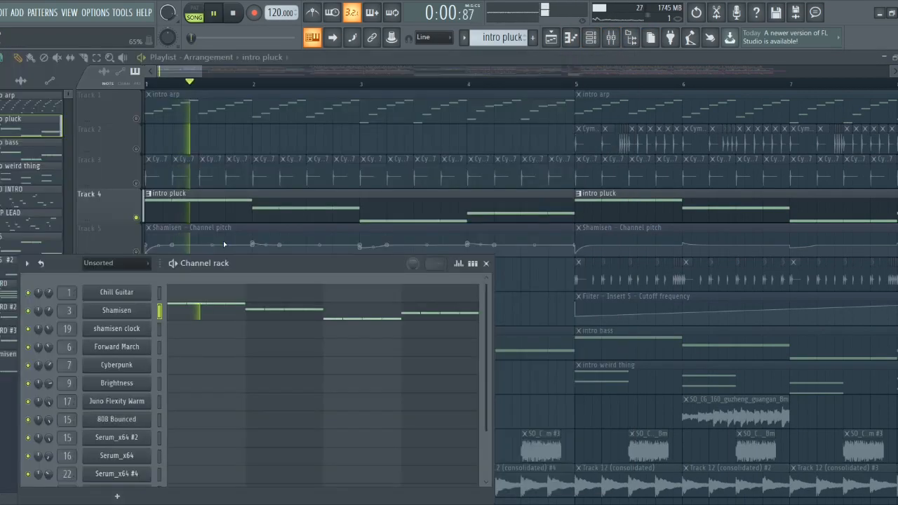
pyautogui.press('Escape')
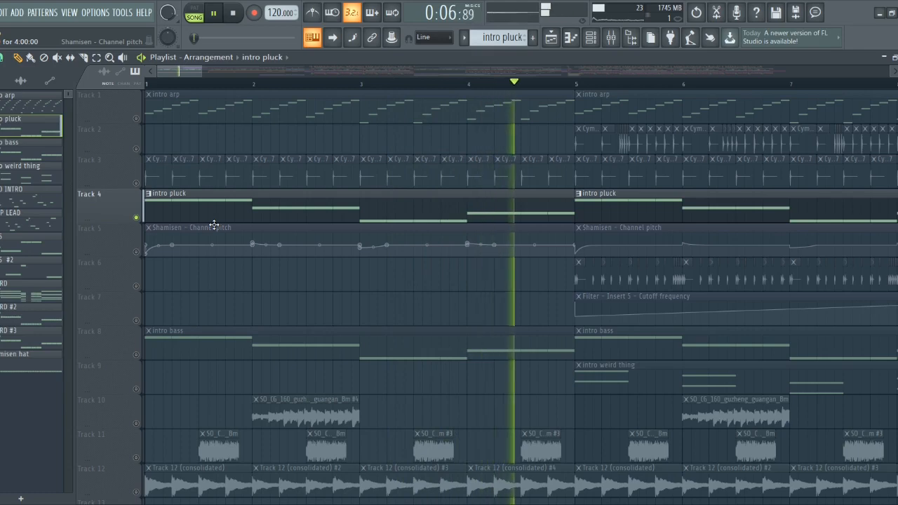
# - Unmute Track 5's Shamisen channel pitch automation, play it together with the intro pluck, and stop playback
pyautogui.press('space')
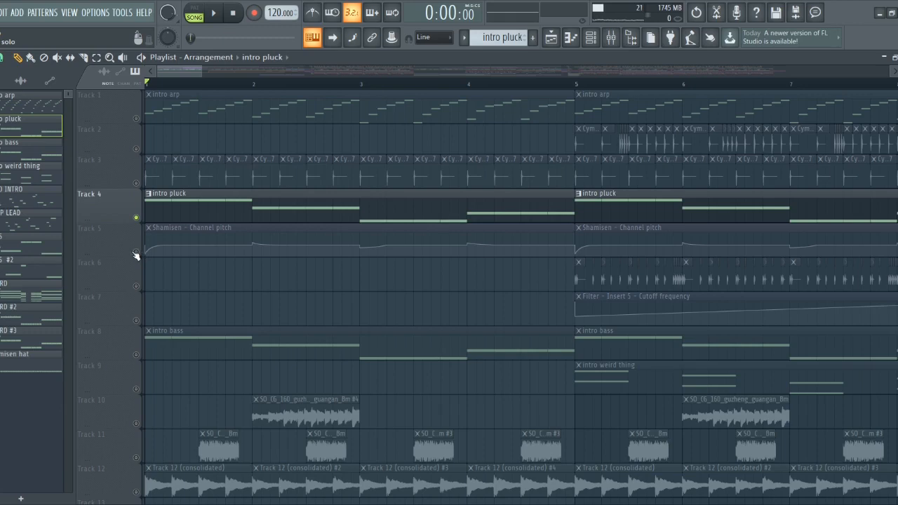
pyautogui.click(136, 252)
pyautogui.press('space')
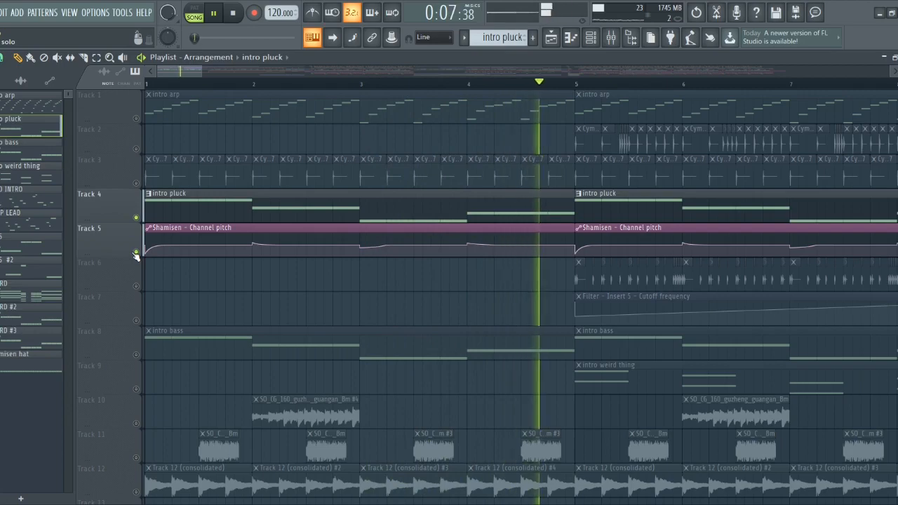
pyautogui.press('space')
# - Unsolo the pluck and pitch automation tracks, then solo Track 8's intro bass and play it from the start
pyautogui.rightClick(143, 257)
pyautogui.rightClick(144, 256)
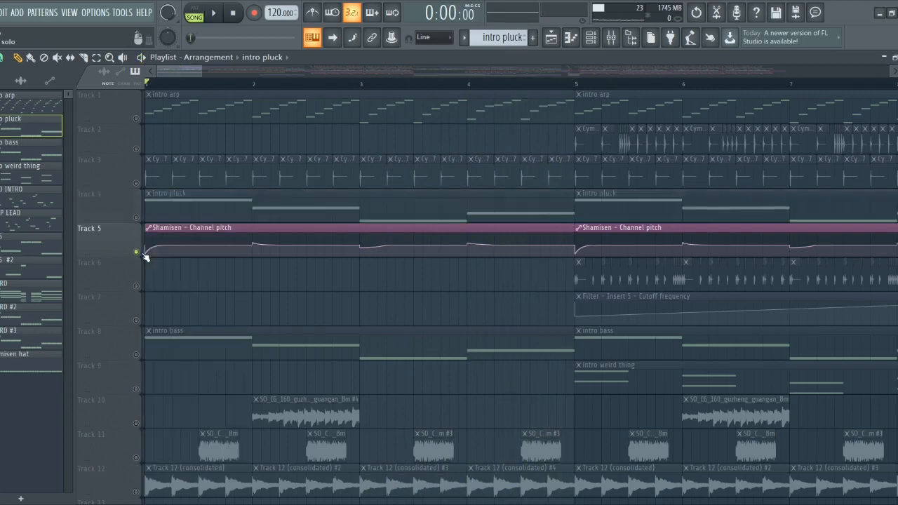
pyautogui.rightClick(145, 257)
pyautogui.scroll(-4, 193, 279)
pyautogui.scroll(-5, 183, 250)
pyautogui.scroll(4, 174, 219)
pyautogui.scroll(-2, 179, 209)
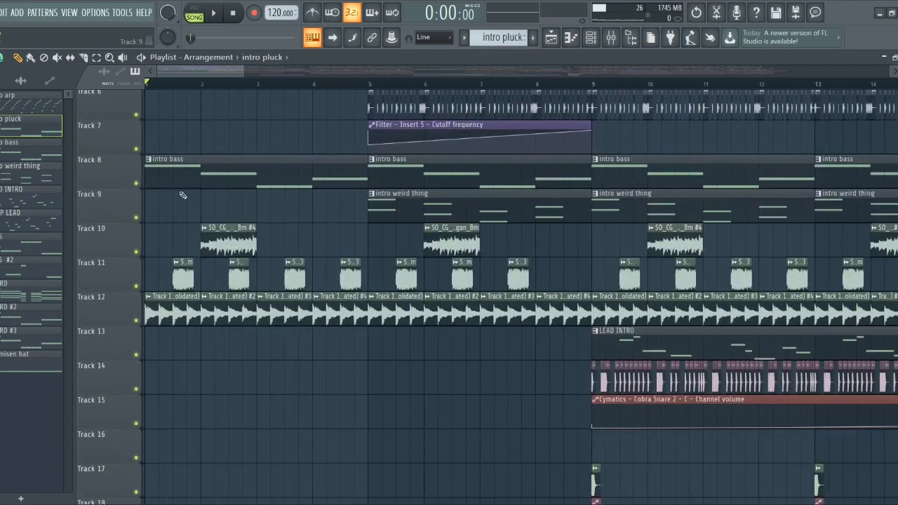
pyautogui.rightClick(140, 185)
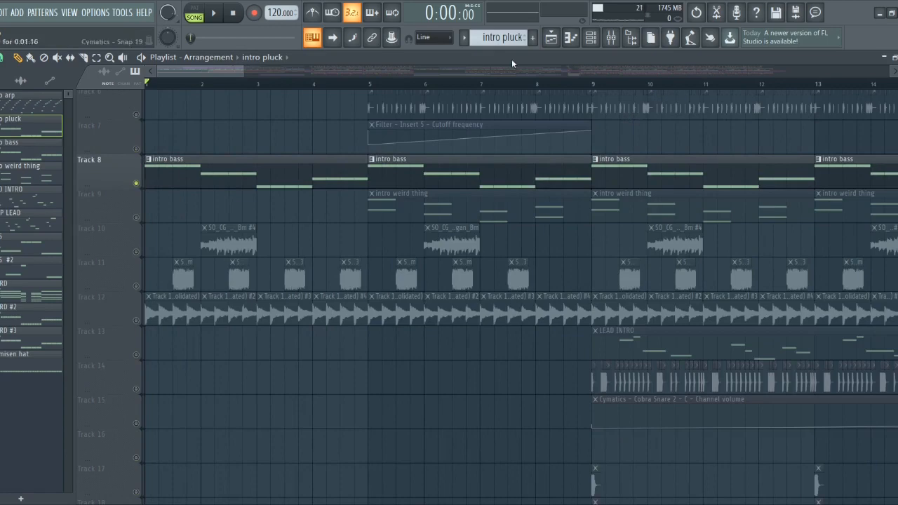
pyautogui.press('space')
# - Check the Fruity parametric EQ 2 on the bass's FLEX insert in the mixer, return to the playlist and stop playback
pyautogui.press('F9')
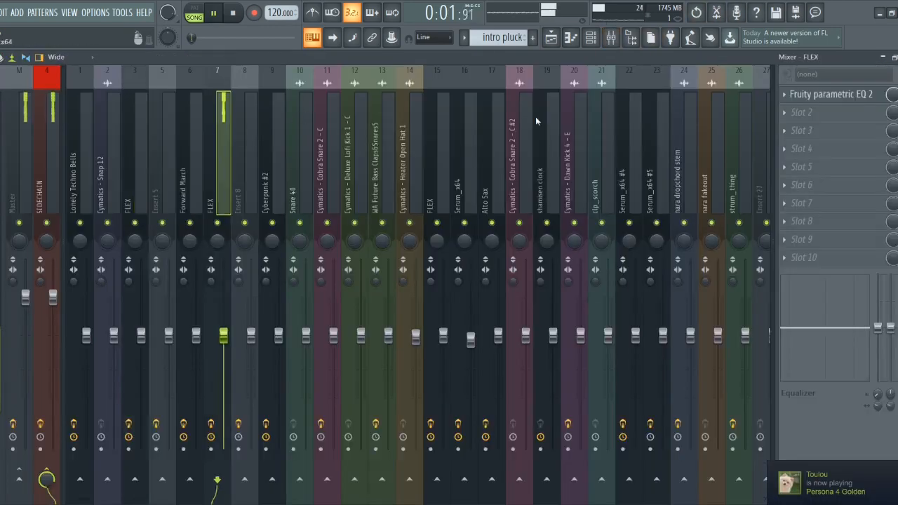
pyautogui.click(838, 94)
pyautogui.click(807, 94)
pyautogui.press('F9')
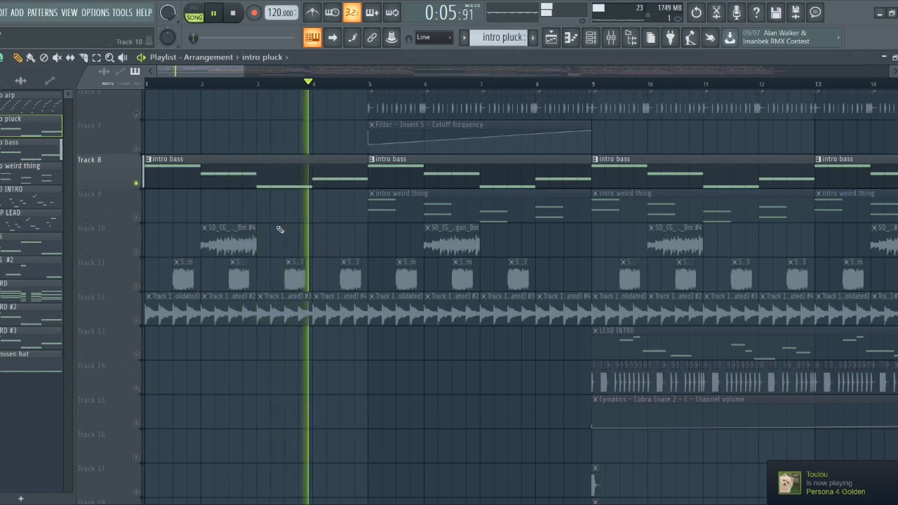
pyautogui.press('space')
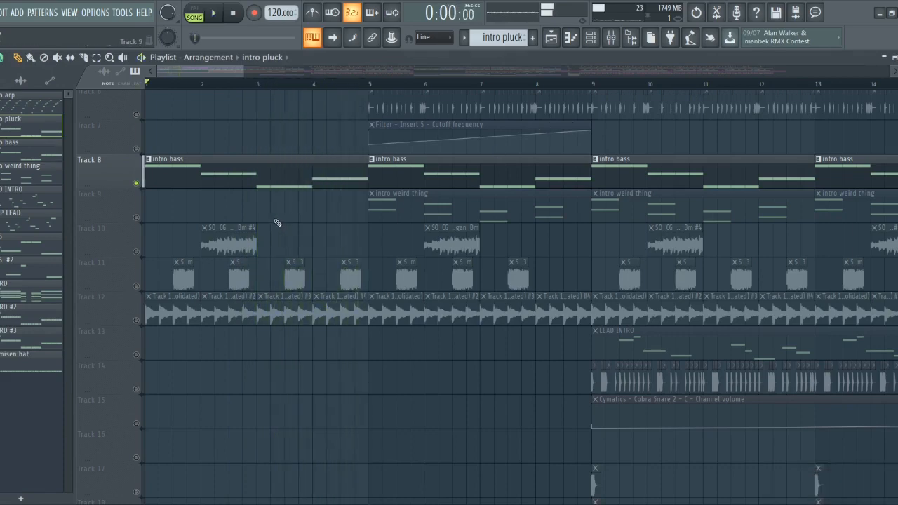
# - Solo Track 12's consolidated clips and make a time selection over bars 1 to 4
pyautogui.rightClick(136, 286)
pyautogui.rightClick(136, 320)
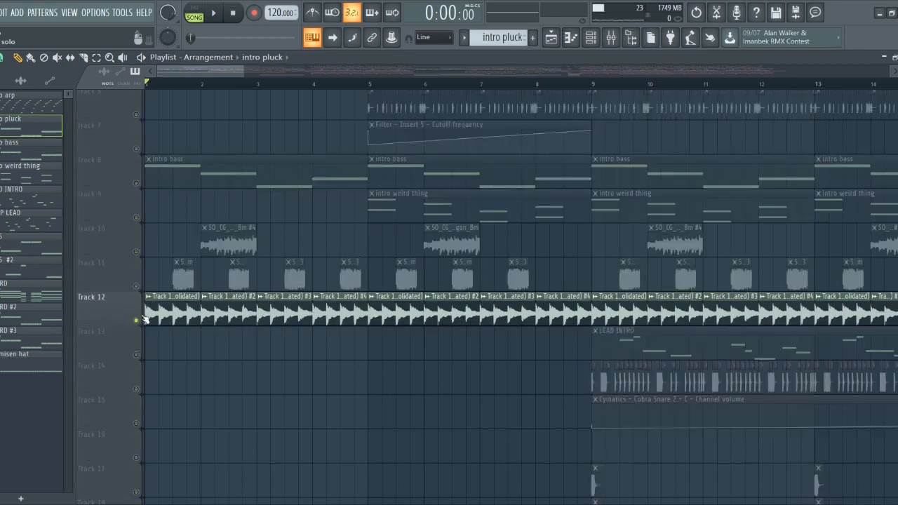
pyautogui.scroll(-3, 222, 280)
pyautogui.scroll(2, 222, 280)
pyautogui.scroll(-3, 219, 277)
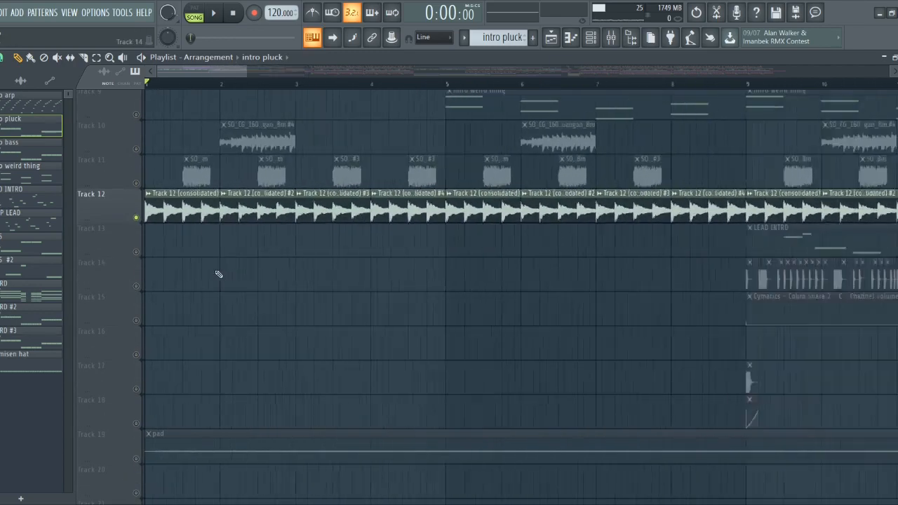
pyautogui.scroll(1, 210, 263)
pyautogui.scroll(4, 84, 245)
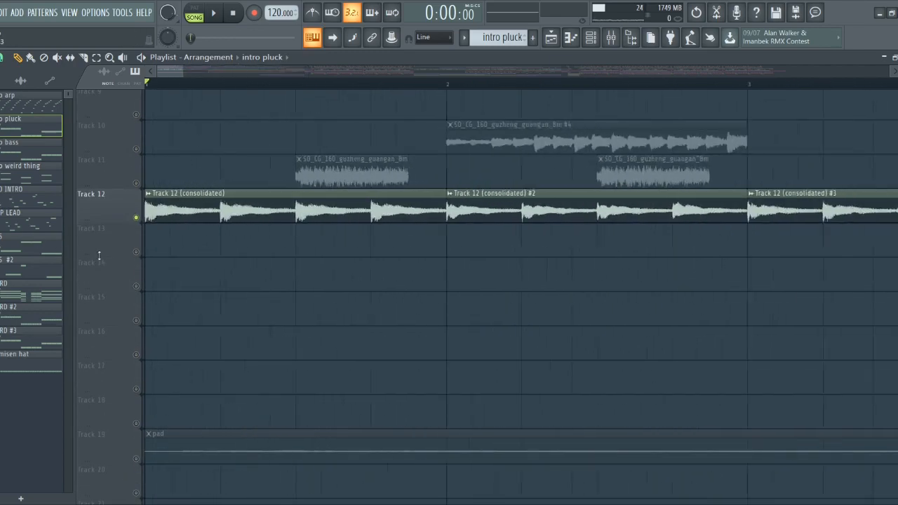
pyautogui.scroll(-3, 99, 256)
pyautogui.moveTo(444, 88); pyautogui.dragTo(146, 84)
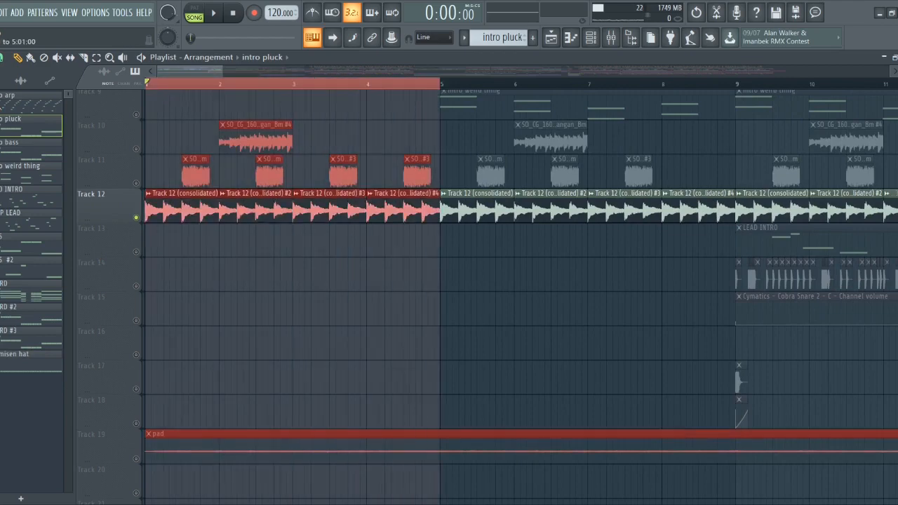
pyautogui.scroll(6, 138, 175)
pyautogui.rightClick(136, 150)
pyautogui.press('space')
pyautogui.rightClick(137, 150)
pyautogui.press('space')
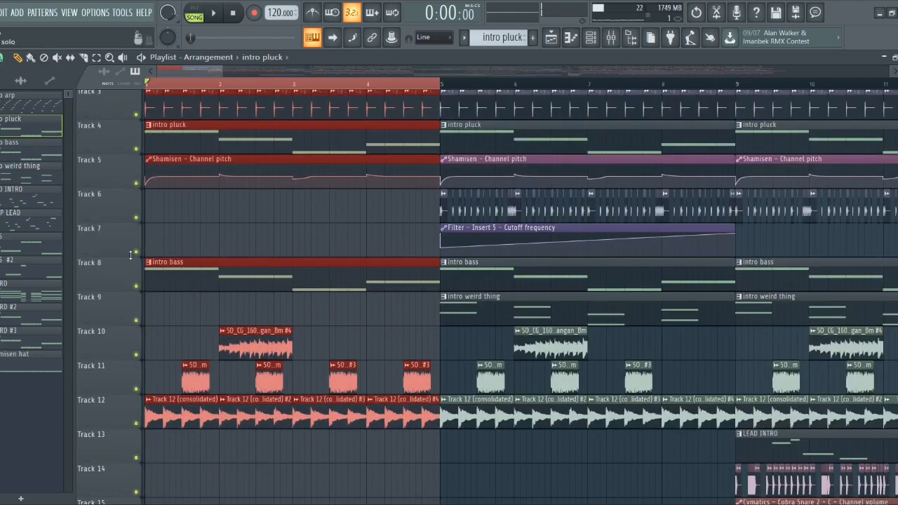
# - Solo Track 12 again, deselect the clips and play its consolidated loop within the bars 1 to 4 selection
pyautogui.rightClick(133, 422)
pyautogui.rightClick(137, 424)
pyautogui.scroll(-5, 160, 383)
pyautogui.scroll(3, 156, 292)
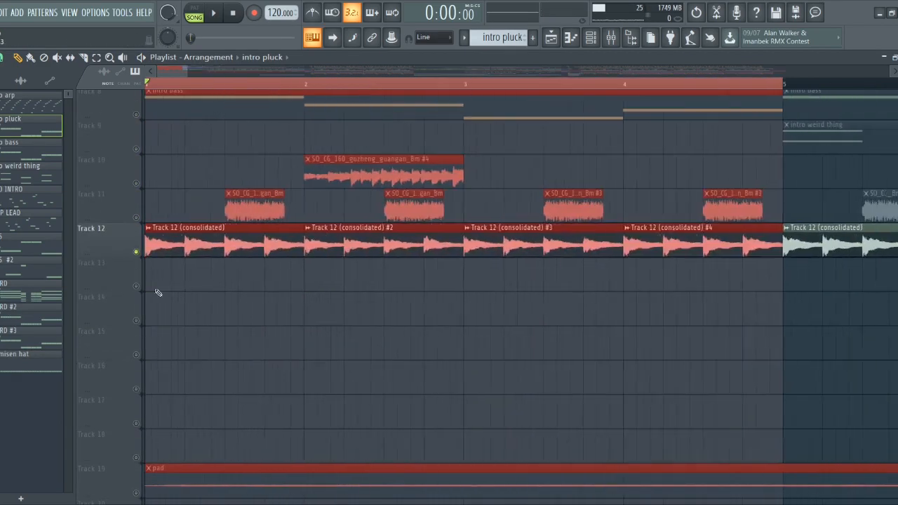
pyautogui.click(197, 288)
pyautogui.scroll(-3, 199, 286)
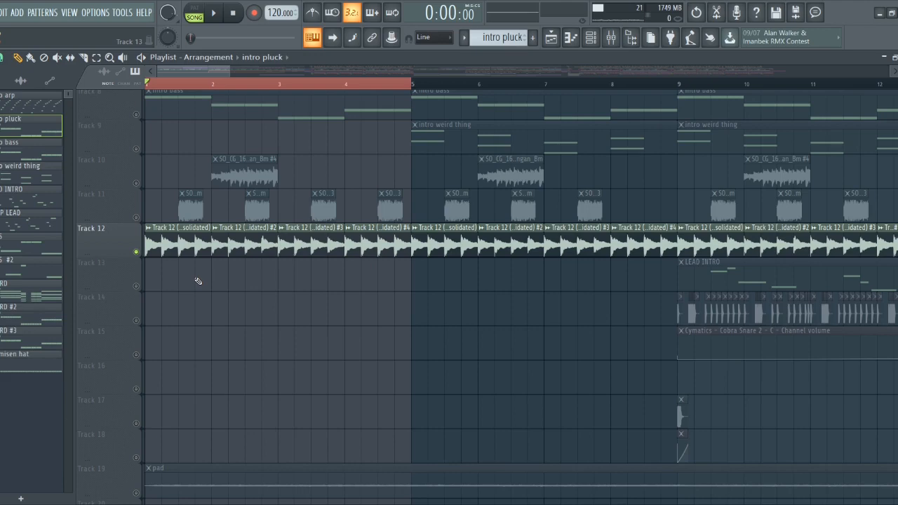
pyautogui.press('space')
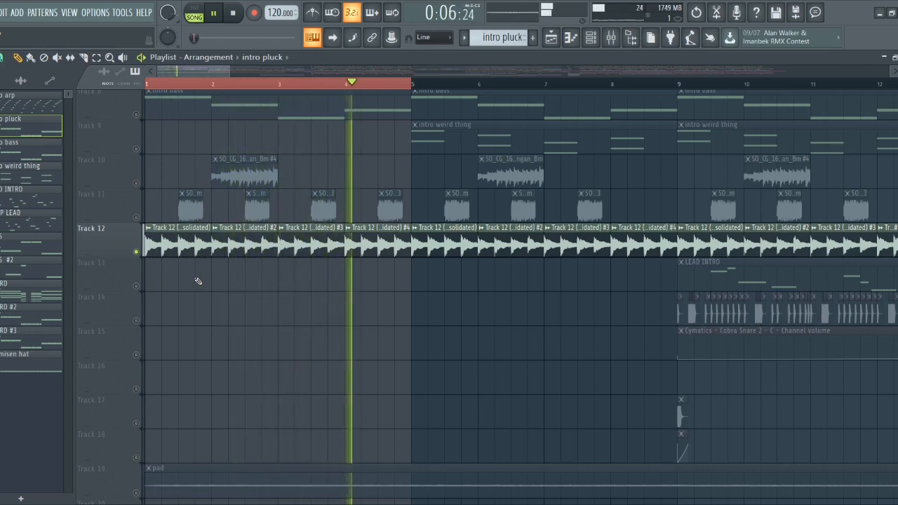
pyautogui.press('space')
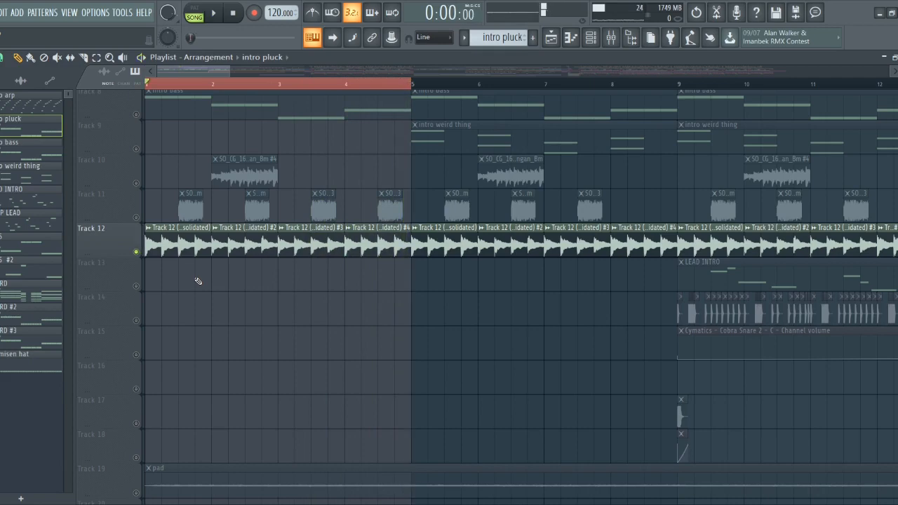
# - Solo Track 11 and open the channel settings of its first SO_CG_160_guzheng_guangan_Bm clip
pyautogui.rightClick(140, 217)
pyautogui.scroll(5, 143, 217)
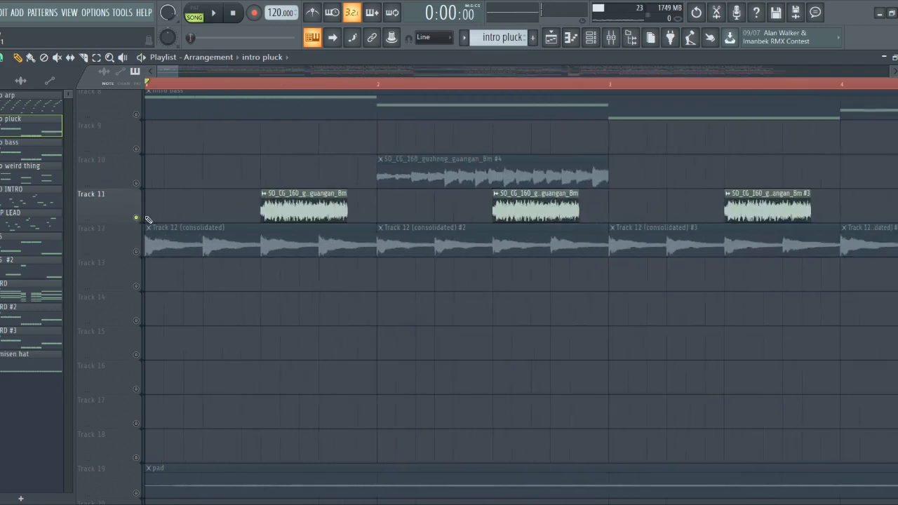
pyautogui.scroll(-4, 146, 215)
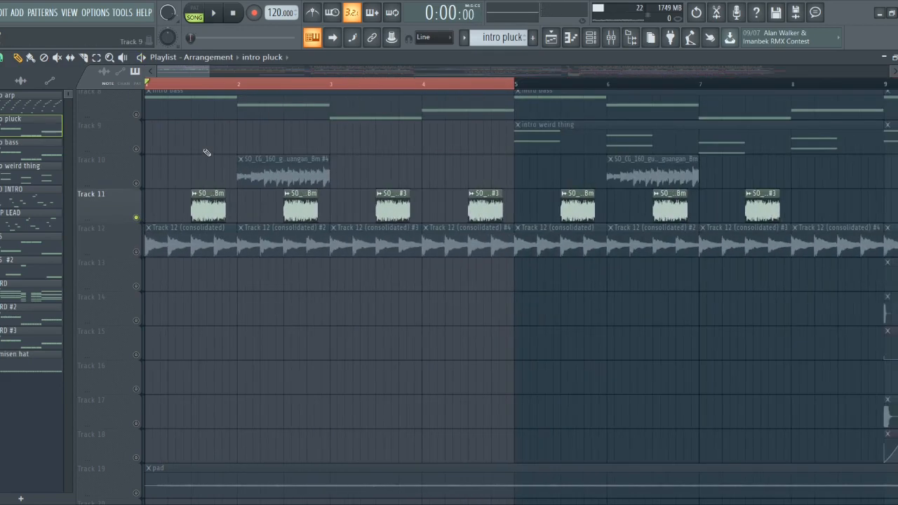
pyautogui.doubleClick(204, 218)
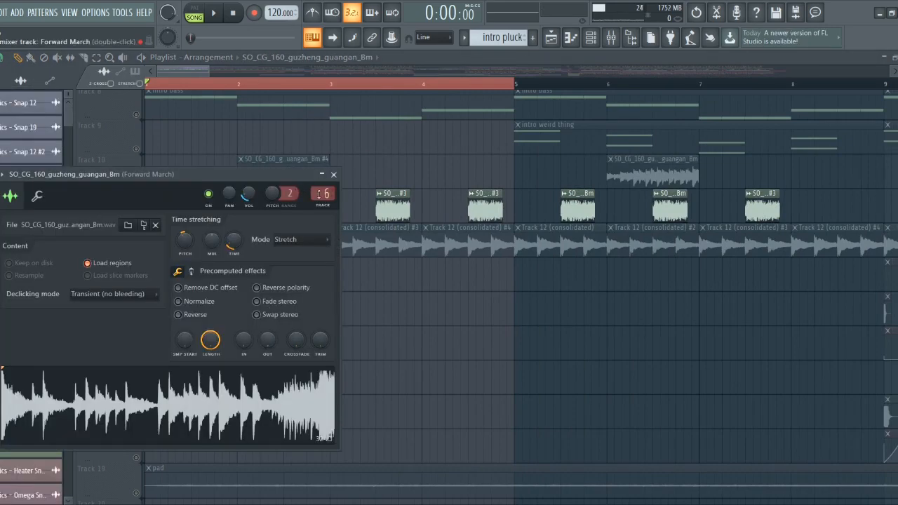
pyautogui.click(591, 38)
pyautogui.click(610, 39)
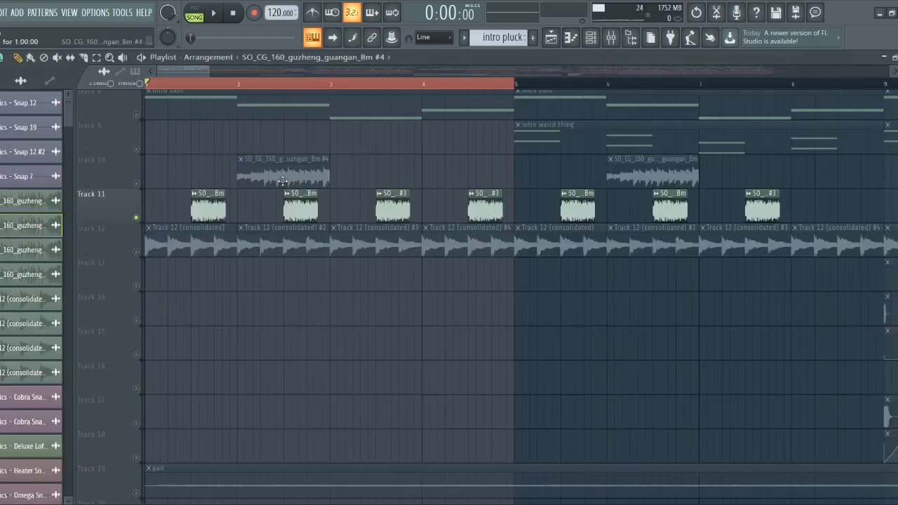
# - Check the sample settings of Track 10's guzheng #4 clip and Track 11's first guzheng clip, closing each window
pyautogui.doubleClick(283, 182)
pyautogui.press('Escape')
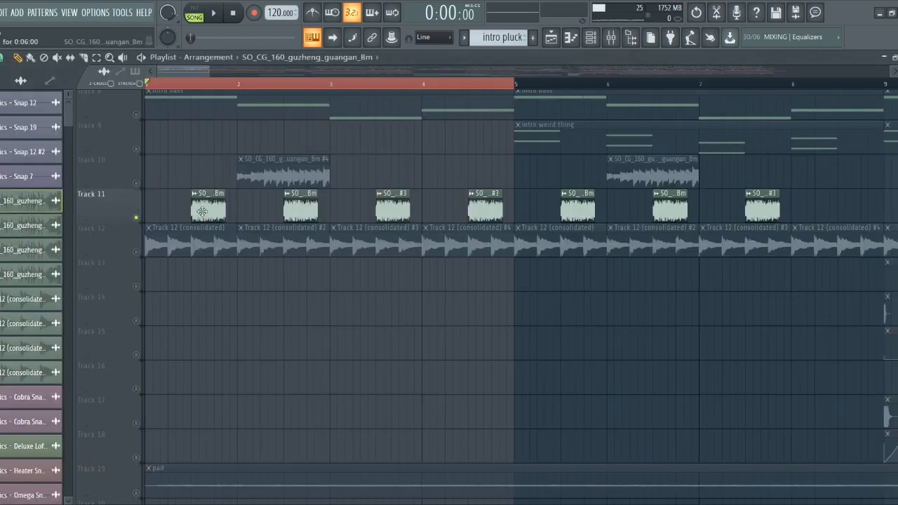
pyautogui.doubleClick(203, 211)
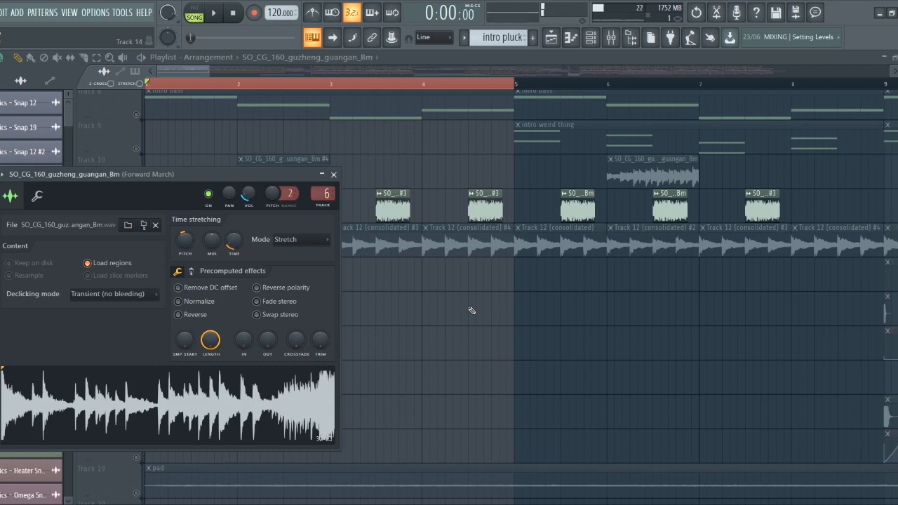
pyautogui.press('Escape')
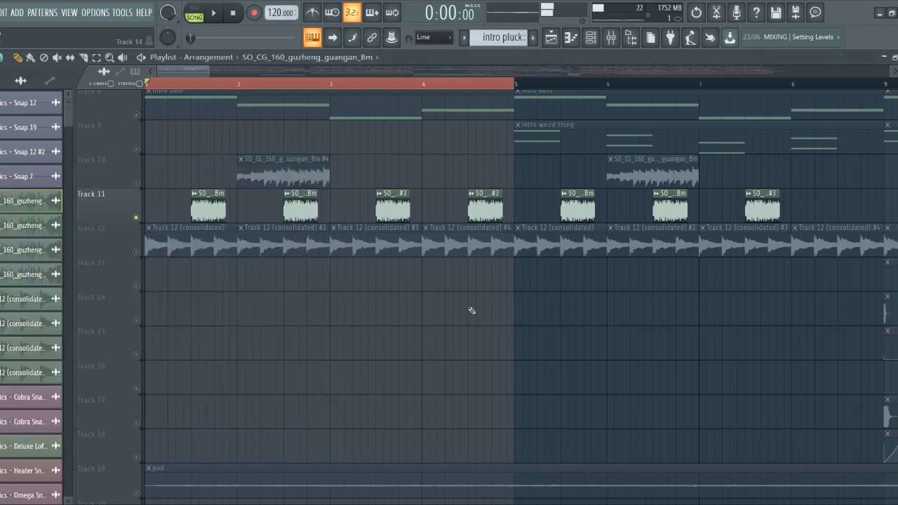
pyautogui.doubleClick(211, 204)
pyautogui.press('Escape')
# - Play Track 11's first guzheng clip from its start in the middle of bar 1 and stop
pyautogui.scroll(4, 270, 85)
pyautogui.click(272, 85)
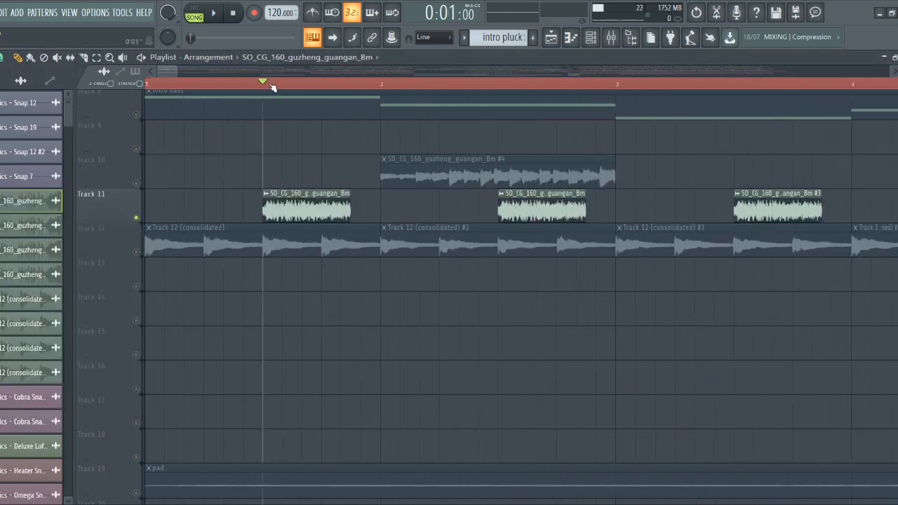
pyautogui.press('space')
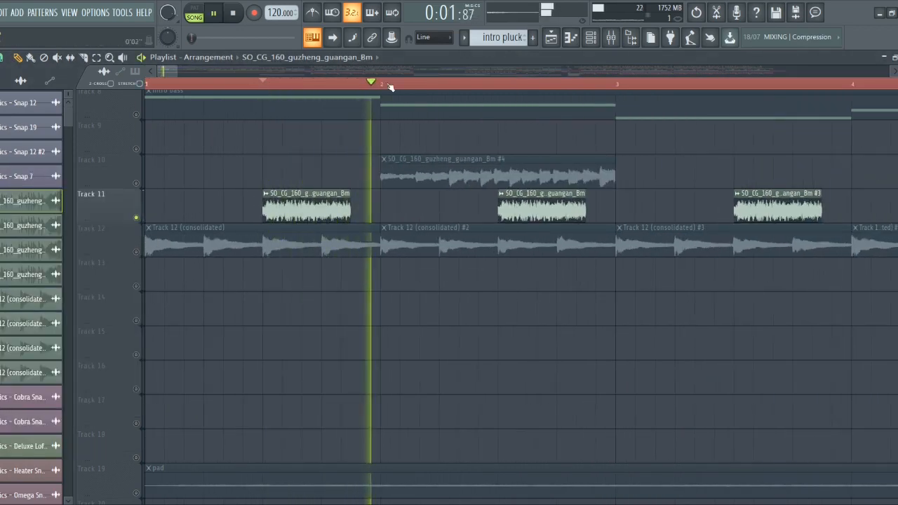
pyautogui.press('space')
# - Show the Forward March insert in the mixer while replaying the guzheng clip, and return to the playlist
pyautogui.click(614, 39)
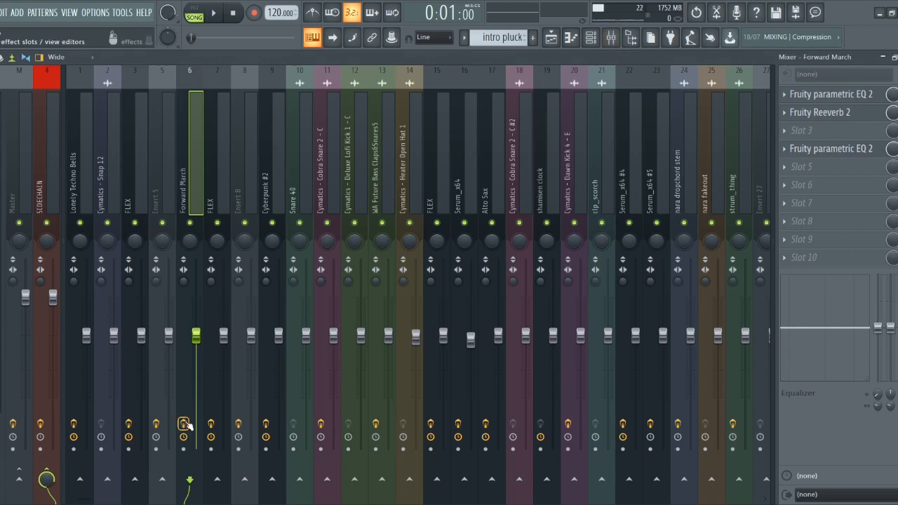
pyautogui.press('space')
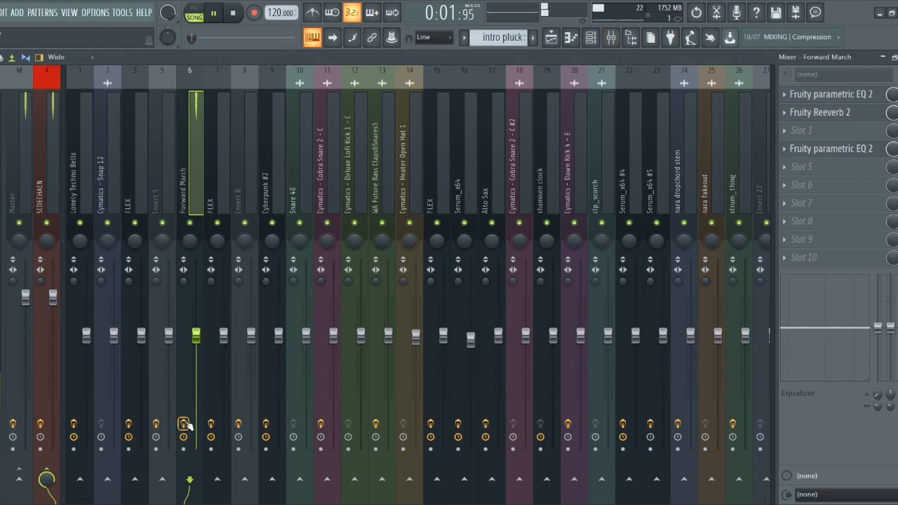
pyautogui.press('F9')
# - Solo Track 10's guzheng #4 clip and place the playback position at bar 2
pyautogui.scroll(-2, 522, 365)
pyautogui.rightClick(136, 183)
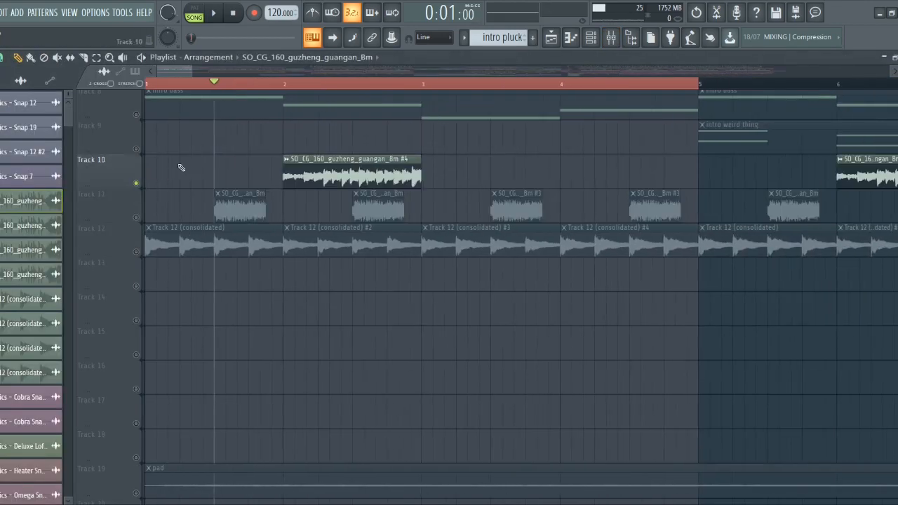
pyautogui.click(283, 83)
pyautogui.moveTo(280, 80)
pyautogui.mouseDown()
pyautogui.moveTo(47, 98)
pyautogui.moveTo(266, 101)
pyautogui.moveTo(290, 93)
pyautogui.mouseUp()
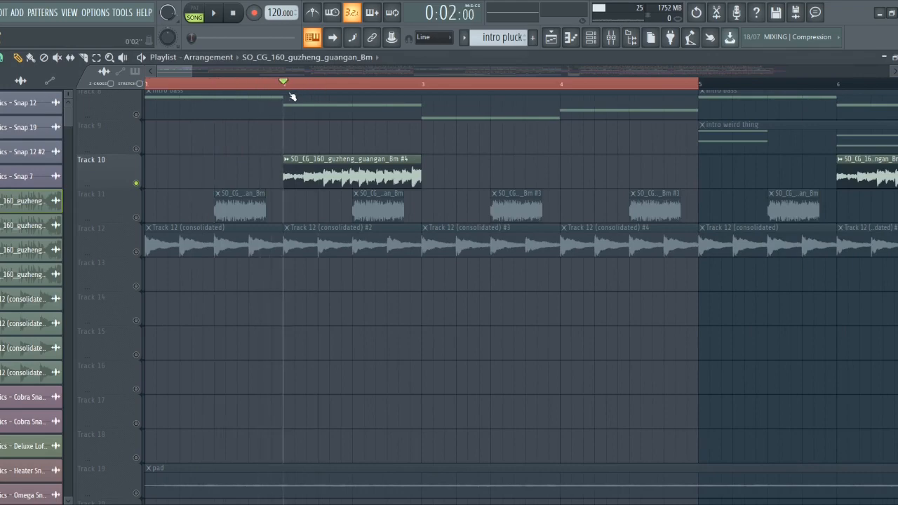
pyautogui.scroll(-2, 584, 87)
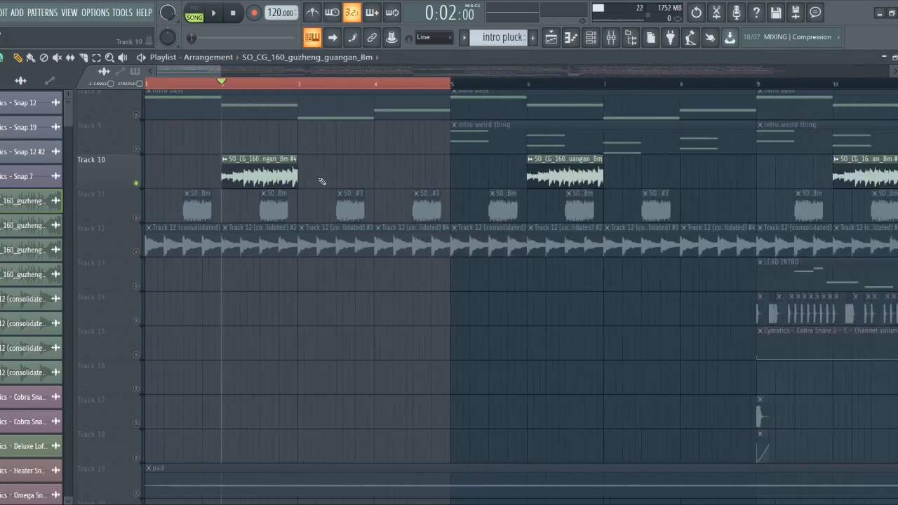
# - Check the Forward March insert in the mixer, play Track 10's guzheng clip from bar 2, and stop back in the playlist
pyautogui.click(611, 40)
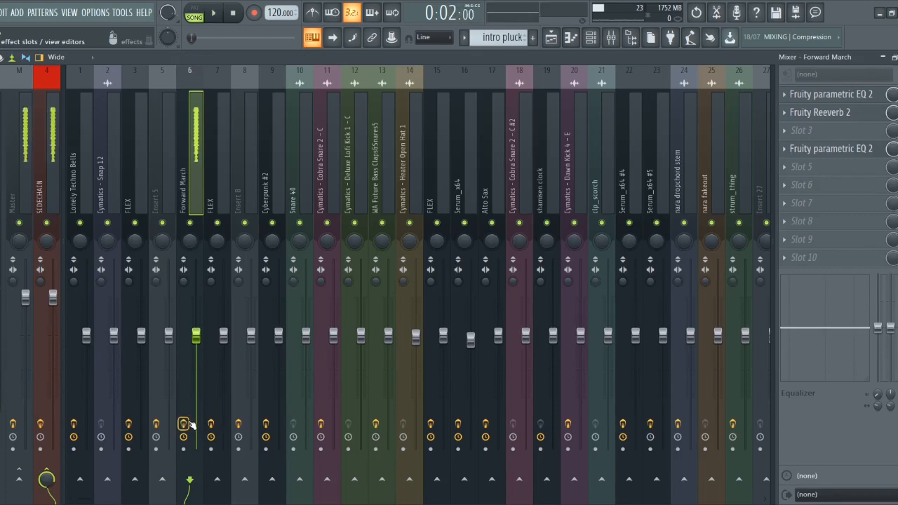
pyautogui.press('space')
pyautogui.press('F5')
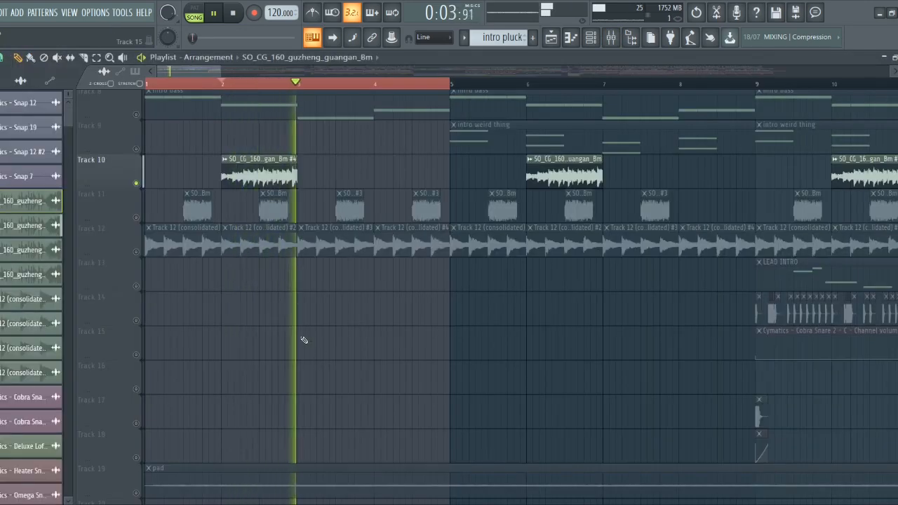
pyautogui.press('space')
# - Unsolo Track 10, clear the bars 1 to 4 time selection and return the playback position to the start
pyautogui.scroll(-6, 162, 189)
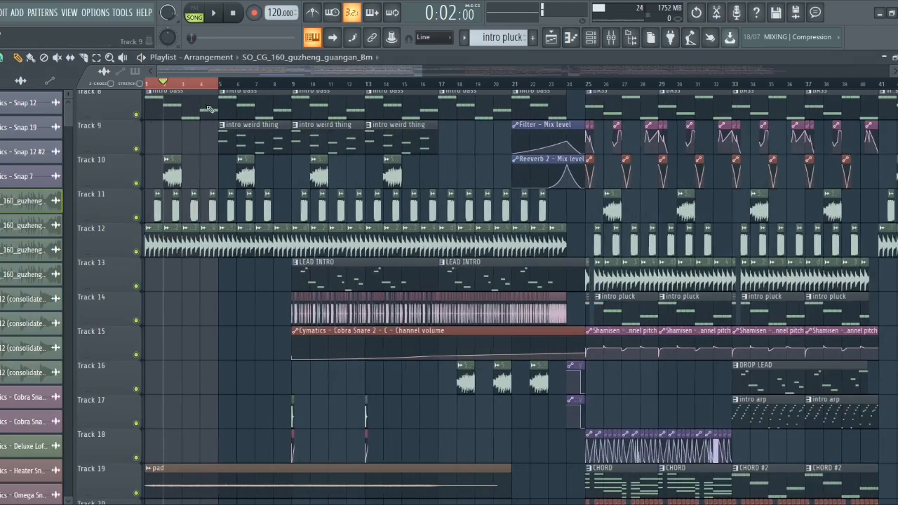
pyautogui.scroll(-4, 210, 109)
pyautogui.scroll(-3, 127, 348)
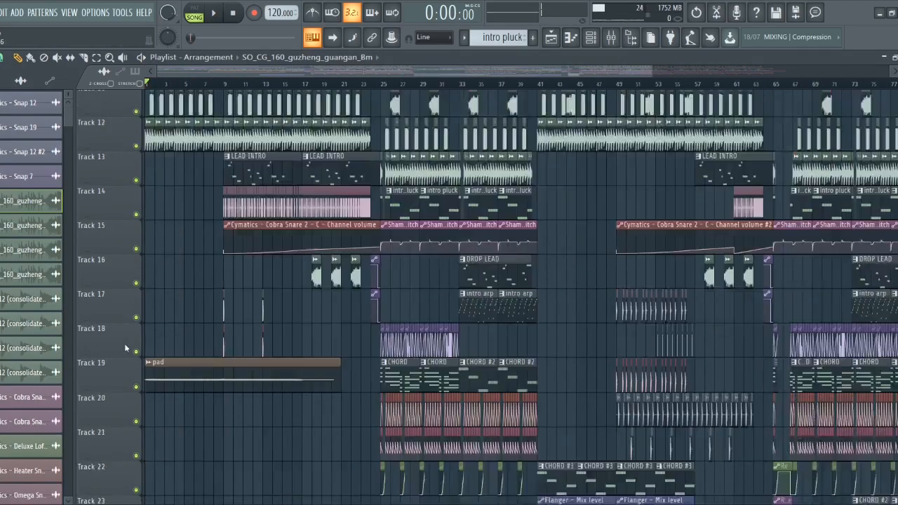
# - Solo Track 19 and audition its pad clip in the intro, stopping playback around bar 17
pyautogui.scroll(-3, 126, 348)
pyautogui.scroll(4, 150, 297)
pyautogui.rightClick(136, 288)
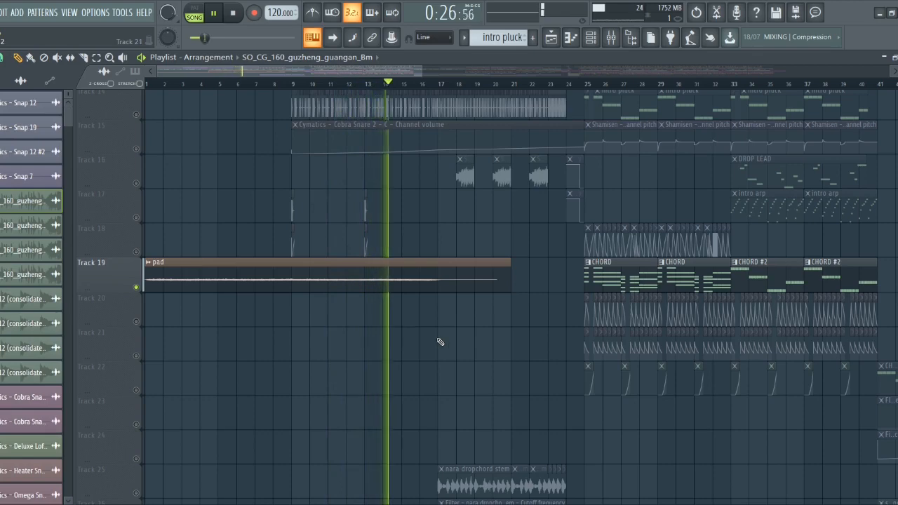
pyautogui.scroll(4, 440, 341)
pyautogui.scroll(3, 468, 346)
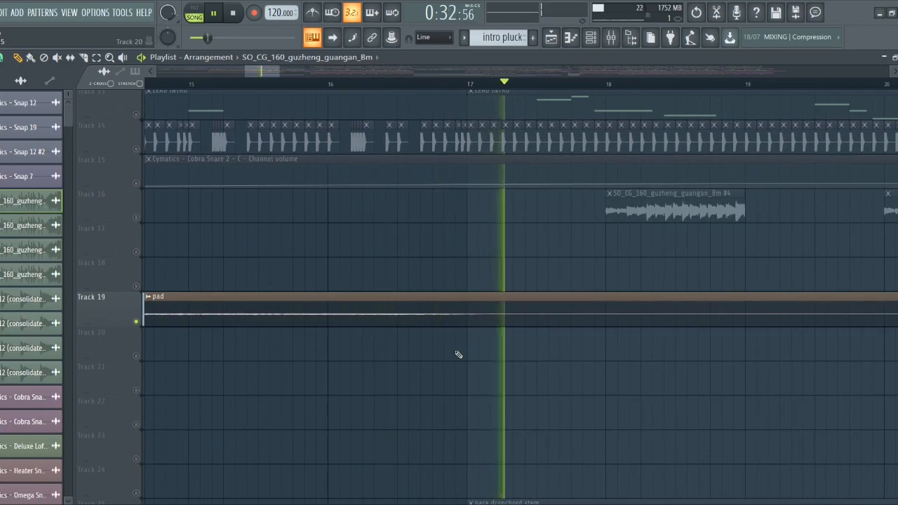
pyautogui.press('space')
# - Unsolo Track 19 and solo Tracks 6 and 7 together
pyautogui.scroll(-5, 481, 357)
pyautogui.scroll(-4, 476, 321)
pyautogui.scroll(-4, 439, 304)
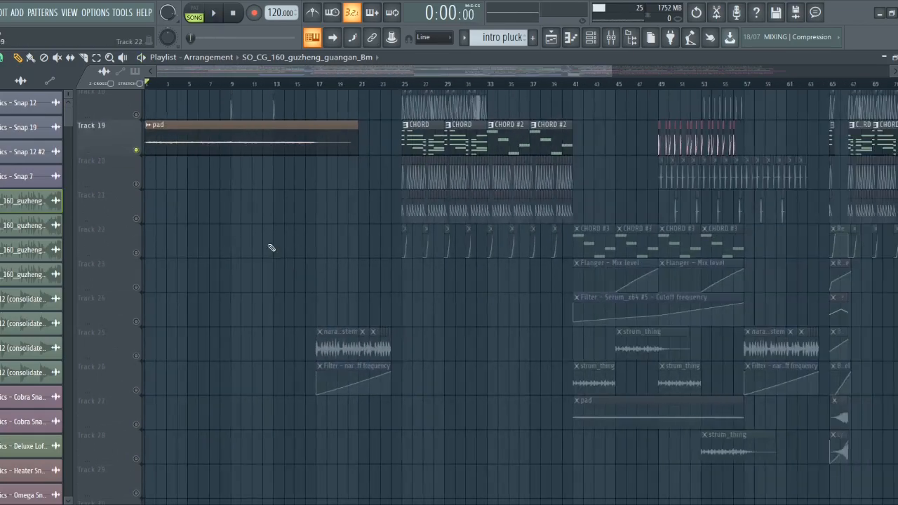
pyautogui.scroll(4, 210, 232)
pyautogui.scroll(2, 180, 224)
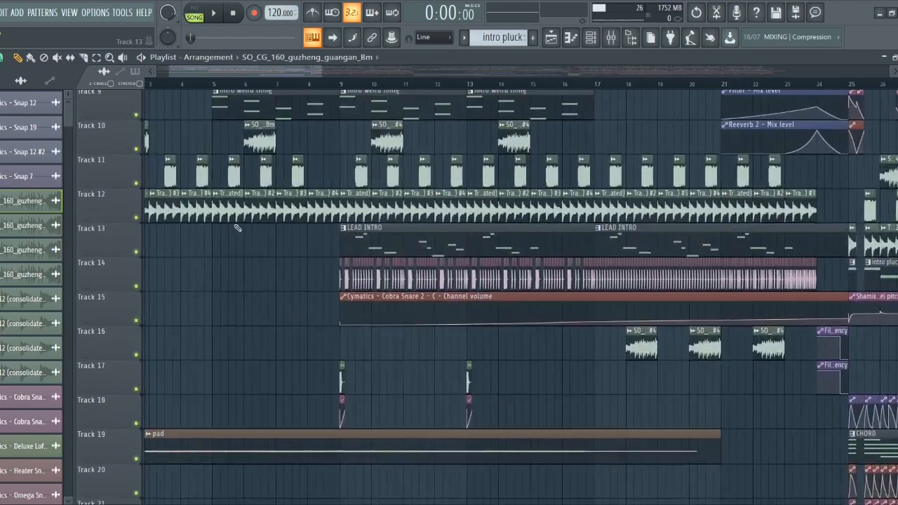
pyautogui.scroll(5, 320, 318)
pyautogui.scroll(4, 180, 292)
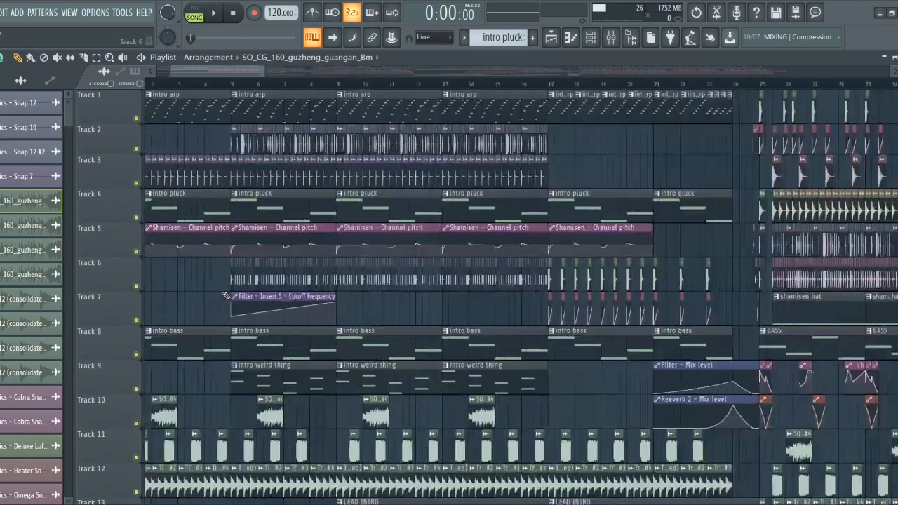
pyautogui.scroll(-3, 232, 281)
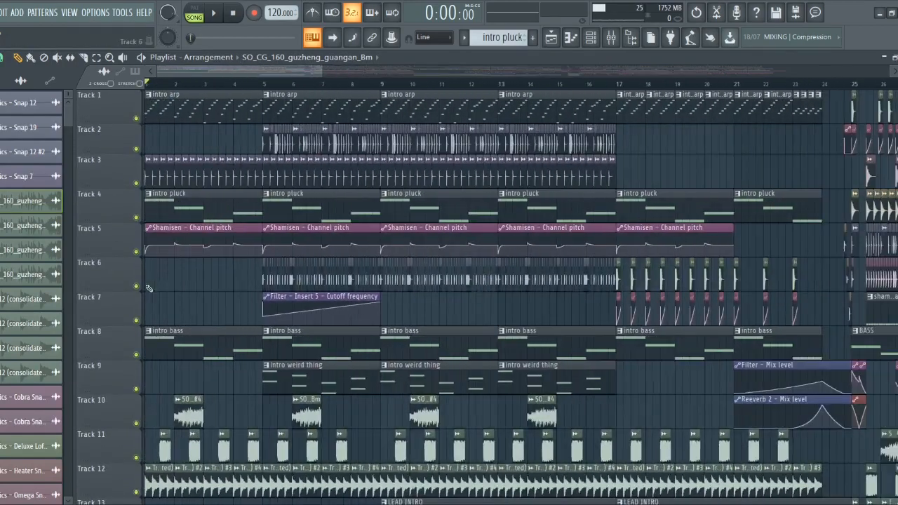
pyautogui.rightClick(136, 286)
pyautogui.click(136, 320)
# - Play the soloed snap pattern with its Insert 5 filter cutoff automation from bar 5, and stop playback
pyautogui.scroll(-1, 281, 218)
pyautogui.scroll(5, 276, 210)
pyautogui.scroll(1, 224, 95)
pyautogui.click(226, 87)
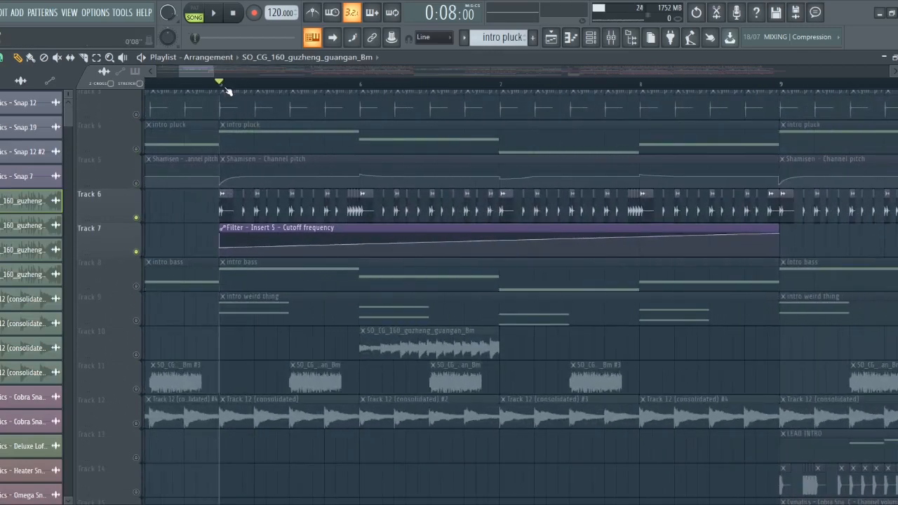
pyautogui.press('space')
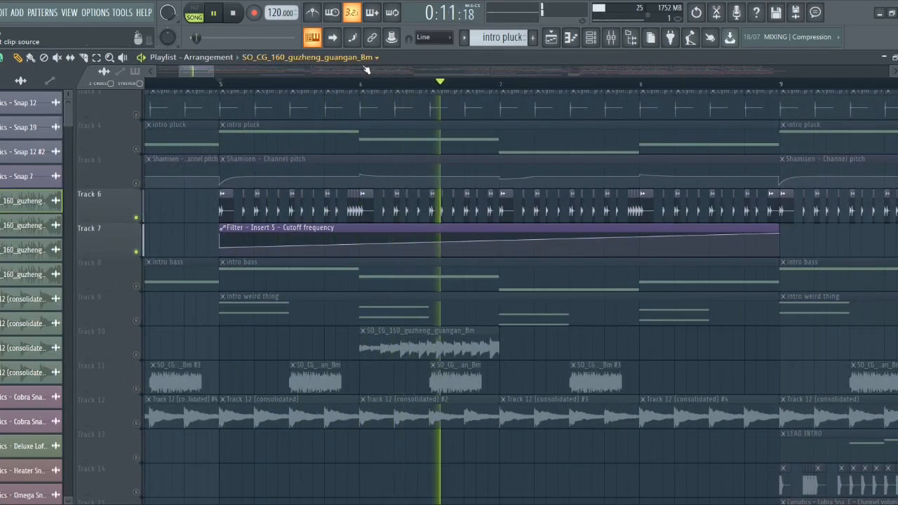
pyautogui.press('space')
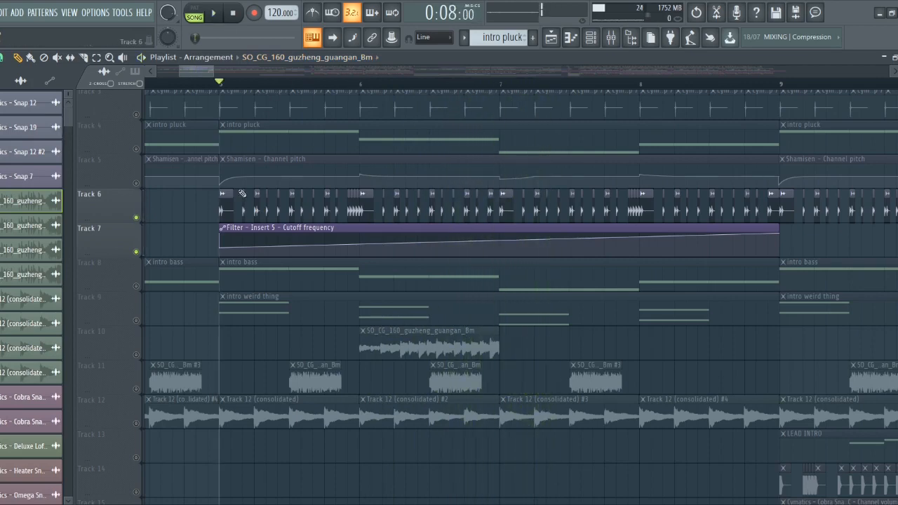
# - Check the sample settings of Track 6's Cymatics - Snap 19 clip and show its Insert 5 effect chain in the mixer
pyautogui.doubleClick(229, 196)
pyautogui.click(368, 150)
pyautogui.click(611, 38)
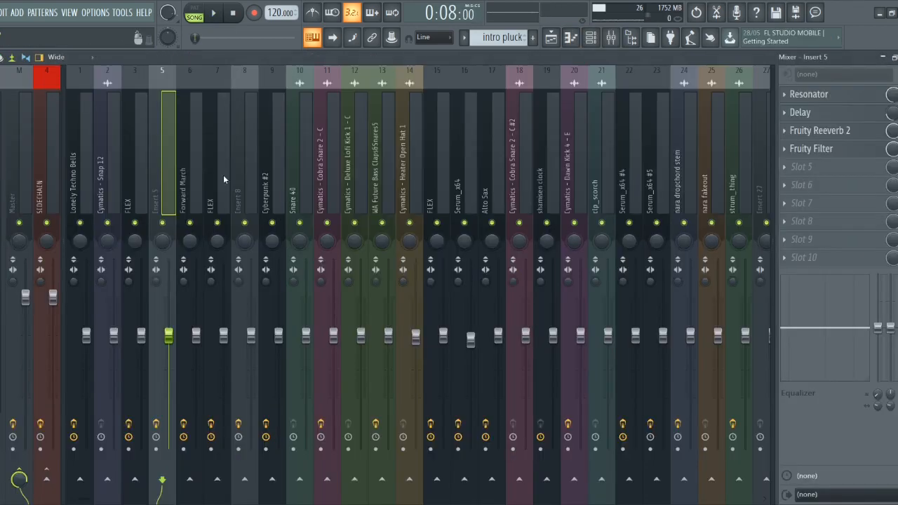
pyautogui.press('F9')
pyautogui.doubleClick(230, 211)
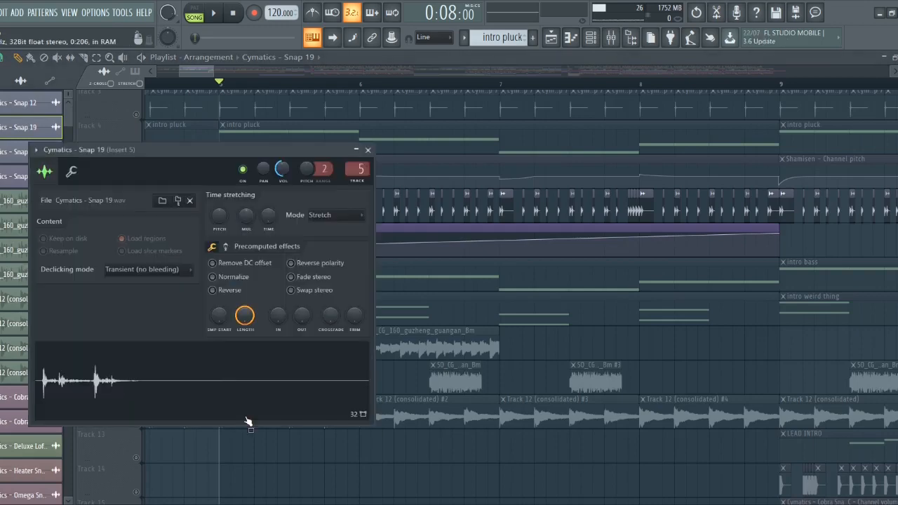
pyautogui.click(367, 150)
pyautogui.click(613, 38)
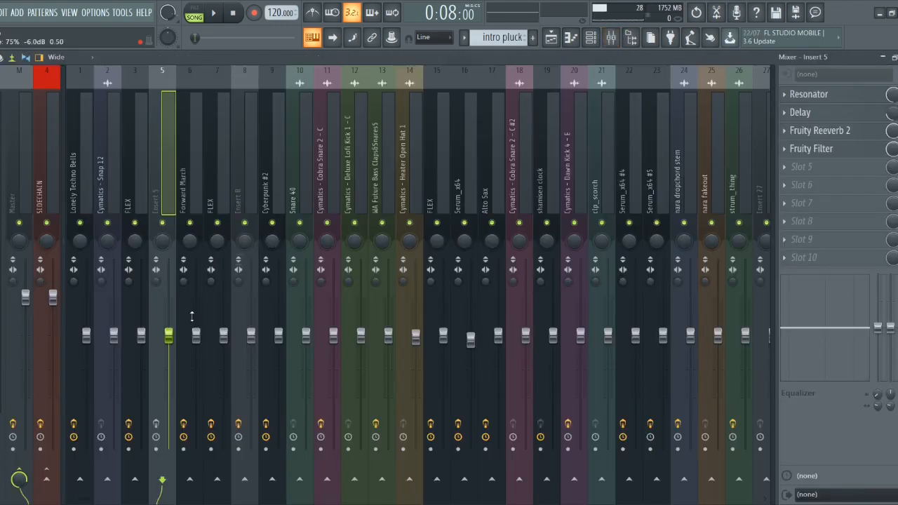
# - Inspect the Resonator effect on Insert 5 and play the snap pattern through that insert from bar 5
pyautogui.click(807, 112)
pyautogui.click(839, 95)
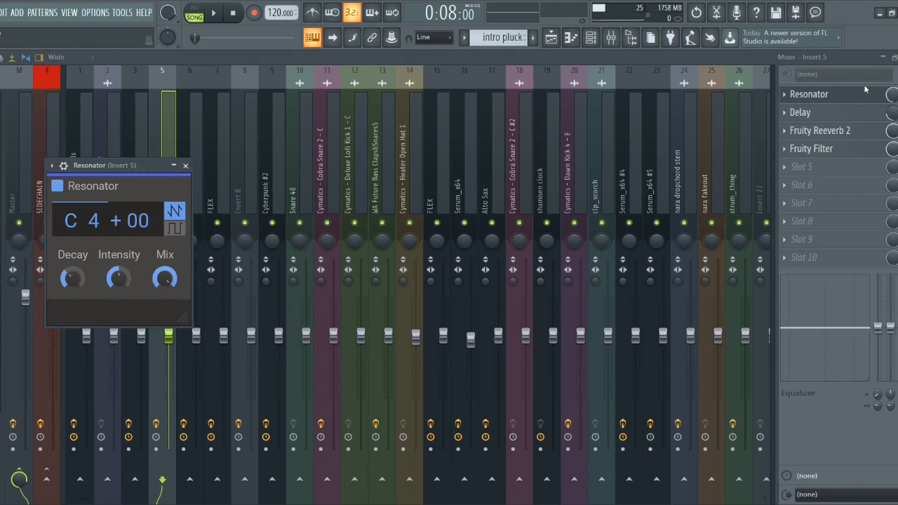
pyautogui.click(186, 166)
pyautogui.press('F9')
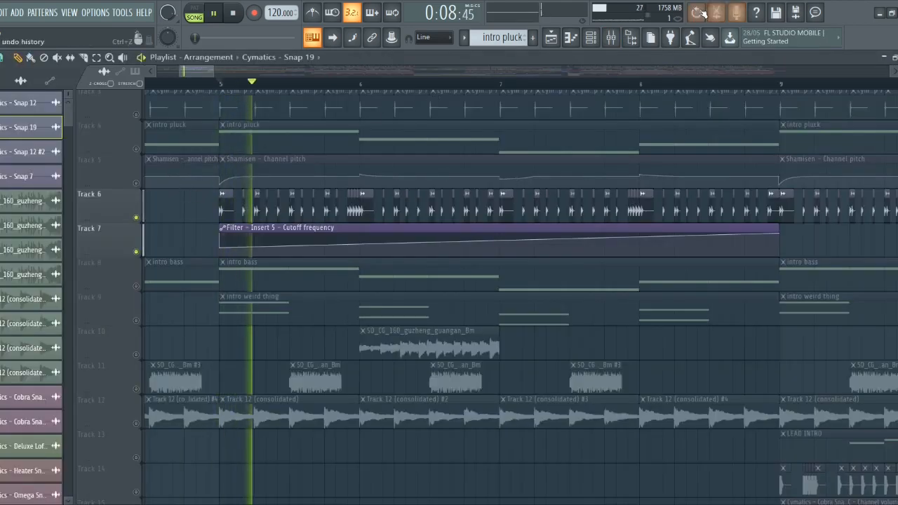
pyautogui.click(612, 37)
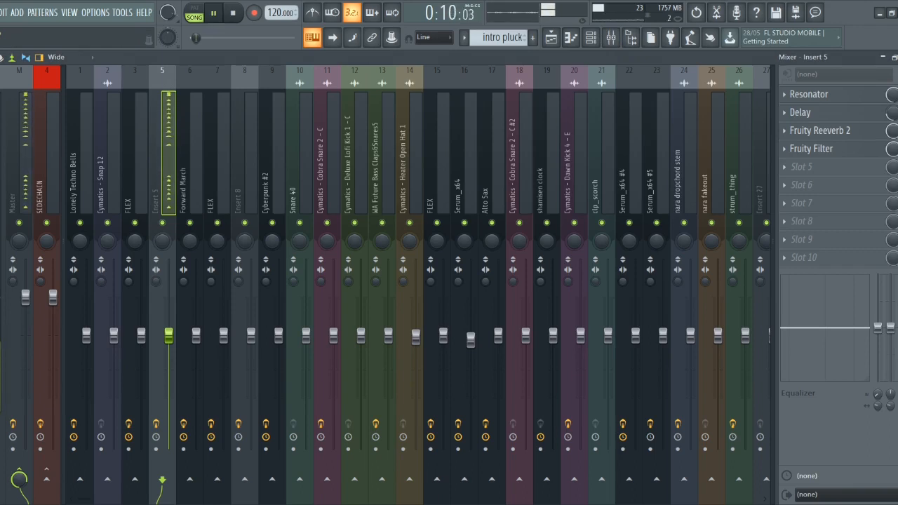
pyautogui.press('space')
pyautogui.click(846, 98)
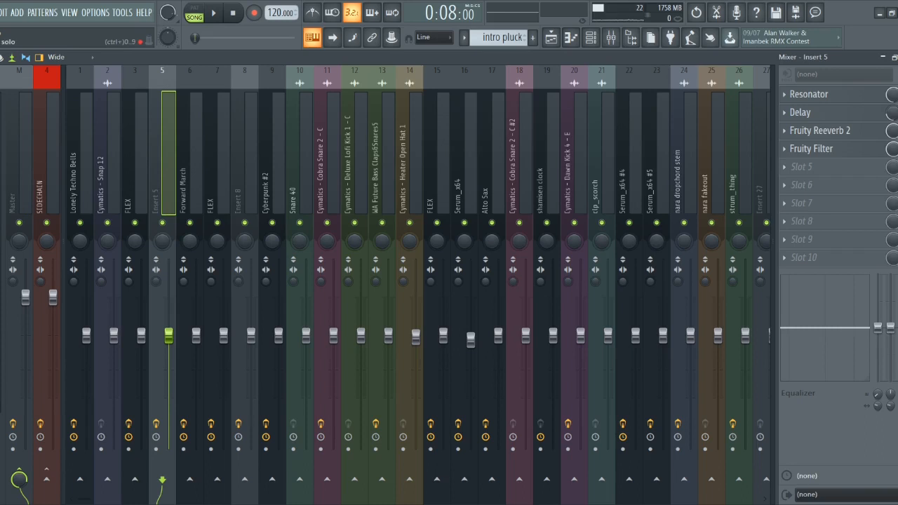
# - Inspect the Delay effect on Insert 5 while playing the snap pattern, and close it
pyautogui.click(849, 116)
pyautogui.press('space')
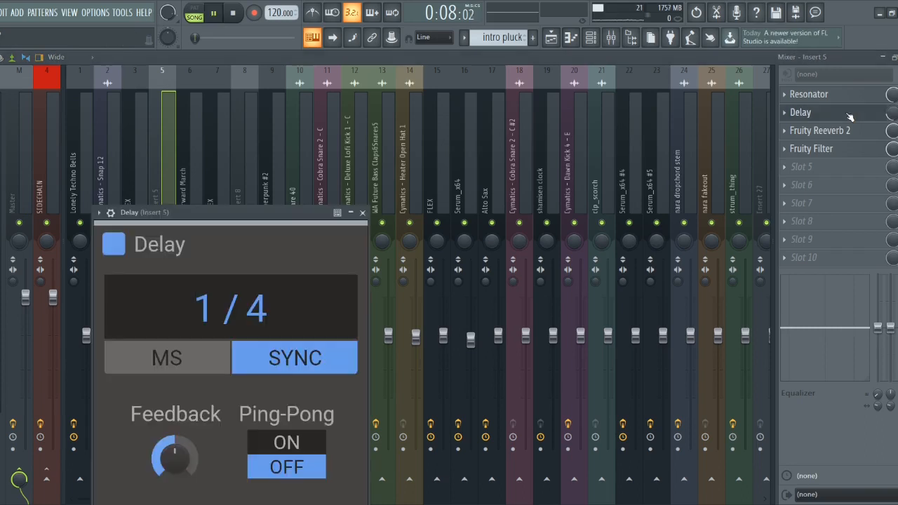
pyautogui.click(850, 117)
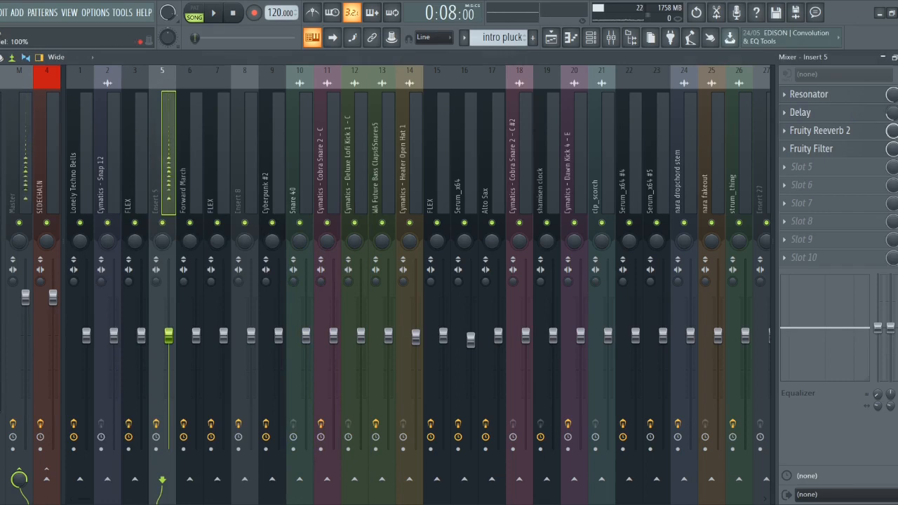
# - Play the snap pattern while checking Fruity Reeverb 2 on Insert 5, and stop back in the playlist
pyautogui.press('space')
pyautogui.click(867, 133)
pyautogui.click(868, 133)
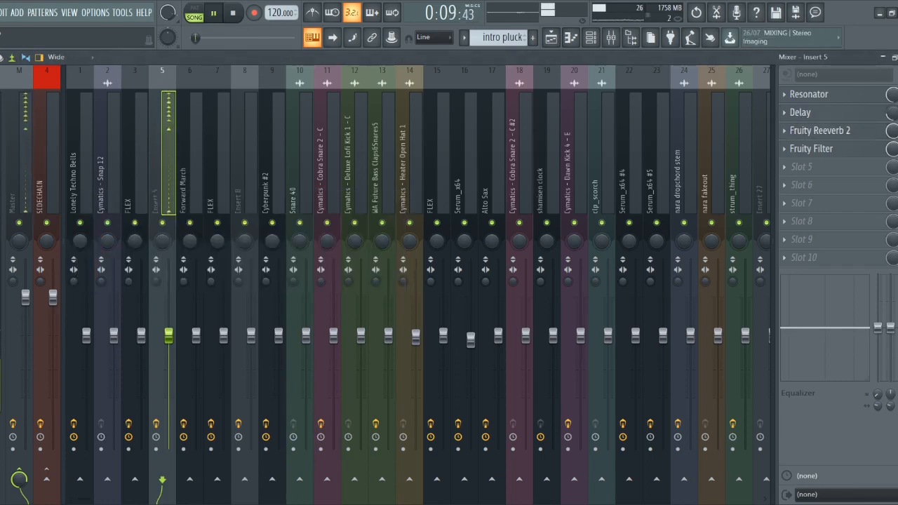
pyautogui.press('F5')
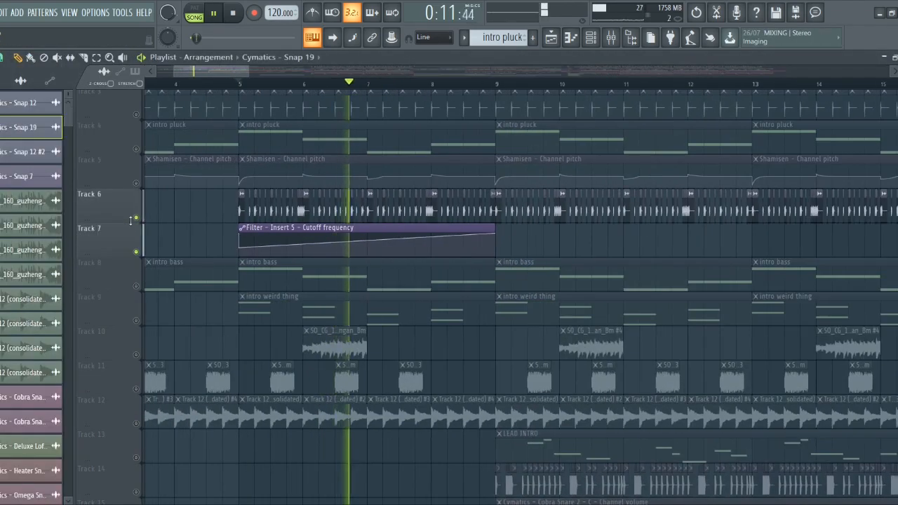
pyautogui.press('space')
# - Solo Track 9 and play its intro weird thing pattern from bar 5
pyautogui.scroll(-4, 139, 221)
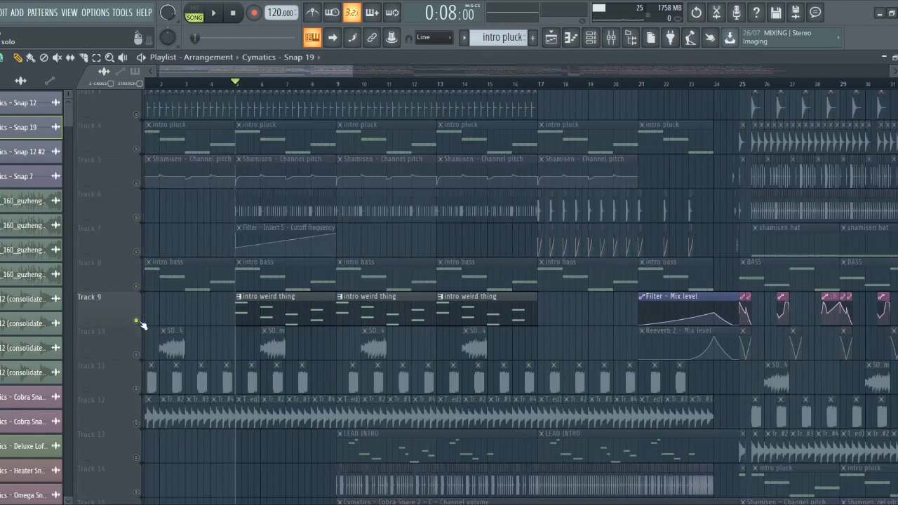
pyautogui.press('space')
pyautogui.scroll(4, 232, 334)
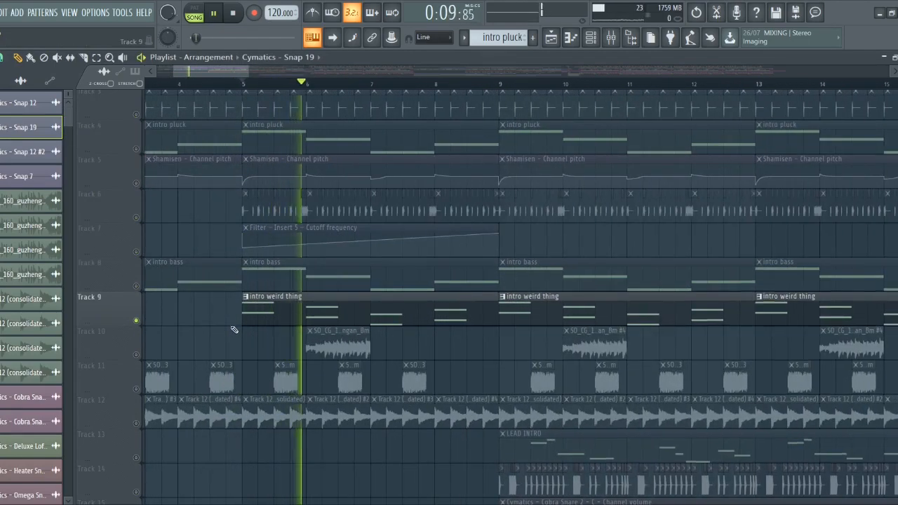
pyautogui.scroll(1, 235, 330)
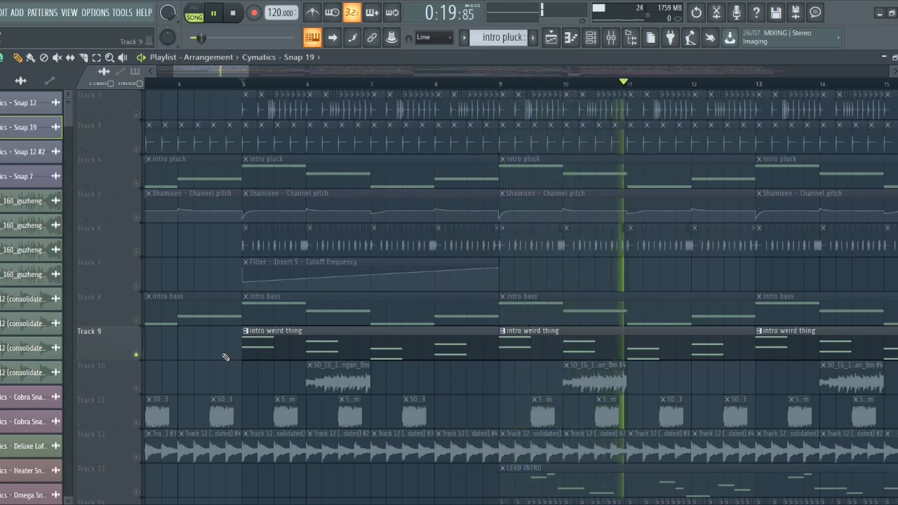
# - Unsolo Track 9 and place the playback position at bar 9
pyautogui.rightClick(136, 357)
pyautogui.scroll(-4, 196, 375)
pyautogui.scroll(-5, 322, 338)
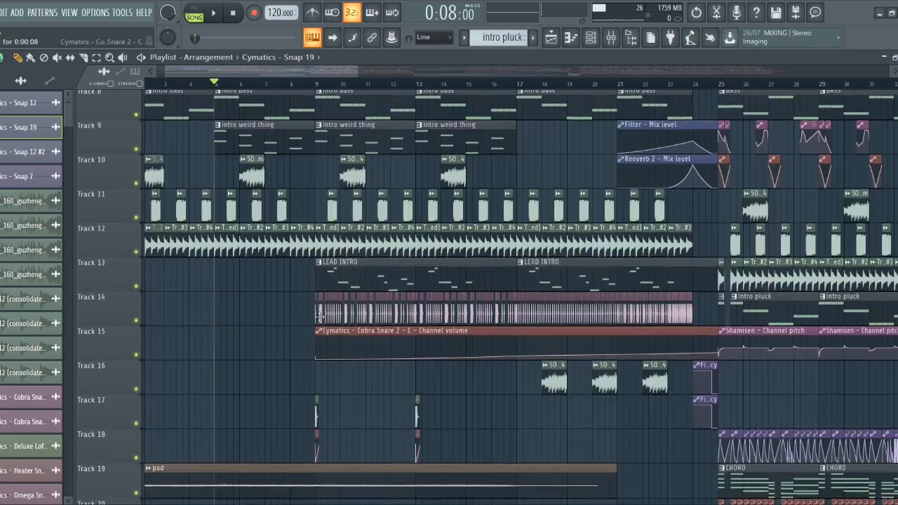
pyautogui.scroll(-3, 317, 320)
pyautogui.scroll(-5, 274, 337)
pyautogui.scroll(8, 267, 323)
pyautogui.click(269, 85)
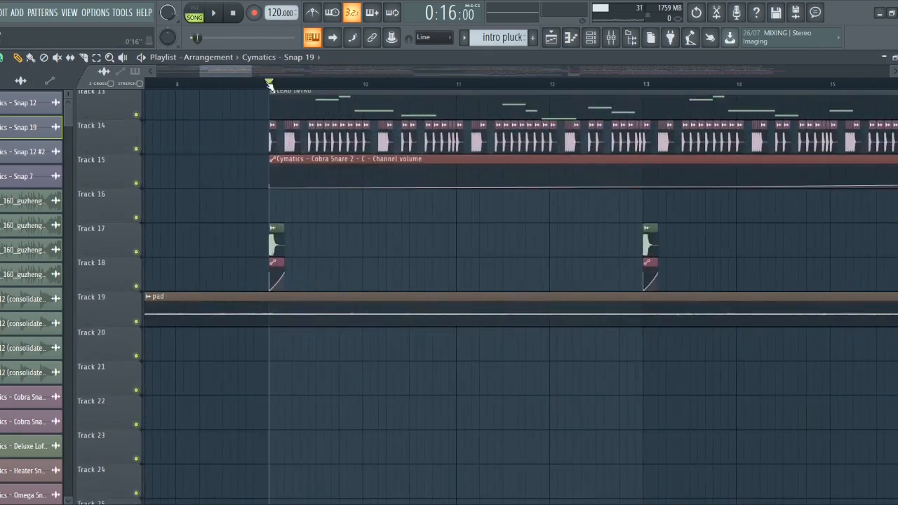
# - Solo Tracks 17 and 18 and play their short sample hit with its volume automation from bar 9
pyautogui.scroll(-2, 280, 154)
pyautogui.scroll(4, 324, 229)
pyautogui.scroll(-2, 324, 229)
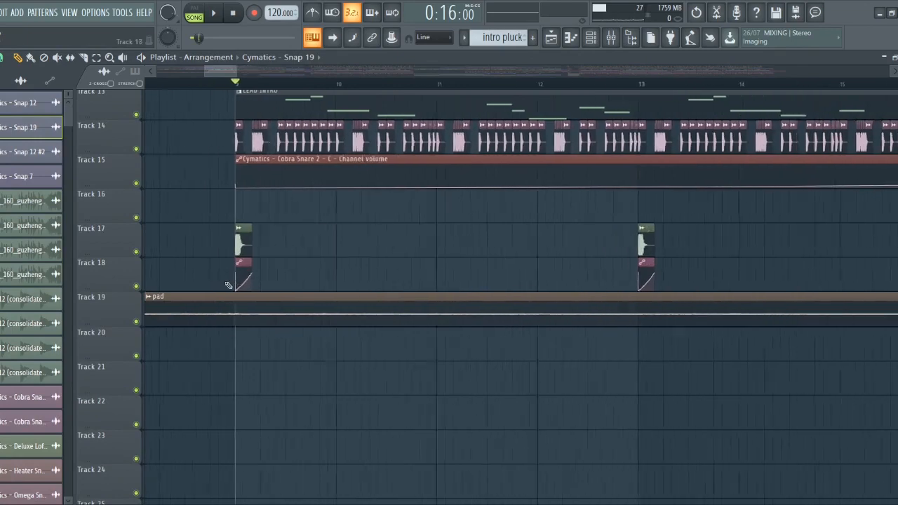
pyautogui.scroll(4, 227, 284)
pyautogui.rightClick(128, 254)
pyautogui.rightClick(137, 253)
pyautogui.click(136, 287)
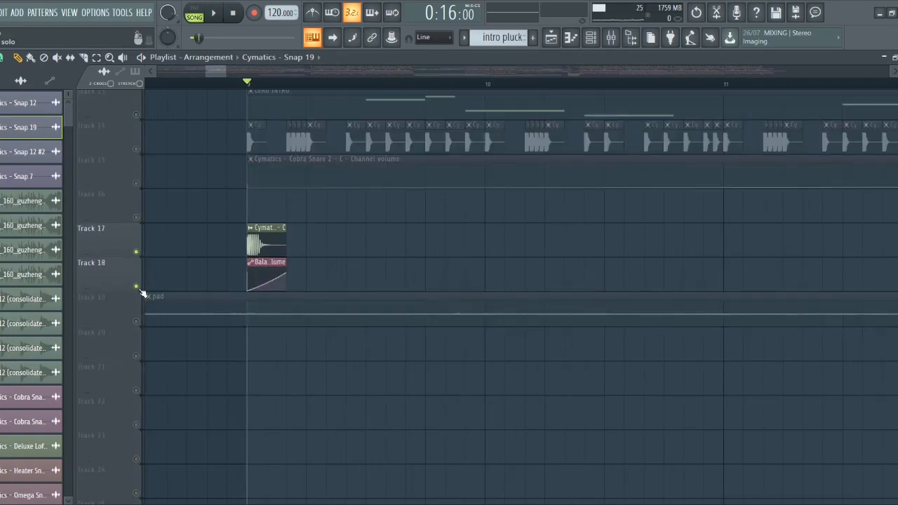
pyautogui.press('space')
pyautogui.press('space')
# - Unsolo Tracks 17 and 18, play the full arrangement from bar 9 while viewing all the intro tracks, and stop
pyautogui.rightClick(140, 288)
pyautogui.press('space')
pyautogui.scroll(-3, 254, 323)
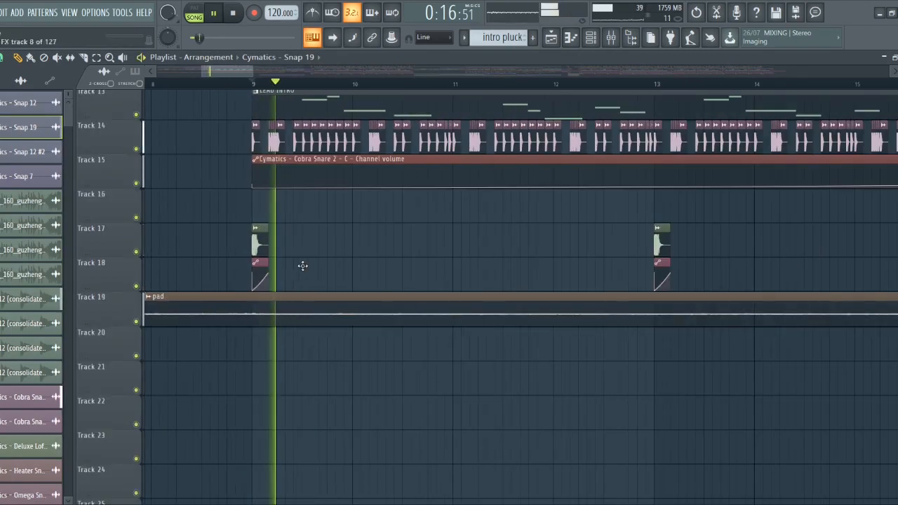
pyautogui.scroll(-1, 294, 266)
pyautogui.scroll(3, 295, 302)
pyautogui.scroll(-2, 297, 346)
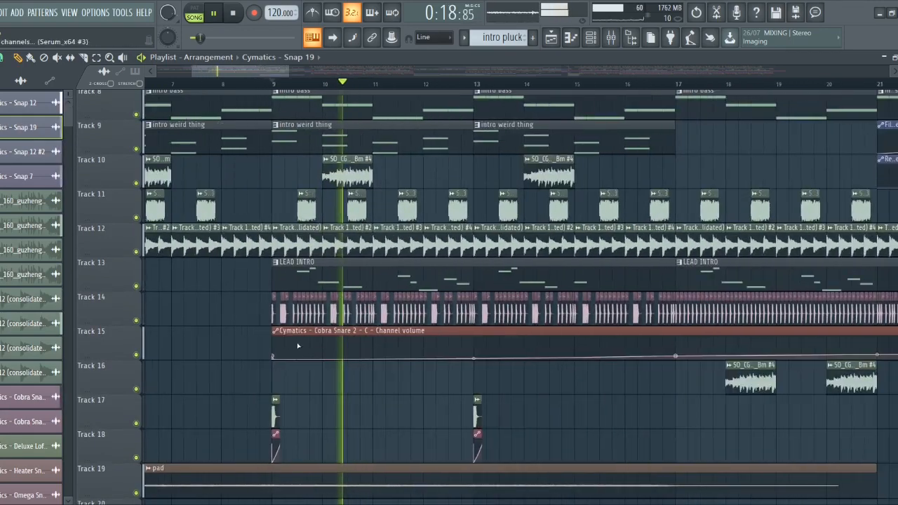
pyautogui.scroll(3, 309, 316)
pyautogui.scroll(1, 316, 320)
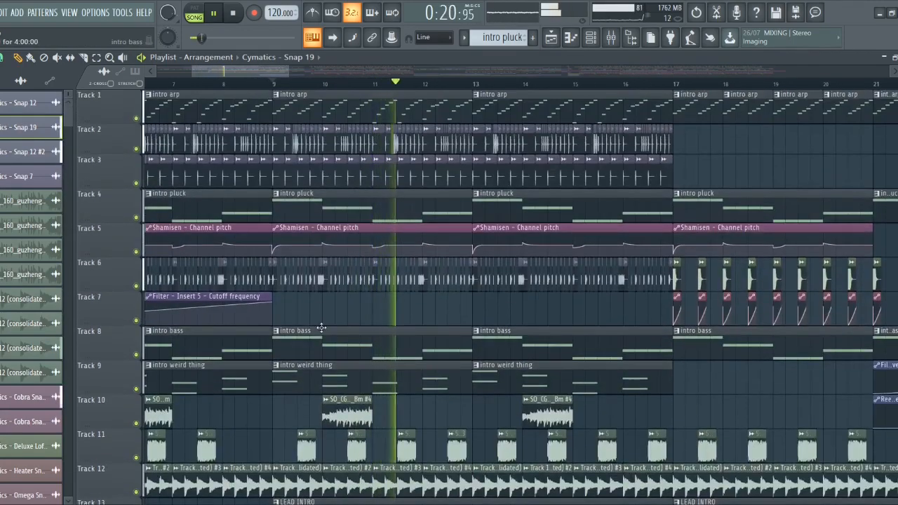
pyautogui.scroll(-4, 321, 322)
pyautogui.press('space')
# - Solo Tracks 14 and 15, covering the snare pattern and its Cobra Snare 2 channel volume automation
pyautogui.scroll(2, 221, 333)
pyautogui.rightClick(138, 324)
pyautogui.click(138, 355)
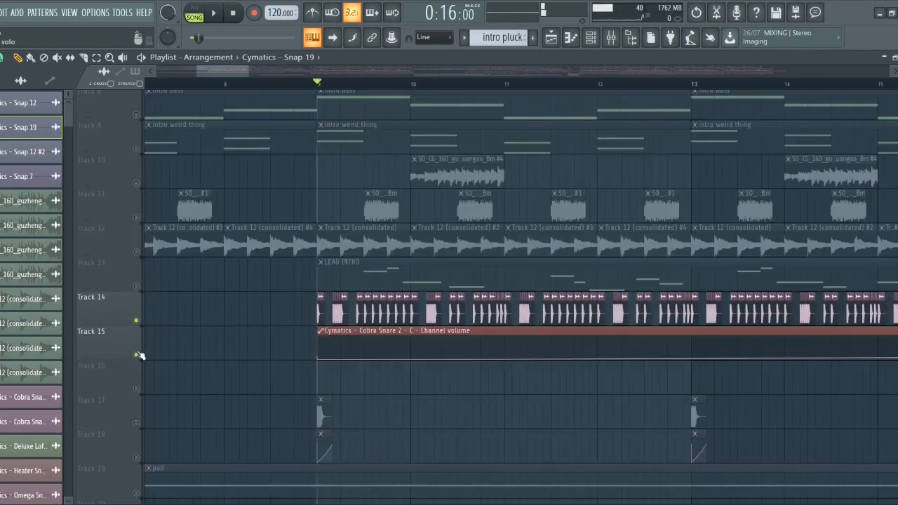
pyautogui.scroll(-4, 224, 357)
pyautogui.scroll(-2, 375, 373)
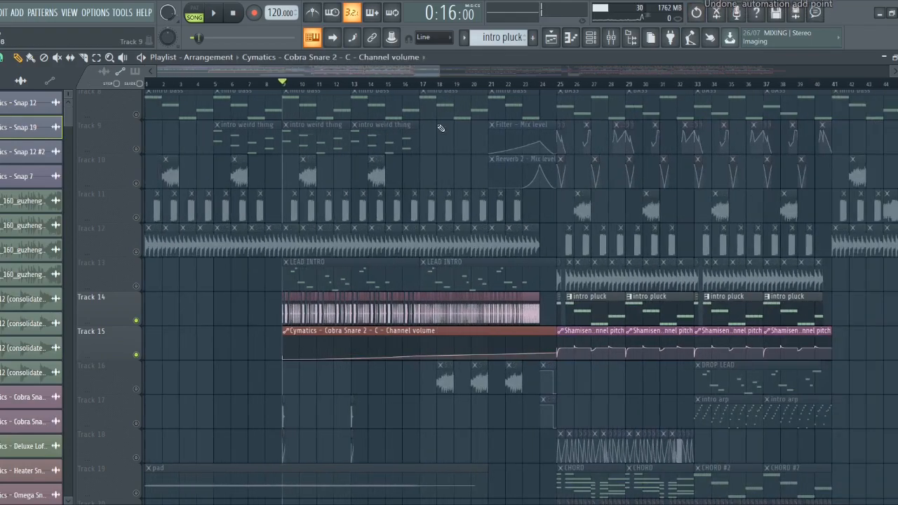
# - Play the soloed snare pattern with its rising volume automation around bar 16, and stop playback
pyautogui.press('space')
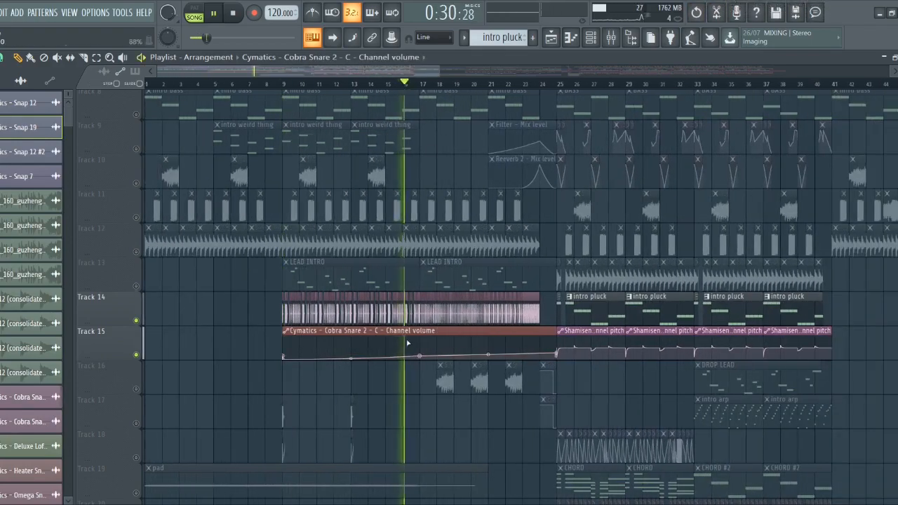
pyautogui.scroll(4, 407, 343)
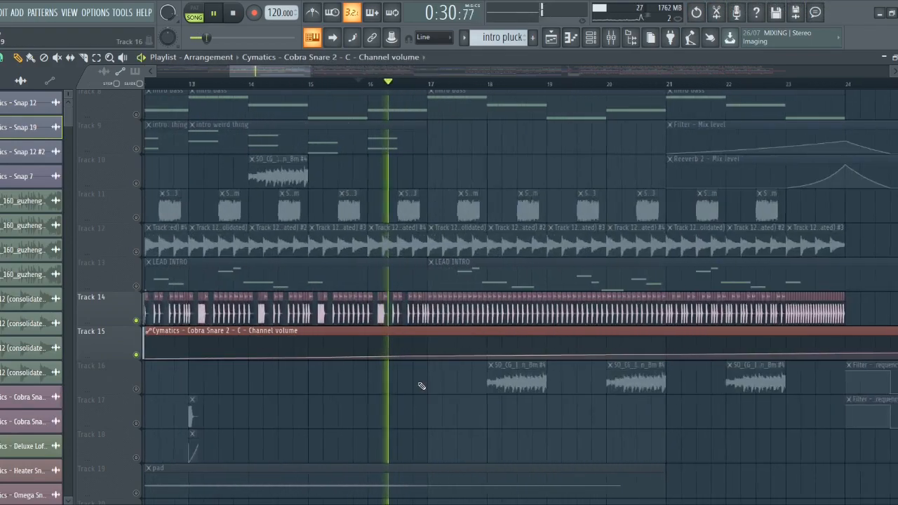
pyautogui.press('space')
pyautogui.scroll(-3, 414, 383)
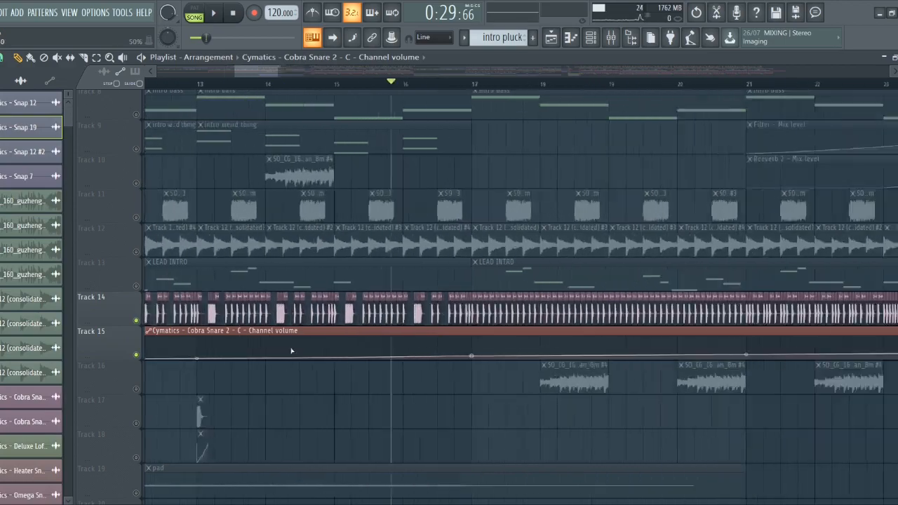
# - Unsolo Tracks 14 and 15 and set the playback position to the start of bar 9
pyautogui.scroll(2, 283, 246)
pyautogui.scroll(-4, 277, 154)
pyautogui.rightClick(137, 322)
pyautogui.rightClick(137, 322)
pyautogui.scroll(4, 155, 87)
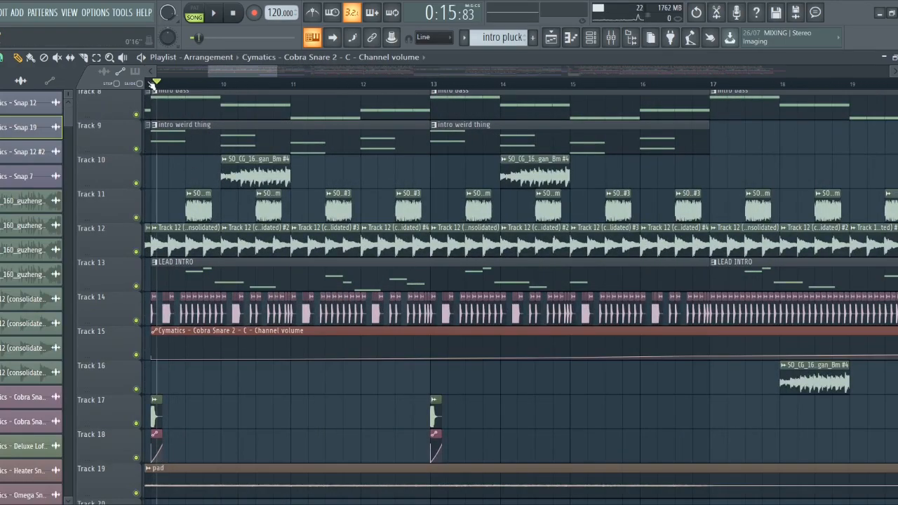
pyautogui.scroll(-3, 274, 310)
pyautogui.scroll(5, 231, 98)
pyautogui.click(244, 91)
pyautogui.click(243, 84)
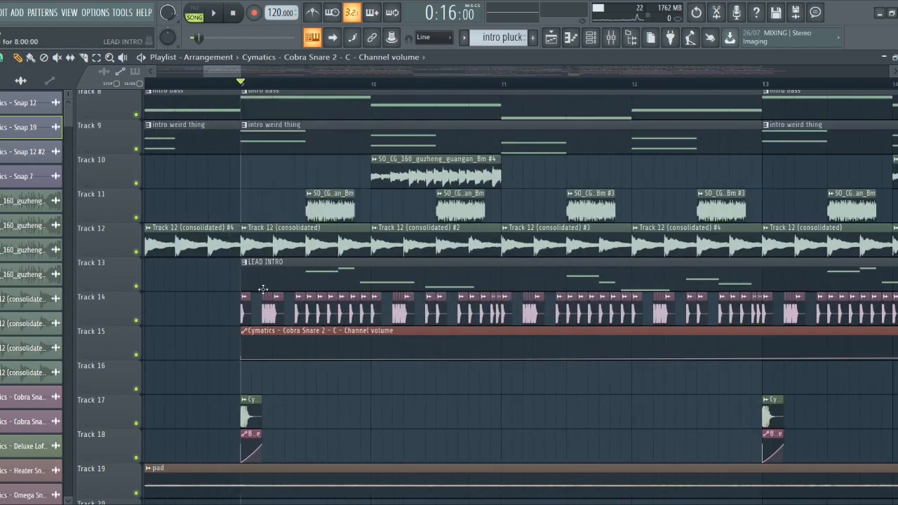
# - Solo Track 13, which holds the LEAD INTRO pattern
pyautogui.scroll(-4, 262, 305)
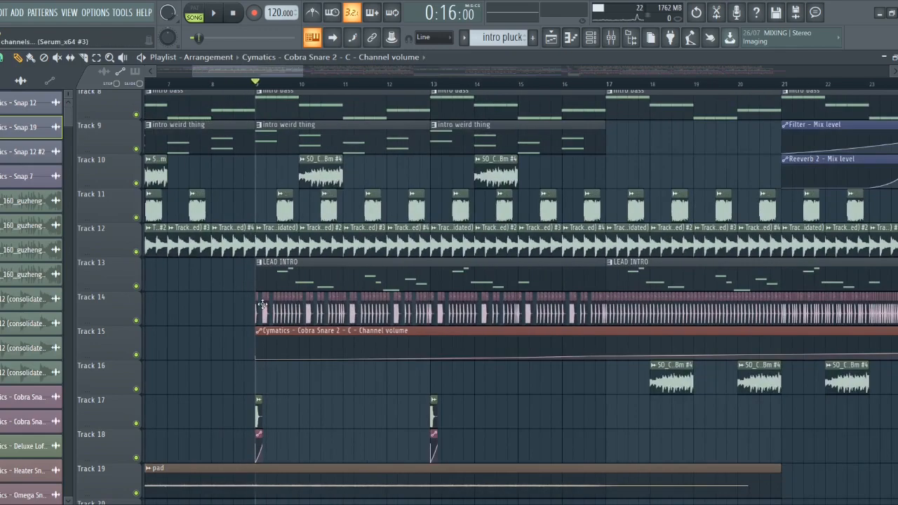
pyautogui.rightClick(144, 282)
pyautogui.click(152, 284)
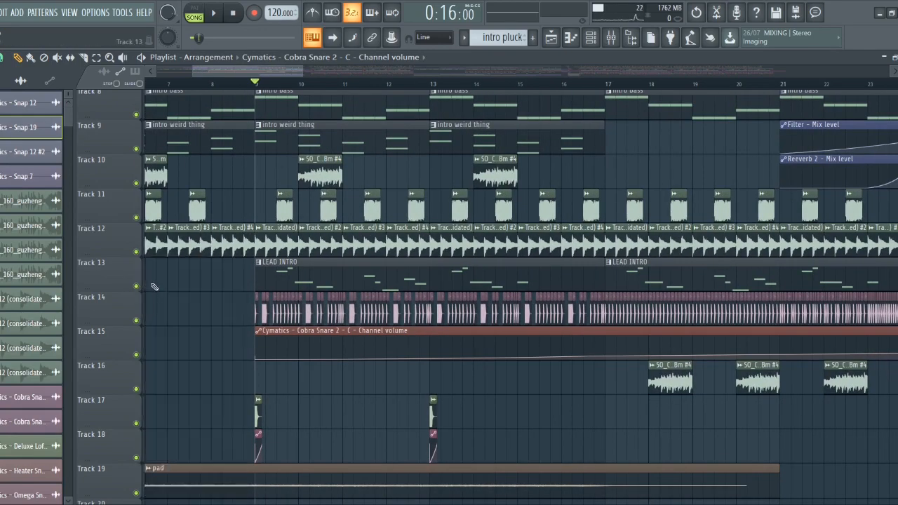
pyautogui.rightClick(138, 289)
pyautogui.scroll(4, 238, 317)
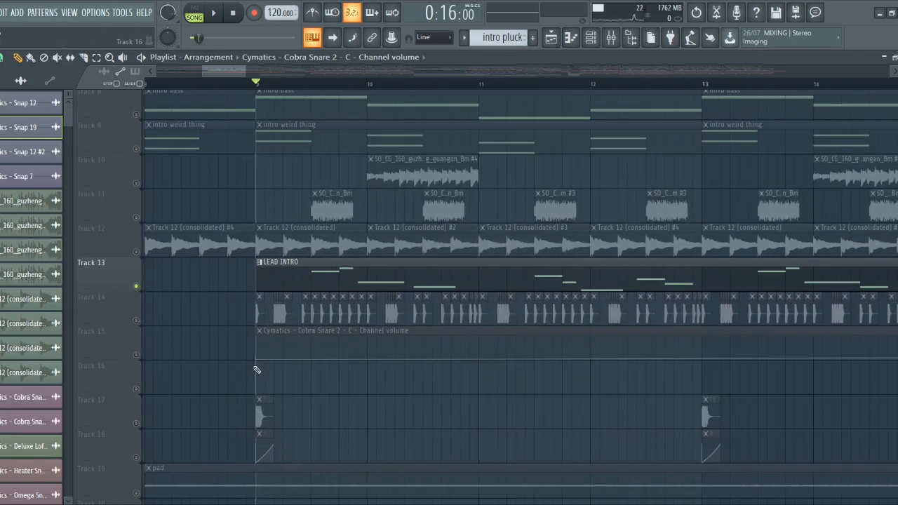
# - Open the LEAD INTRO pattern's Brightness channel notes in the piano roll, showing the whole melody
pyautogui.scroll(-2, 261, 370)
pyautogui.click(373, 263)
pyautogui.click(590, 36)
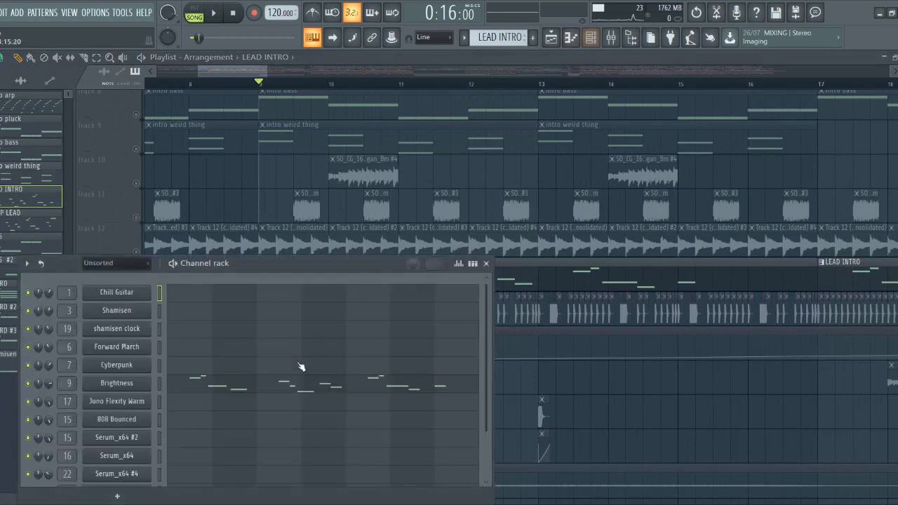
pyautogui.click(302, 373)
pyautogui.scroll(-3, 344, 276)
pyautogui.scroll(-4, 217, 249)
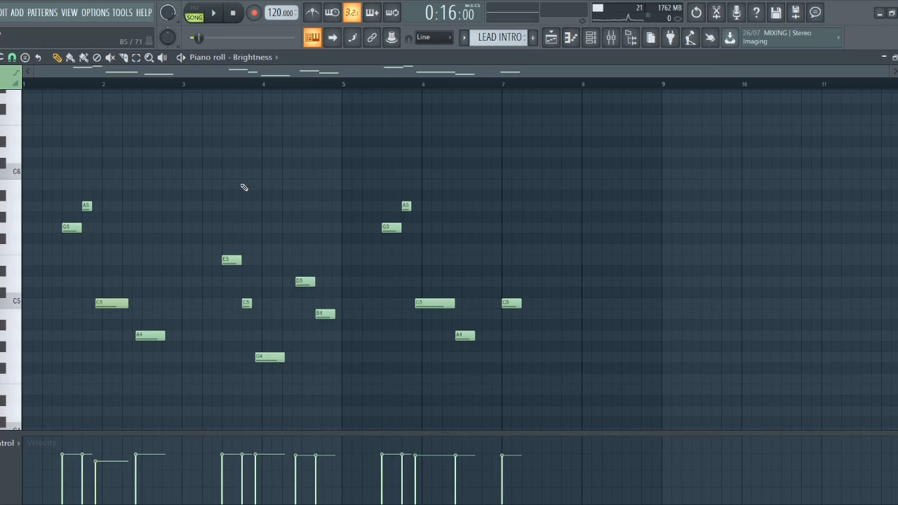
# - Change the piano roll's snap grid and examine how the lead melody's notes fall on it
pyautogui.scroll(4, 90, 281)
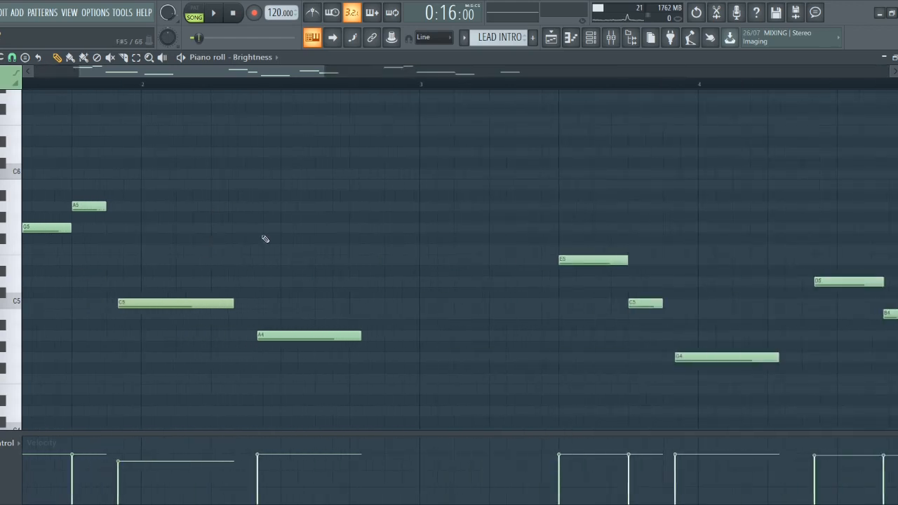
pyautogui.scroll(-2, 264, 238)
pyautogui.click(12, 58)
pyautogui.click(28, 209)
pyautogui.scroll(-3, 287, 251)
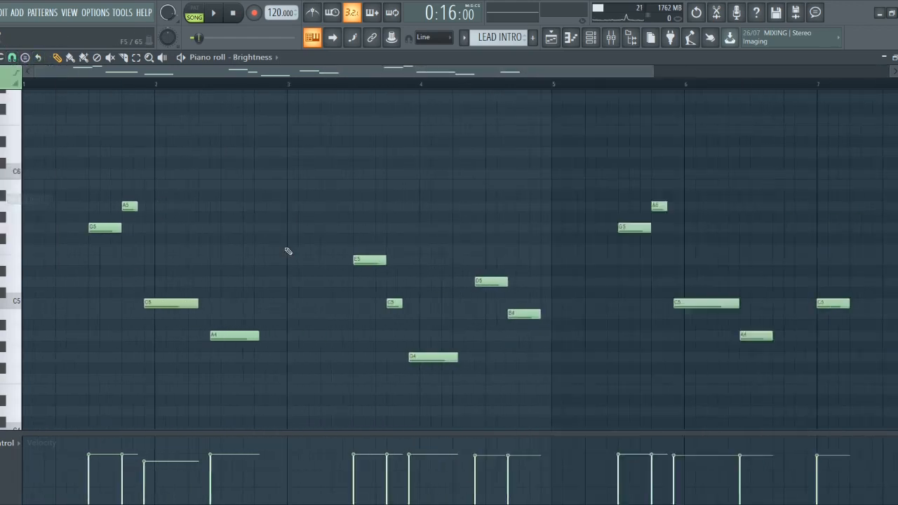
pyautogui.scroll(1, 272, 277)
pyautogui.scroll(-2, 226, 214)
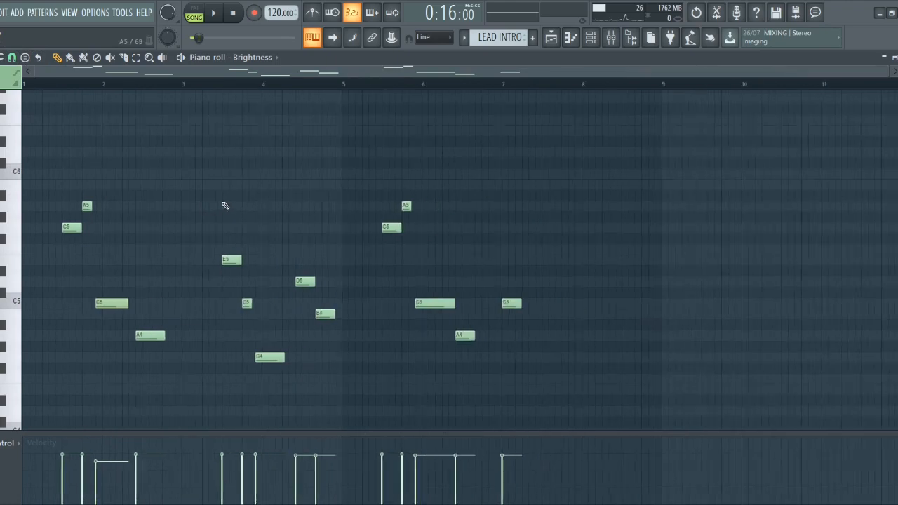
# - View the Brightness channel's FLEX preset, close it, and return to the lead melody's piano roll
pyautogui.press('F7')
pyautogui.click(119, 380)
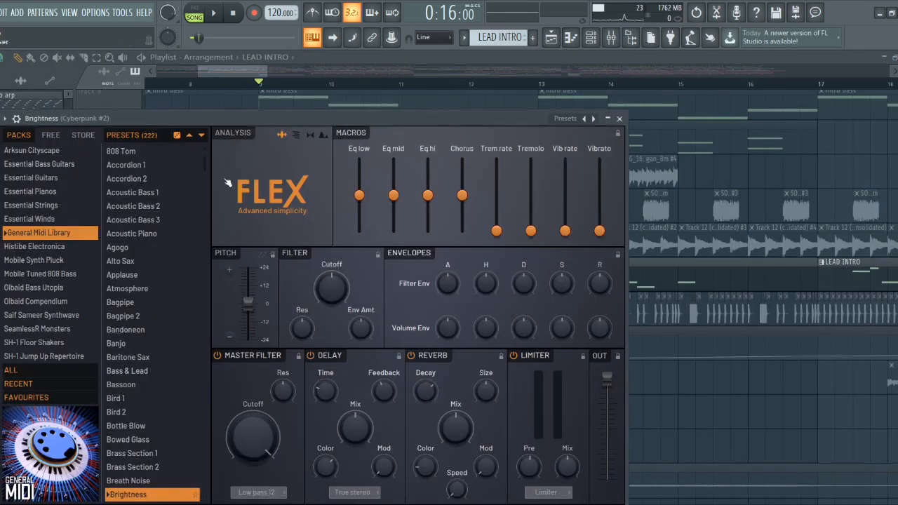
pyautogui.scroll(-3, 159, 310)
pyautogui.press('Escape')
pyautogui.click(186, 390)
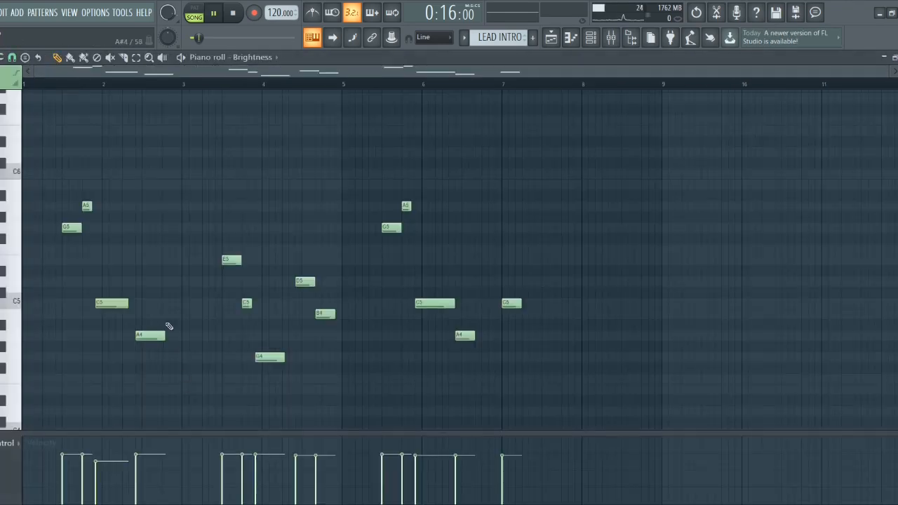
# - Play the soloed lead melody from bar 9 and follow its notes in the piano roll
pyautogui.press('space')
pyautogui.scroll(2, 81, 277)
pyautogui.scroll(2, 81, 276)
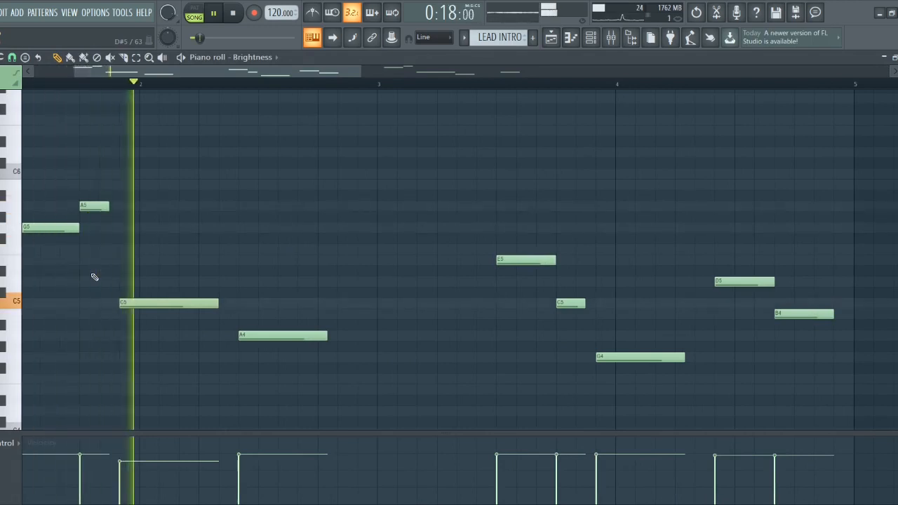
pyautogui.scroll(-3, 165, 287)
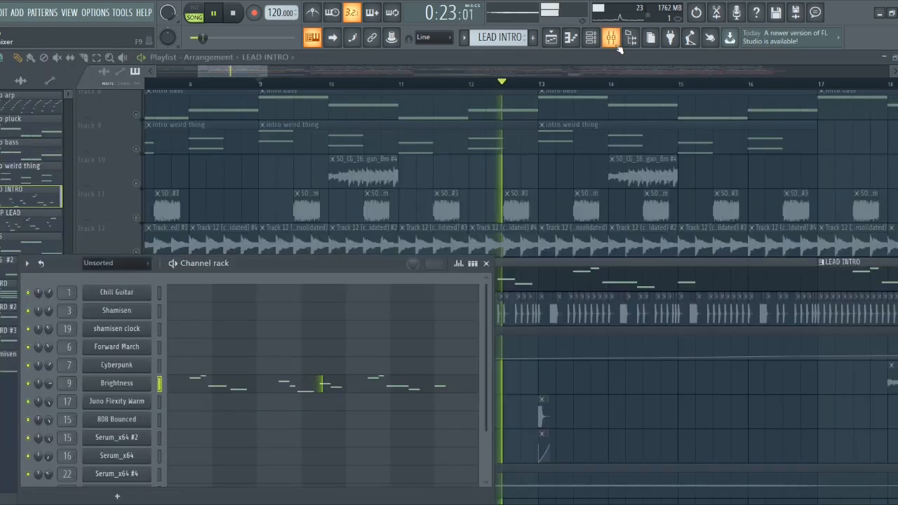
# - Inspect the lead's mixer insert effects and its Brightness FLEX settings during playback, and stop playback
pyautogui.click(611, 37)
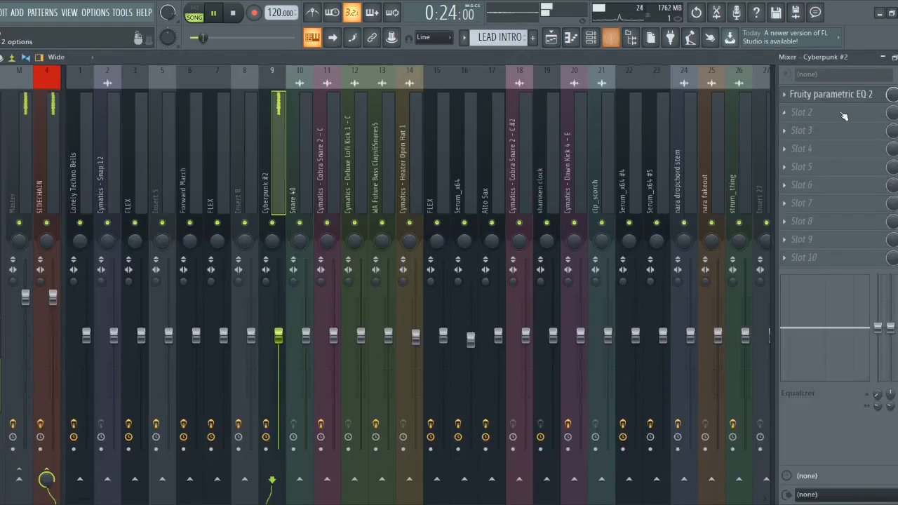
pyautogui.press('F9')
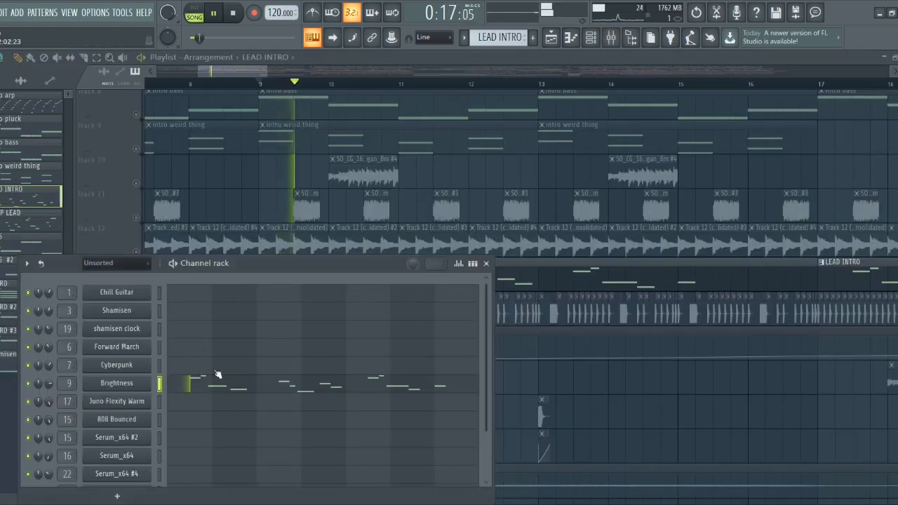
pyautogui.click(116, 383)
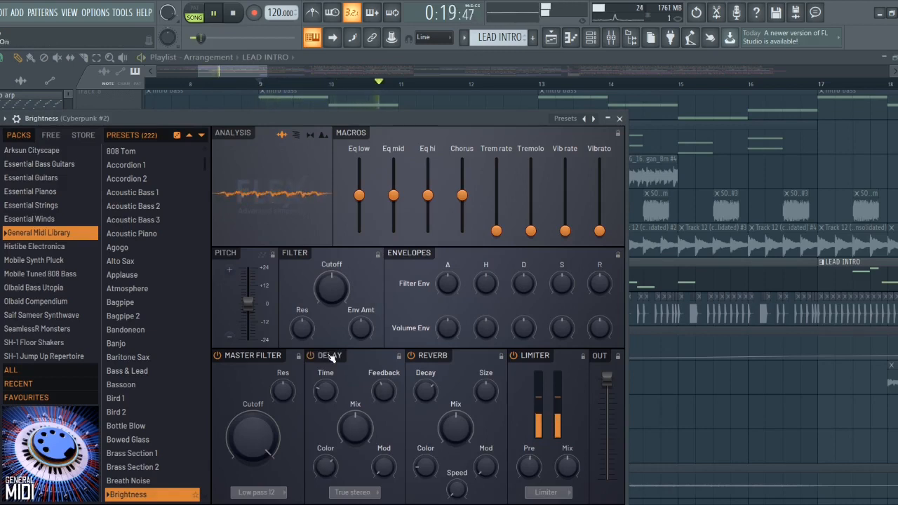
pyautogui.press('space')
pyautogui.press('Escape')
pyautogui.press('Escape')
# - Unsolo Track 13 and play the full arrangement from bar 9 with the Brightness instrument open, and stop
pyautogui.rightClick(137, 286)
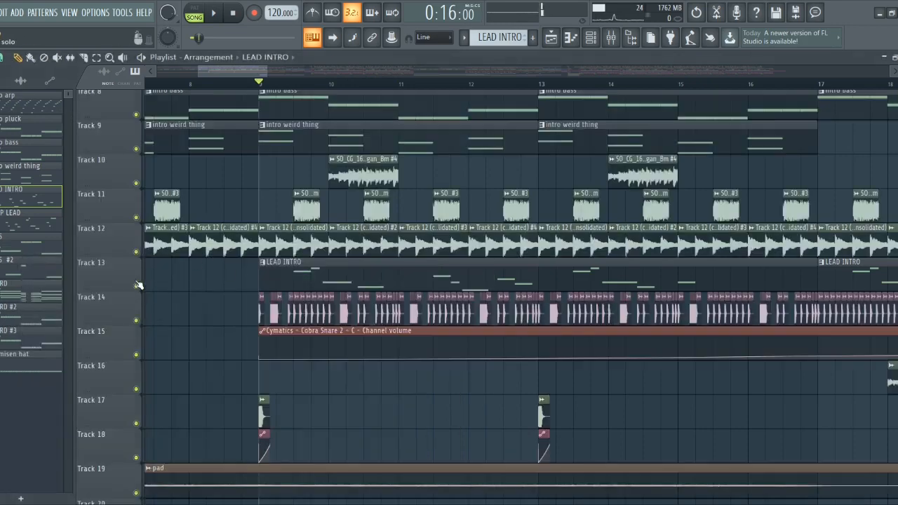
pyautogui.scroll(-2, 223, 337)
pyautogui.scroll(-1, 223, 338)
pyautogui.click(594, 39)
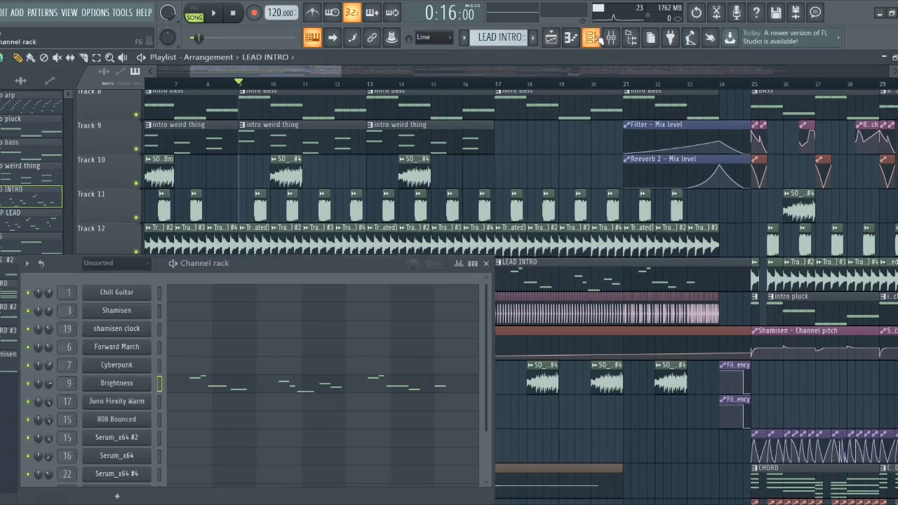
pyautogui.click(146, 384)
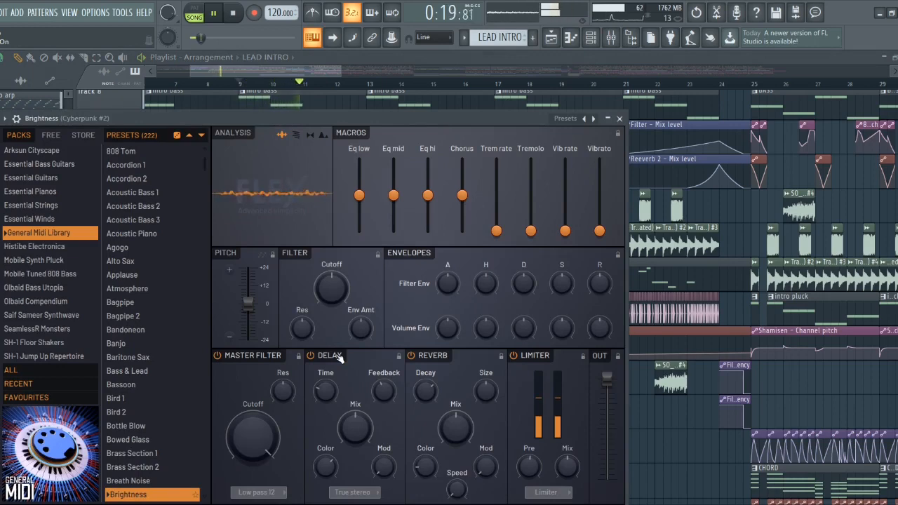
pyautogui.press('Escape')
pyautogui.press('Escape')
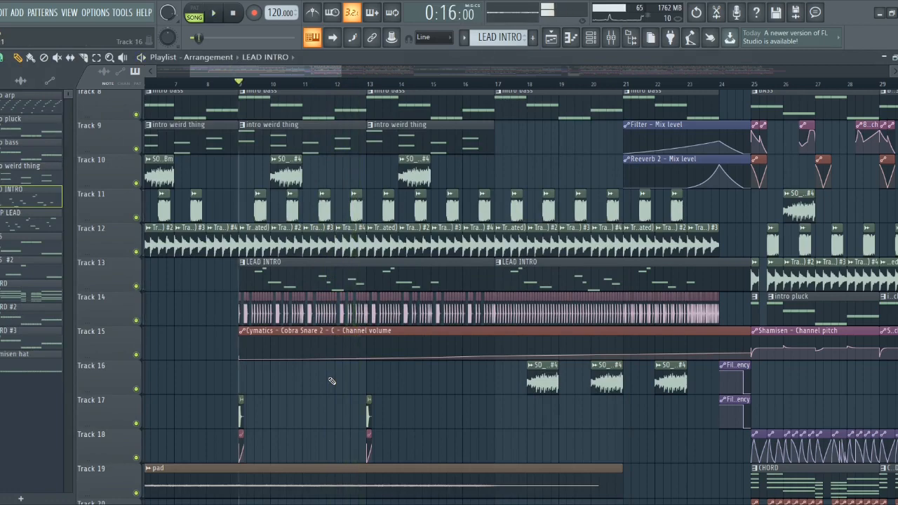
# - Look over all the intro tracks from bar 9 onward, from the intro arp down to the pad
pyautogui.scroll(-1, 331, 381)
pyautogui.scroll(4, 363, 375)
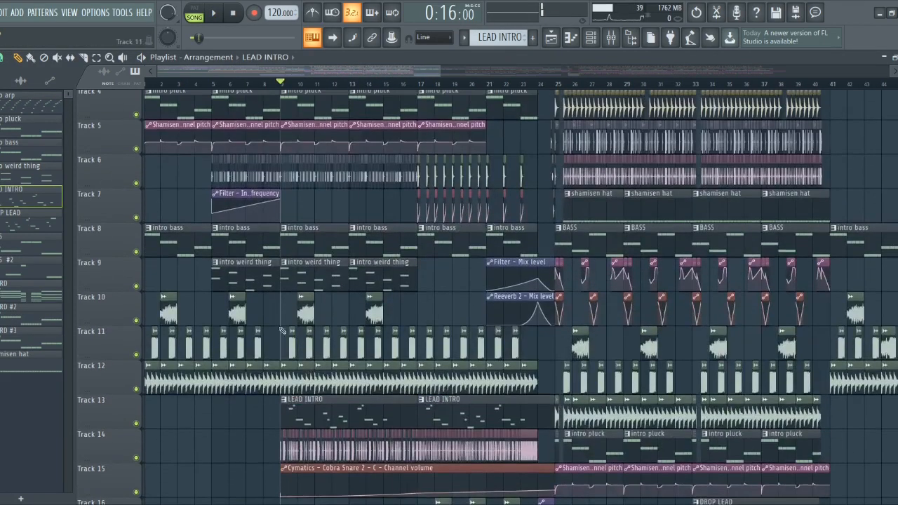
pyautogui.scroll(2, 281, 319)
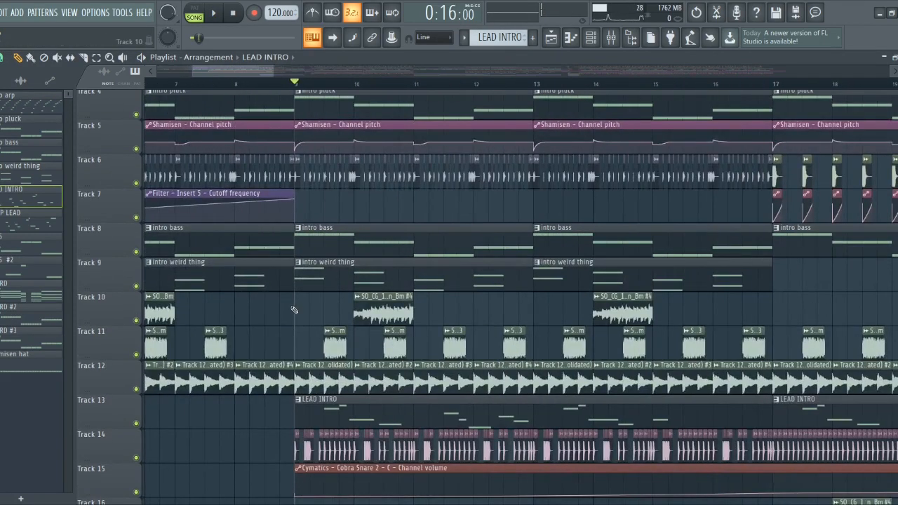
pyautogui.scroll(-3, 291, 332)
pyautogui.scroll(2, 307, 313)
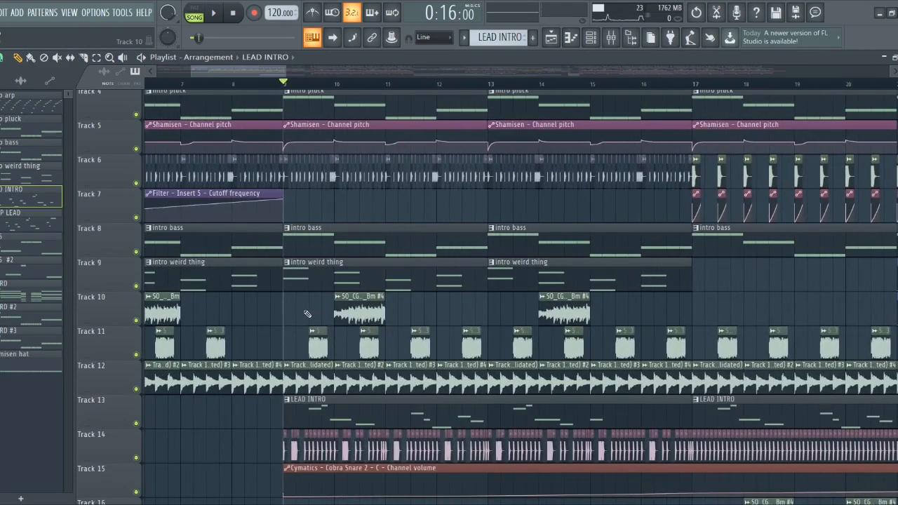
pyautogui.scroll(3, 351, 323)
pyautogui.scroll(-3, 346, 311)
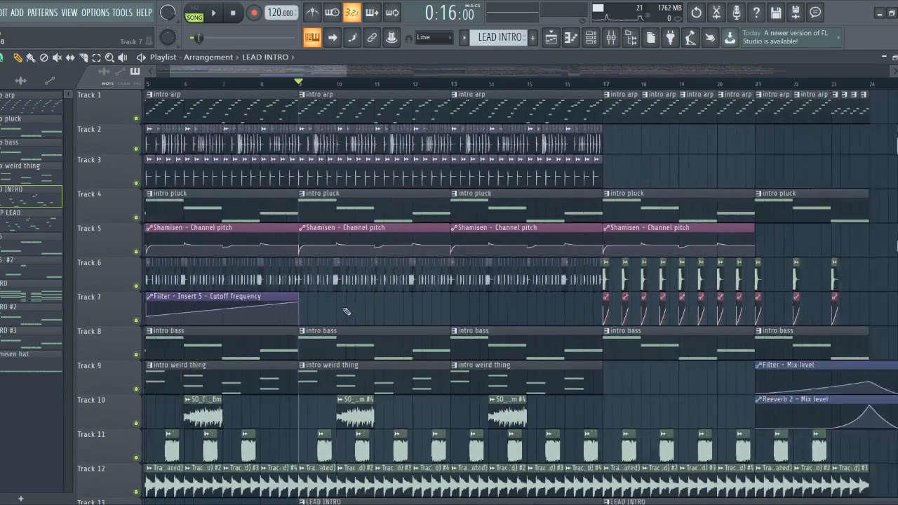
pyautogui.scroll(-5, 421, 301)
pyautogui.scroll(-4, 498, 316)
pyautogui.scroll(3, 501, 351)
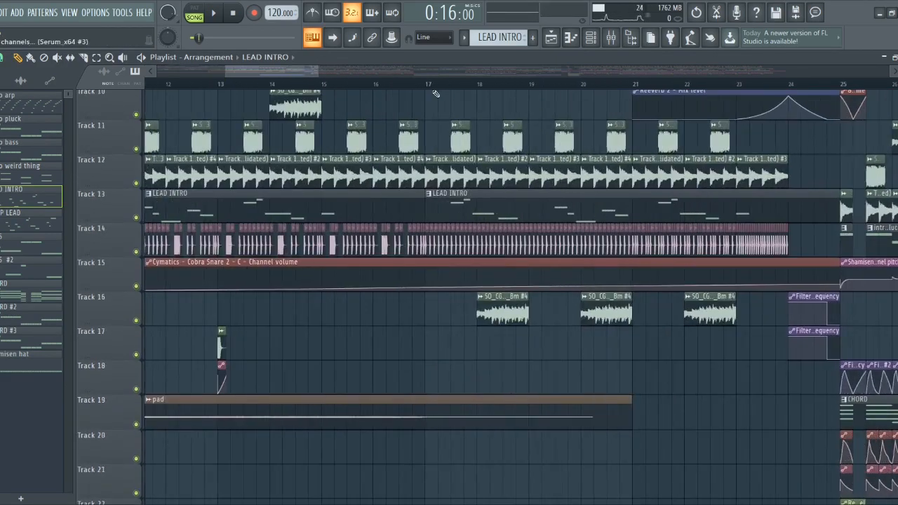
# - Set the playback position to the start of bar 17, where the second part of the intro begins
pyautogui.scroll(6, 435, 154)
pyautogui.scroll(-4, 439, 187)
pyautogui.scroll(3, 439, 190)
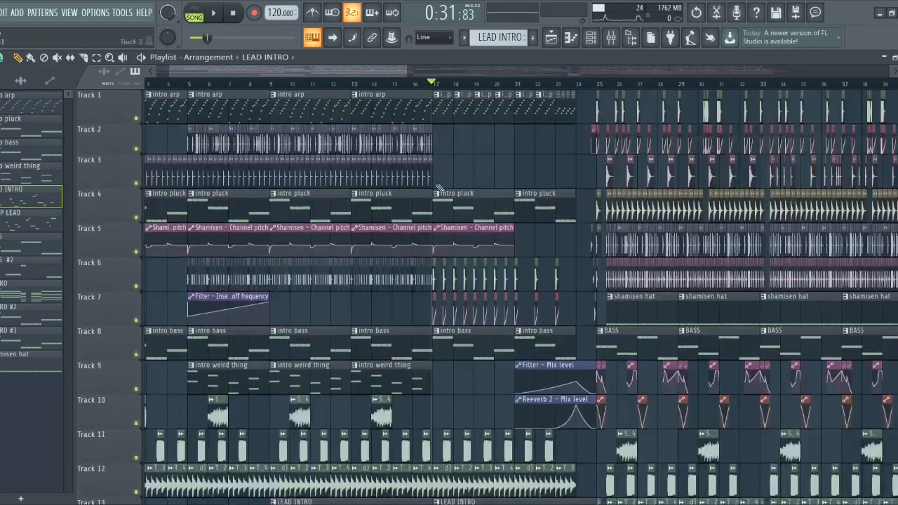
pyautogui.scroll(3, 438, 191)
pyautogui.scroll(-3, 449, 155)
pyautogui.click(289, 85)
pyautogui.scroll(4, 535, 187)
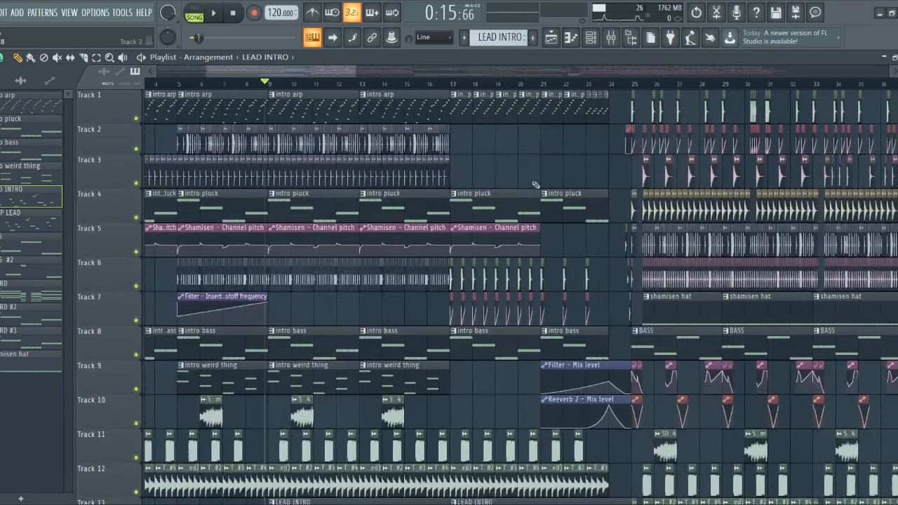
pyautogui.moveTo(275, 76); pyautogui.dragTo(281, 75)
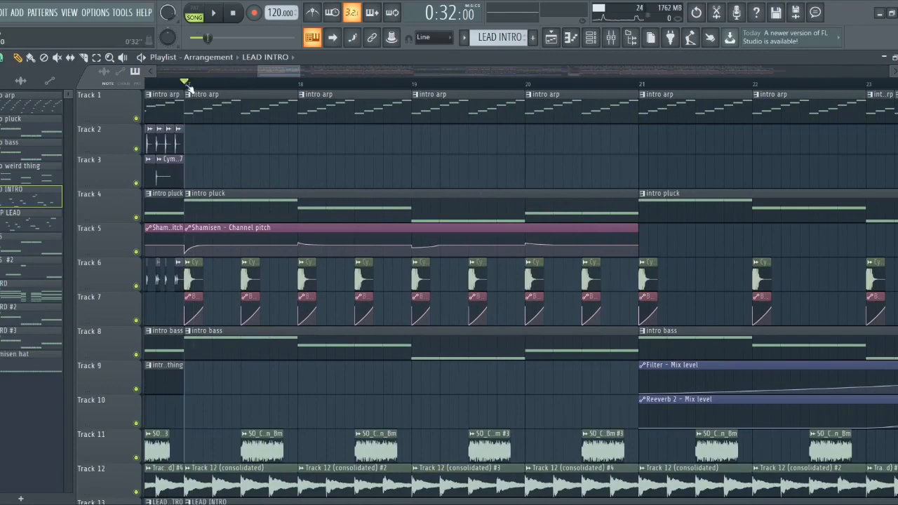
# - Play the full arrangement from bar 17 up to the percussion fill just before bar 25, and stop
pyautogui.scroll(-3, 231, 145)
pyautogui.press('space')
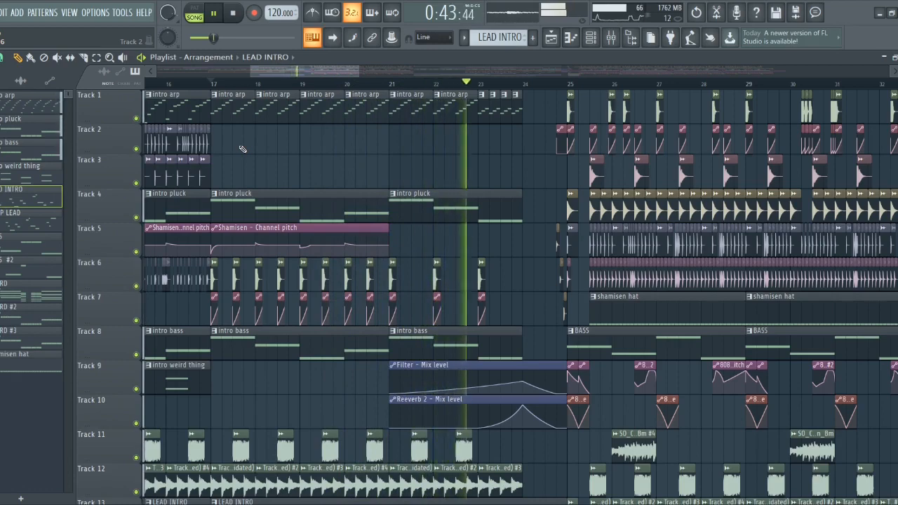
pyautogui.scroll(5, 559, 233)
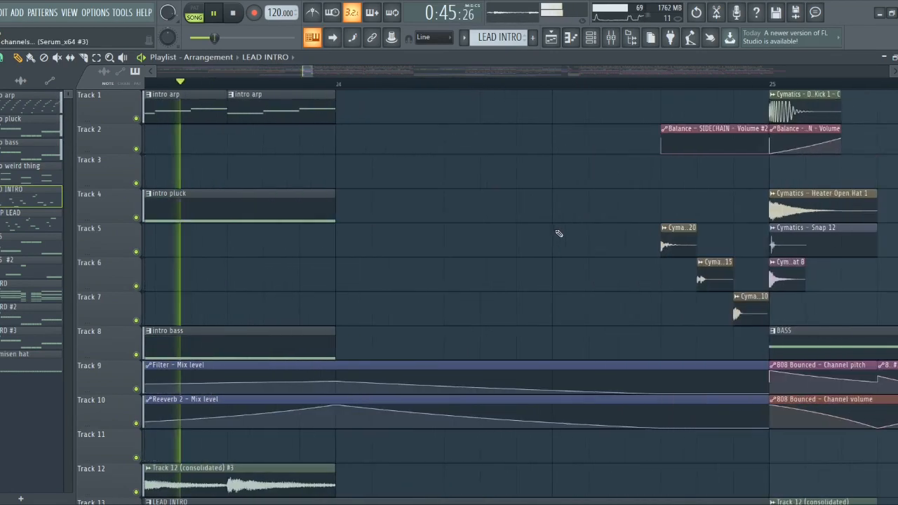
pyautogui.scroll(1, 559, 233)
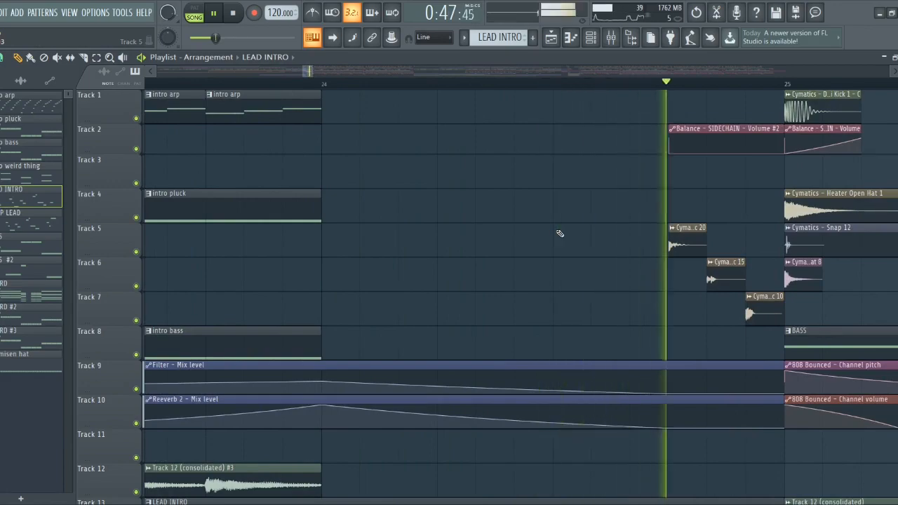
pyautogui.press('space')
# - Look over the tracks playing from bar 17, including the nara dropchord stem and its filter cutoff automation
pyautogui.scroll(-10, 512, 287)
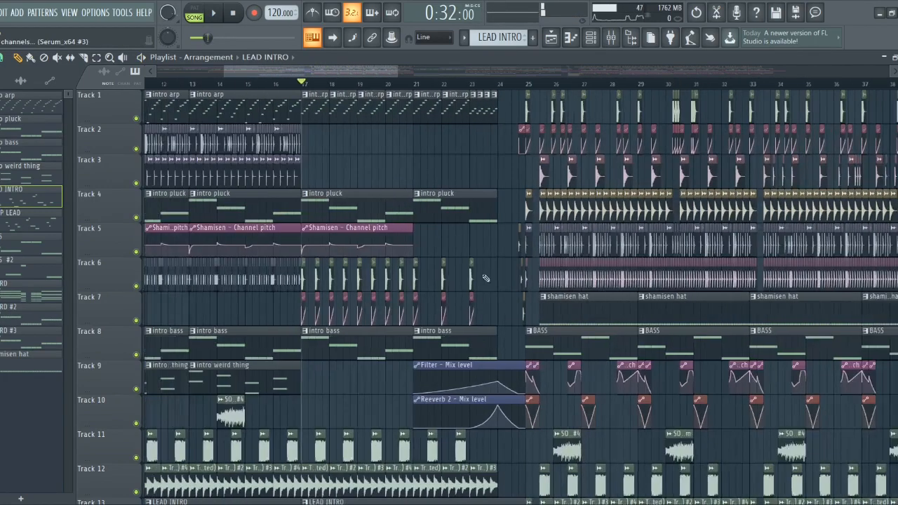
pyautogui.scroll(-7, 347, 250)
pyautogui.scroll(4, 315, 241)
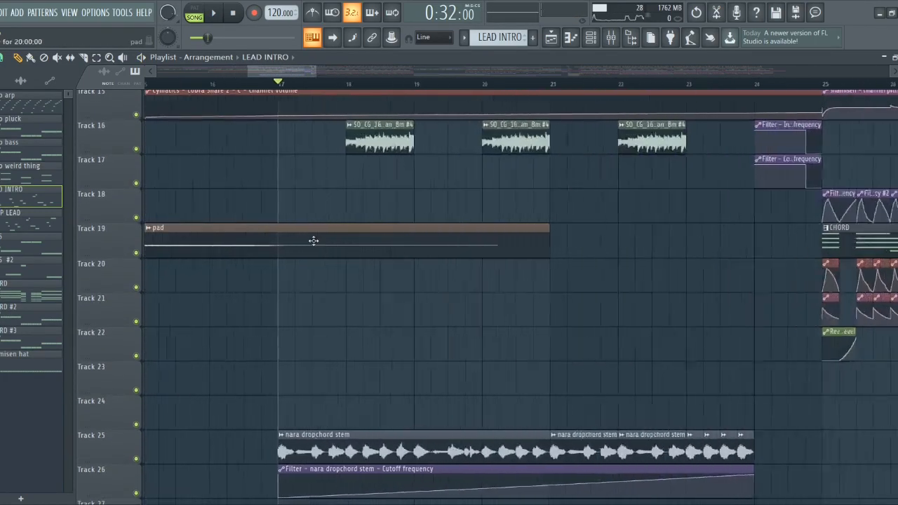
pyautogui.scroll(-3, 393, 301)
pyautogui.scroll(4, 437, 260)
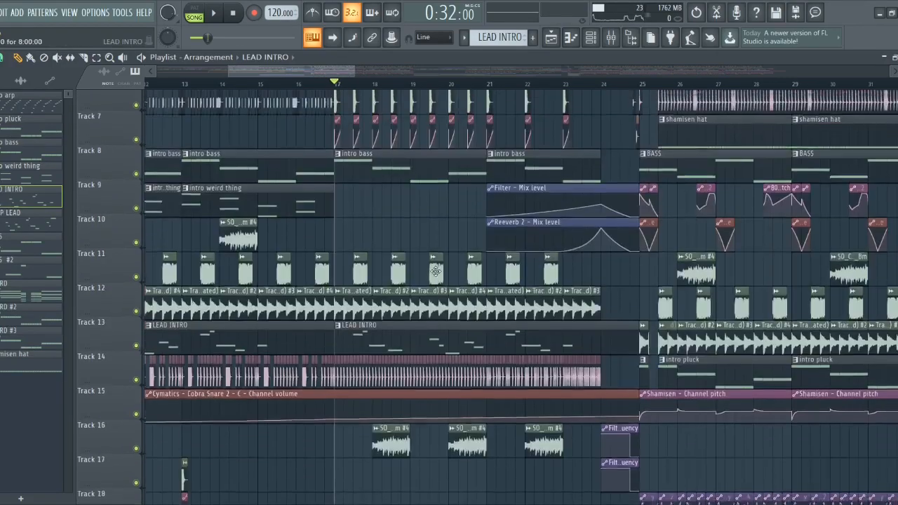
# - Solo the intro arp on track 1, play it from bar 17, stop, and restore all tracks
pyautogui.scroll(6, 436, 271)
pyautogui.scroll(3, 301, 144)
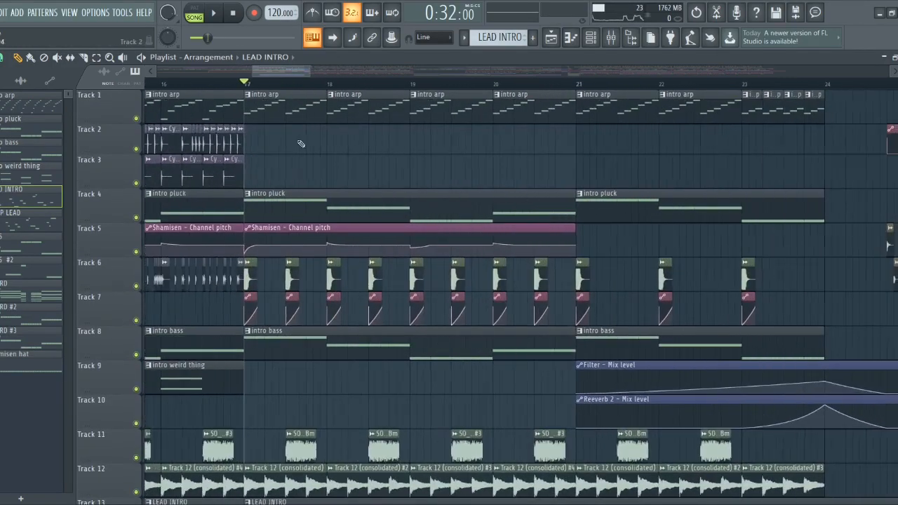
pyautogui.rightClick(136, 119)
pyautogui.press('space')
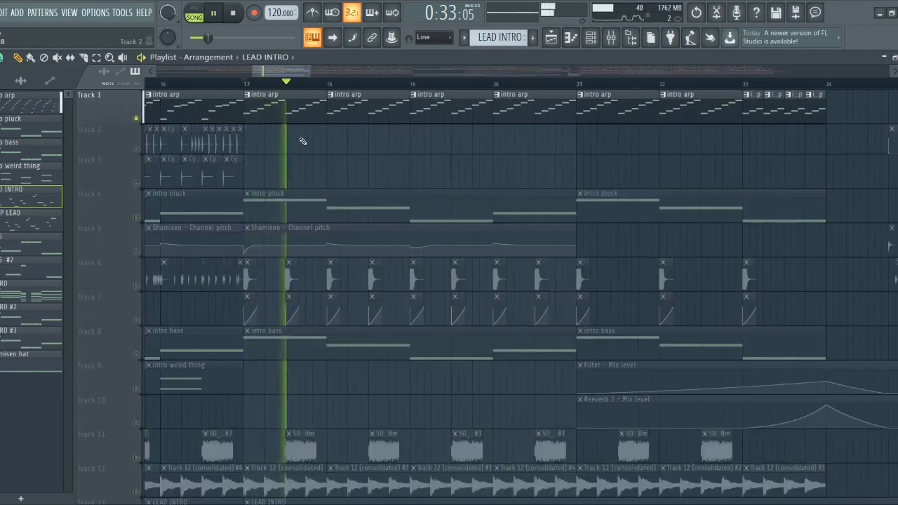
pyautogui.scroll(-3, 303, 141)
pyautogui.press('space')
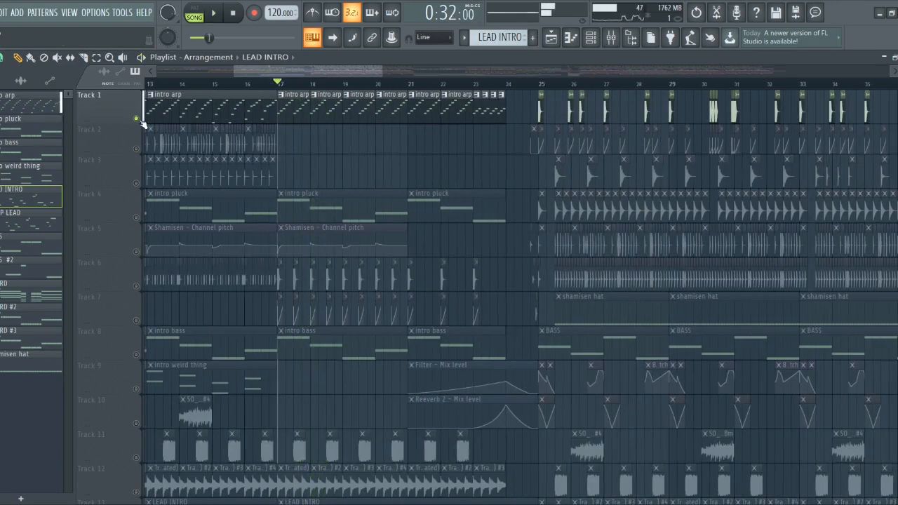
pyautogui.rightClick(136, 119)
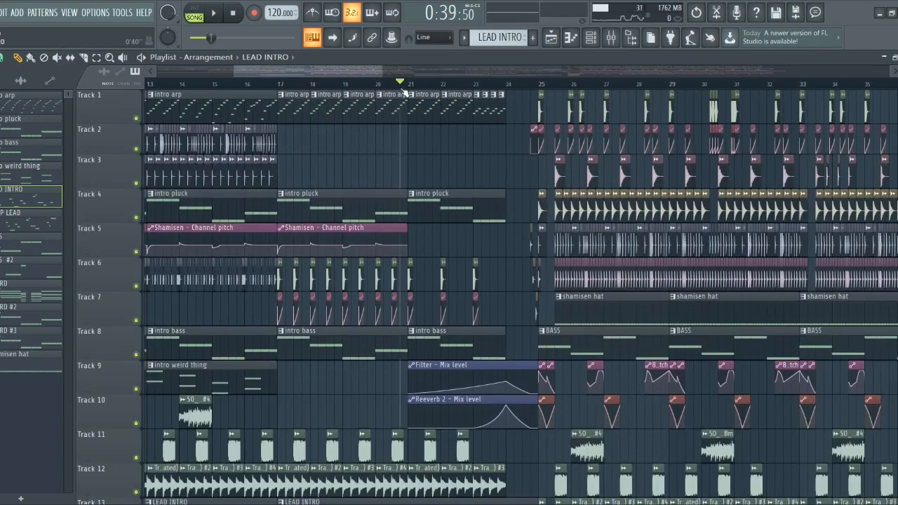
# - Solo the intro pluck together with its Shamisen channel pitch automation and play both from bar 17
pyautogui.scroll(-3, 318, 141)
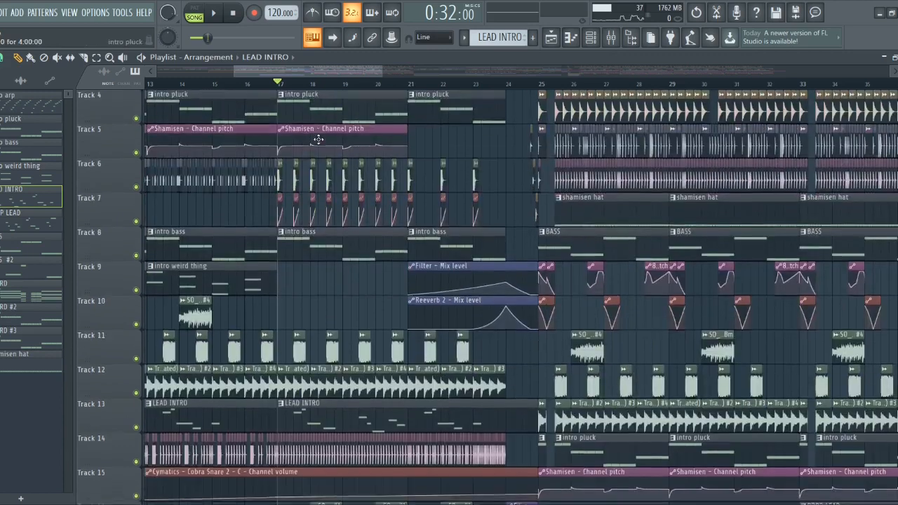
pyautogui.scroll(3, 317, 140)
pyautogui.rightClick(137, 115)
pyautogui.click(136, 149)
pyautogui.press('space')
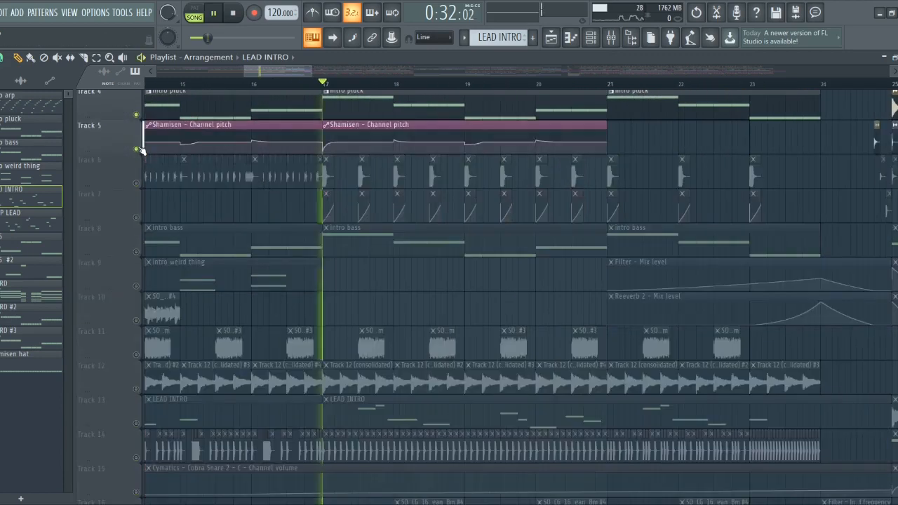
pyautogui.scroll(2, 240, 161)
pyautogui.scroll(-2, 240, 161)
pyautogui.scroll(-2, 242, 162)
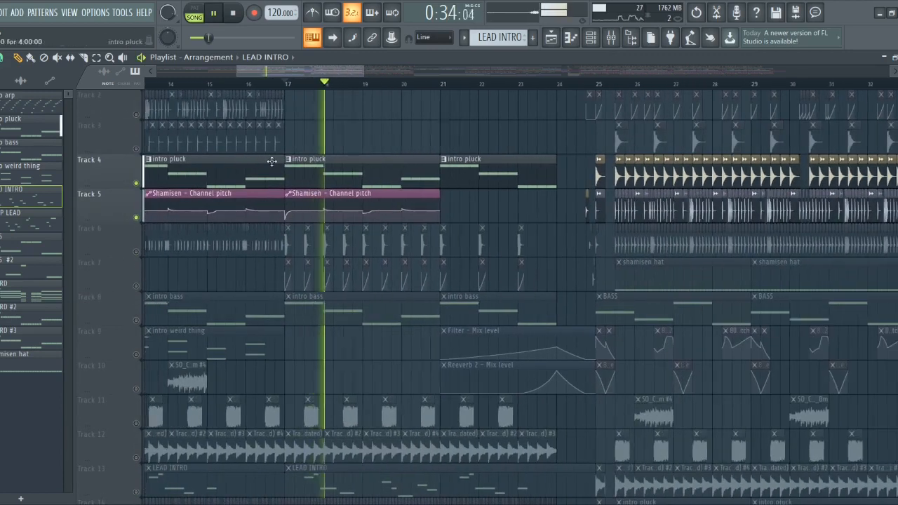
# - Continue the intro pluck playback from just before bar 21, restore all tracks and stop
pyautogui.click(427, 84)
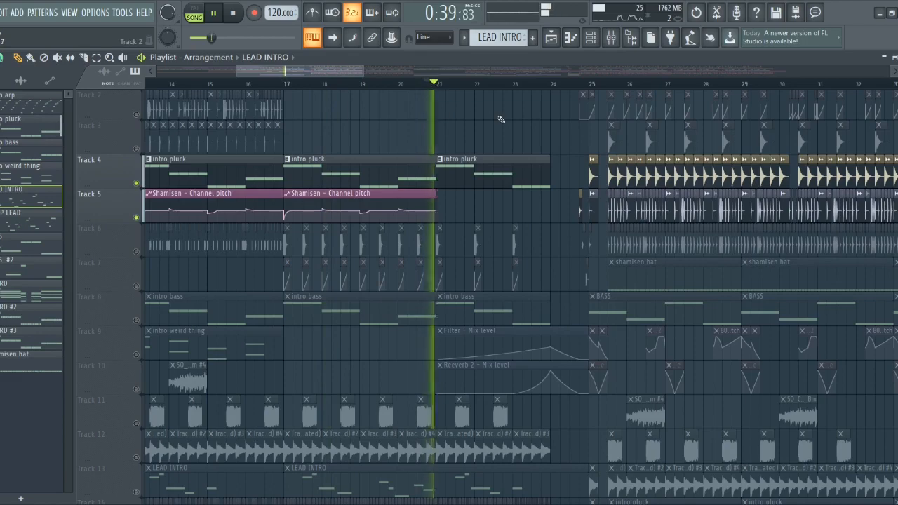
pyautogui.rightClick(136, 183)
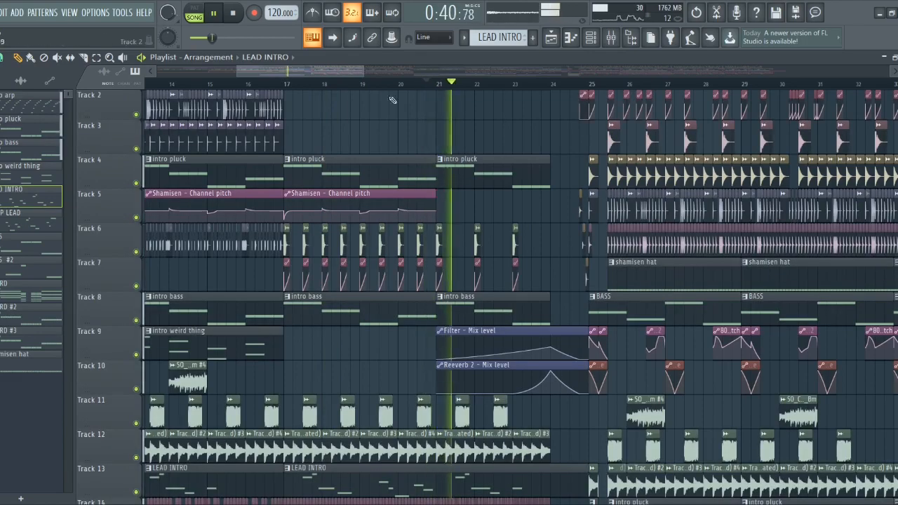
pyautogui.press('space')
# - Solo the drum hits on track 6 with the automation on track 7, play them from bar 17 and stop
pyautogui.scroll(3, 287, 145)
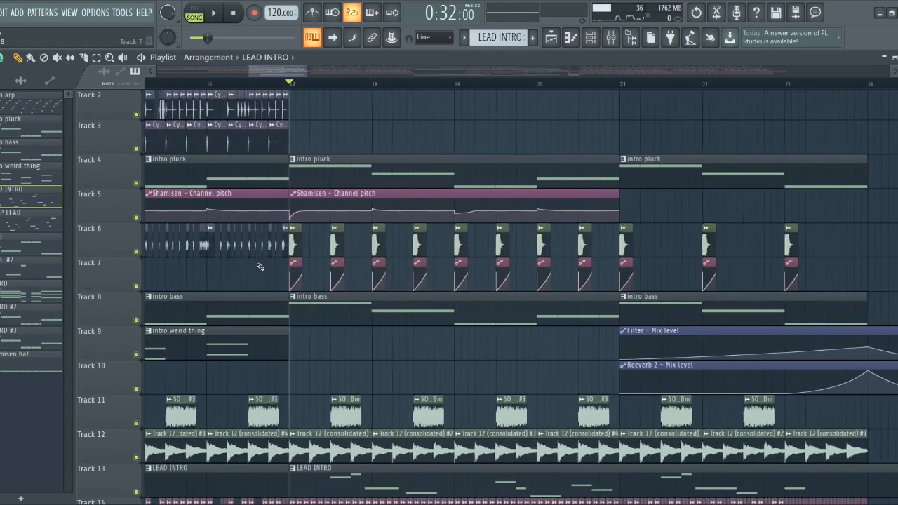
pyautogui.rightClick(136, 251)
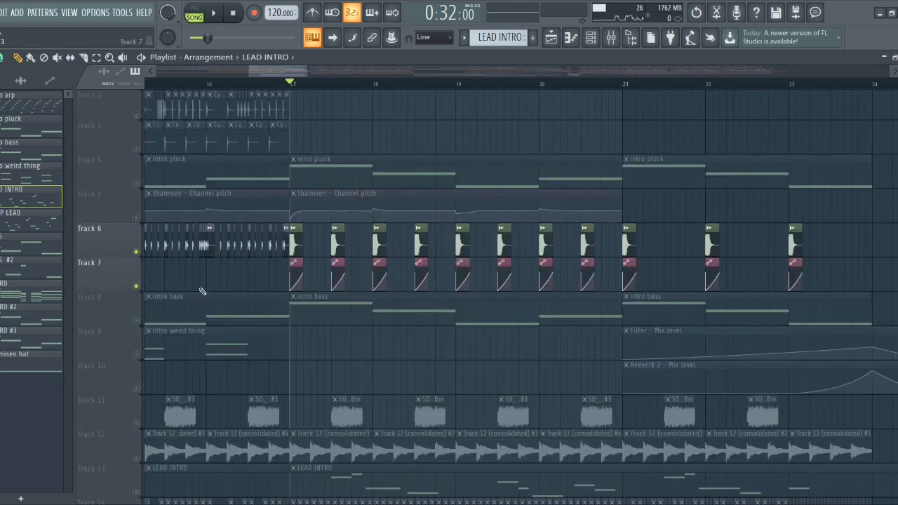
pyautogui.press('space')
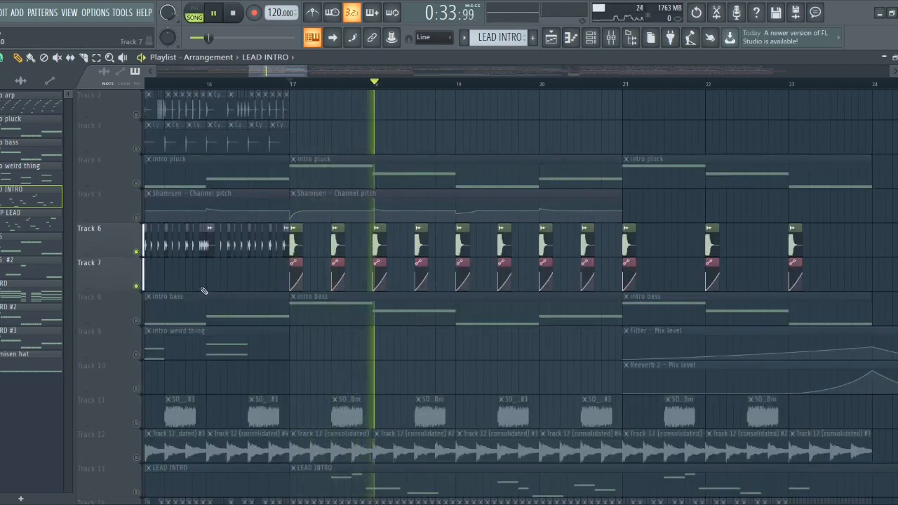
pyautogui.scroll(-2, 203, 291)
pyautogui.press('space')
# - Play the soloed drum hits from bar 21, where they become sparser, and stop
pyautogui.click(430, 84)
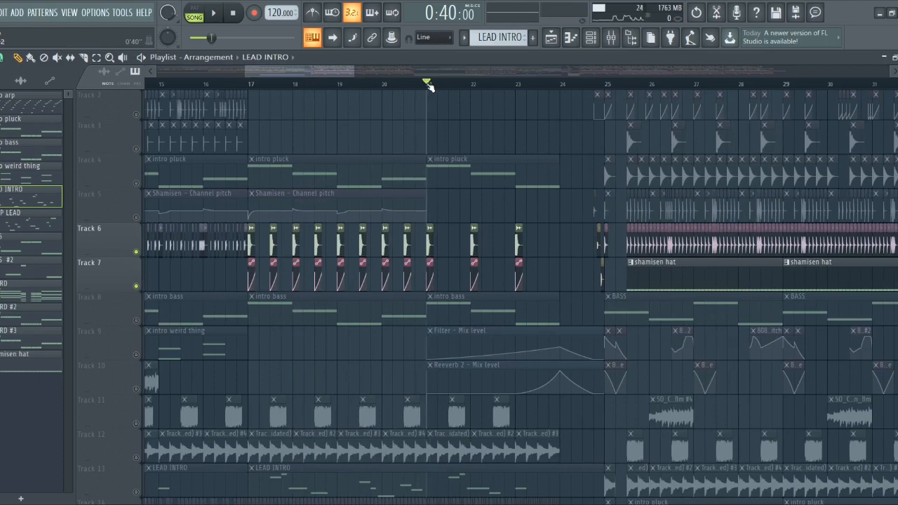
pyautogui.scroll(3, 485, 215)
pyautogui.press('space')
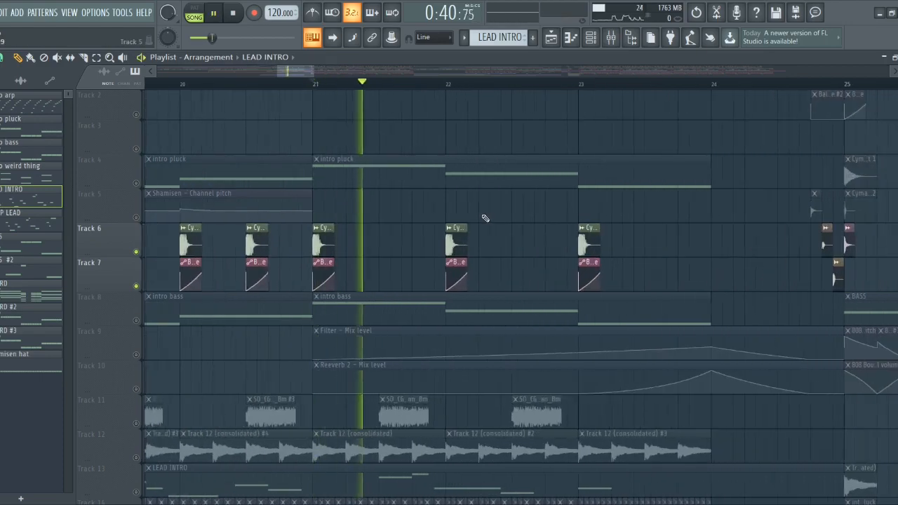
pyautogui.scroll(-3, 483, 212)
pyautogui.press('space')
# - Solo the Cobra Snare build-up on track 14 with its channel volume automation and play it from bar 17
pyautogui.scroll(-5, 260, 218)
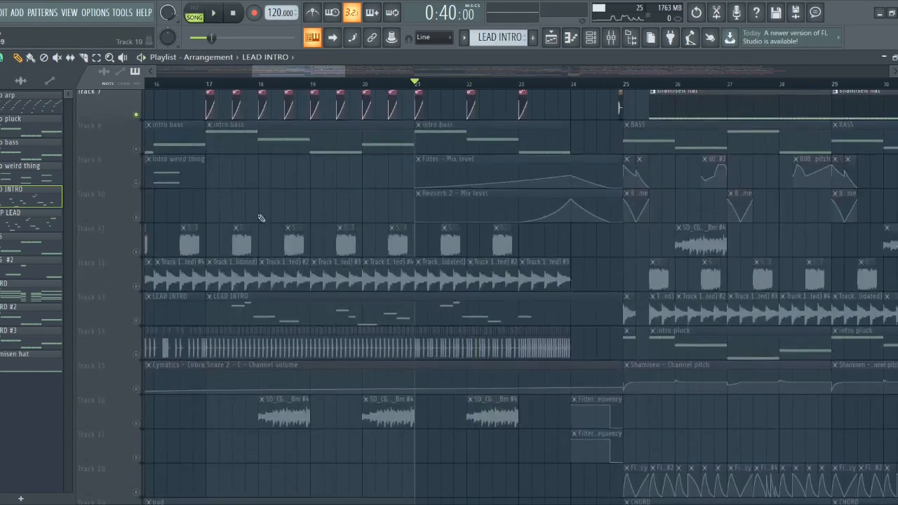
pyautogui.click(132, 390)
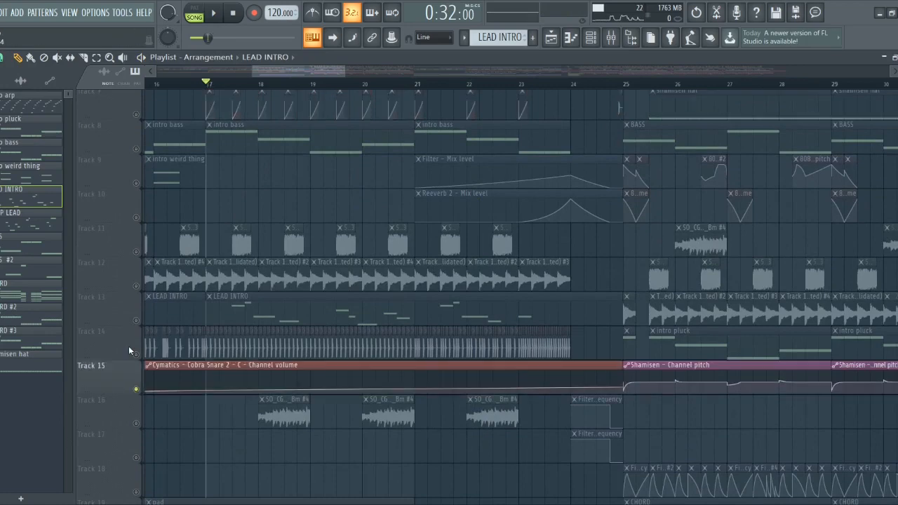
pyautogui.keyDown('shift'); pyautogui.click(128, 346); pyautogui.keyUp('shift')
pyautogui.press('space')
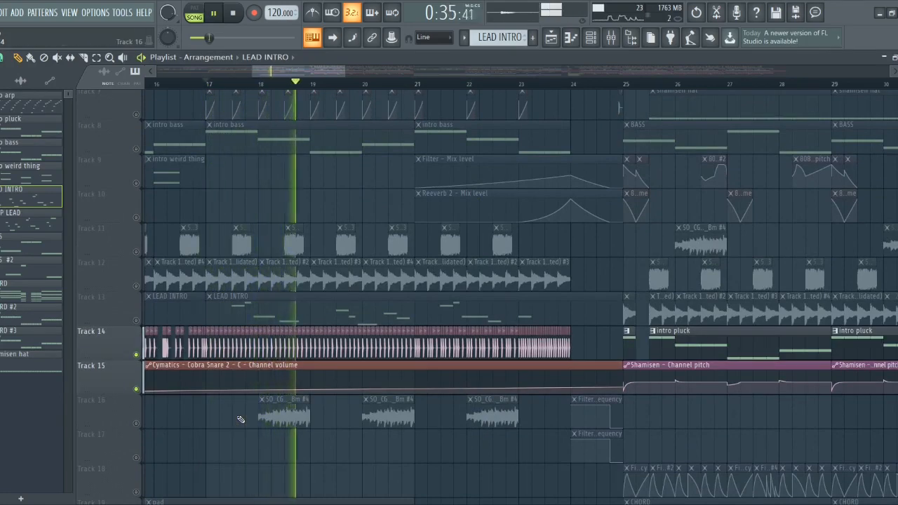
# - Examine the snare spacing in bars 21 to 24 while the soloed build-up plays, and stop playback
pyautogui.scroll(6, 338, 389)
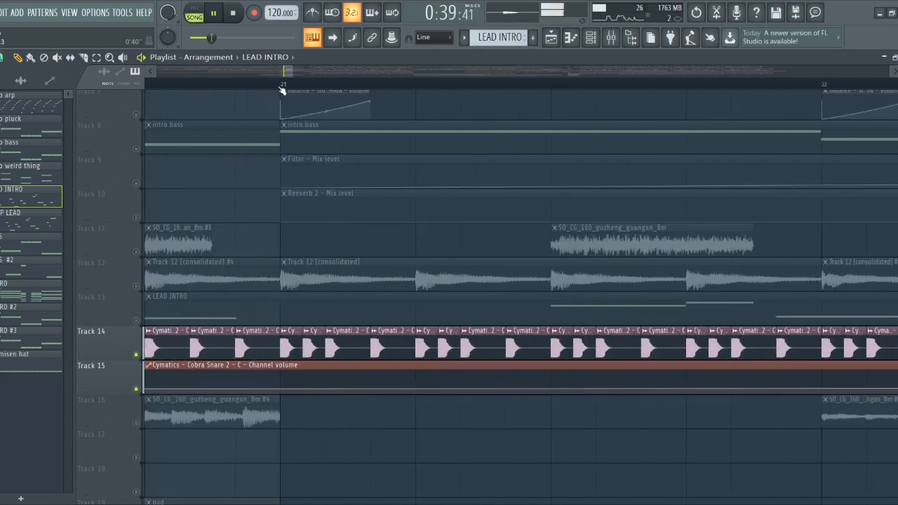
pyautogui.scroll(-3, 381, 407)
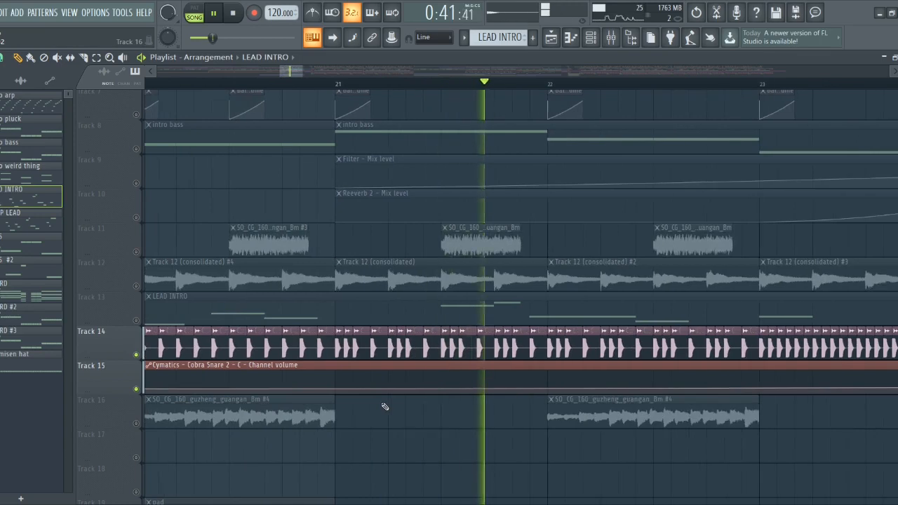
pyautogui.scroll(-4, 638, 467)
pyautogui.scroll(4, 638, 468)
pyautogui.scroll(2, 640, 467)
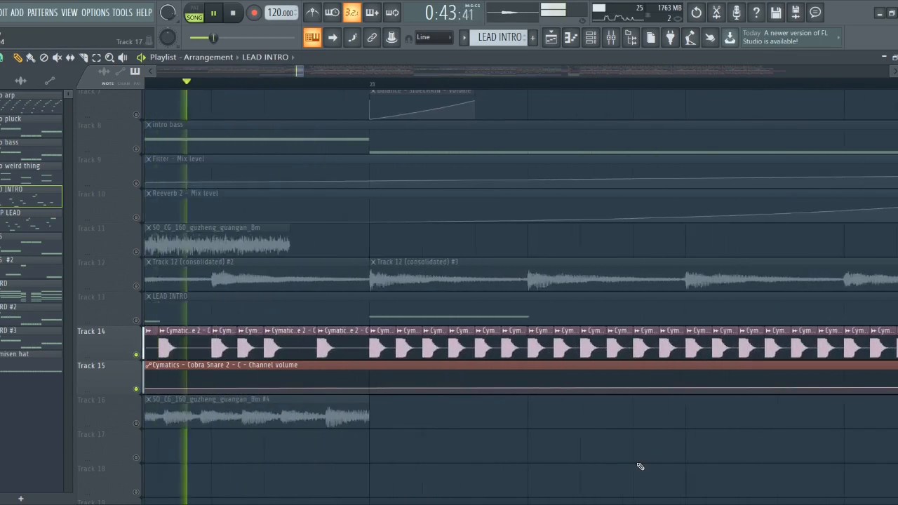
pyautogui.scroll(-4, 517, 457)
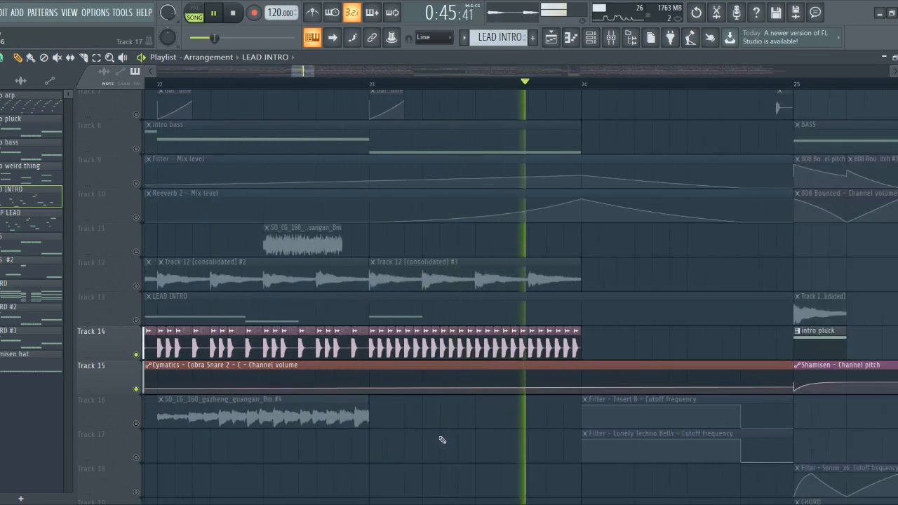
pyautogui.scroll(3, 421, 433)
pyautogui.scroll(3, 363, 395)
pyautogui.press('space')
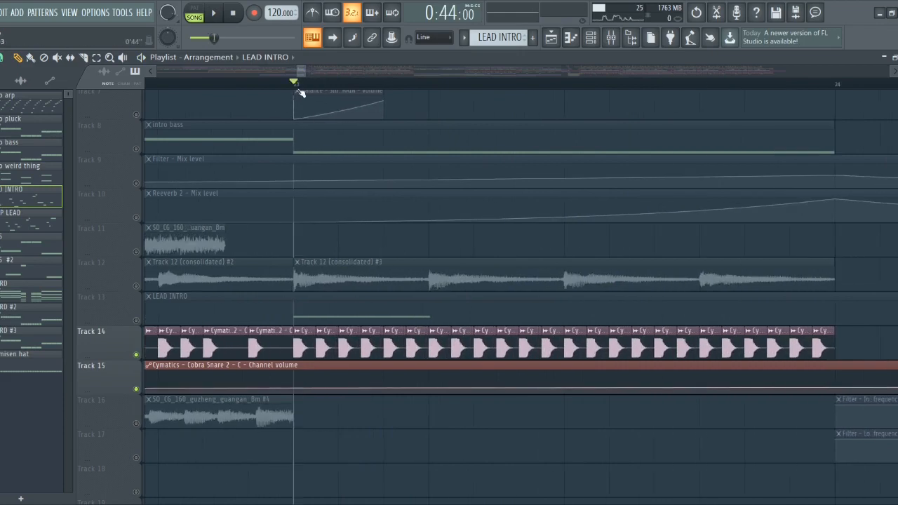
# - Mark the first beat of bar 23 with its six snares, and shorten the time selection to the first two snares
pyautogui.moveTo(299, 88); pyautogui.dragTo(429, 103)
pyautogui.scroll(4, 269, 390)
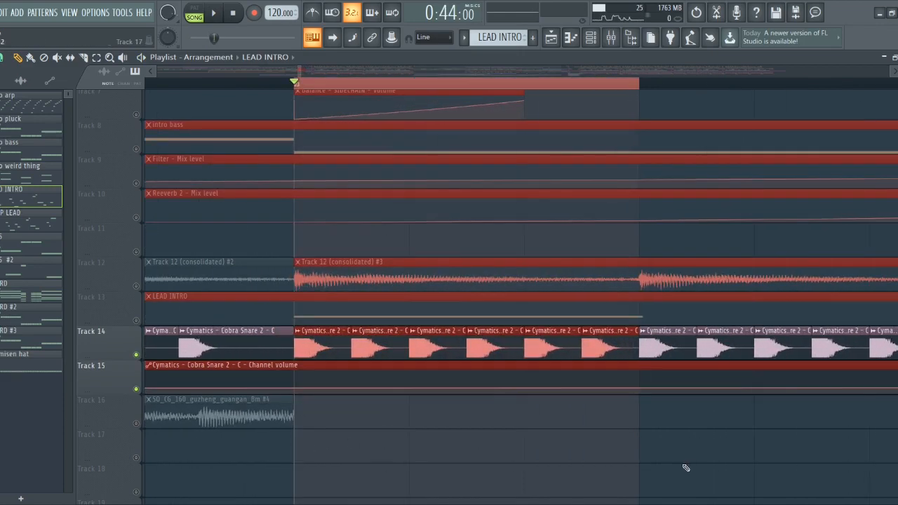
pyautogui.scroll(-3, 465, 448)
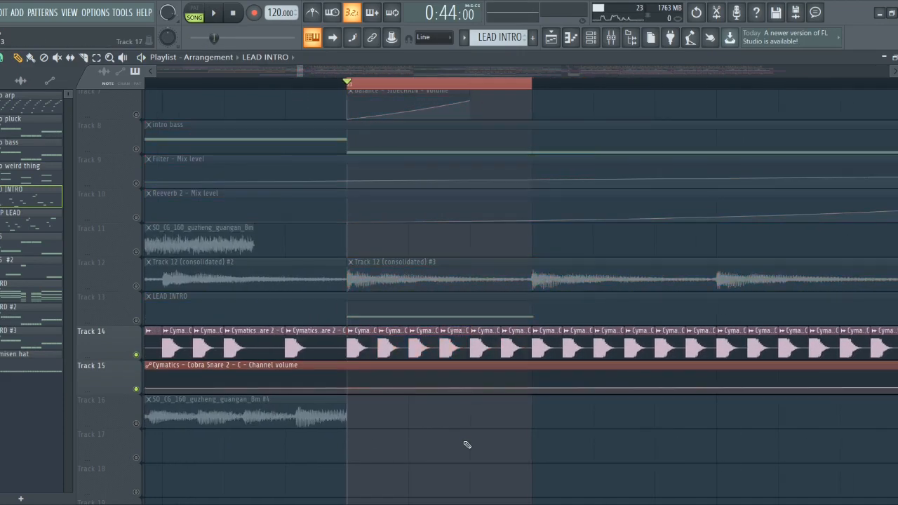
pyautogui.moveTo(353, 85); pyautogui.dragTo(412, 87)
pyautogui.scroll(3, 398, 320)
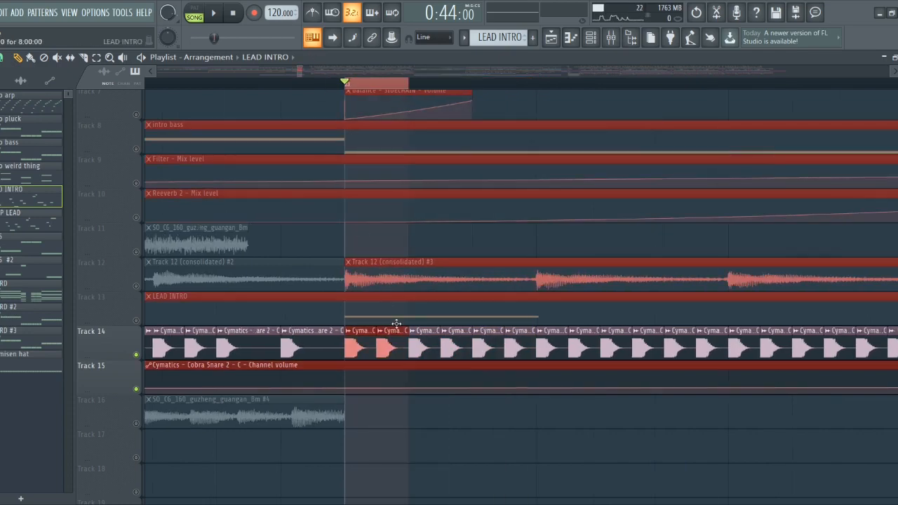
# - Replace the time selection with one covering the continuous snare roll from bar 23 to bar 24
pyautogui.keyDown('ctrl'); pyautogui.click(315, 85); pyautogui.keyUp('ctrl')
pyautogui.scroll(-4, 313, 98)
pyautogui.moveTo(312, 84); pyautogui.dragTo(821, 124)
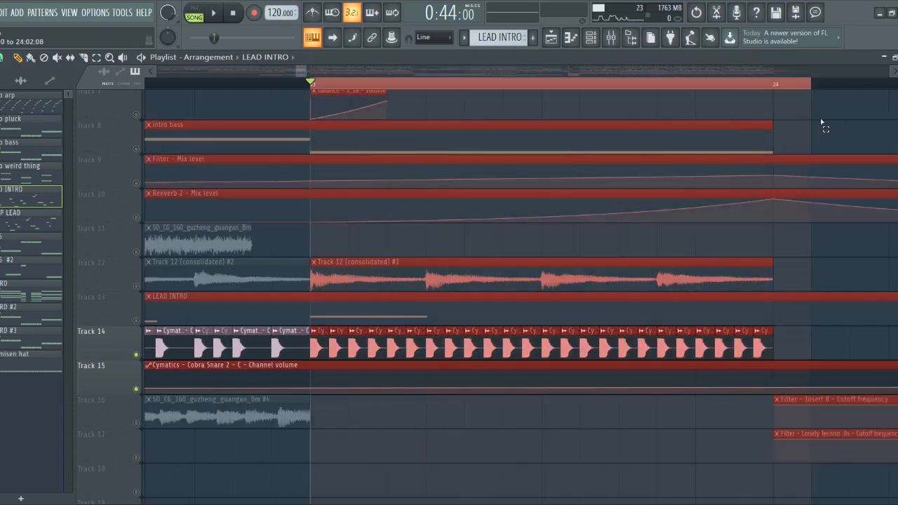
pyautogui.scroll(-3, 618, 110)
pyautogui.scroll(1, 618, 110)
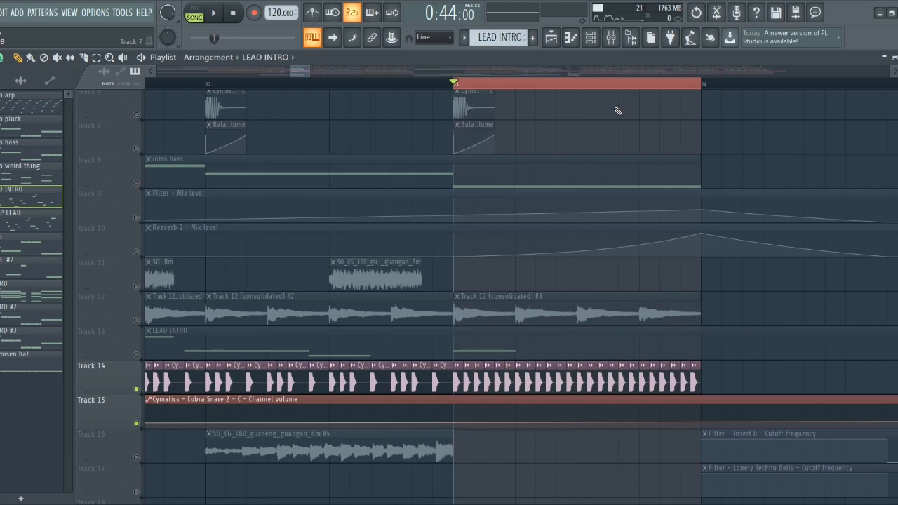
# - Restore all tracks from solo and clear the time selection over bar 23
pyautogui.scroll(5, 618, 110)
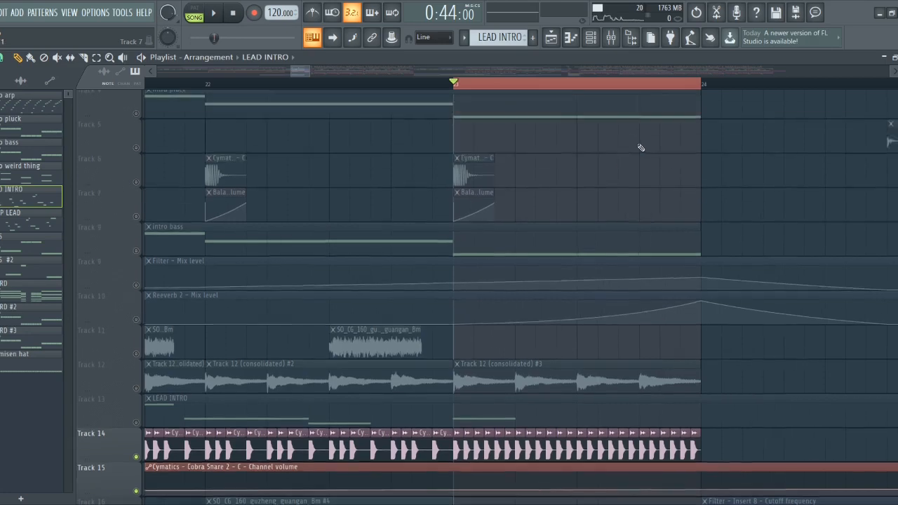
pyautogui.keyDown('ctrl'); pyautogui.scroll(-2, 571, 136); pyautogui.keyUp('ctrl')
pyautogui.rightClick(138, 215)
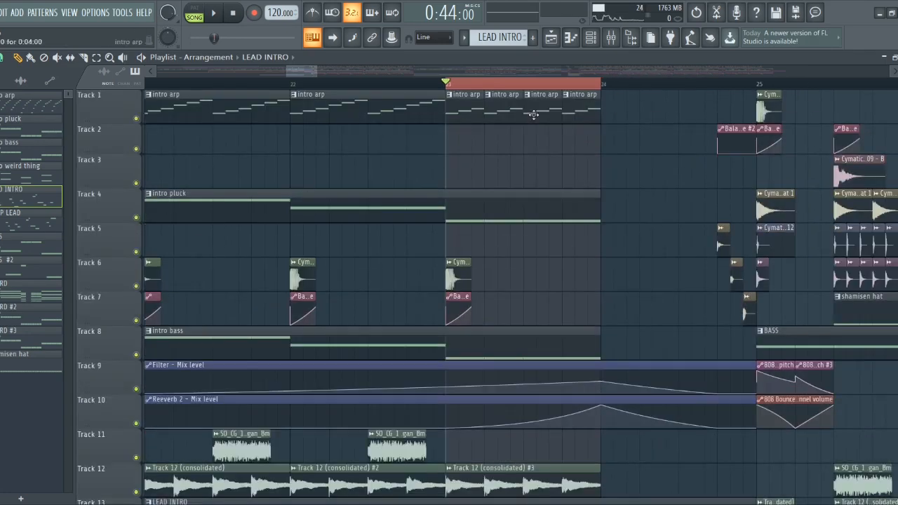
pyautogui.hotkey('ctrl', 'd')
# - Play the full arrangement from bar 23 to hear the end of the build-up, and stop
pyautogui.keyDown('ctrl'); pyautogui.scroll(2, 609, 140); pyautogui.keyUp('ctrl')
pyautogui.keyDown('ctrl'); pyautogui.scroll(-1, 442, 140); pyautogui.keyUp('ctrl')
pyautogui.scroll(-5, 421, 139)
pyautogui.keyDown('ctrl'); pyautogui.scroll(-1, 421, 139); pyautogui.keyUp('ctrl')
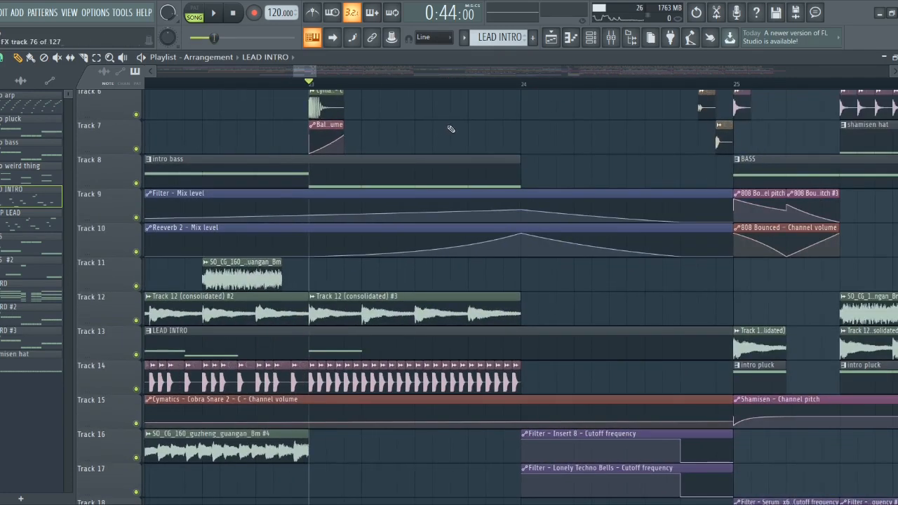
pyautogui.press('space')
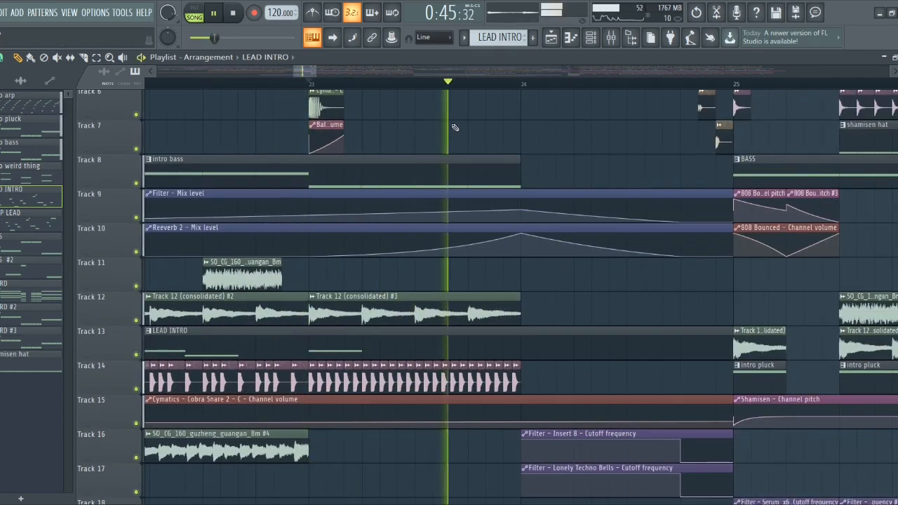
pyautogui.press('space')
# - Solo the snare build-up on track 14 to single it out, and restore all tracks
pyautogui.keyDown('ctrl'); pyautogui.scroll(-6, 471, 200); pyautogui.keyUp('ctrl')
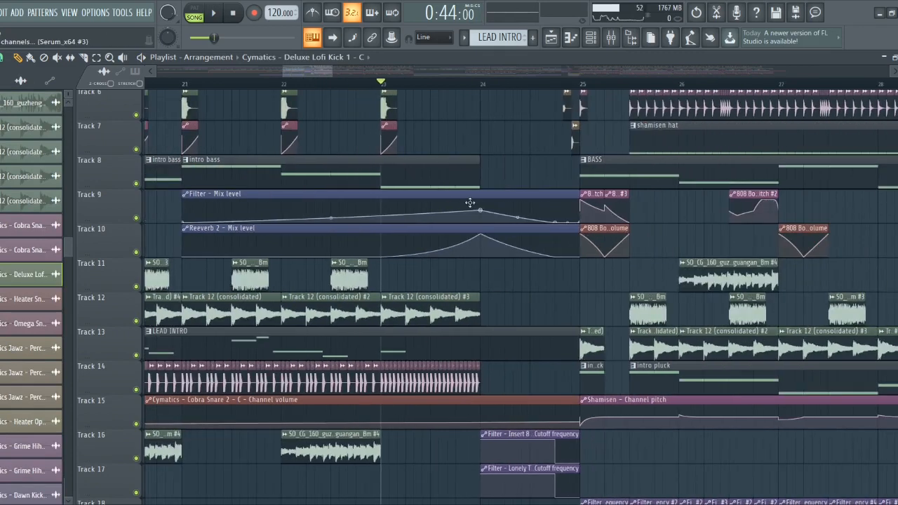
pyautogui.scroll(-5, 474, 222)
pyautogui.keyDown('ctrl'); pyautogui.scroll(3, 463, 256); pyautogui.keyUp('ctrl')
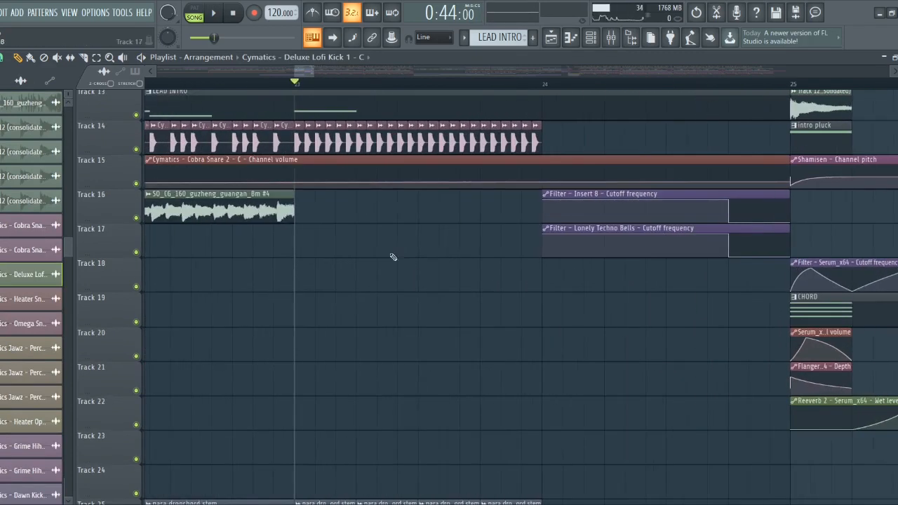
pyautogui.rightClick(137, 148)
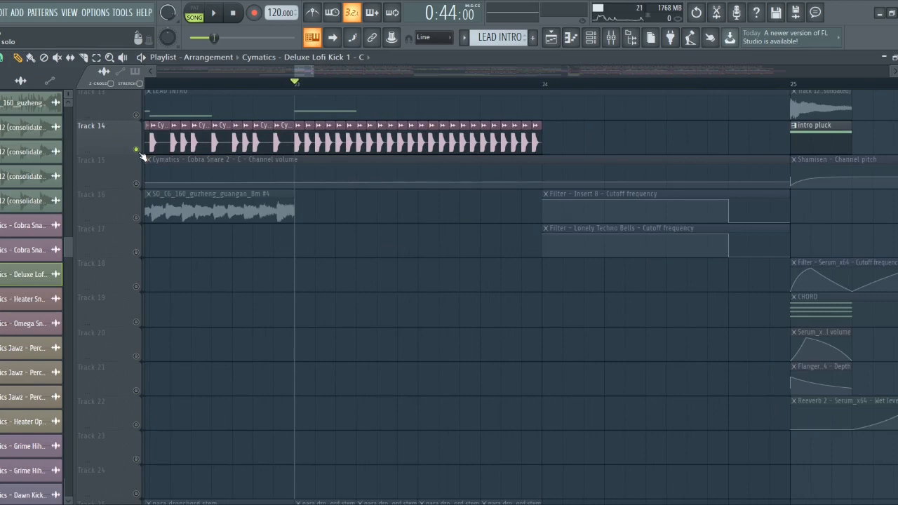
pyautogui.rightClick(139, 152)
# - Play the full arrangement from bar 23 past the end of the snare roll into bar 24, and stop
pyautogui.keyDown('ctrl'); pyautogui.scroll(-3, 461, 291); pyautogui.keyUp('ctrl')
pyautogui.scroll(-3, 461, 290)
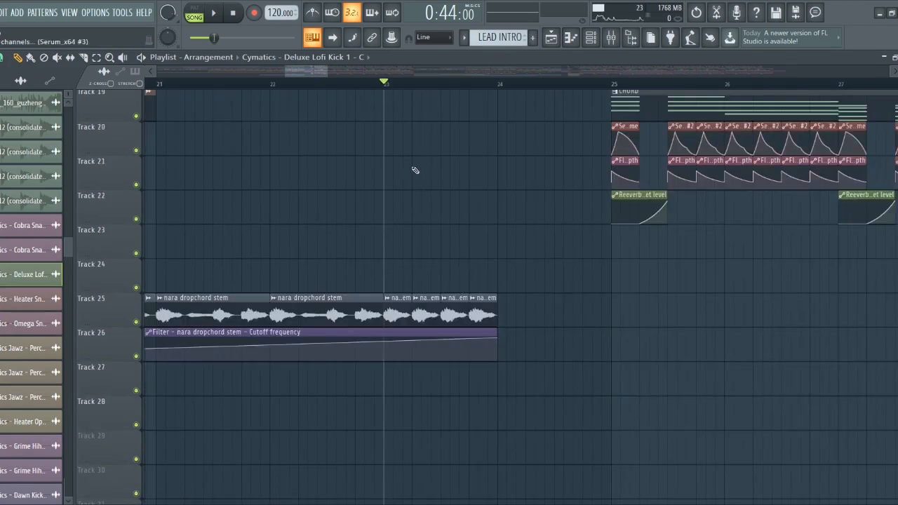
pyautogui.press('space')
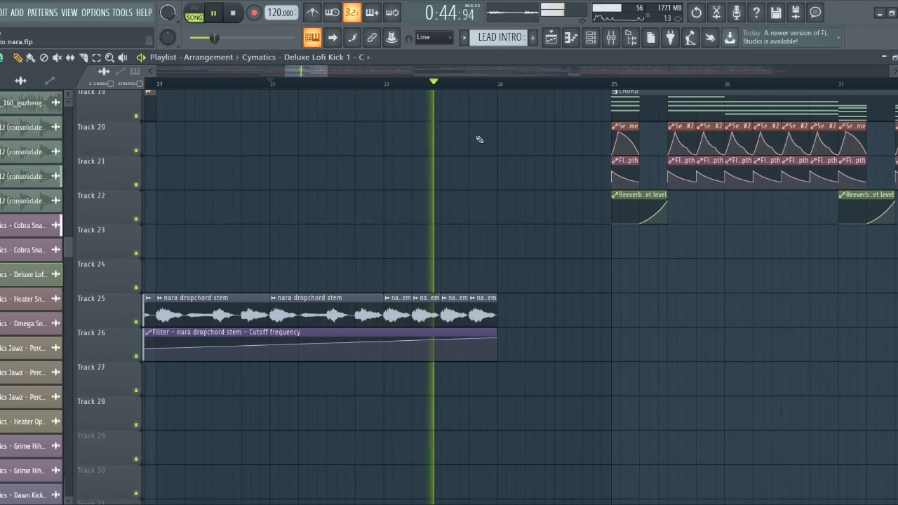
pyautogui.scroll(4, 481, 140)
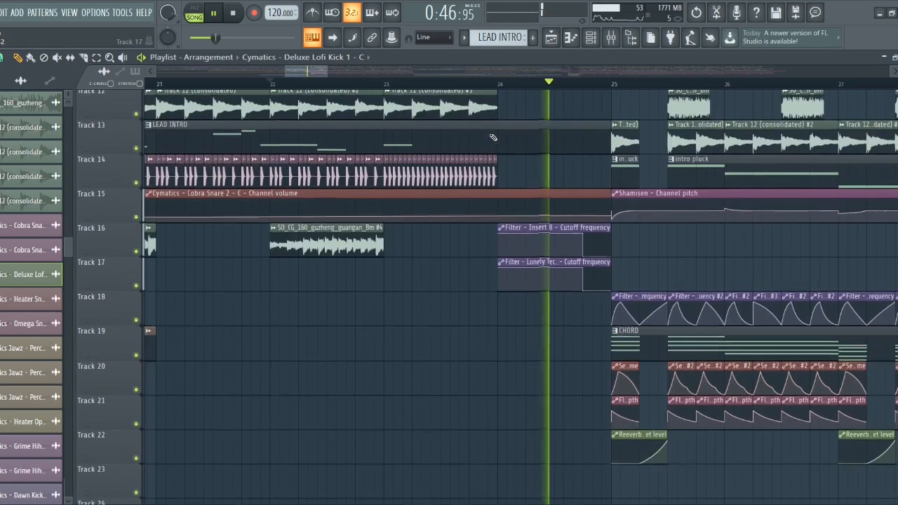
pyautogui.press('space')
# - Move the bar 23 snare roll from track 14 down to track 18, and mute track 18
pyautogui.keyDown('ctrl'); pyautogui.scroll(2, 377, 177); pyautogui.keyUp('ctrl')
pyautogui.hotkey('ctrl', 'z')
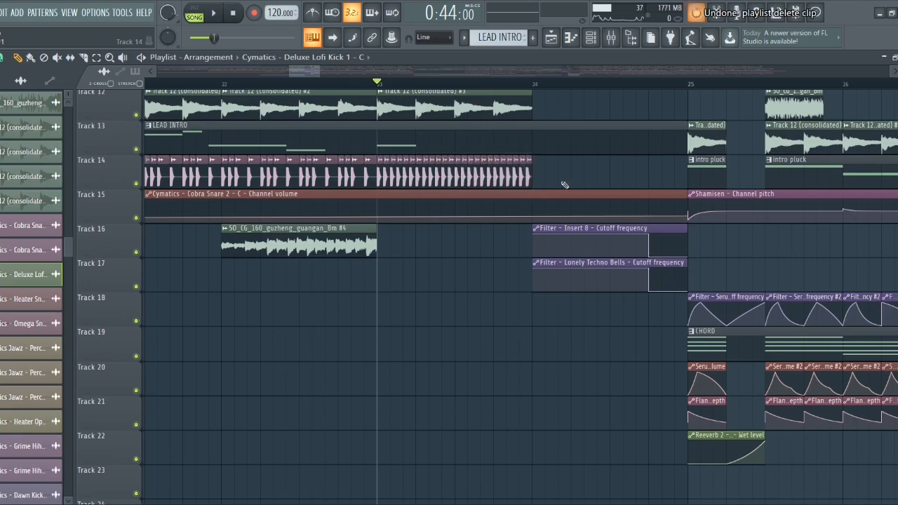
pyautogui.moveTo(522, 175); pyautogui.dragTo(523, 312)
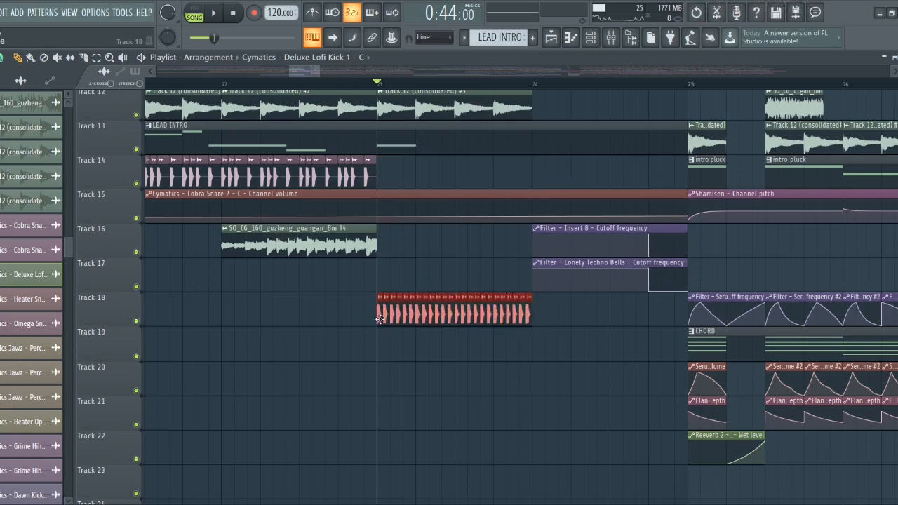
pyautogui.click(137, 322)
pyautogui.keyDown('ctrl'); pyautogui.scroll(-2, 584, 216); pyautogui.keyUp('ctrl')
pyautogui.keyDown('ctrl'); pyautogui.scroll(1, 344, 174); pyautogui.keyUp('ctrl')
pyautogui.keyDown('ctrl'); pyautogui.scroll(-2, 320, 177); pyautogui.keyUp('ctrl')
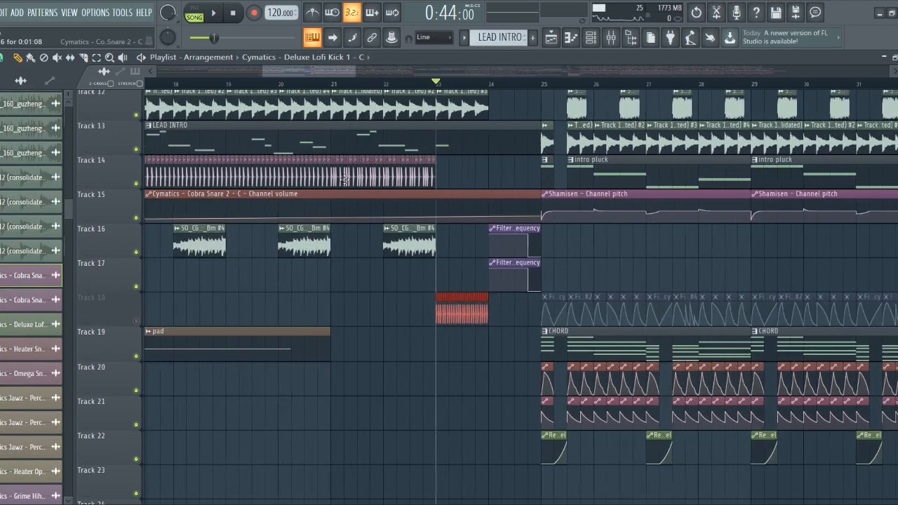
# - Copy a bar of the earlier, sparser snare pattern on track 14 into bar 23, and play it from there
pyautogui.keyDown('ctrl'); pyautogui.moveTo(181, 174); pyautogui.dragTo(239, 182); pyautogui.keyUp('ctrl')
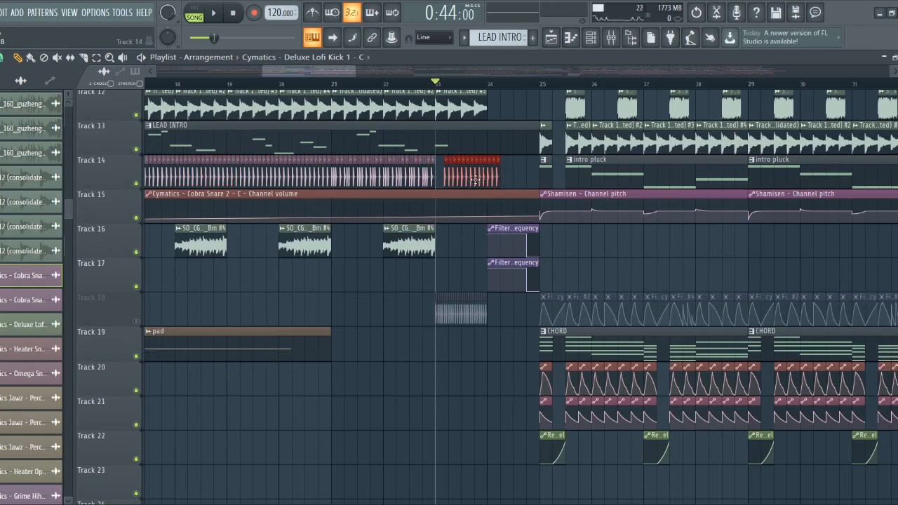
pyautogui.keyDown('ctrl'); pyautogui.scroll(3, 464, 181); pyautogui.keyUp('ctrl')
pyautogui.press('space')
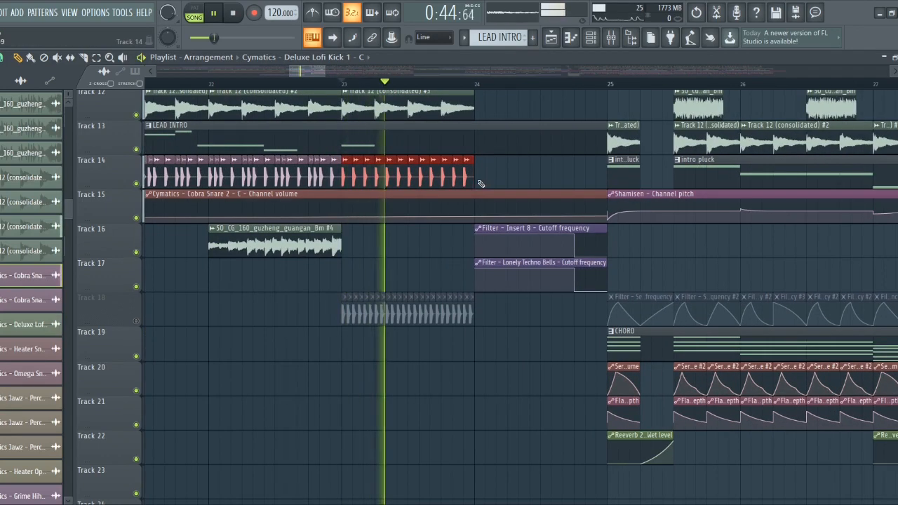
pyautogui.press('space')
# - Replace the copied snares in bar 23 of track 14 with the original roll from track 18, and unmute track 18
pyautogui.moveTo(480, 182)
pyautogui.mouseDown()
pyautogui.moveTo(343, 181)
pyautogui.moveTo(536, 185)
pyautogui.mouseUp()
pyautogui.hotkey('ctrl', 'z')
pyautogui.moveTo(481, 308)
pyautogui.keyDown('ctrl'); pyautogui.mouseDown()
pyautogui.moveTo(323, 313)
pyautogui.moveTo(348, 172)
pyautogui.mouseUp(); pyautogui.keyUp('ctrl')
pyautogui.scroll(-4, 367, 236)
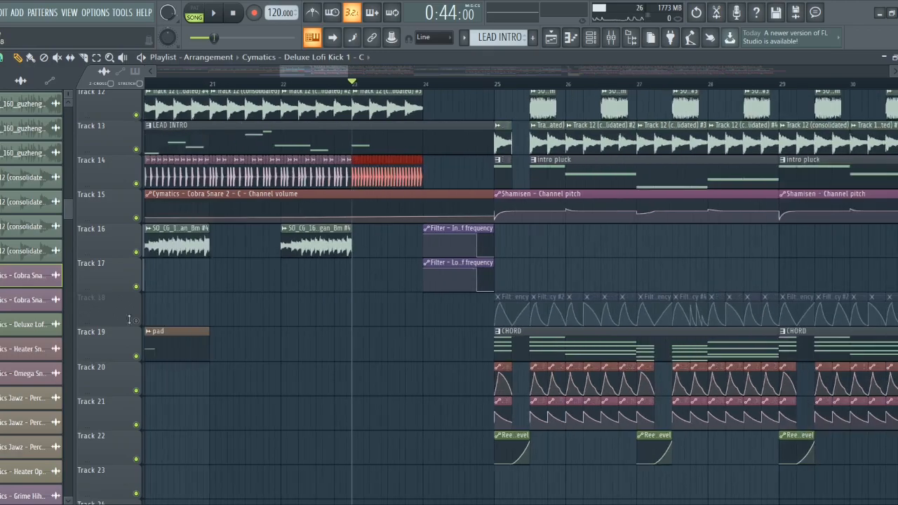
pyautogui.scroll(-3, 281, 242)
pyautogui.scroll(5, 355, 115)
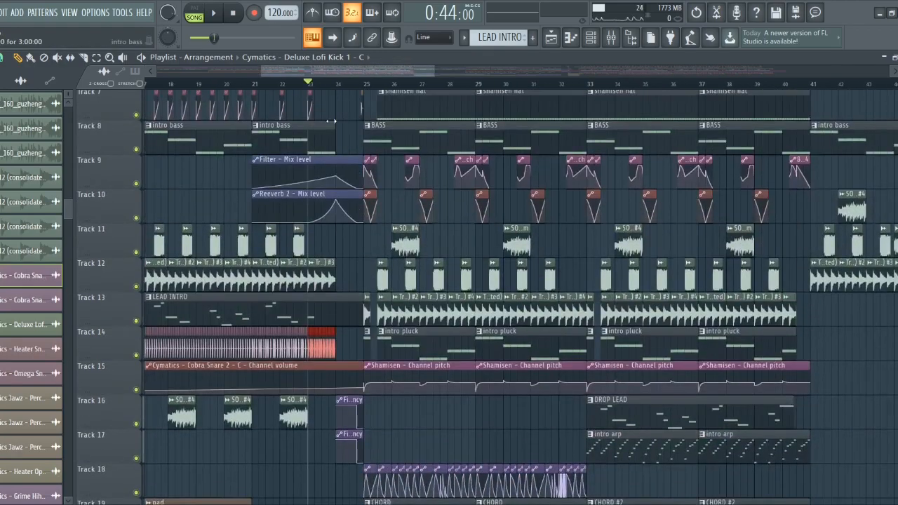
# - Examine the clips and automation across the tracks around bars 23 to 25, where the build-up ends
pyautogui.scroll(3, 334, 121)
pyautogui.scroll(4, 364, 126)
pyautogui.scroll(-6, 364, 123)
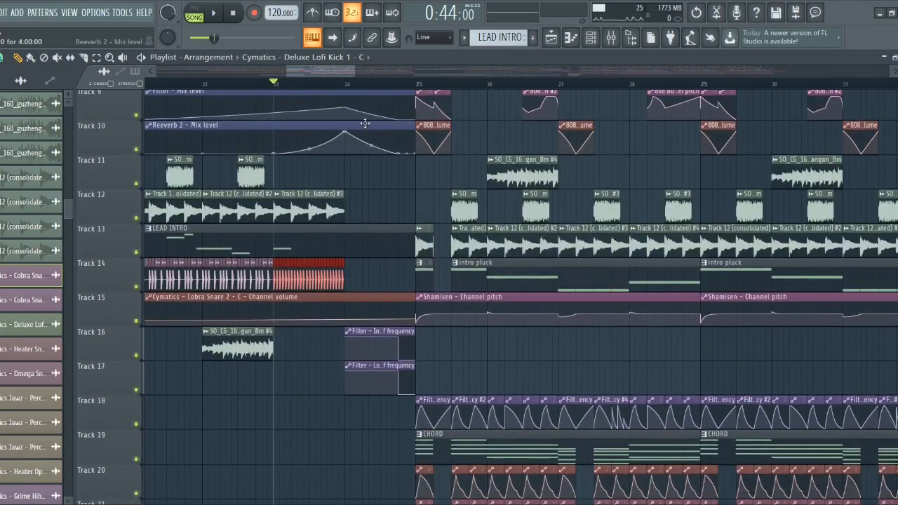
pyautogui.scroll(4, 273, 126)
pyautogui.scroll(-4, 421, 181)
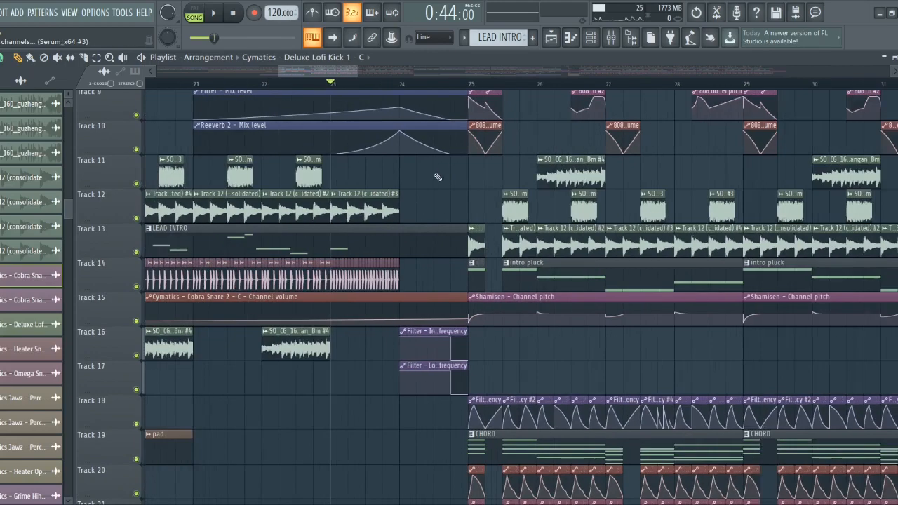
pyautogui.scroll(2, 407, 98)
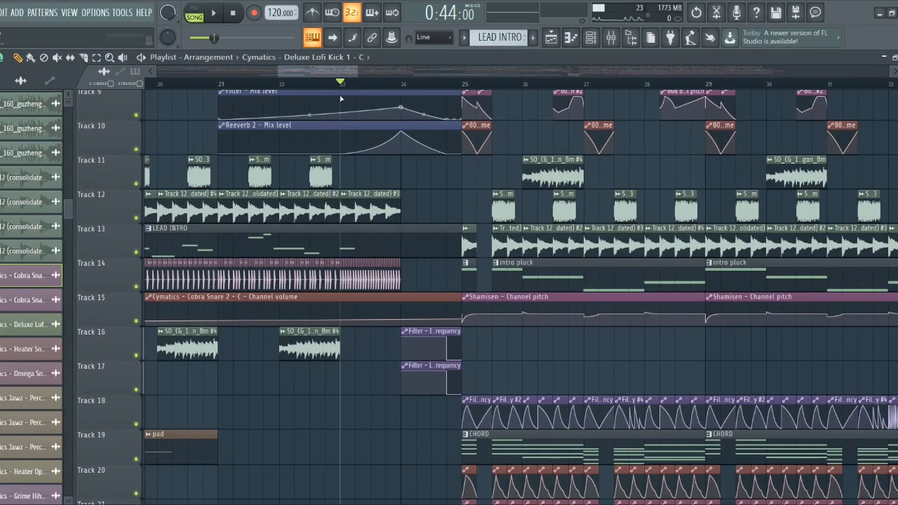
pyautogui.scroll(8, 393, 154)
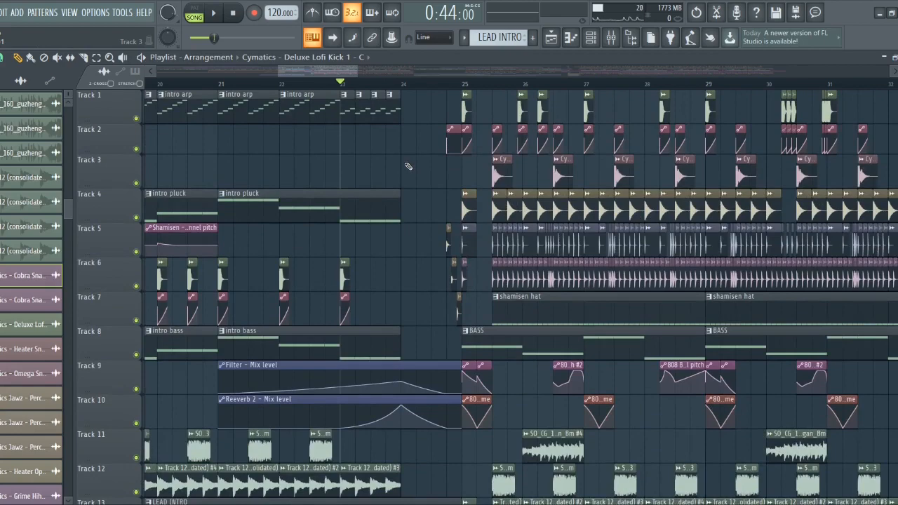
# - Place the play position at bar 24, play the gap before the drop briefly, and stop
pyautogui.scroll(-7, 416, 167)
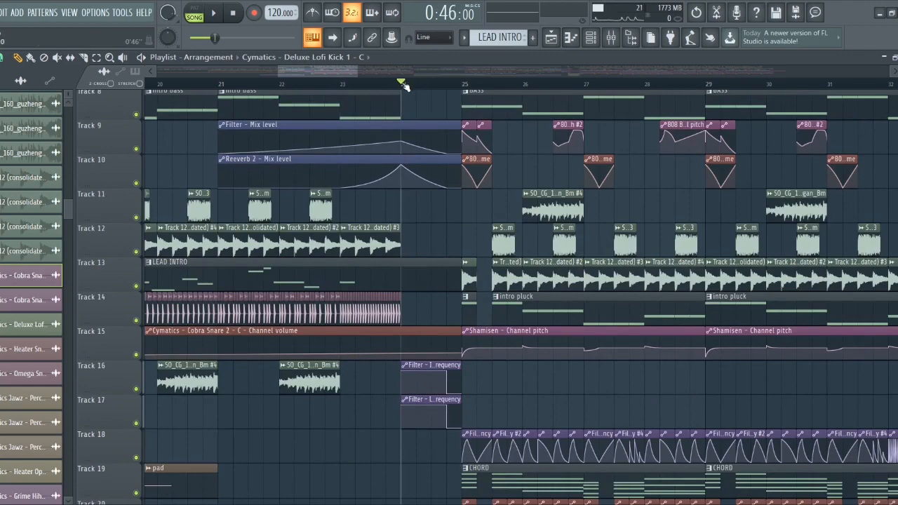
pyautogui.scroll(3, 404, 84)
pyautogui.scroll(7, 499, 161)
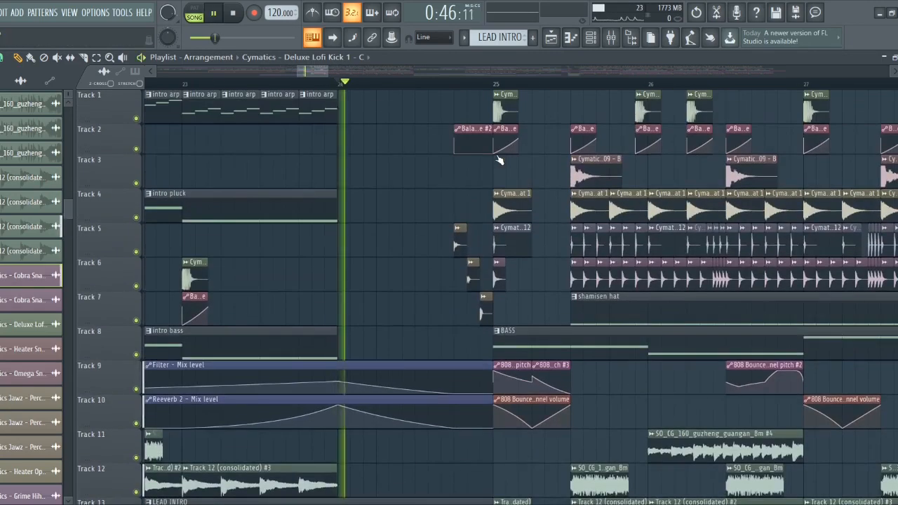
pyautogui.scroll(6, 484, 168)
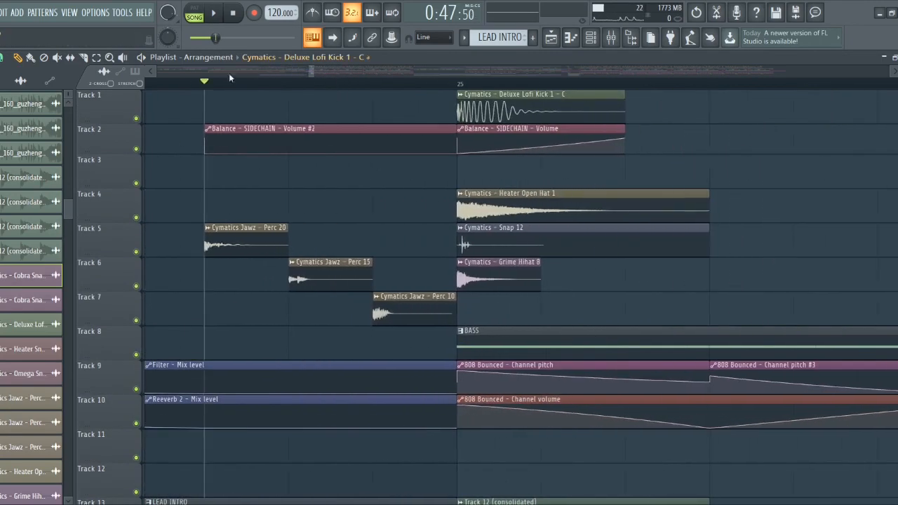
# - Mark the three percussion hits just before bar 25 with a time selection, and clear it again
pyautogui.moveTo(225, 82); pyautogui.dragTo(452, 104)
pyautogui.scroll(-2, 356, 160)
pyautogui.scroll(2, 396, 148)
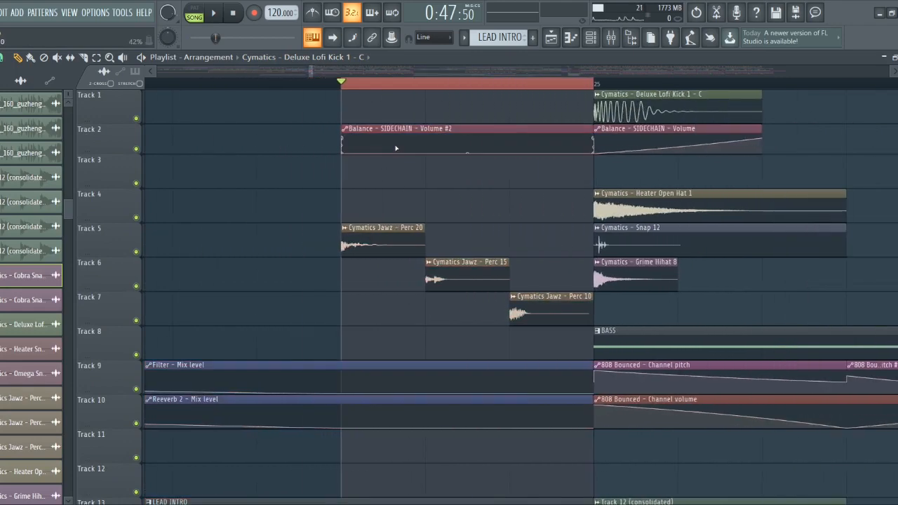
pyautogui.scroll(-4, 370, 144)
pyautogui.click(244, 83)
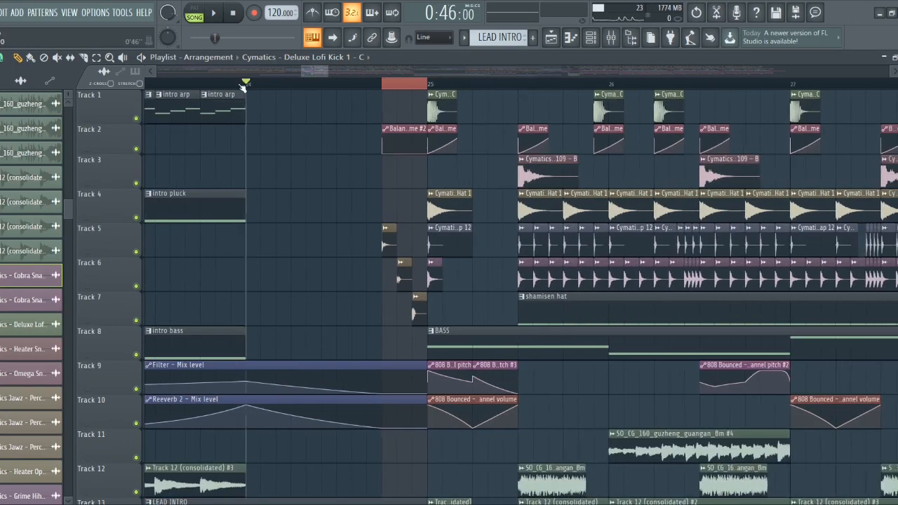
pyautogui.click(392, 88)
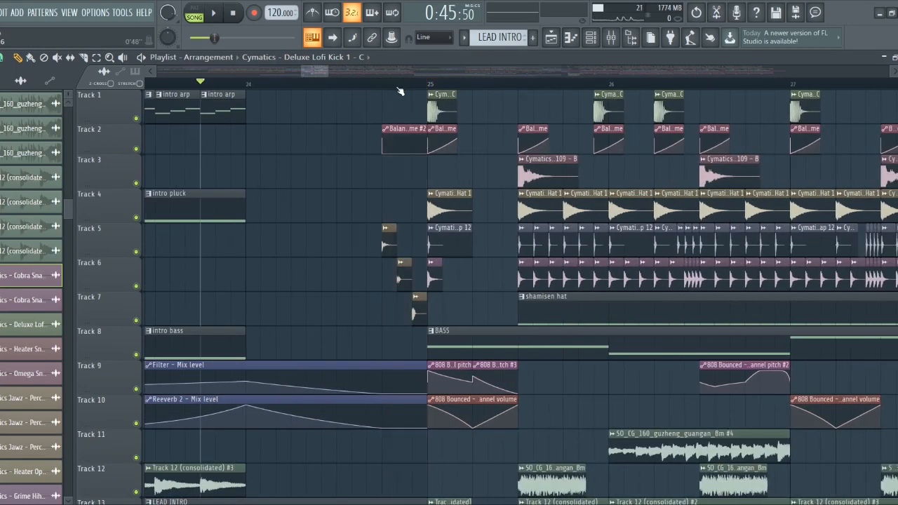
# - Play the arrangement from just before bar 24 into the gap leading to the drop, and stop
pyautogui.scroll(-1, 395, 210)
pyautogui.scroll(4, 395, 210)
pyautogui.press('space')
pyautogui.scroll(-3, 396, 197)
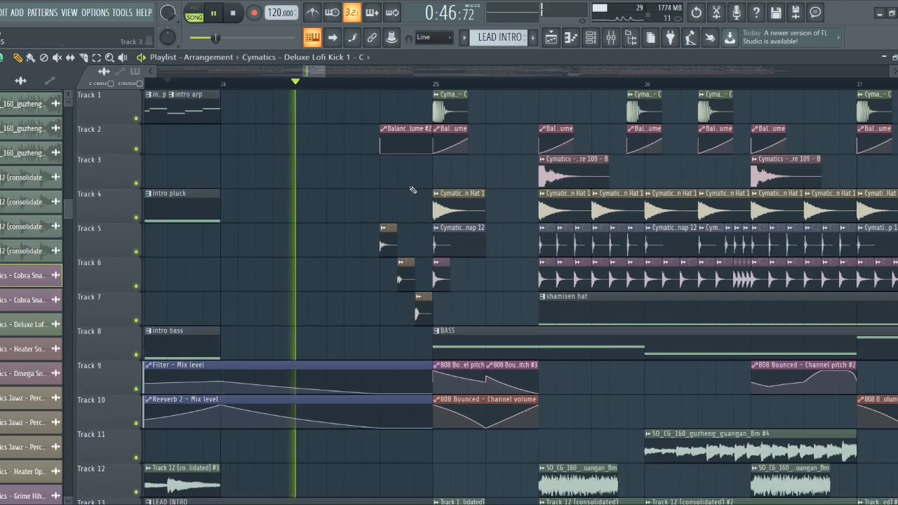
pyautogui.press('space')
# - Set a time selection over the three Cymatics Jawz percussion hits before bar 25, and audition them
pyautogui.scroll(2, 412, 175)
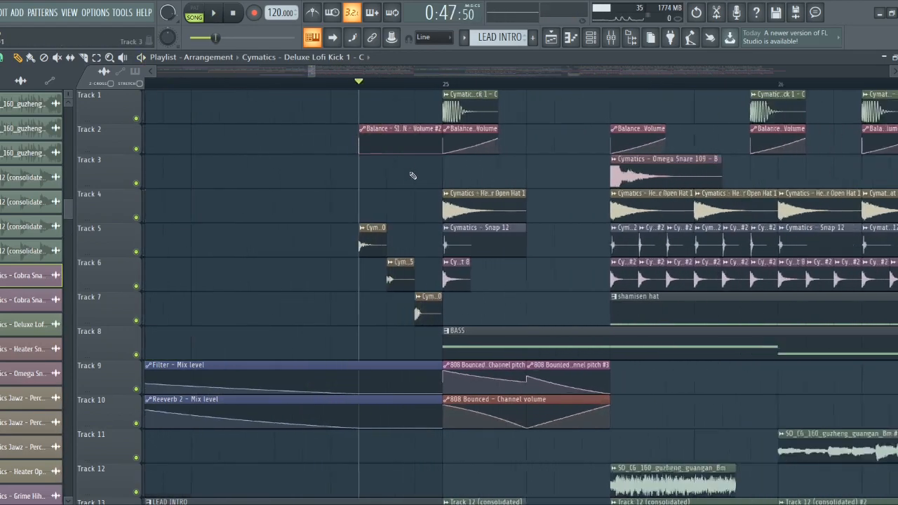
pyautogui.scroll(1, 295, 83)
pyautogui.moveTo(292, 83); pyautogui.dragTo(477, 83)
pyautogui.press('space')
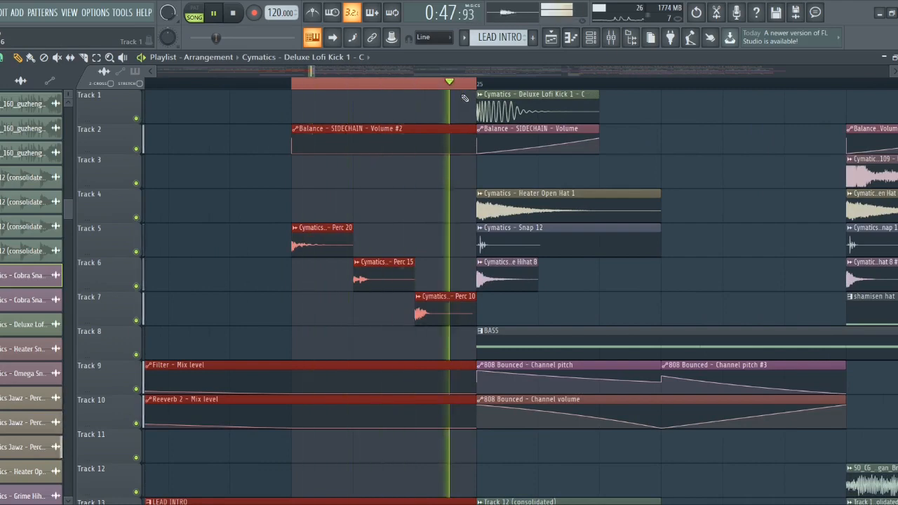
pyautogui.press('space')
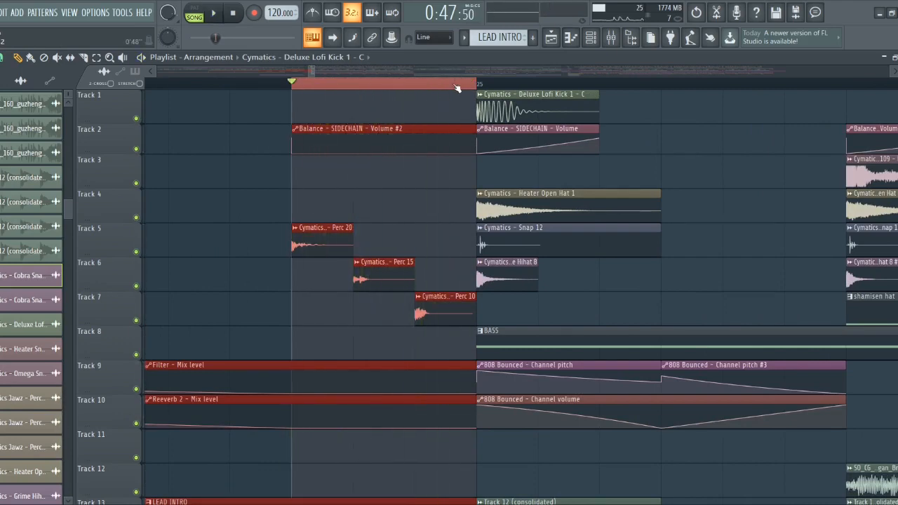
# - Clear the time selection, play the full drop from bar 25, and stop
pyautogui.scroll(-2, 438, 205)
pyautogui.scroll(-5, 435, 201)
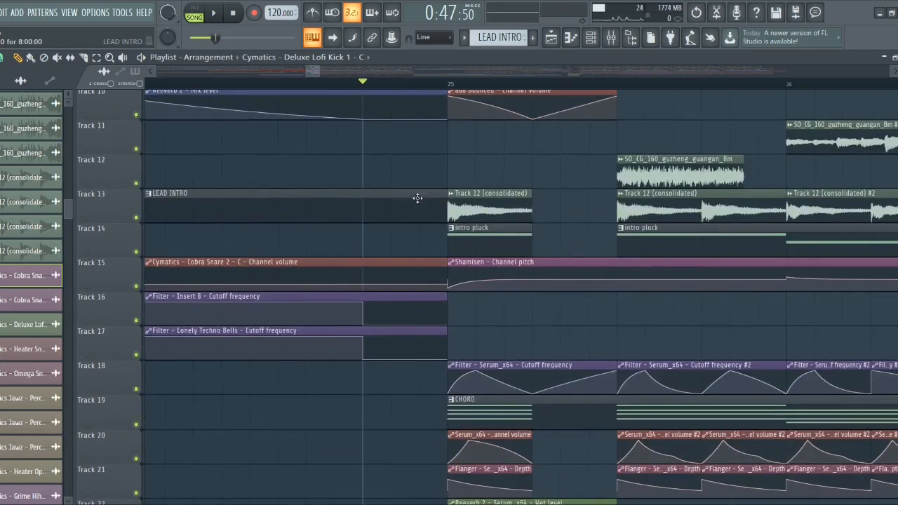
pyautogui.scroll(-3, 421, 199)
pyautogui.scroll(-7, 470, 194)
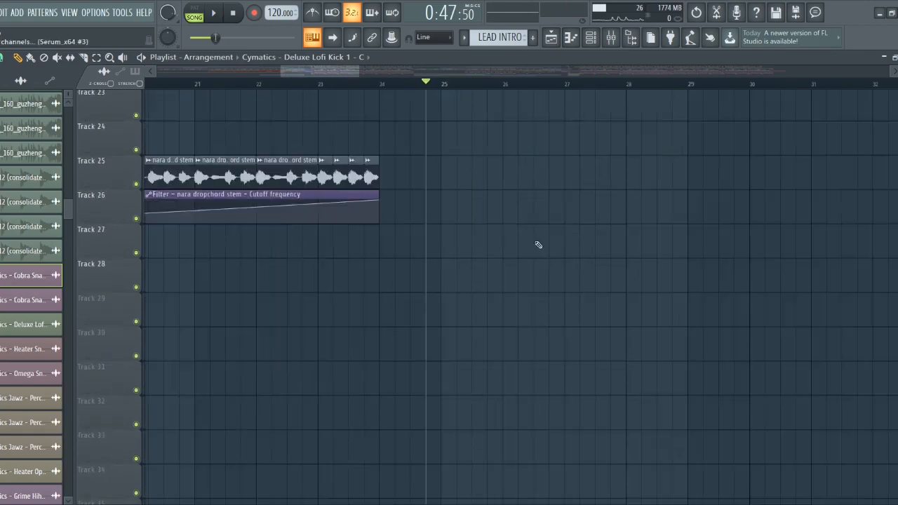
pyautogui.scroll(3, 449, 111)
pyautogui.press('space')
pyautogui.scroll(-4, 475, 380)
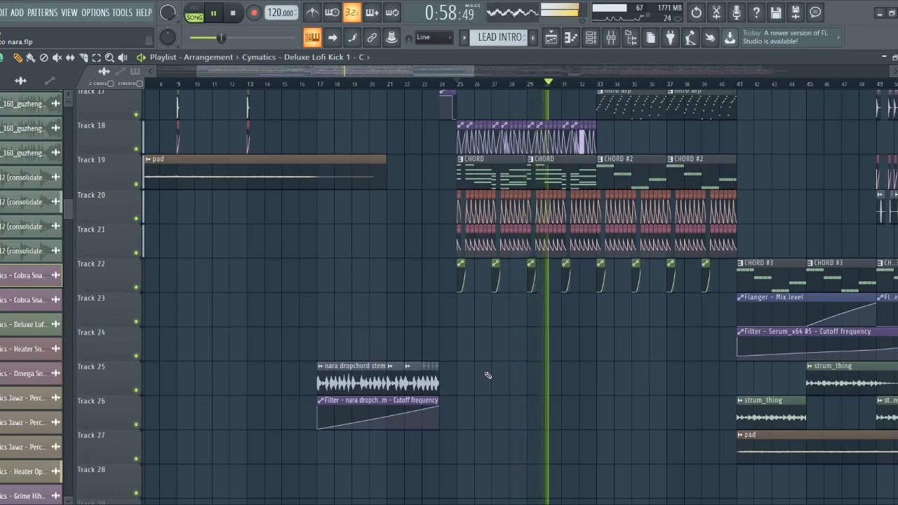
pyautogui.scroll(-3, 606, 319)
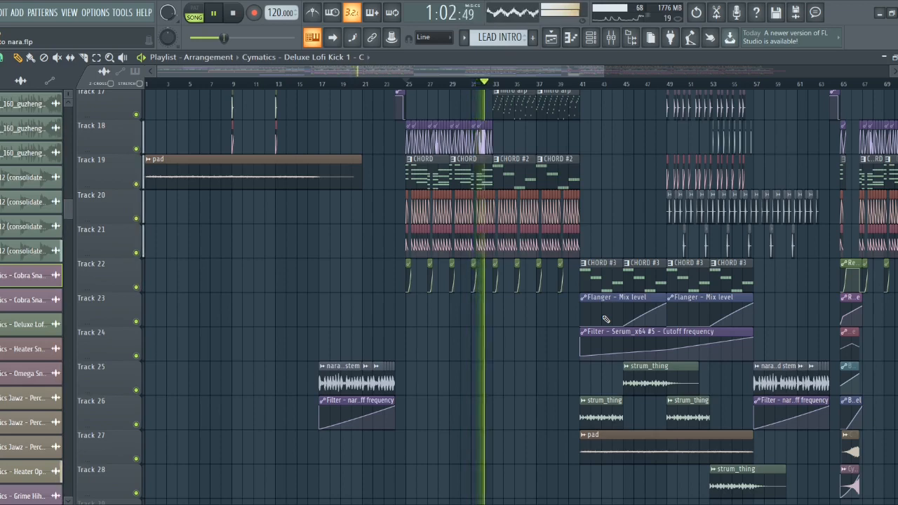
pyautogui.press('space')
# - Solo the kick on track 1 together with the sidechain automation on track 2, and audition them from bar 25
pyautogui.scroll(5, 430, 329)
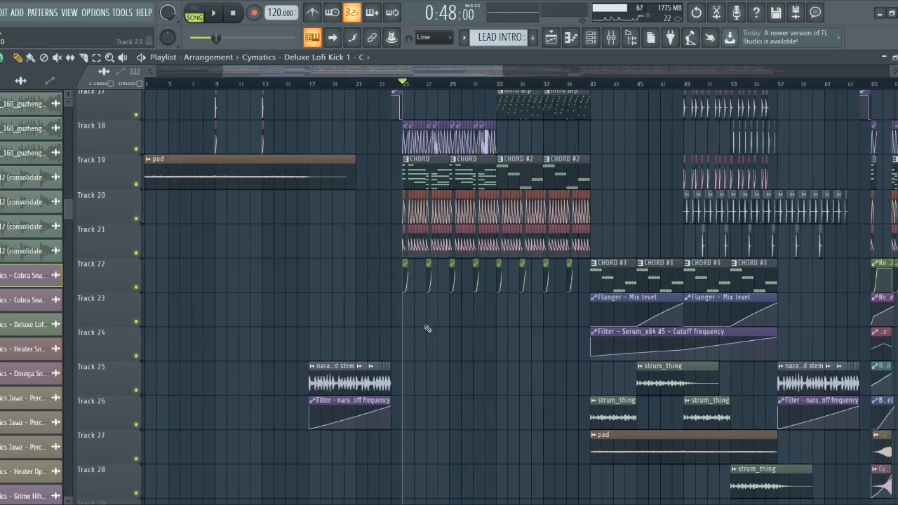
pyautogui.scroll(3, 357, 280)
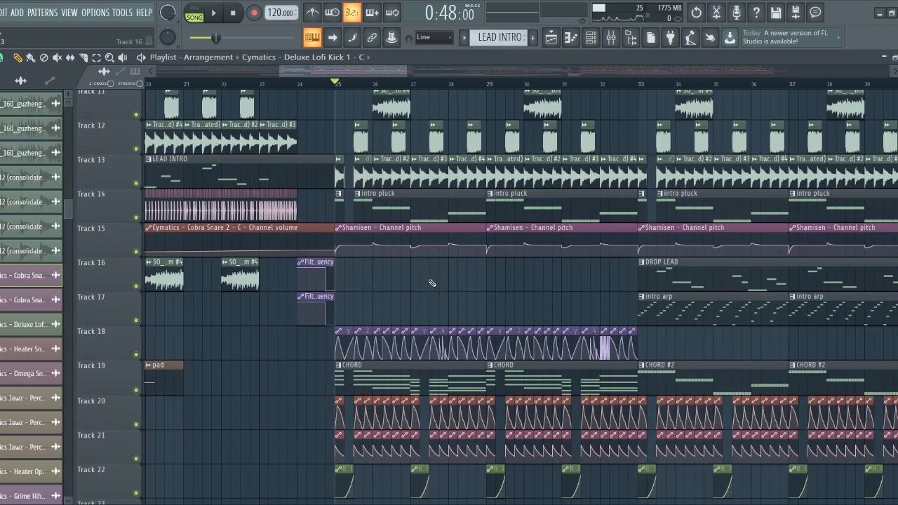
pyautogui.scroll(8, 433, 282)
pyautogui.scroll(5, 278, 125)
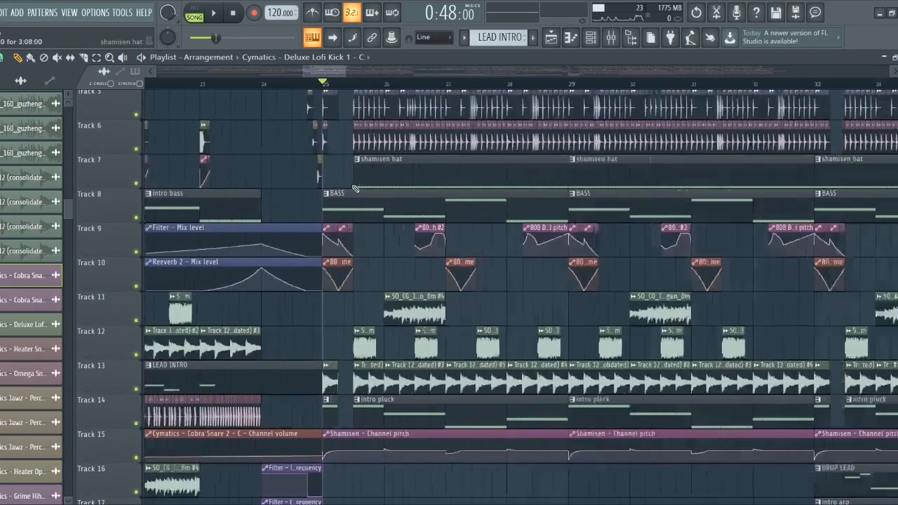
pyautogui.rightClick(136, 118)
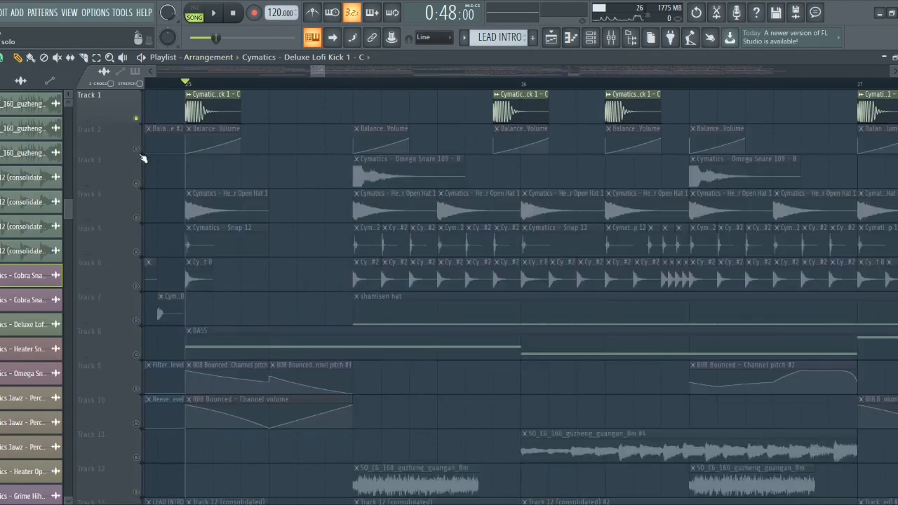
pyautogui.click(136, 149)
pyautogui.press('space')
pyautogui.press('space')
# - Add the Omega Snare on track 3 to the soloed tracks, and audition it from the middle of bar 25
pyautogui.scroll(-4, 200, 168)
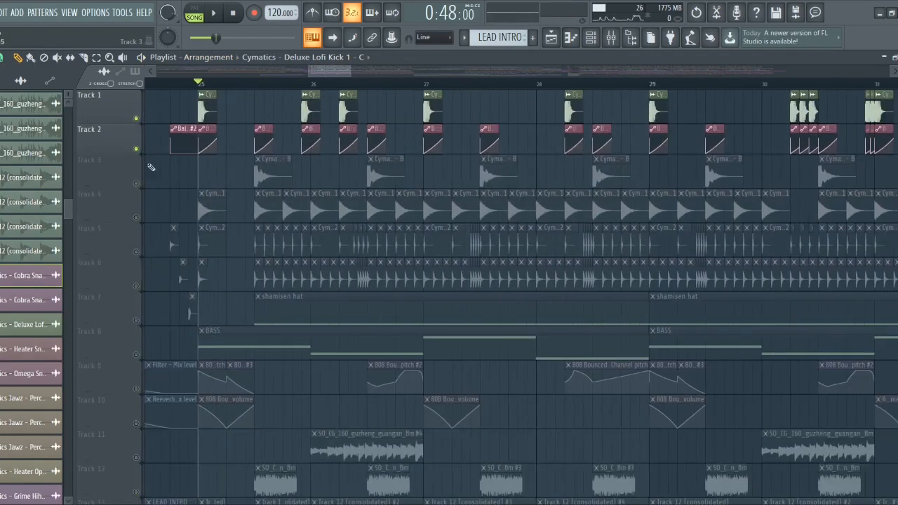
pyautogui.click(136, 184)
pyautogui.scroll(3, 296, 112)
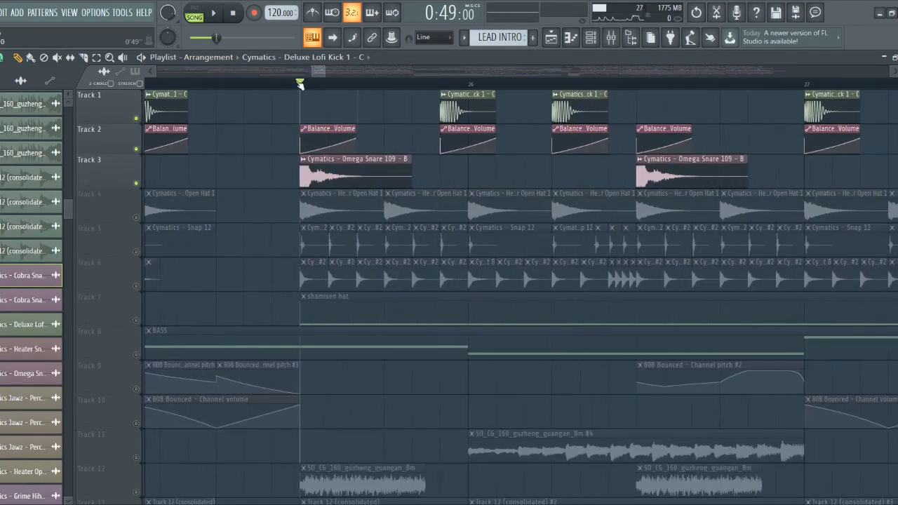
pyautogui.press('space')
pyautogui.press('space')
pyautogui.scroll(-3, 300, 82)
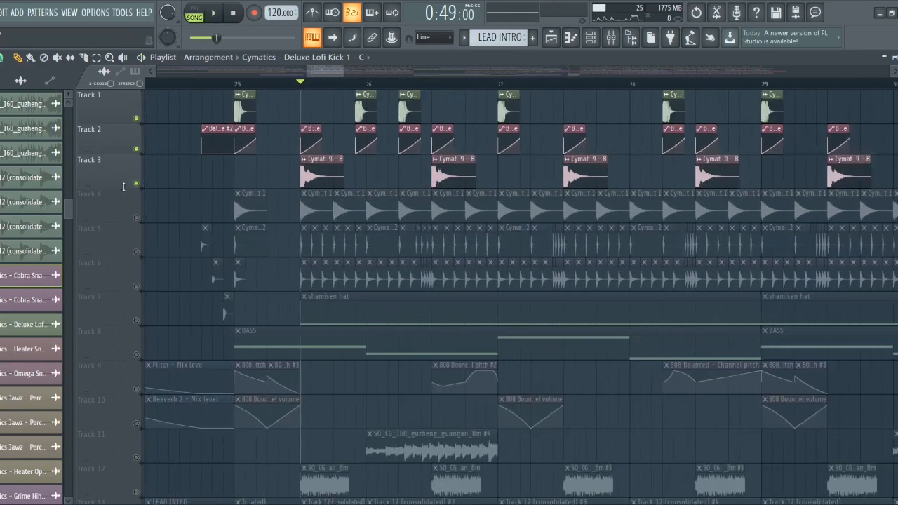
# - Solo the open hat on track 4, audition it from bar 25, and stop
pyautogui.scroll(-1, 266, 155)
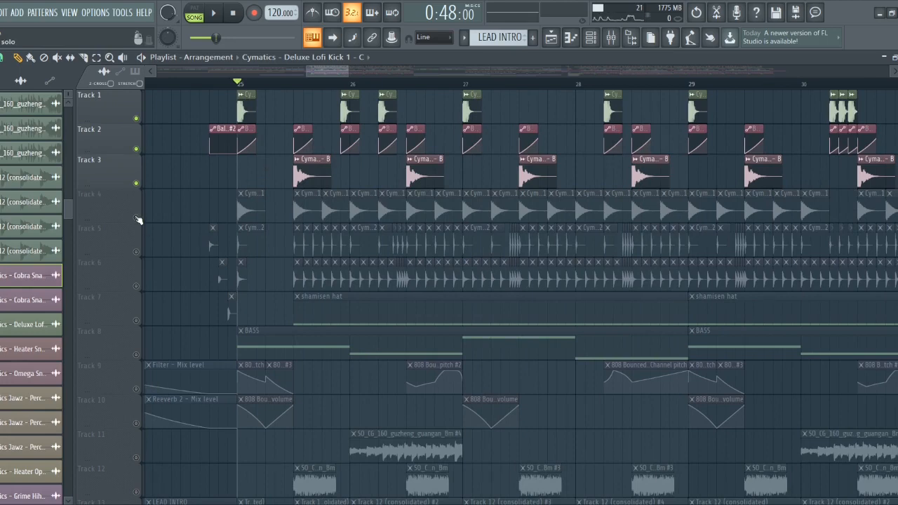
pyautogui.rightClick(138, 218)
pyautogui.press('space')
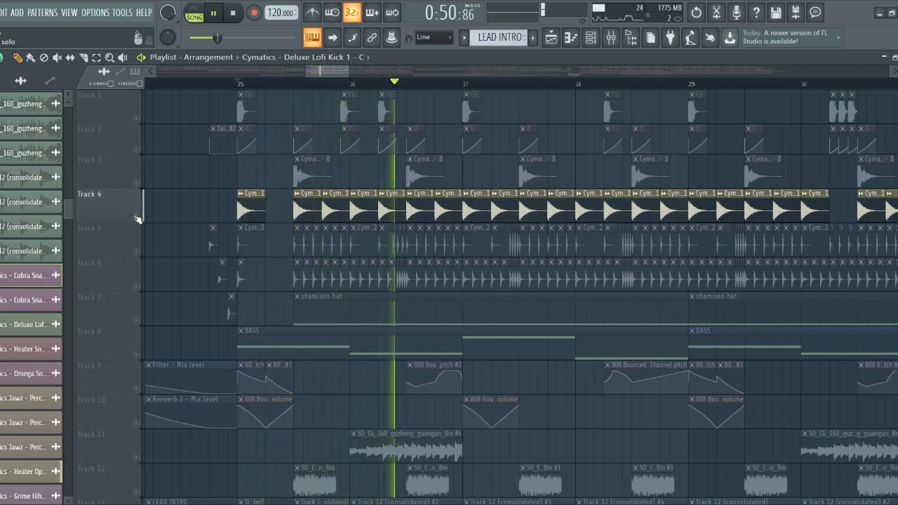
pyautogui.press('space')
# - Solo the Cymatics snap on track 5, audition its pattern from bar 25, and stop
pyautogui.rightClick(136, 251)
pyautogui.scroll(3, 239, 274)
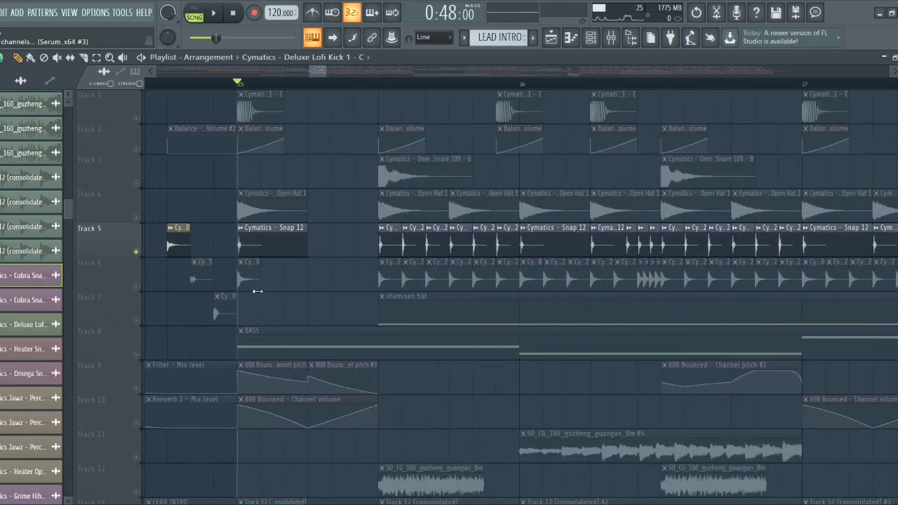
pyautogui.press('space')
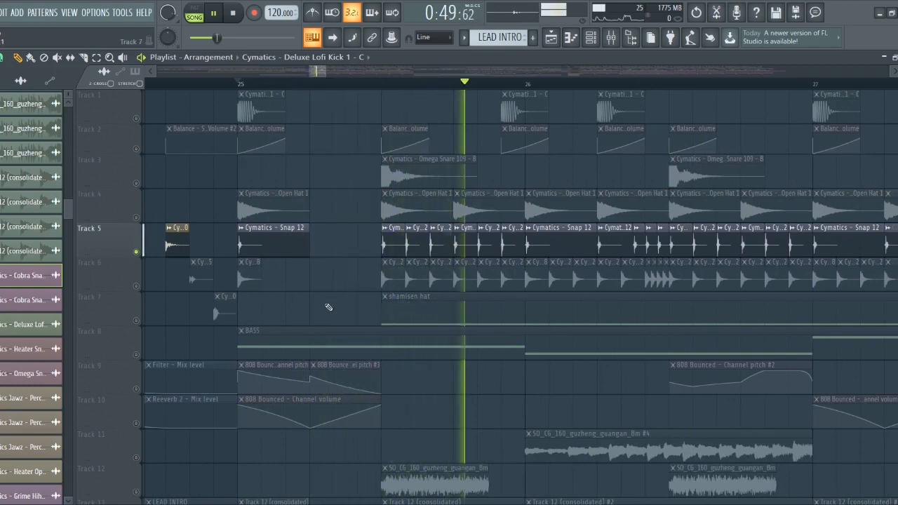
pyautogui.scroll(-3, 329, 303)
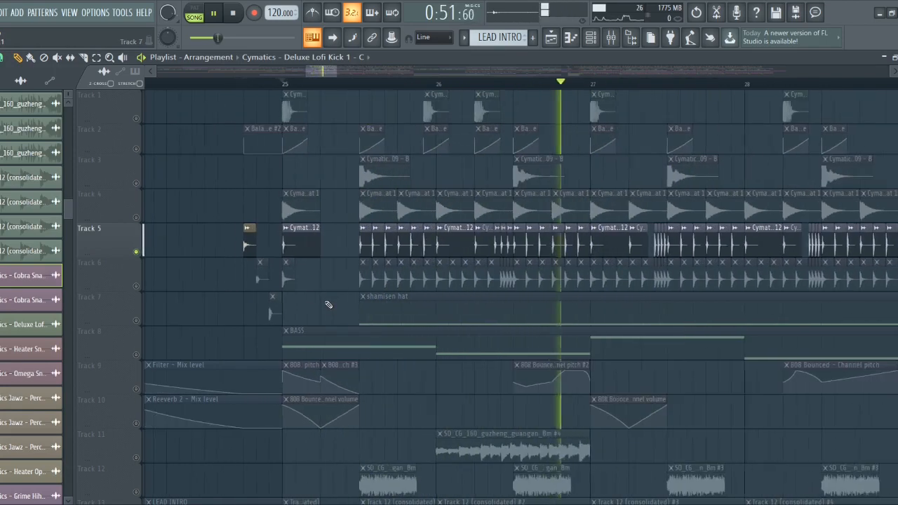
pyautogui.press('space')
# - Solo the hi-hat on track 6, audition its triplet pattern and rolls from bar 25, and stop
pyautogui.rightClick(136, 286)
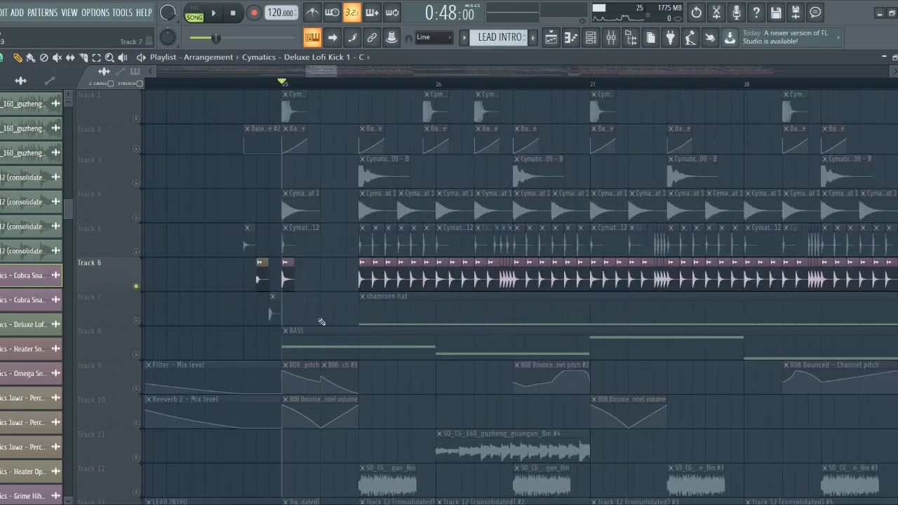
pyautogui.scroll(3, 320, 312)
pyautogui.press('space')
pyautogui.scroll(-3, 318, 300)
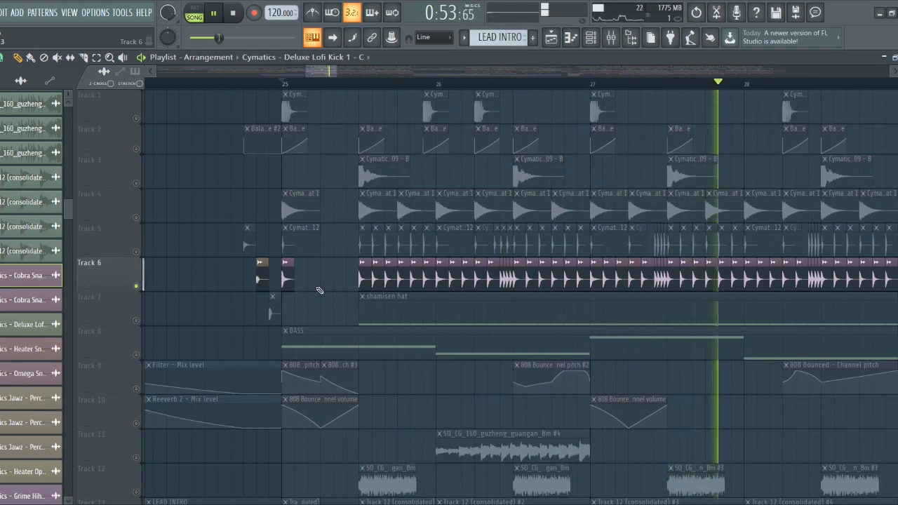
pyautogui.scroll(-2, 319, 290)
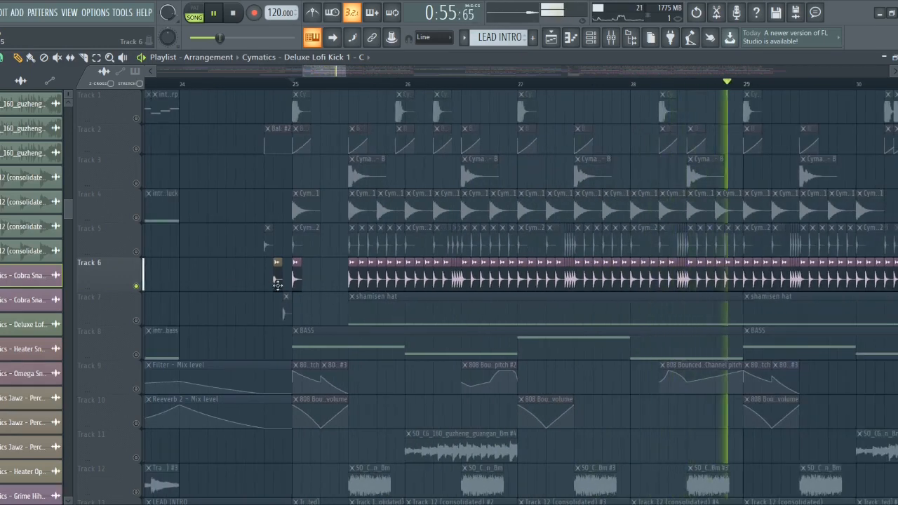
pyautogui.press('space')
# - Solo the shamisen hat on track 7 and audition it from the middle of bar 25
pyautogui.scroll(2, 271, 285)
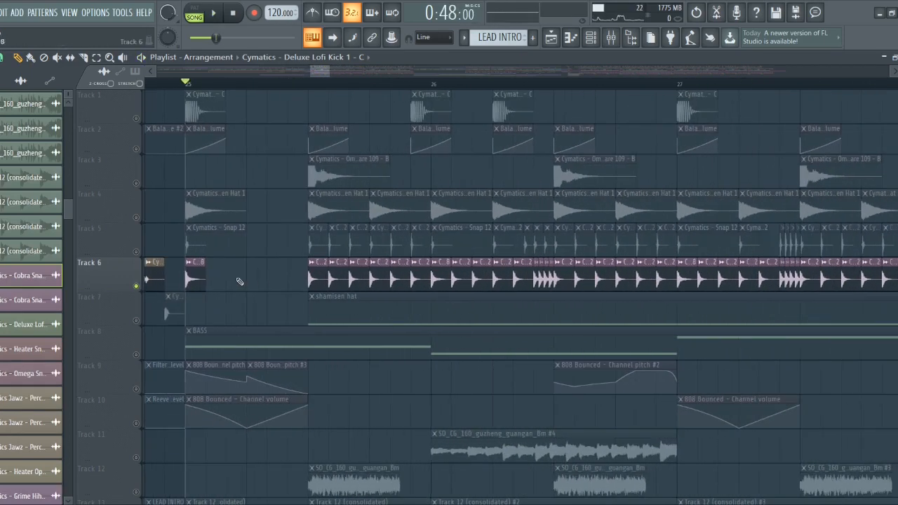
pyautogui.scroll(-1, 239, 281)
pyautogui.press('space')
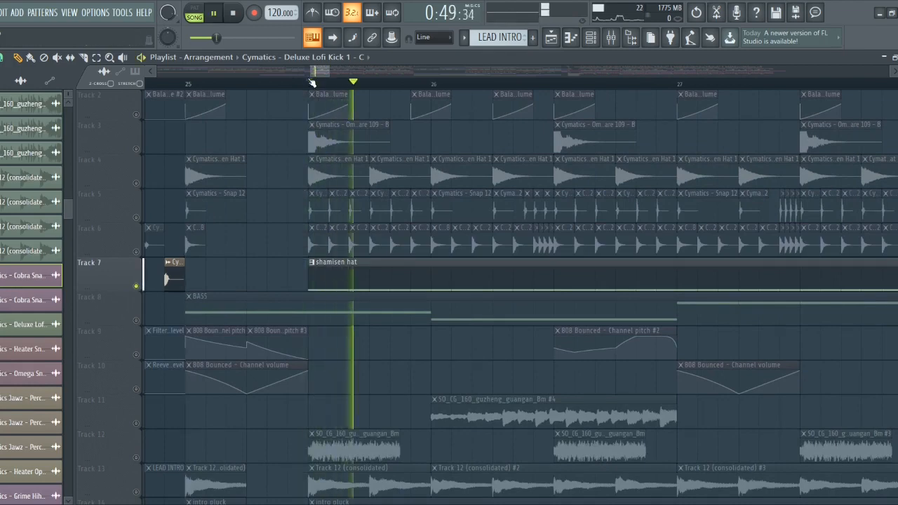
# - Filter the channel rack to Unsorted, stop playback, inspect the shamisen clock channel's FLEX instrument, and close both windows
pyautogui.press('F6')
pyautogui.scroll(5, 227, 339)
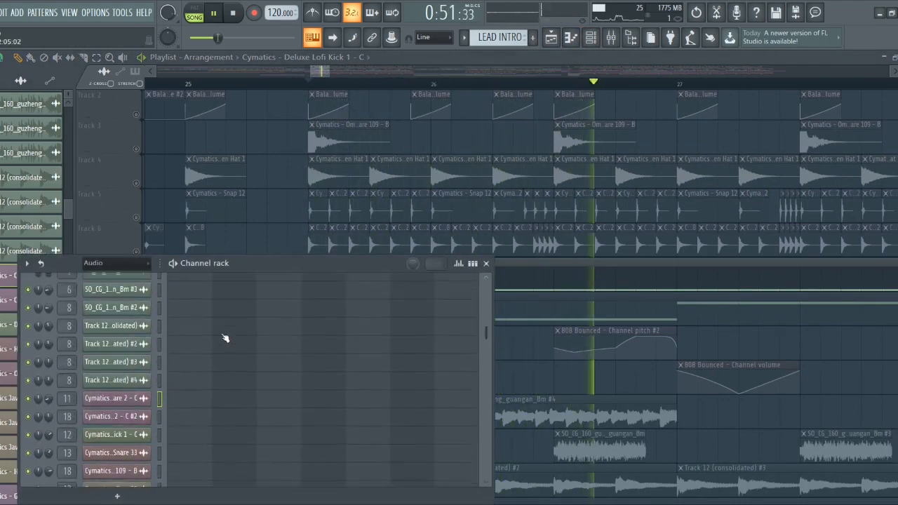
pyautogui.click(121, 264)
pyautogui.click(107, 314)
pyautogui.press('space')
pyautogui.press('space')
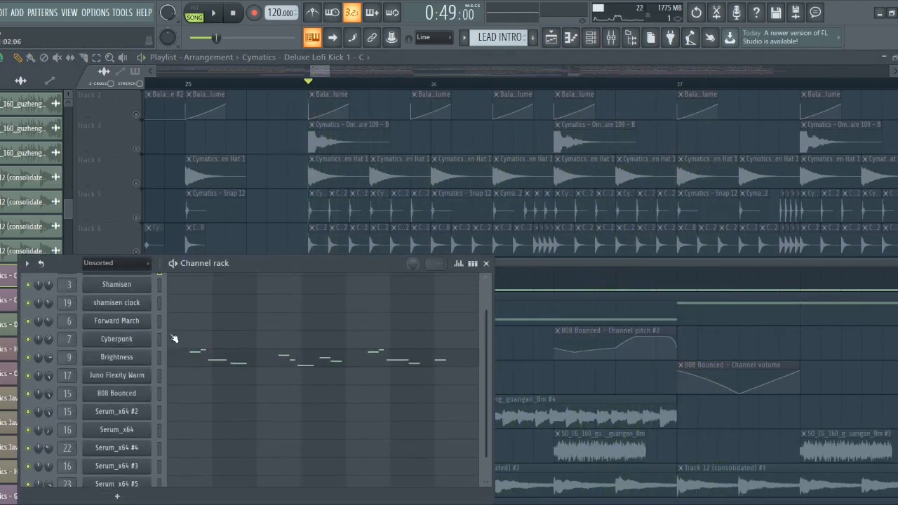
pyautogui.scroll(2, 139, 320)
pyautogui.click(146, 321)
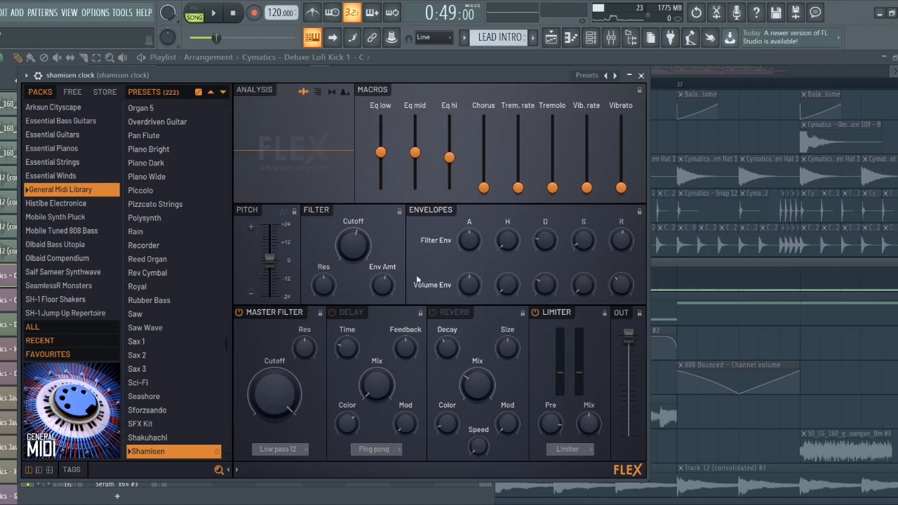
pyautogui.press('Escape')
pyautogui.press('Escape')
# - Solo tracks 4 to 7 together, combining the open hat, snap, hi-hat and shamisen hat
pyautogui.scroll(-3, 337, 278)
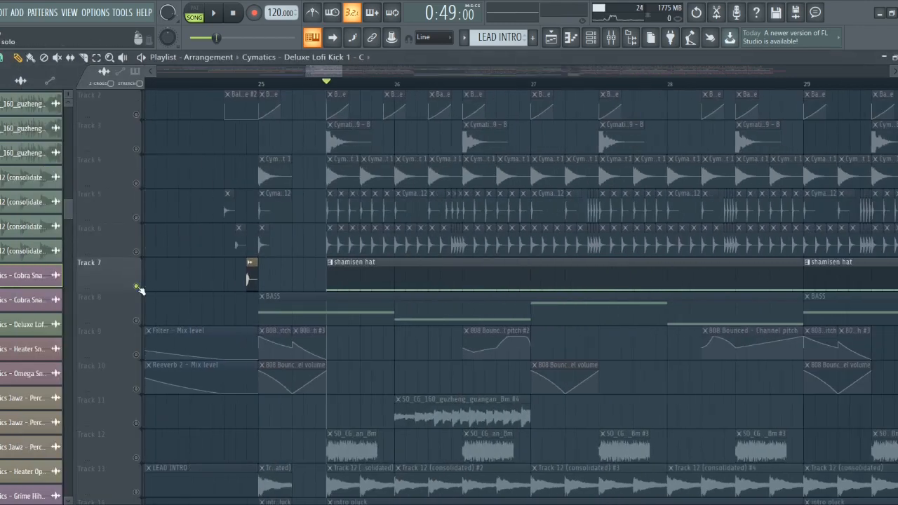
pyautogui.scroll(3, 251, 280)
pyautogui.moveTo(141, 255); pyautogui.dragTo(159, 203)
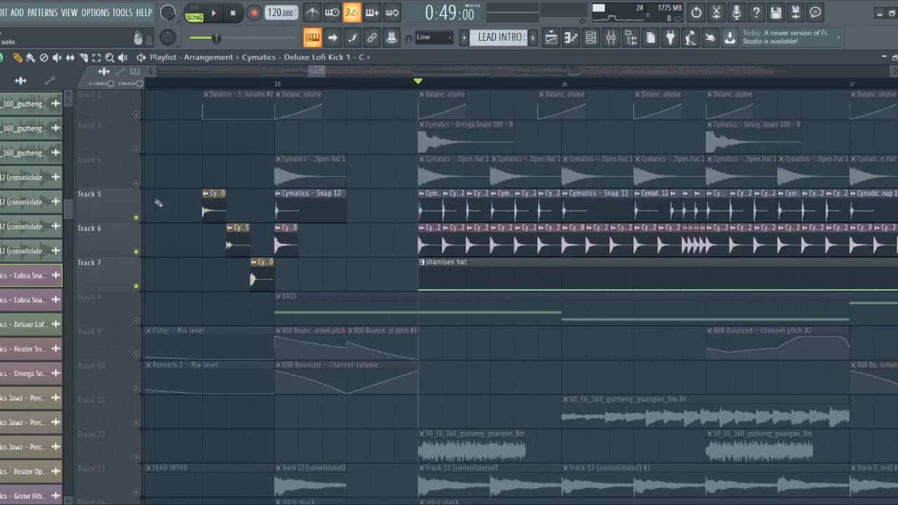
pyautogui.scroll(2, 373, 195)
pyautogui.click(137, 218)
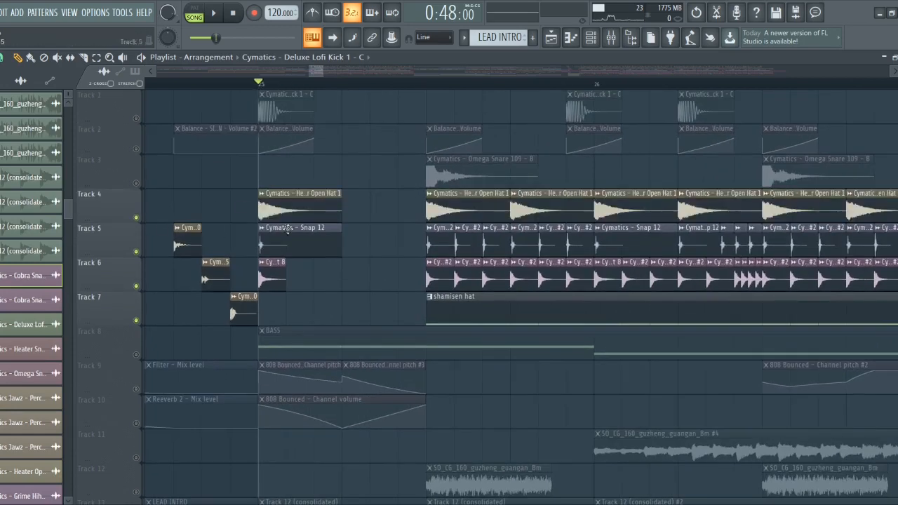
# - Play the open hat, snap and percussion layers on Tracks 4 to 7 from bar 25, then stop playback
pyautogui.scroll(-4, 347, 234)
pyautogui.scroll(-2, 362, 238)
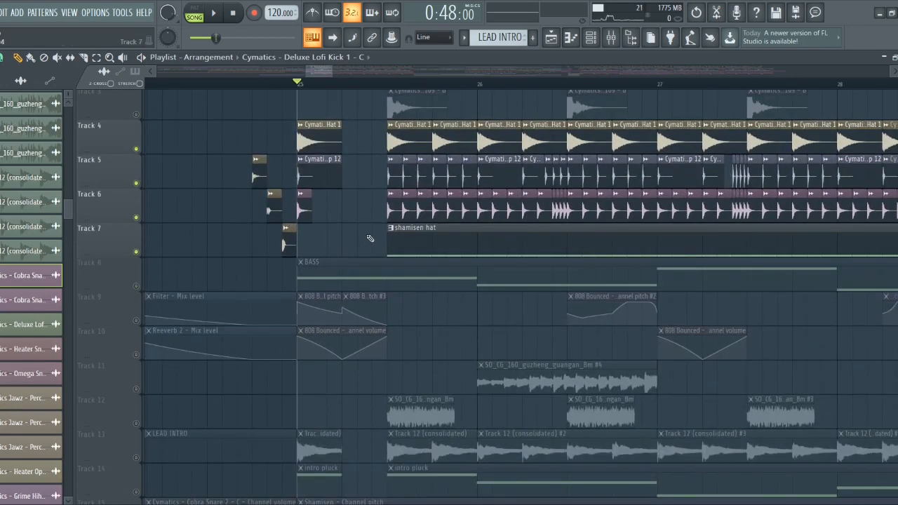
pyautogui.press('space')
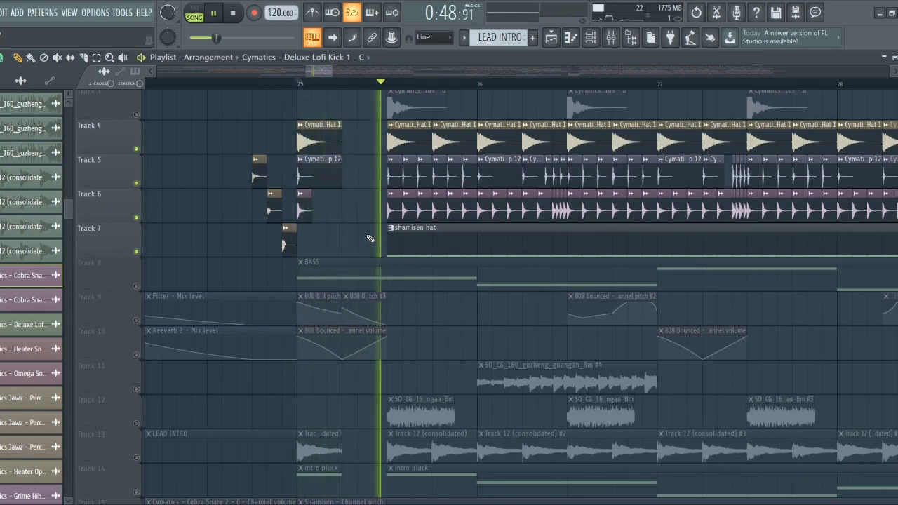
pyautogui.scroll(-3, 371, 239)
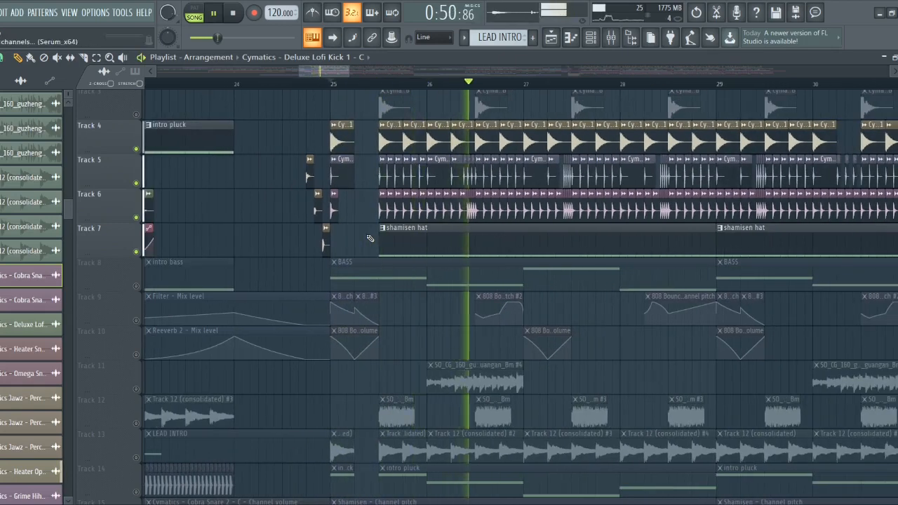
pyautogui.scroll(-2, 370, 241)
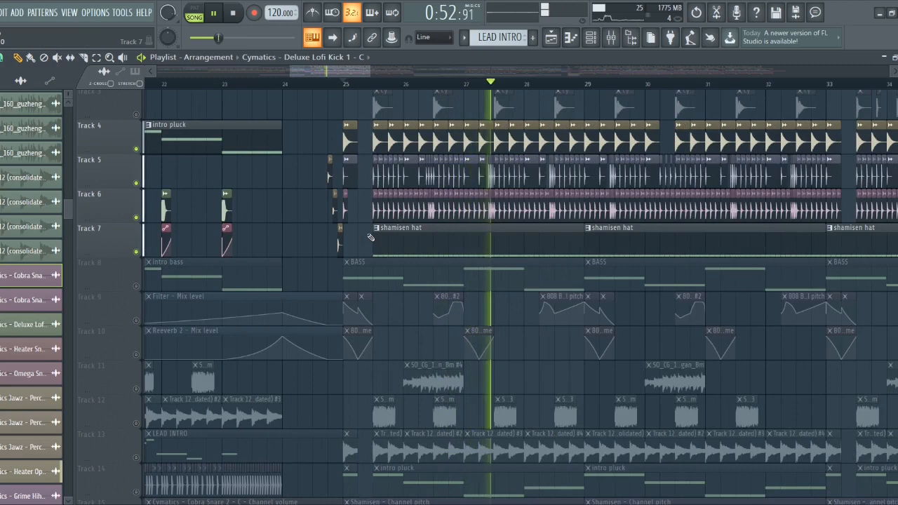
pyautogui.scroll(2, 370, 238)
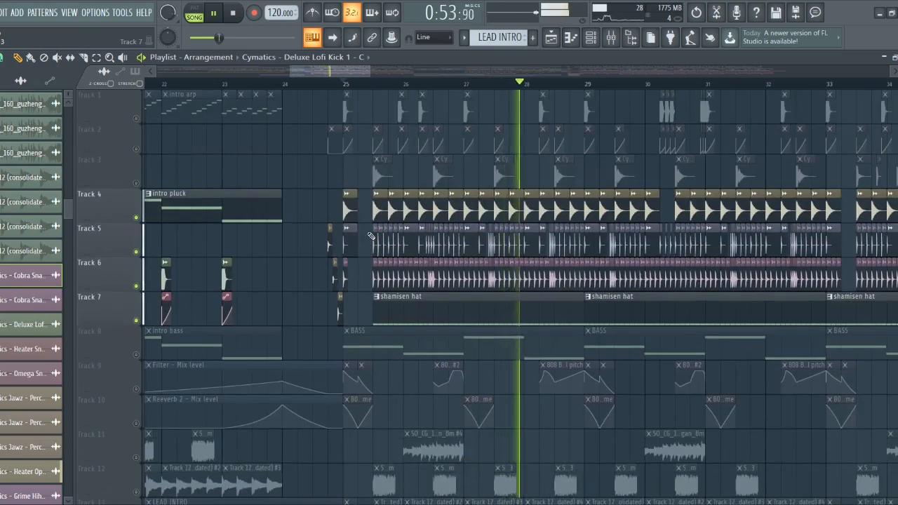
pyautogui.press('space')
# - Turn on Tracks 1, 2 and 3 alongside the percussion and play the complete drum section from bar 25
pyautogui.click(137, 184)
pyautogui.click(136, 118)
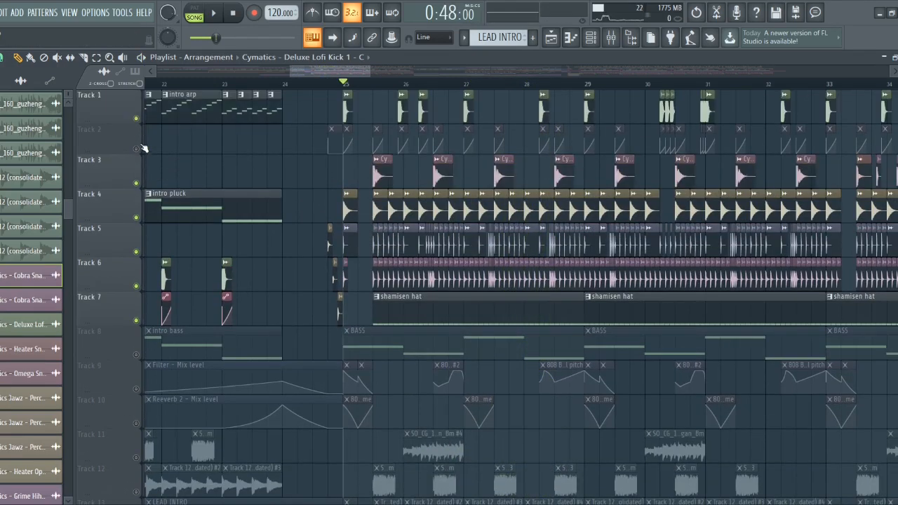
pyautogui.click(136, 149)
pyautogui.press('space')
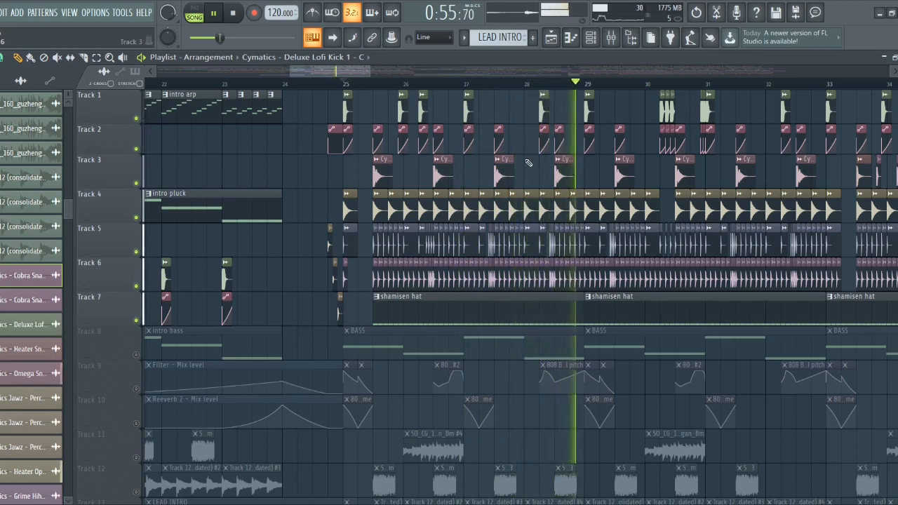
pyautogui.press('space')
# - Turn all playlist tracks back on, including the bass, melody and automation tracks
pyautogui.scroll(-10, 517, 164)
pyautogui.scroll(3, 416, 261)
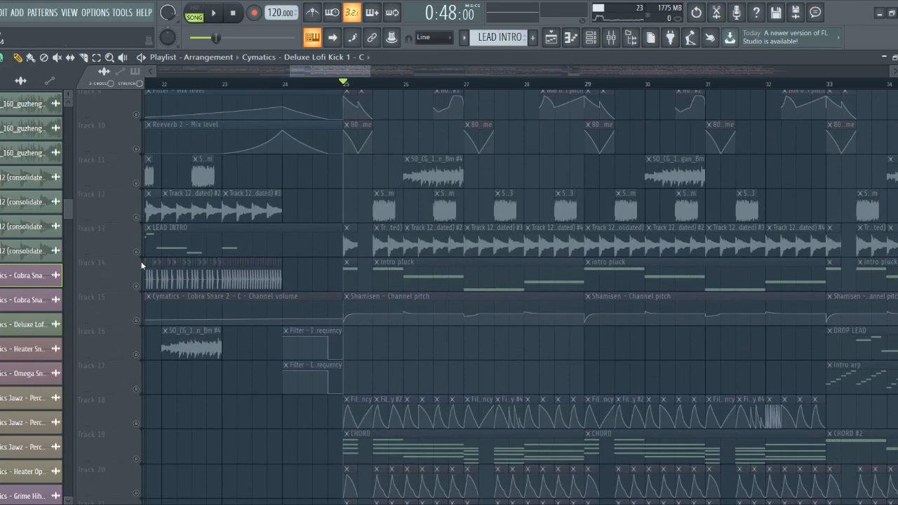
pyautogui.rightClick(136, 252)
pyautogui.rightClick(136, 251)
pyautogui.scroll(6, 421, 306)
pyautogui.scroll(5, 418, 308)
pyautogui.scroll(-1, 359, 324)
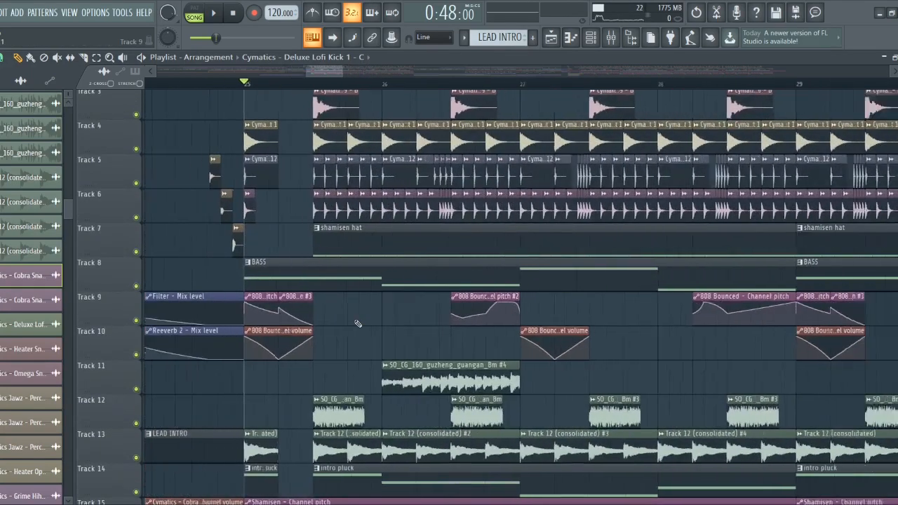
# - Solo Track 8 and play the BASS pattern on its own from bar 25
pyautogui.scroll(2, 358, 325)
pyautogui.rightClick(141, 289)
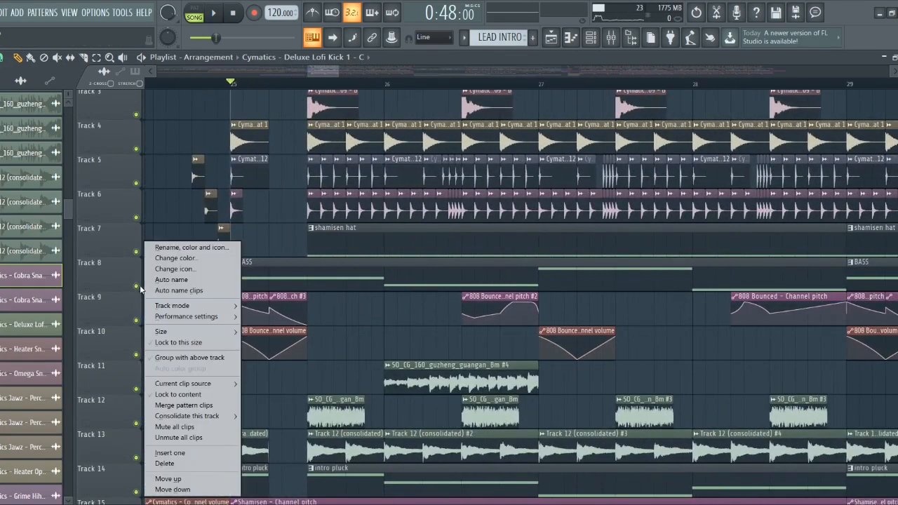
pyautogui.rightClick(138, 286)
pyautogui.click(137, 321)
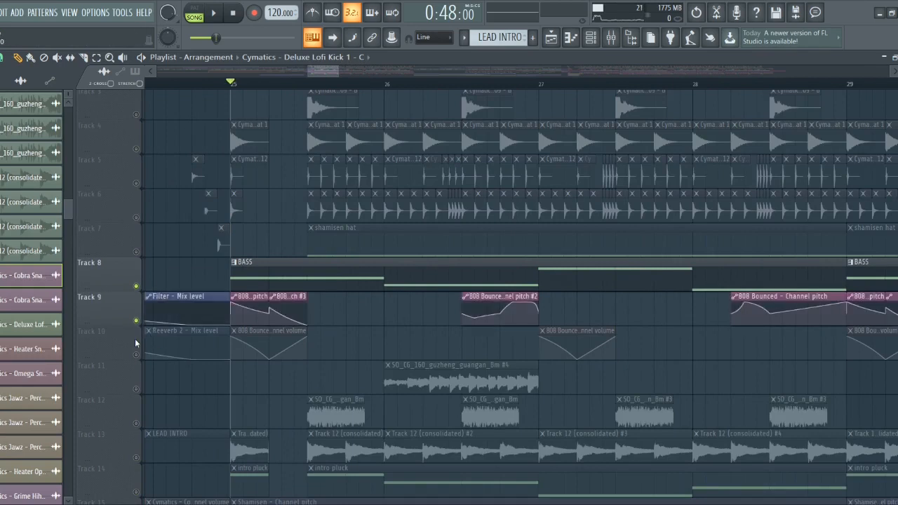
pyautogui.click(137, 322)
pyautogui.press('space')
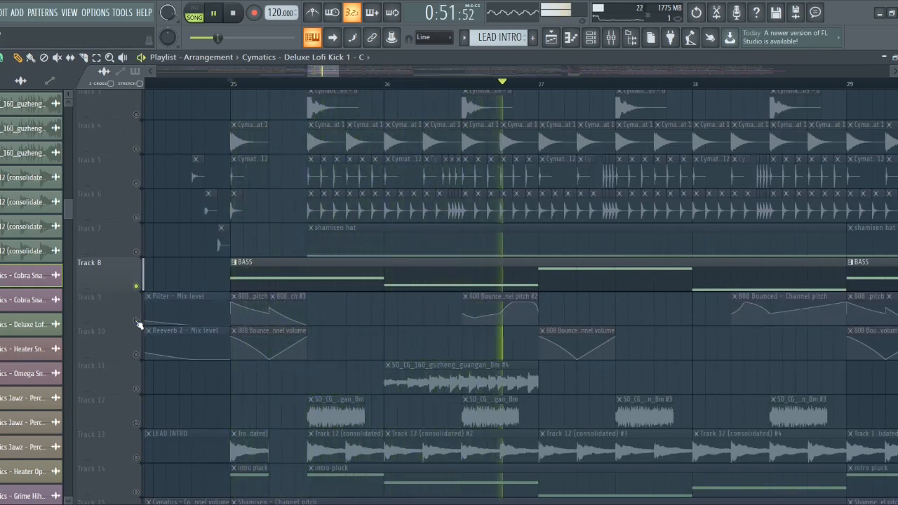
pyautogui.scroll(-3, 227, 366)
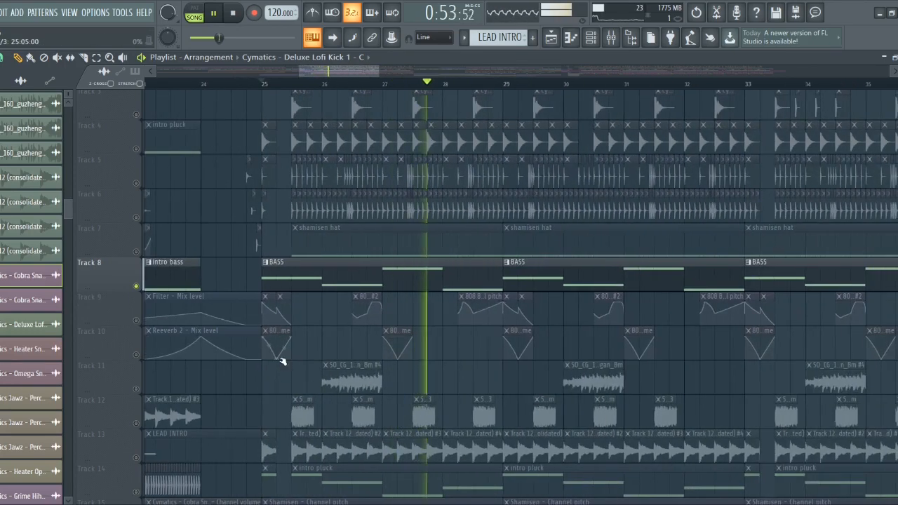
# - Stop playback, examine the BASS pattern's 808 Bounced notes in the piano roll, and return to the playlist
pyautogui.click(428, 268)
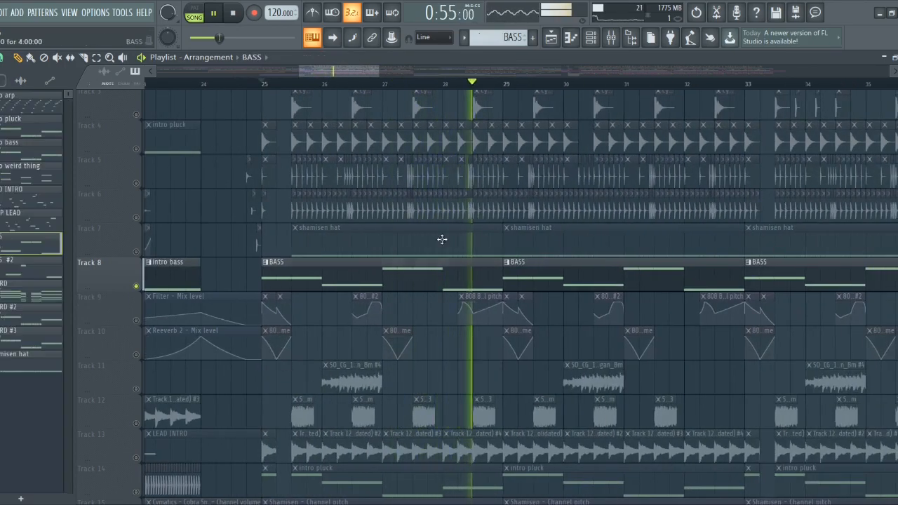
pyautogui.click(591, 38)
pyautogui.press('space')
pyautogui.click(319, 404)
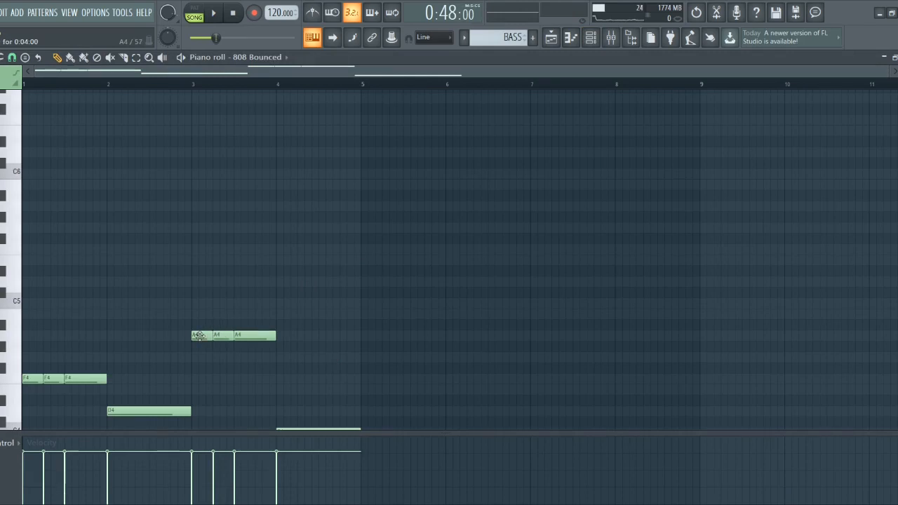
pyautogui.scroll(-4, 246, 341)
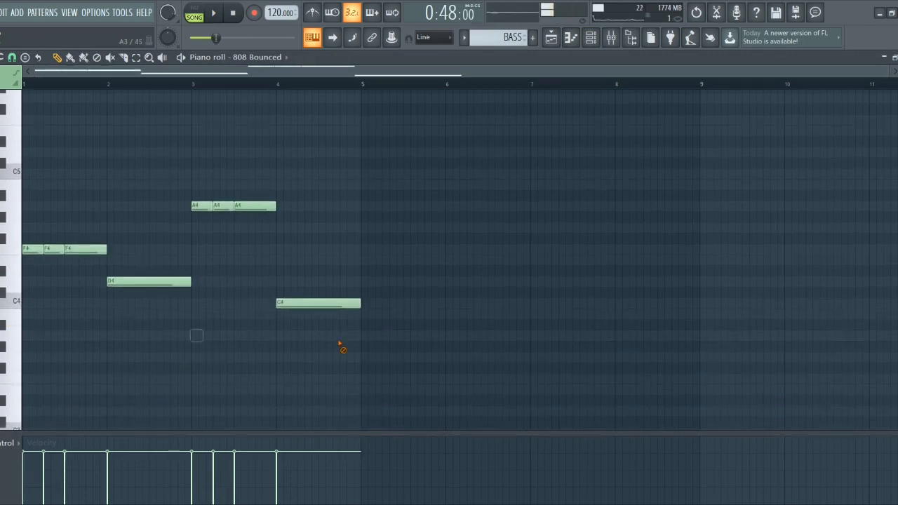
pyautogui.press('Escape')
pyautogui.press('Escape')
# - Turn on Tracks 9 and 10 with the 808 pitch and volume automation alongside the soloed bass
pyautogui.scroll(4, 296, 345)
pyautogui.scroll(1, 139, 337)
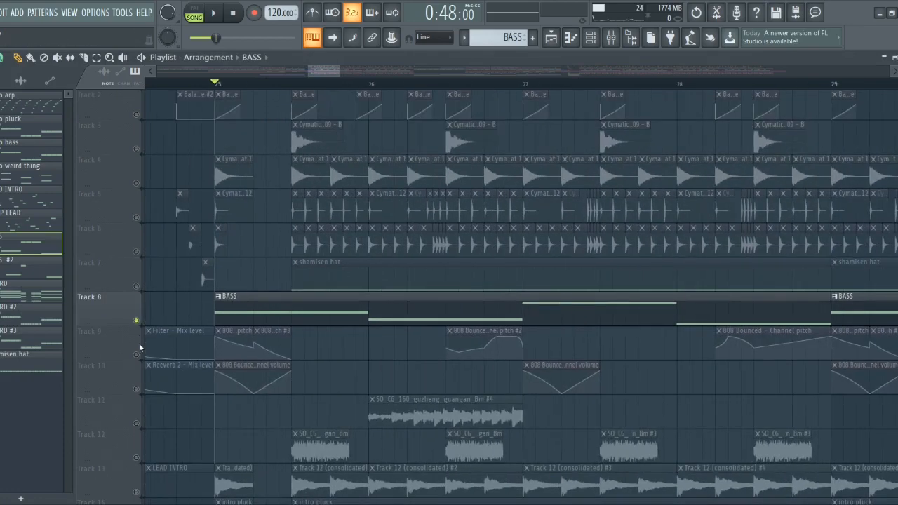
pyautogui.click(137, 355)
pyautogui.scroll(-2, 211, 357)
pyautogui.scroll(4, 240, 355)
pyautogui.scroll(-4, 245, 351)
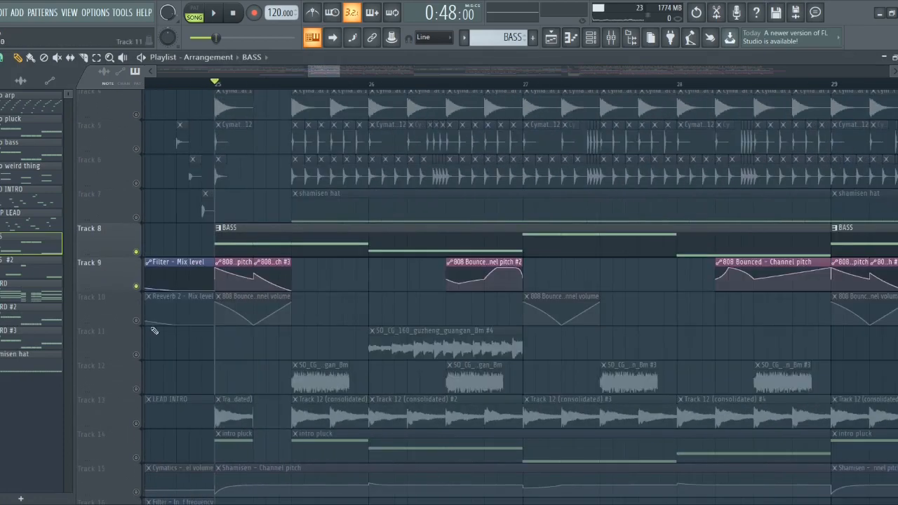
pyautogui.click(136, 321)
pyautogui.scroll(3, 224, 320)
pyautogui.scroll(-2, 280, 312)
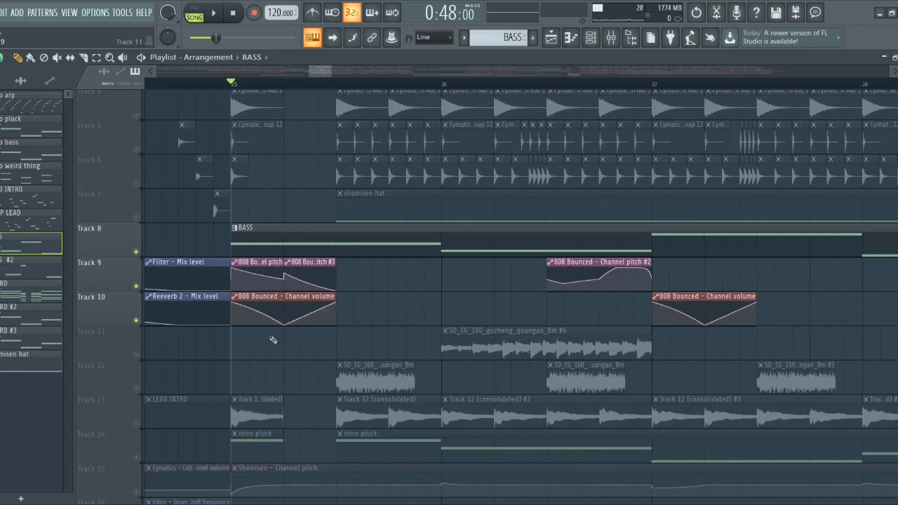
# - Play the bass with its channel pitch and volume automation from bar 25, then stop playback
pyautogui.press('space')
pyautogui.scroll(-4, 272, 339)
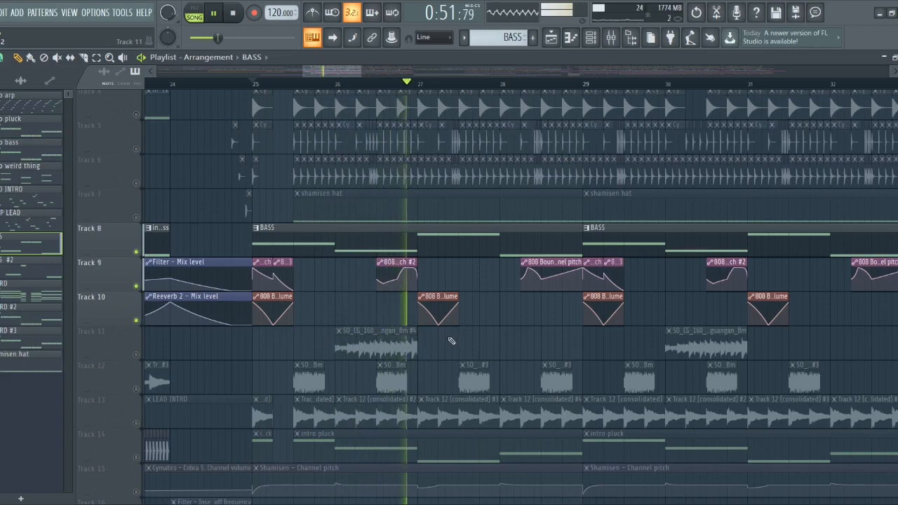
pyautogui.scroll(-4, 491, 355)
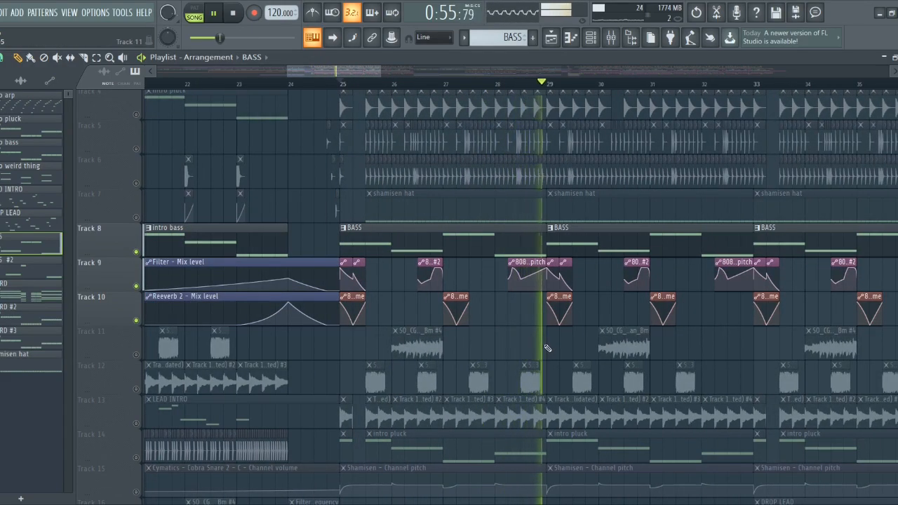
pyautogui.scroll(-2, 538, 348)
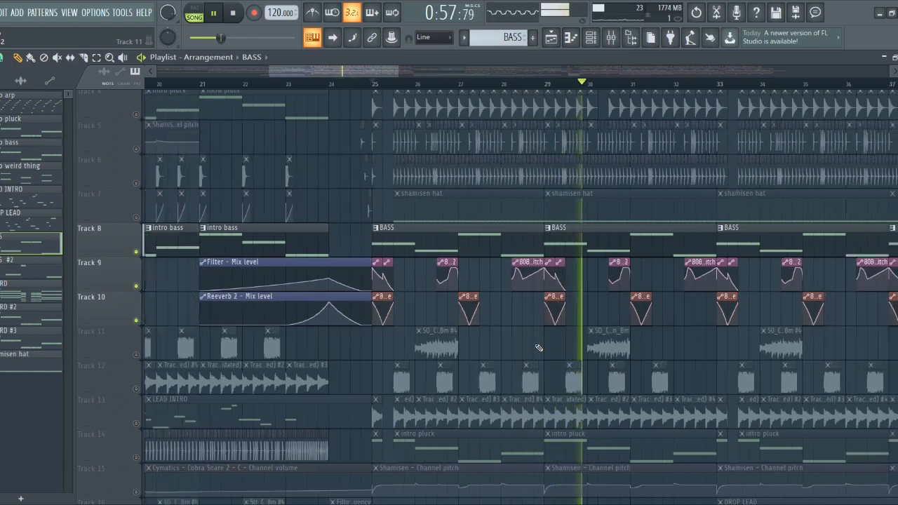
pyautogui.scroll(-2, 538, 348)
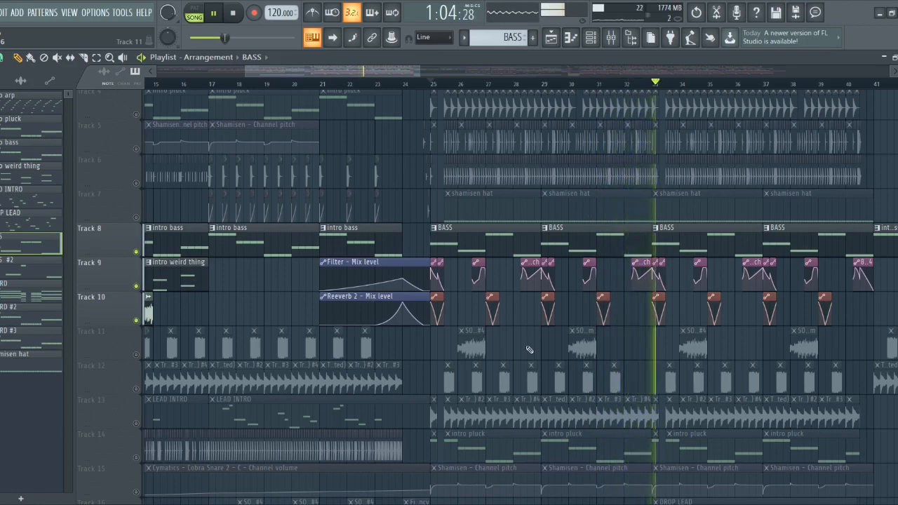
pyautogui.press('space')
# - Turn all playlist tracks back on and examine the 808 automation and the guzheng clips on Tracks 11 and 12
pyautogui.scroll(3, 461, 320)
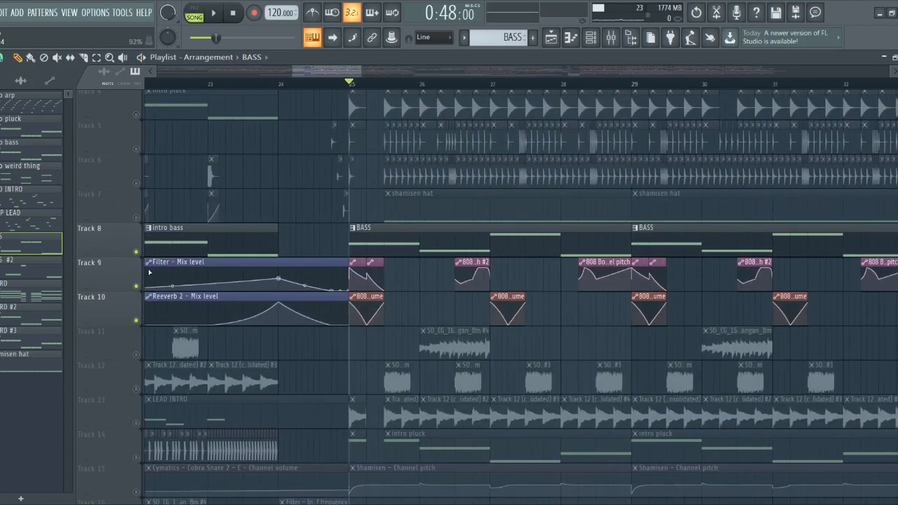
pyautogui.scroll(-5, 287, 357)
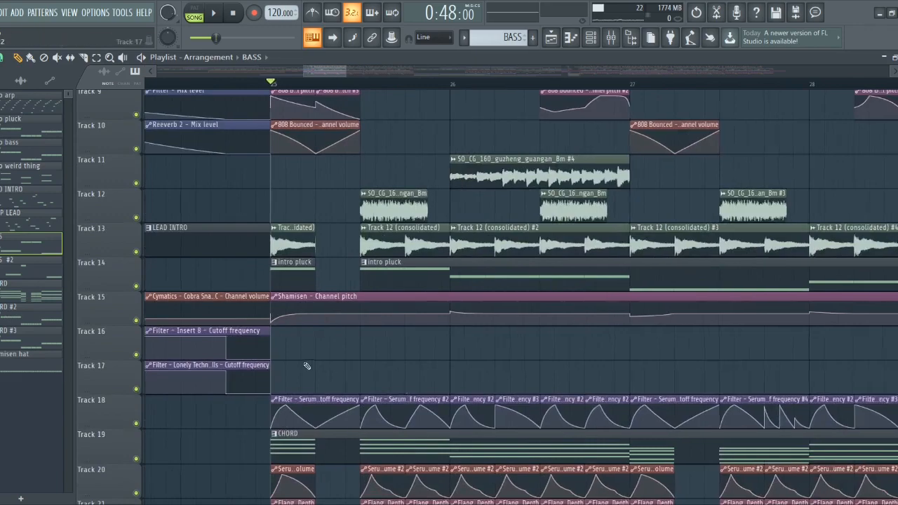
pyautogui.scroll(4, 246, 235)
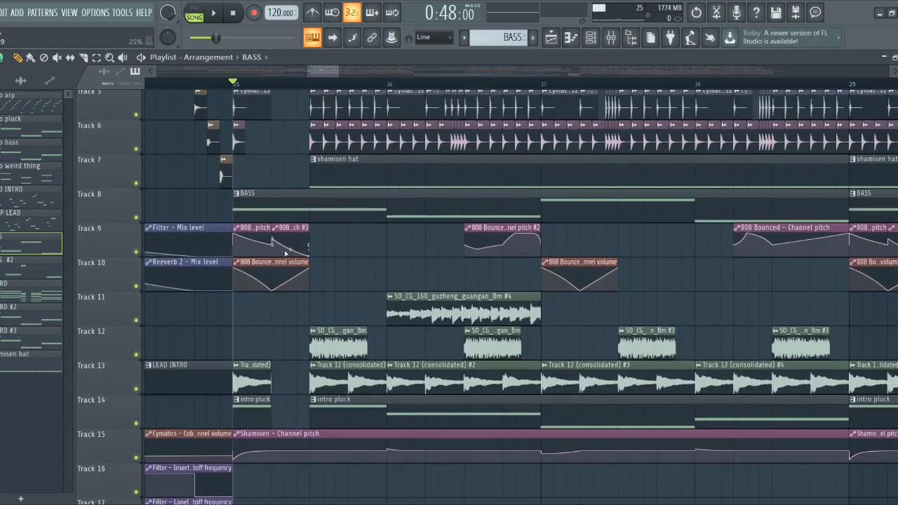
pyautogui.scroll(-2, 286, 253)
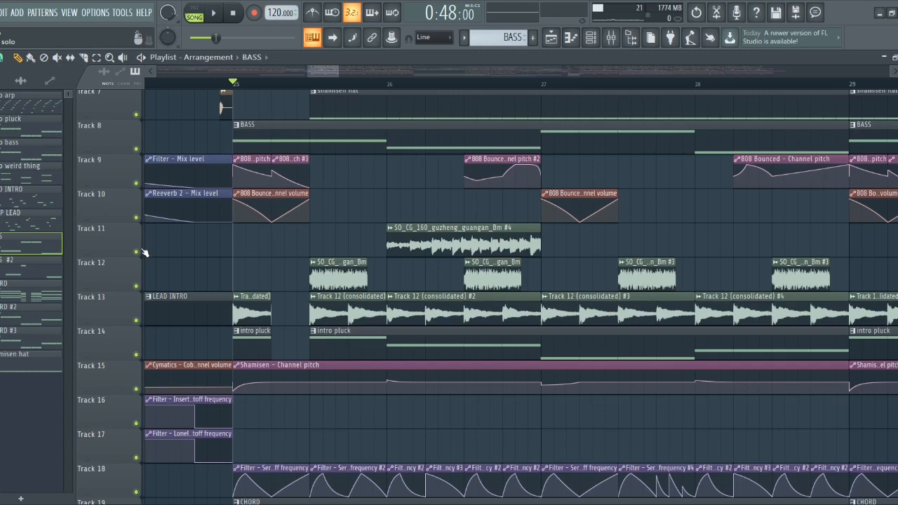
pyautogui.scroll(-5, 144, 253)
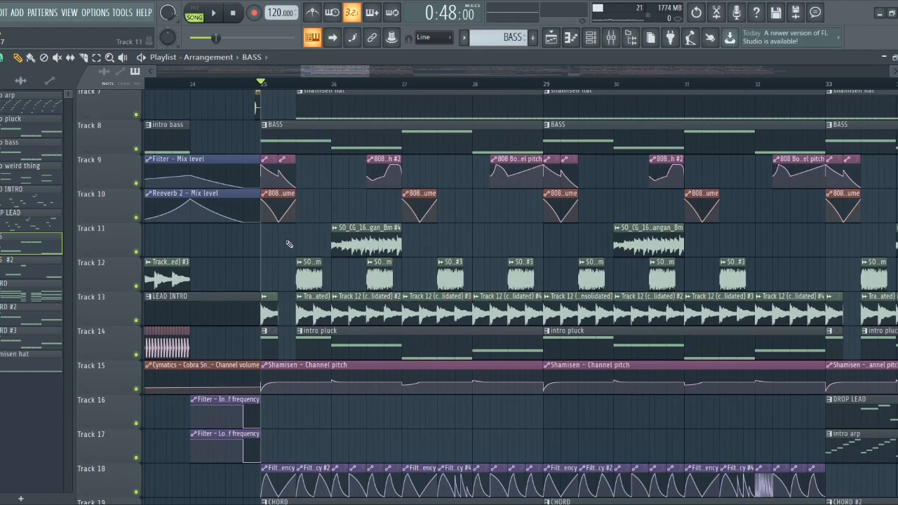
pyautogui.scroll(5, 293, 244)
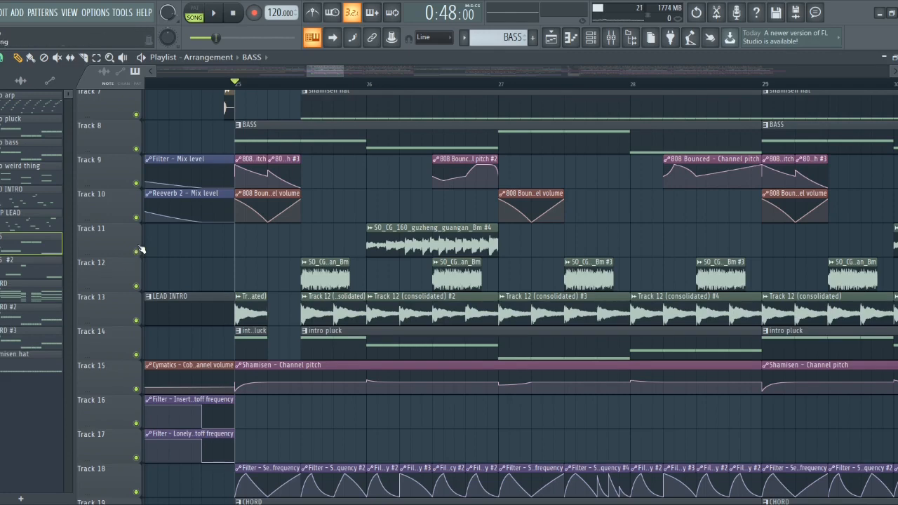
# - Solo Track 11, turn on Tracks 12 and 13 with it, and play these melodic audio layers from bar 25
pyautogui.rightClick(137, 252)
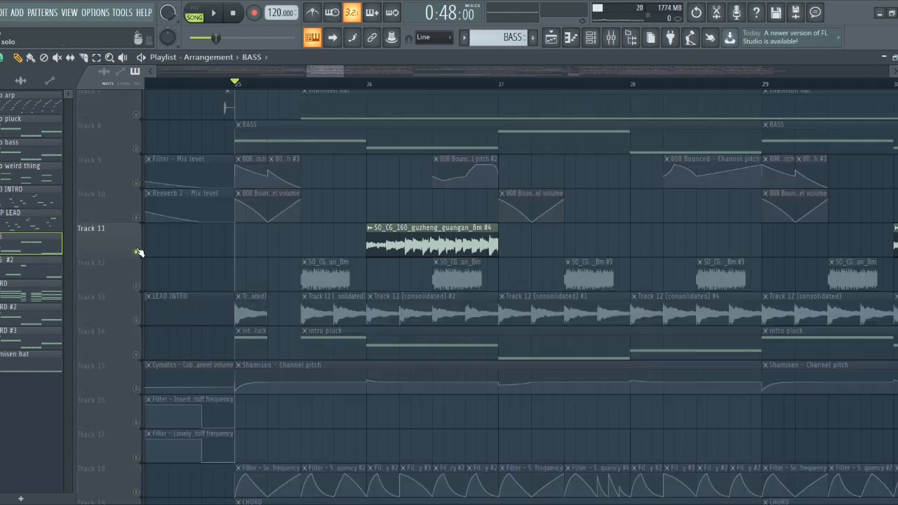
pyautogui.click(137, 287)
pyautogui.click(136, 321)
pyautogui.scroll(-3, 311, 240)
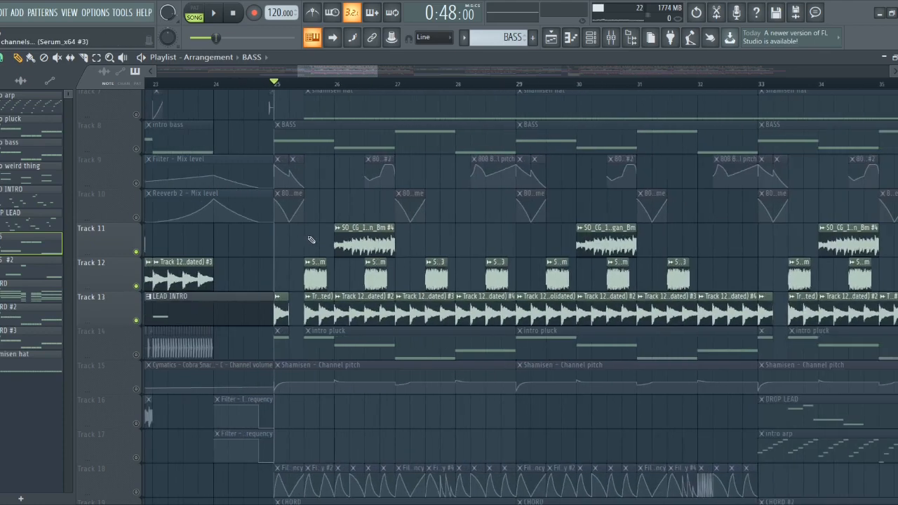
pyautogui.scroll(4, 315, 245)
pyautogui.press('space')
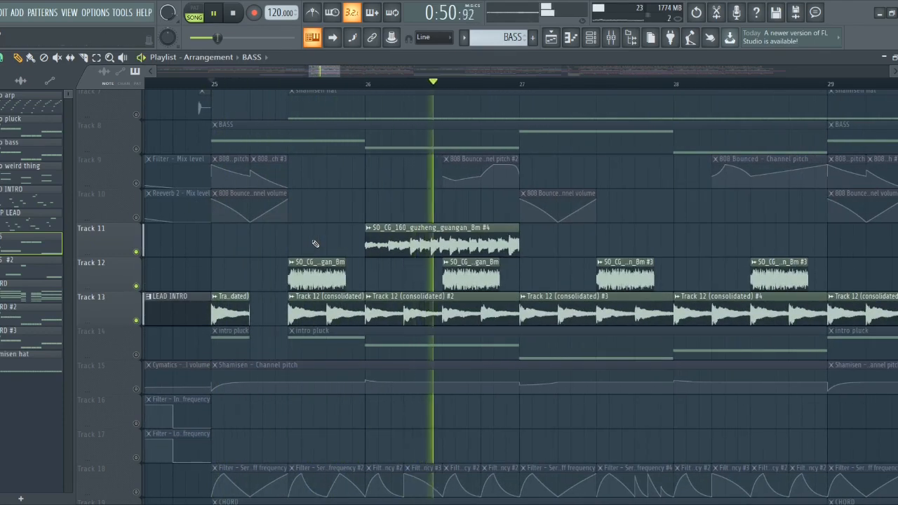
pyautogui.press('space')
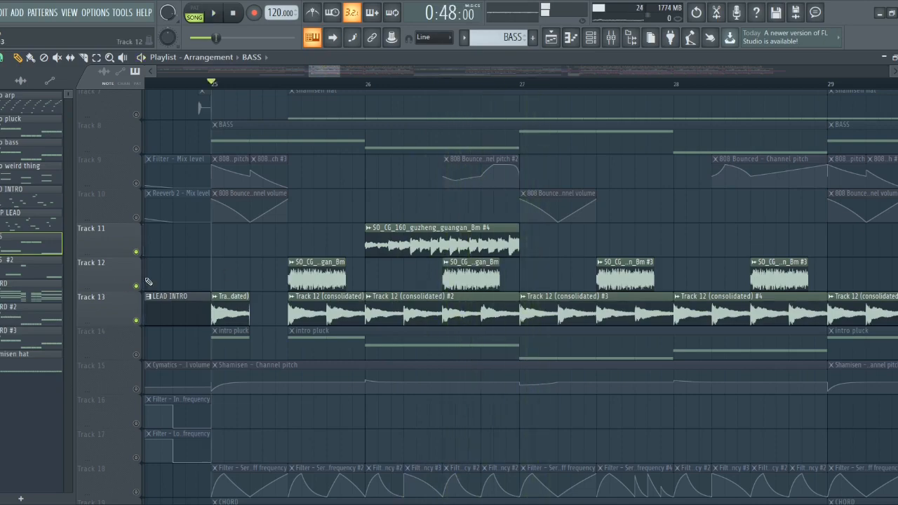
# - Turn all playlist tracks back on and solo Track 14 with the intro pluck pattern
pyautogui.scroll(-3, 203, 279)
pyautogui.scroll(-5, 203, 279)
pyautogui.scroll(3, 160, 193)
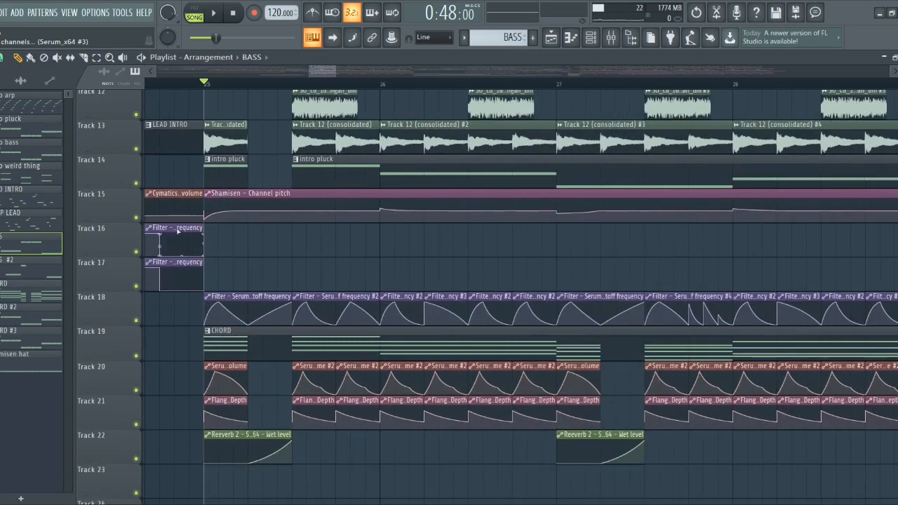
pyautogui.keyDown('ctrl'); pyautogui.click(136, 183); pyautogui.keyUp('ctrl')
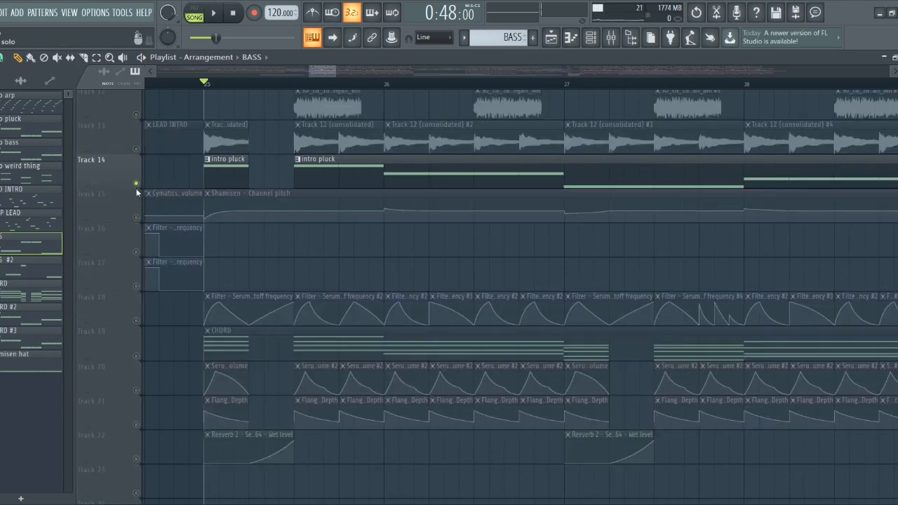
# - Play the intro pluck with Track 15's Shamisen channel pitch automation from bar 25, then turn all playlist tracks back on
pyautogui.click(136, 218)
pyautogui.press('space')
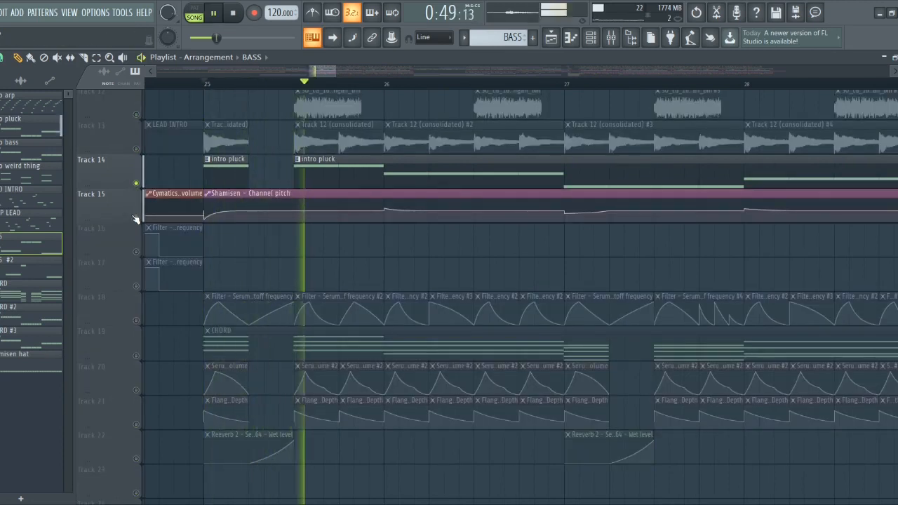
pyautogui.press('space')
pyautogui.keyDown('ctrl'); pyautogui.click(137, 218); pyautogui.keyUp('ctrl')
# - Solo Track 18, turn on Tracks 19 to 22 with it, and play the chords with their automation from bar 25
pyautogui.scroll(-2, 387, 251)
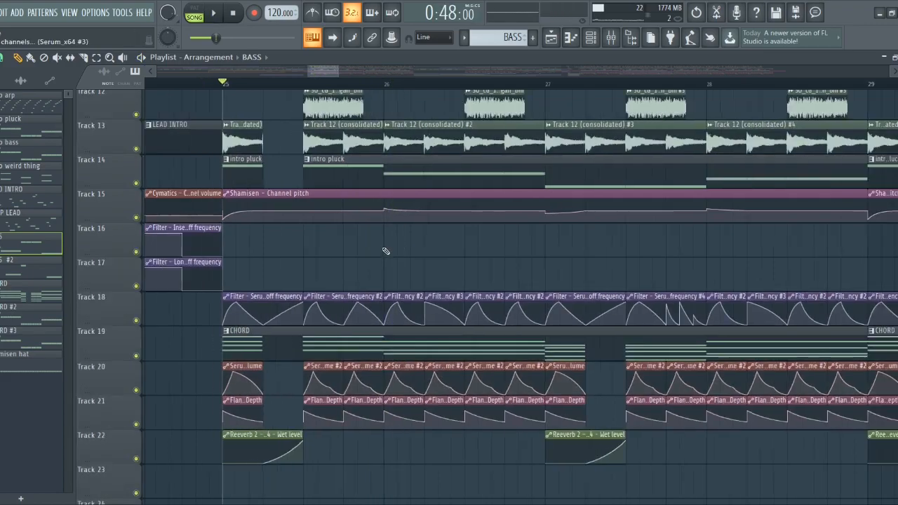
pyautogui.scroll(-4, 384, 247)
pyautogui.scroll(1, 214, 260)
pyautogui.scroll(6, 272, 237)
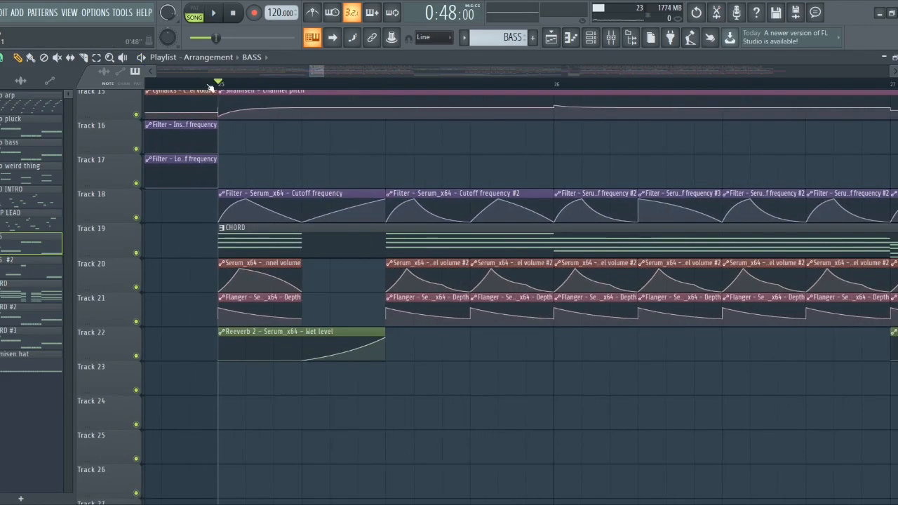
pyautogui.scroll(-5, 182, 187)
pyautogui.rightClick(136, 218)
pyautogui.moveTo(140, 249); pyautogui.dragTo(136, 357)
pyautogui.scroll(-3, 242, 375)
pyautogui.scroll(-2, 242, 375)
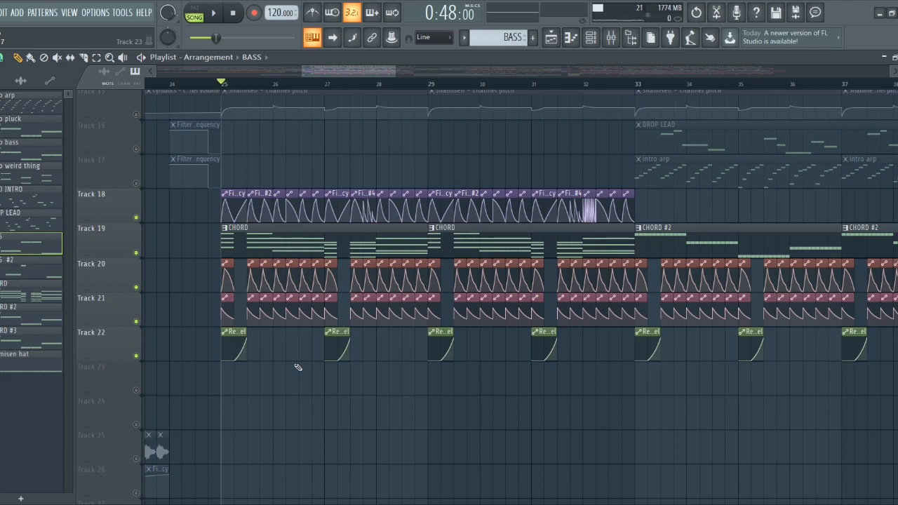
pyautogui.press('space')
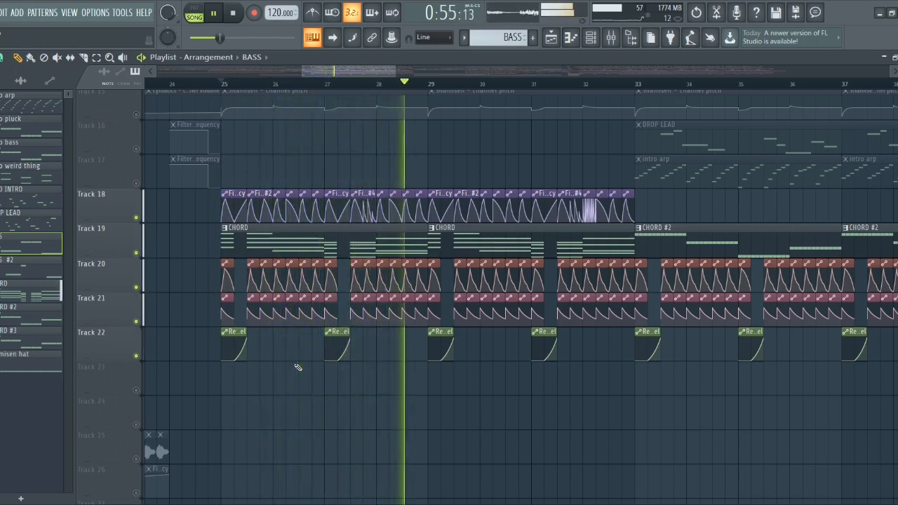
pyautogui.press('space')
# - Select the CHORD pattern, examine the Serum_x64 #5 notes in the piano roll, and mute that channel
pyautogui.click(319, 246)
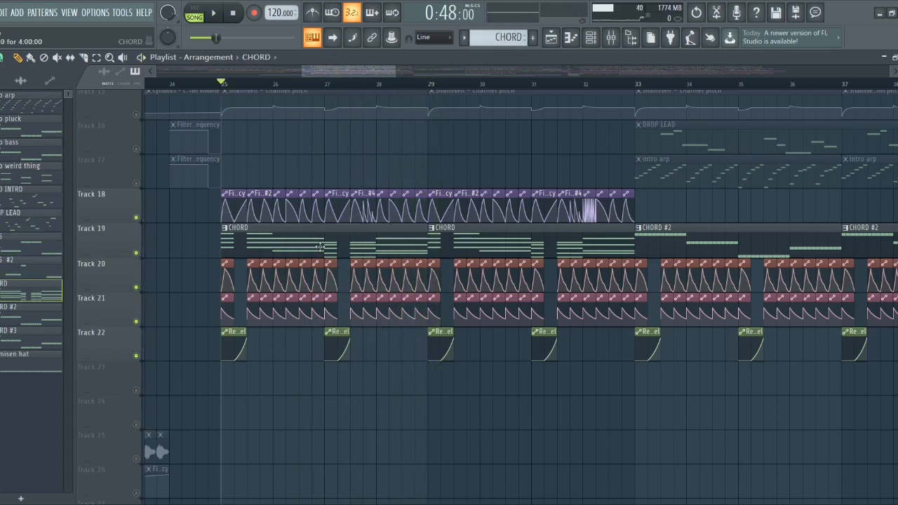
pyautogui.click(571, 38)
pyautogui.scroll(-3, 309, 333)
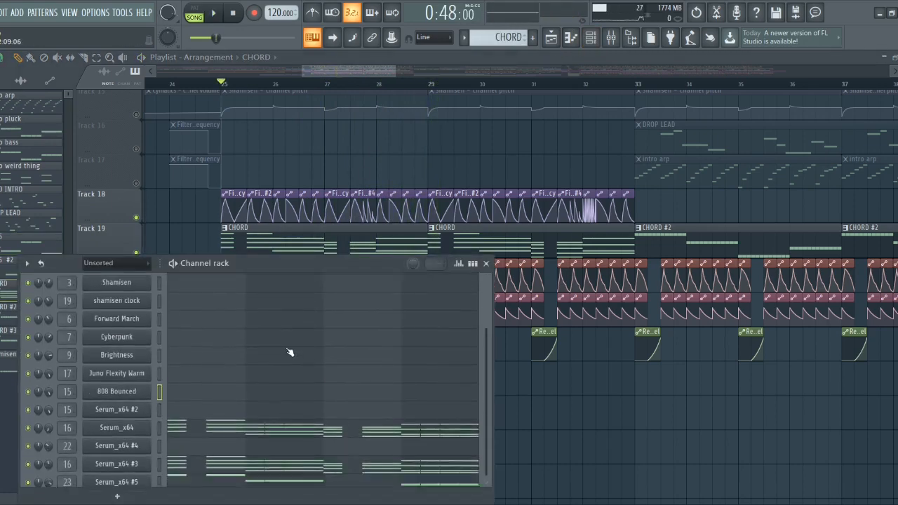
pyautogui.click(226, 468)
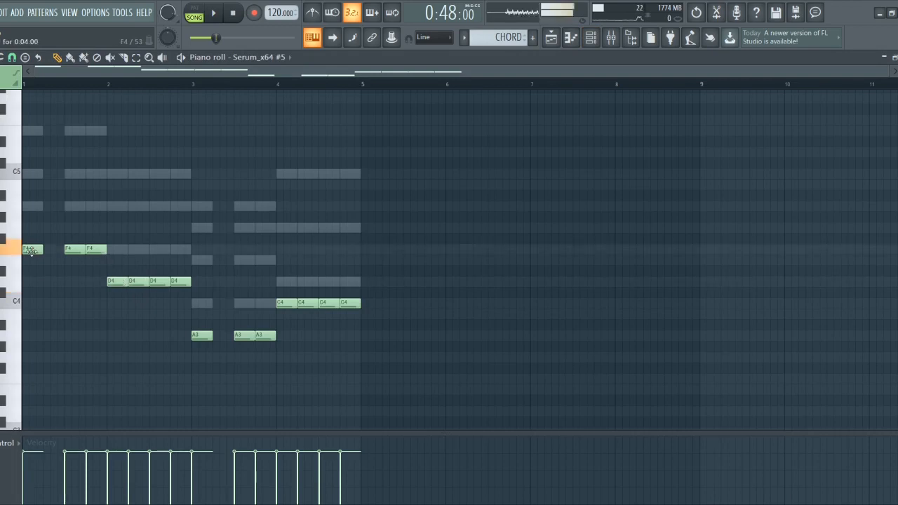
pyautogui.press('Escape')
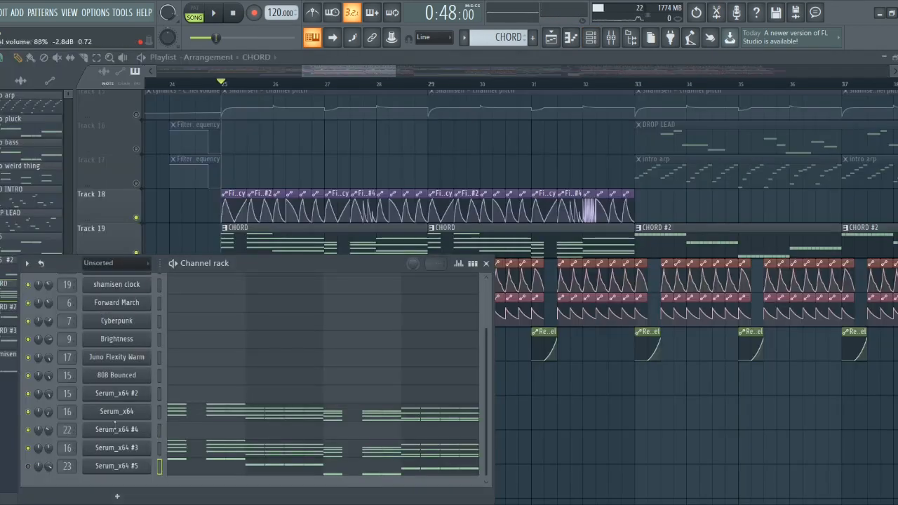
# - Play the chord layers from bar 25, then play them again with the Serum_x64 insert 16 selected in the mixer
pyautogui.press('F6')
pyautogui.scroll(-3, 326, 404)
pyautogui.press('space')
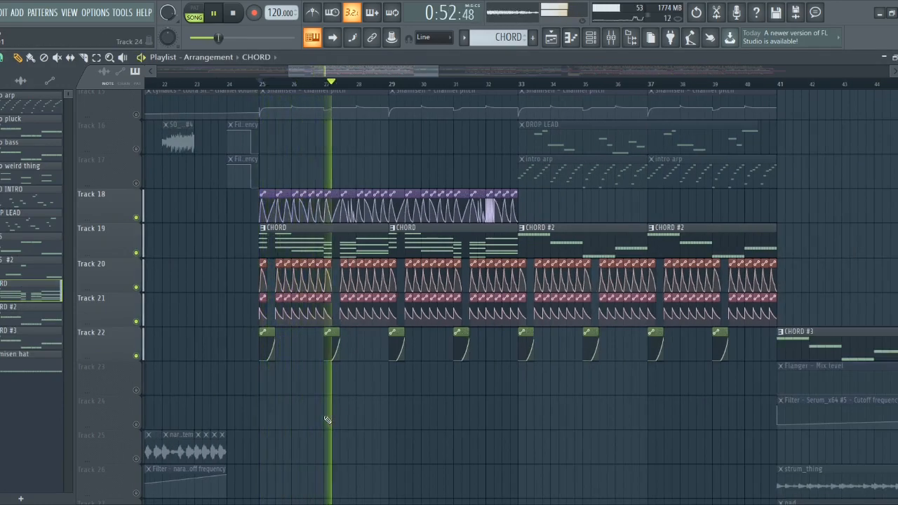
pyautogui.click(613, 35)
pyautogui.press('space')
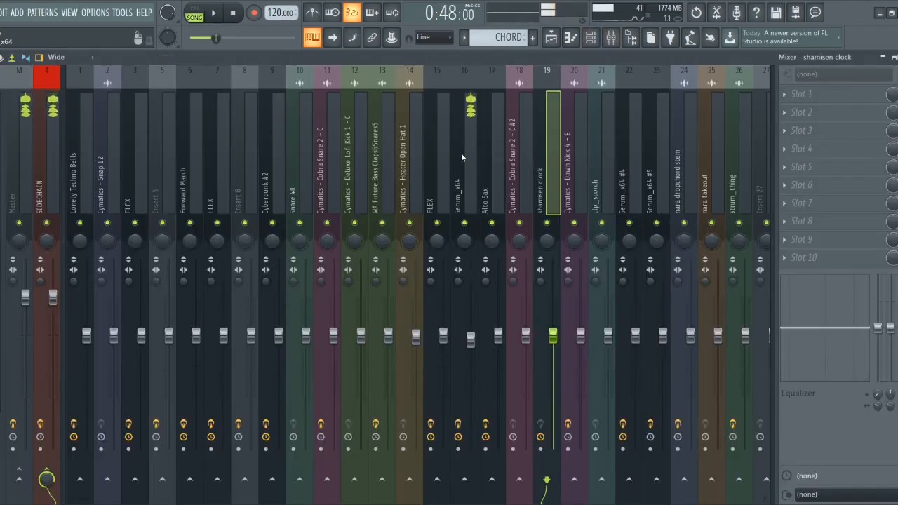
pyautogui.click(461, 152)
pyautogui.press('space')
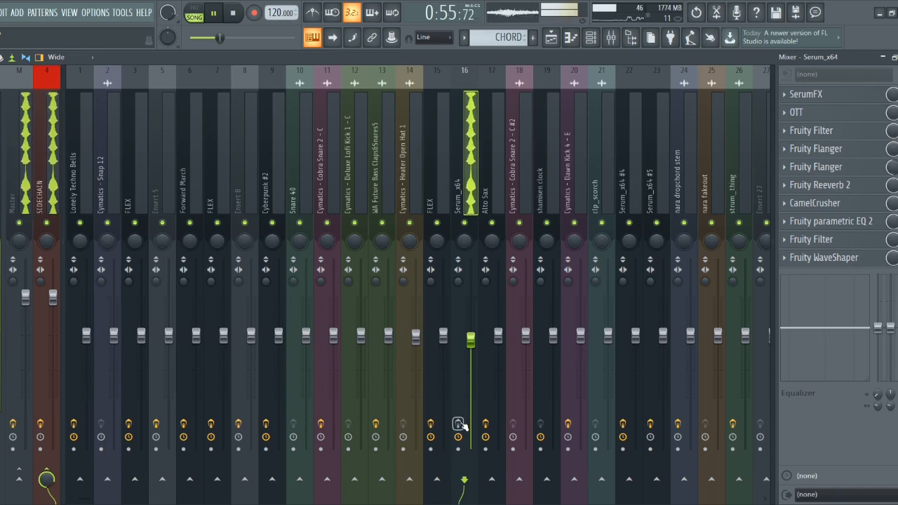
pyautogui.press('space')
# - Solo Track 19, play the chords without automation from bar 25, and open the Serum_x64 synth
pyautogui.press('F5')
pyautogui.scroll(4, 232, 335)
pyautogui.keyDown('ctrl'); pyautogui.click(135, 254); pyautogui.keyUp('ctrl')
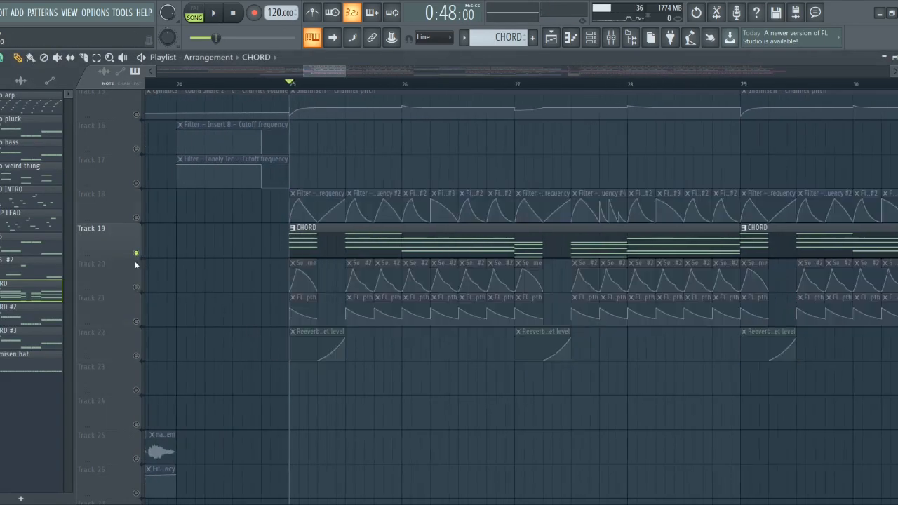
pyautogui.press('space')
pyautogui.click(591, 38)
pyautogui.press('space')
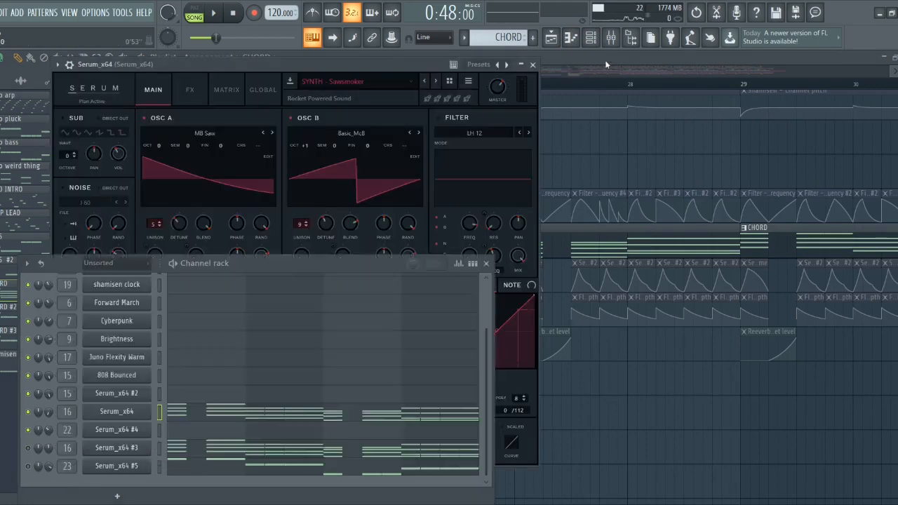
# - Check the Serum_x64 effects chain in the mixer and play the soloed chords once more
pyautogui.click(611, 38)
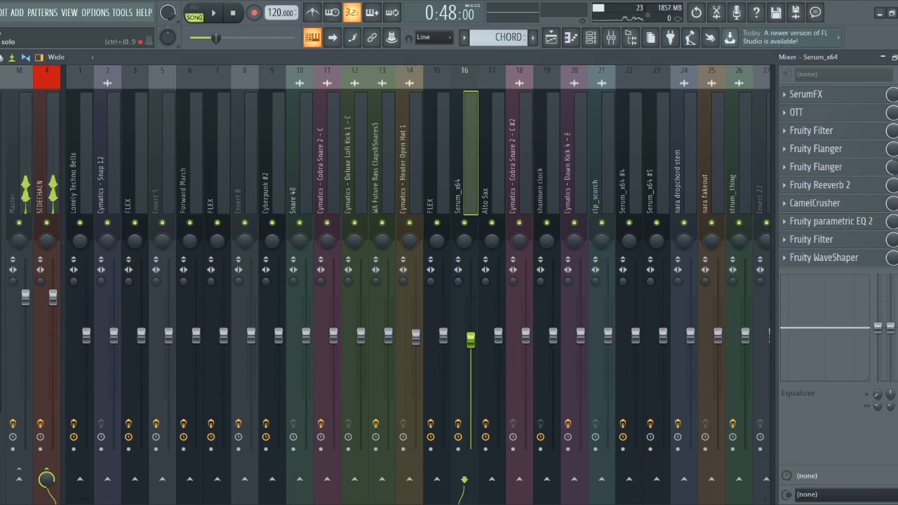
pyautogui.press('space')
pyautogui.press('F9')
pyautogui.press('space')
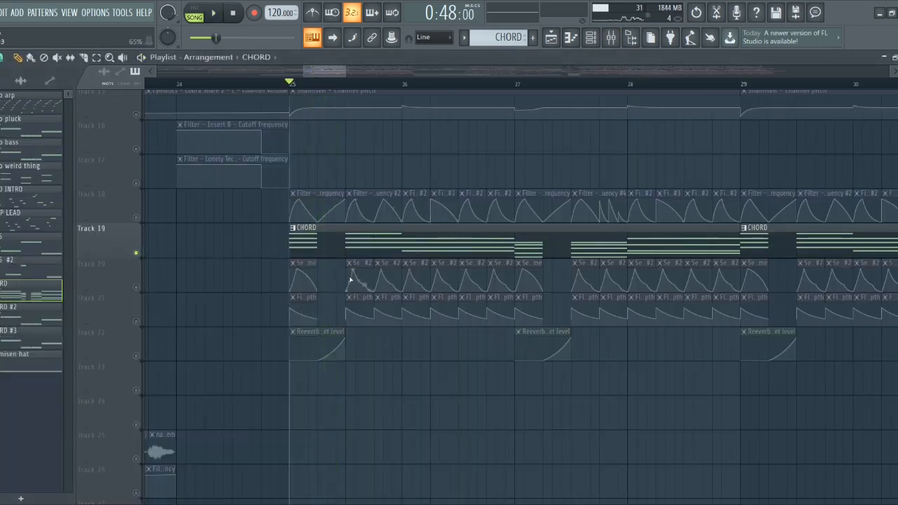
# - Turn on Track 20's channel volume automation with the chords and play them from bar 25 with the mixer shown
pyautogui.scroll(6, 262, 318)
pyautogui.click(137, 287)
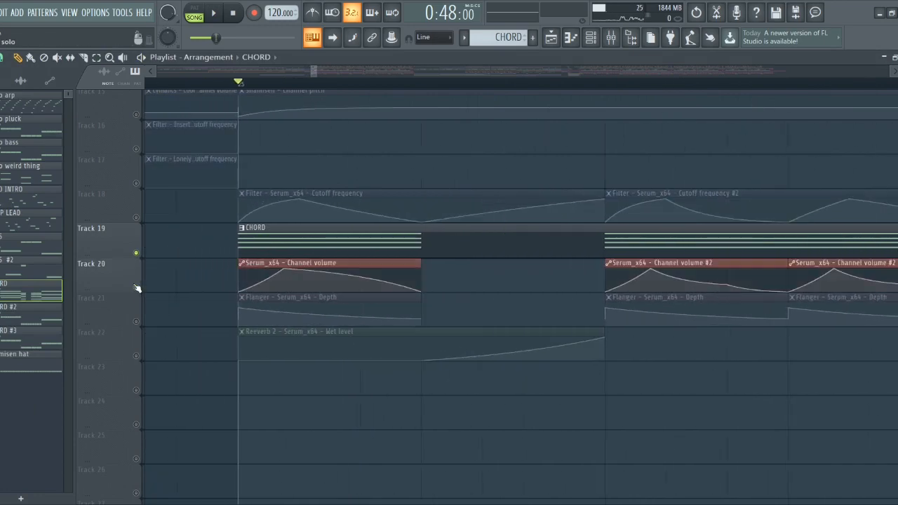
pyautogui.scroll(-5, 227, 291)
pyautogui.press('space')
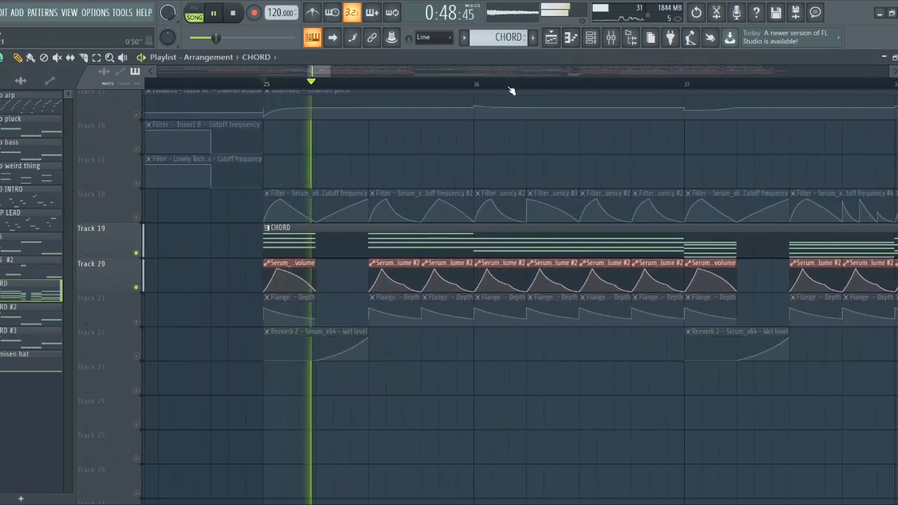
pyautogui.click(611, 40)
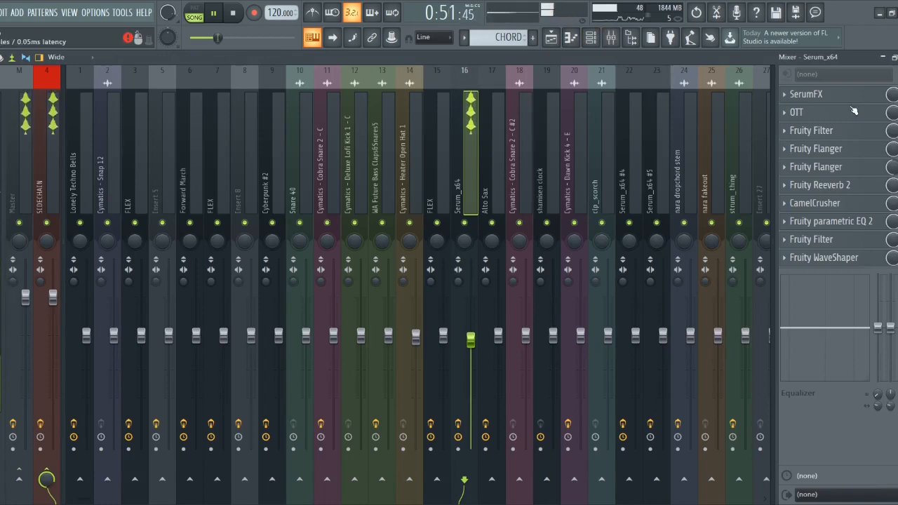
pyautogui.press('space')
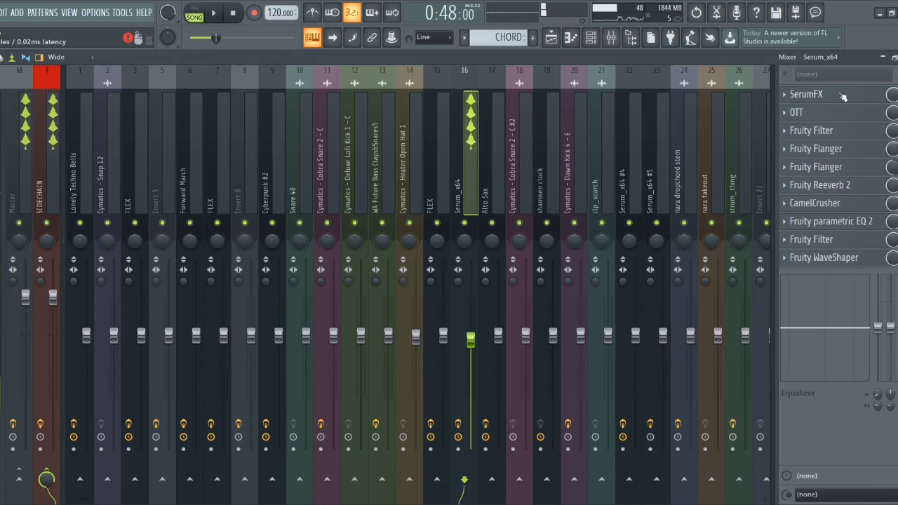
# - Look at SerumFX on the insert, then examine the Serum_x64 synth's oscillator and FX settings, including Hyper/Dimension
pyautogui.click(800, 94)
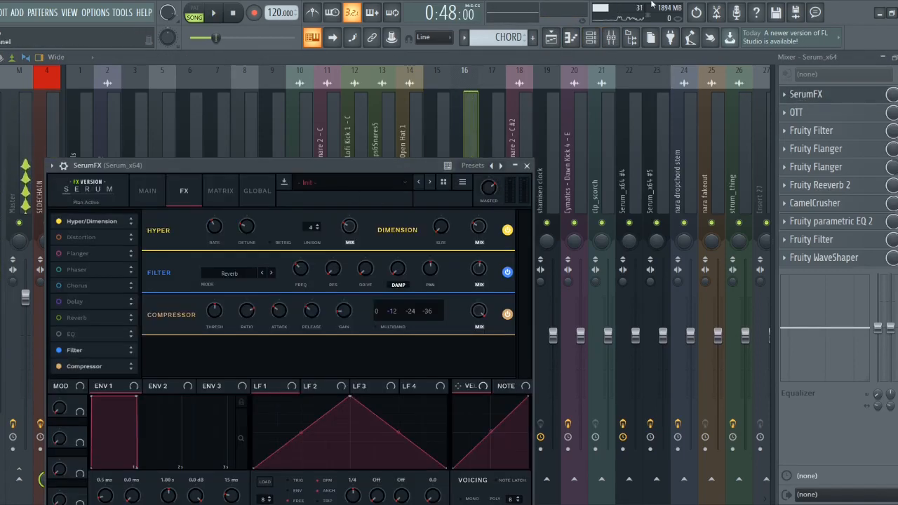
pyautogui.press('Escape')
pyautogui.click(595, 37)
pyautogui.click(140, 413)
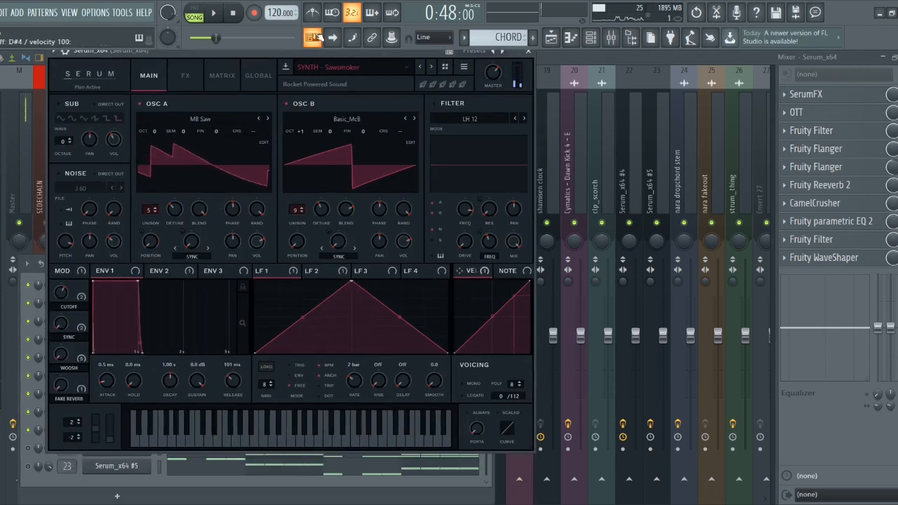
pyautogui.click(186, 76)
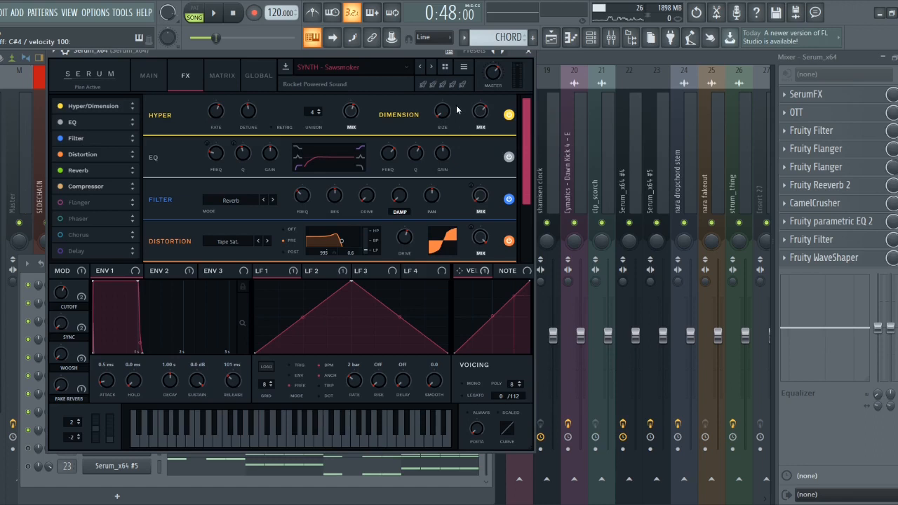
pyautogui.click(510, 115)
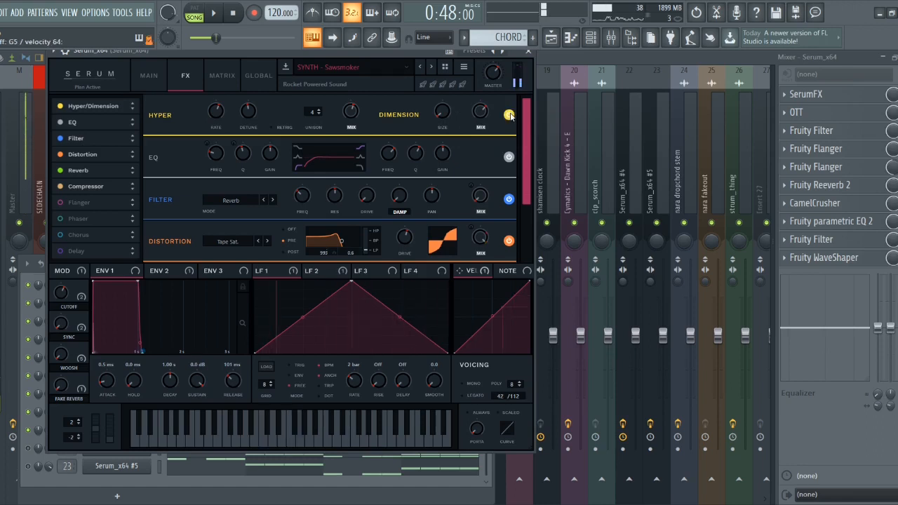
pyautogui.click(528, 53)
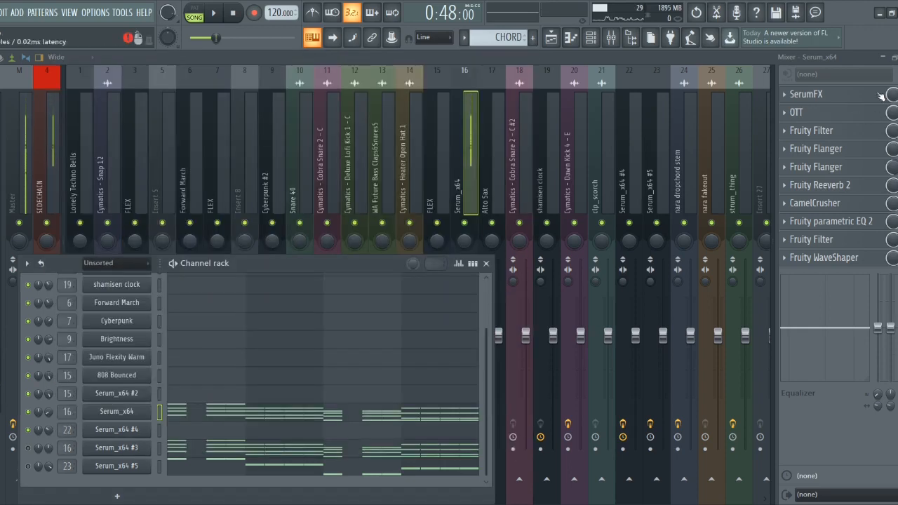
# - Reopen SerumFX on the Serum_x64 insert and turn off its Filter and Compressor modules
pyautogui.click(857, 94)
pyautogui.moveTo(313, 161); pyautogui.dragTo(310, 68)
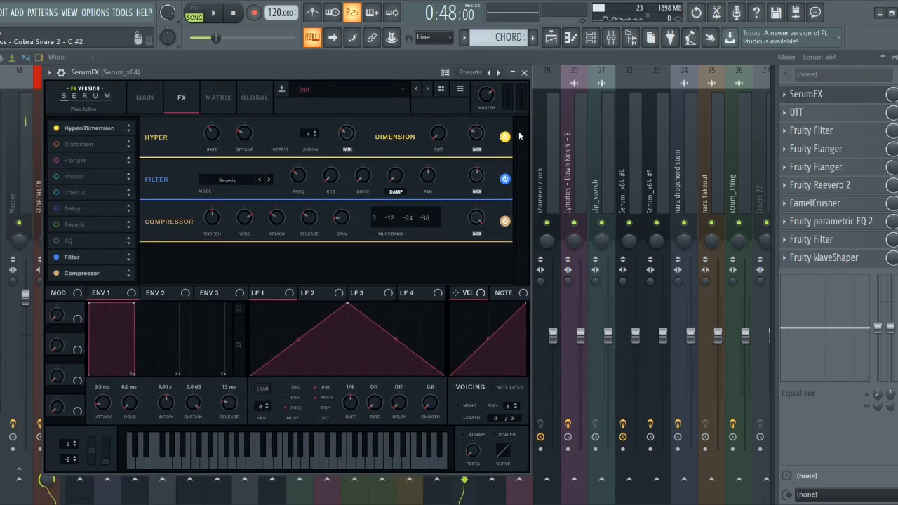
pyautogui.click(835, 96)
pyautogui.click(839, 98)
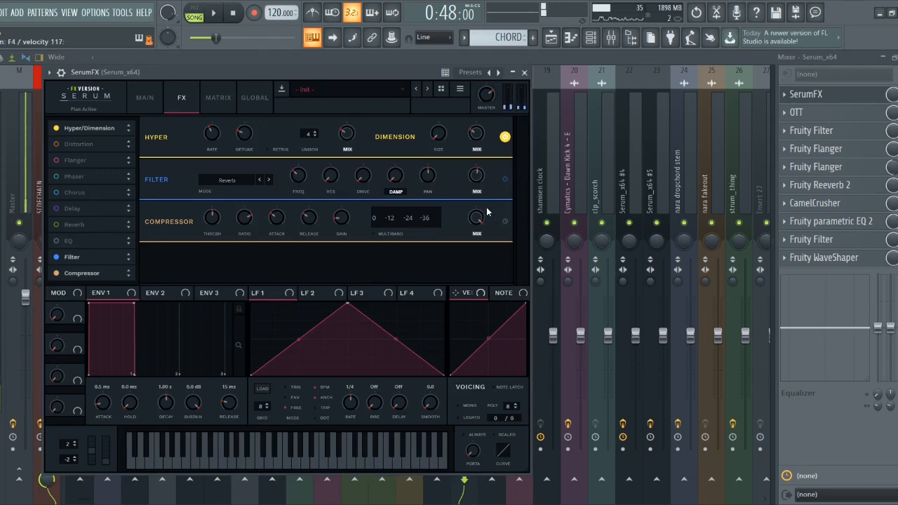
pyautogui.click(835, 96)
# - Close the channel rack over the playlist and bring the mixer back up
pyautogui.click(611, 38)
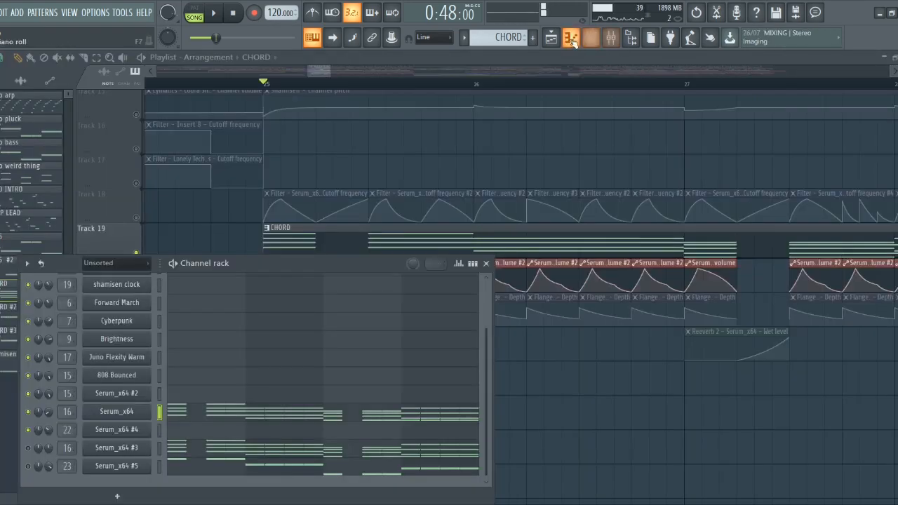
pyautogui.press('space')
pyautogui.click(591, 38)
pyautogui.press('space')
pyautogui.click(613, 40)
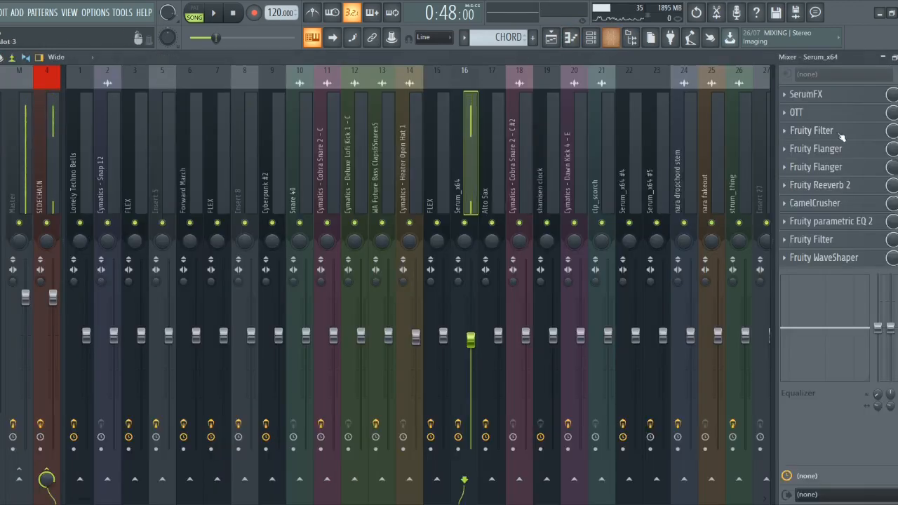
# - Turn SerumFX's Reverb filter module back on, audition the sound with it, and close the plugin
pyautogui.click(814, 94)
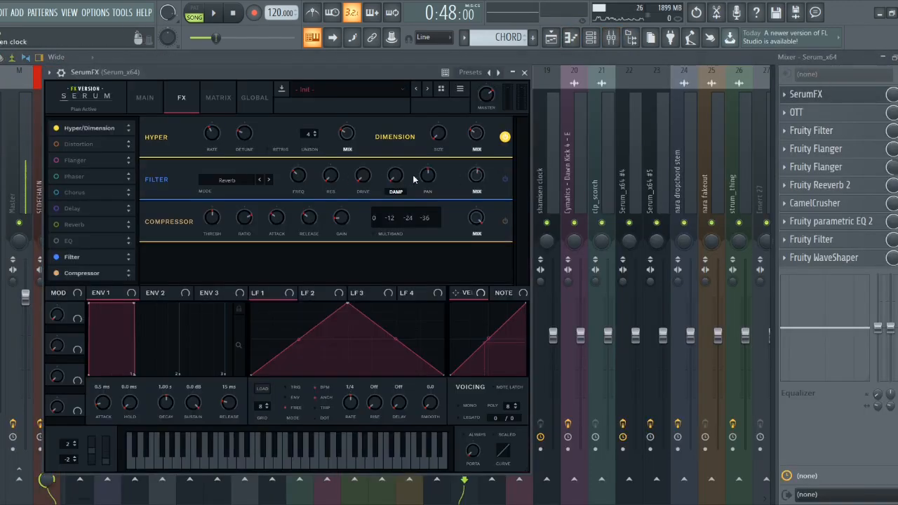
pyautogui.click(232, 181)
pyautogui.click(237, 176)
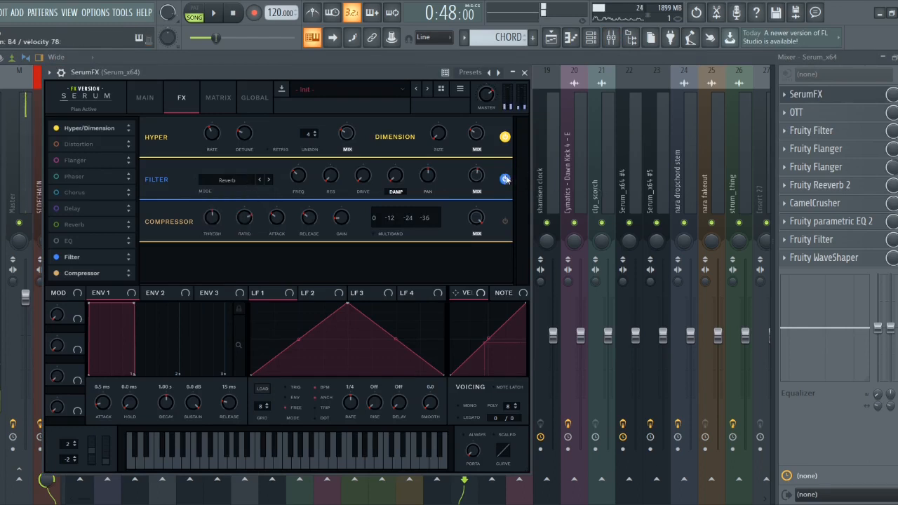
pyautogui.moveTo(487, 181)
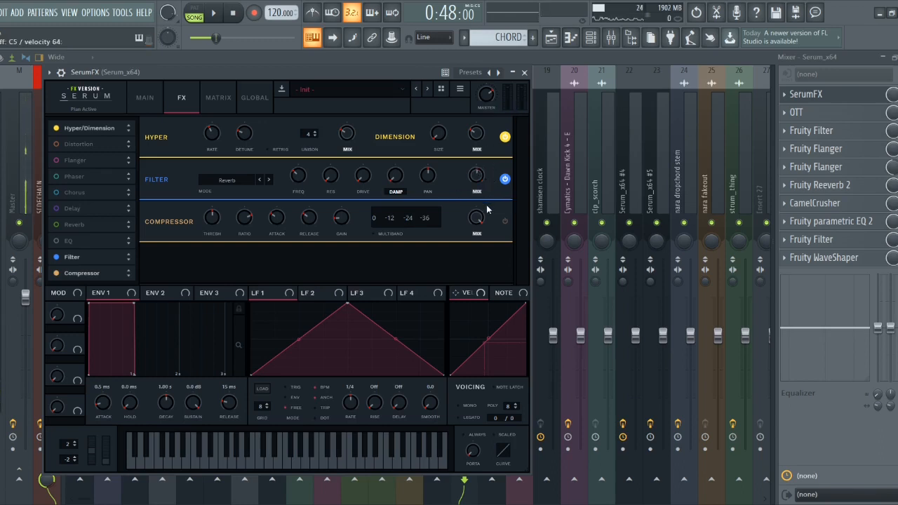
pyautogui.click(524, 71)
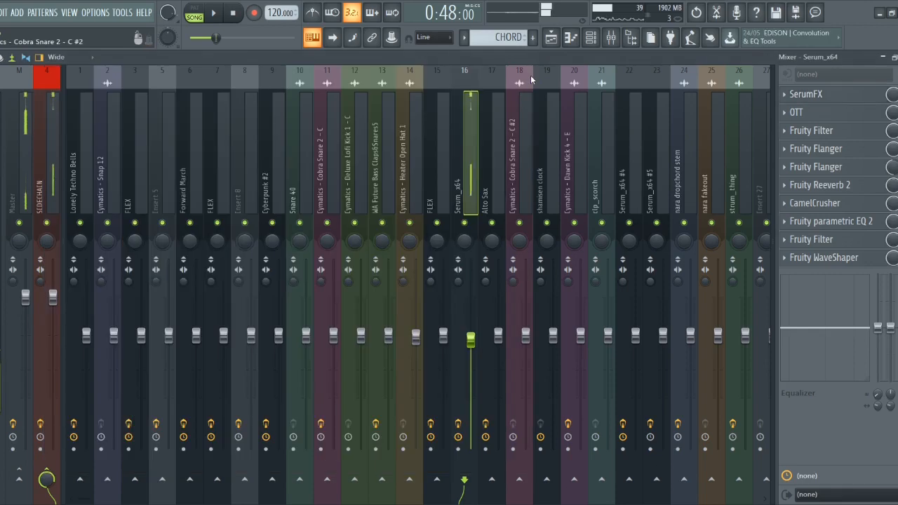
# - Check the OTT effect on the Serum_x64 insert, then open the first Fruity Filter in its chain
pyautogui.click(847, 116)
pyautogui.press('Escape')
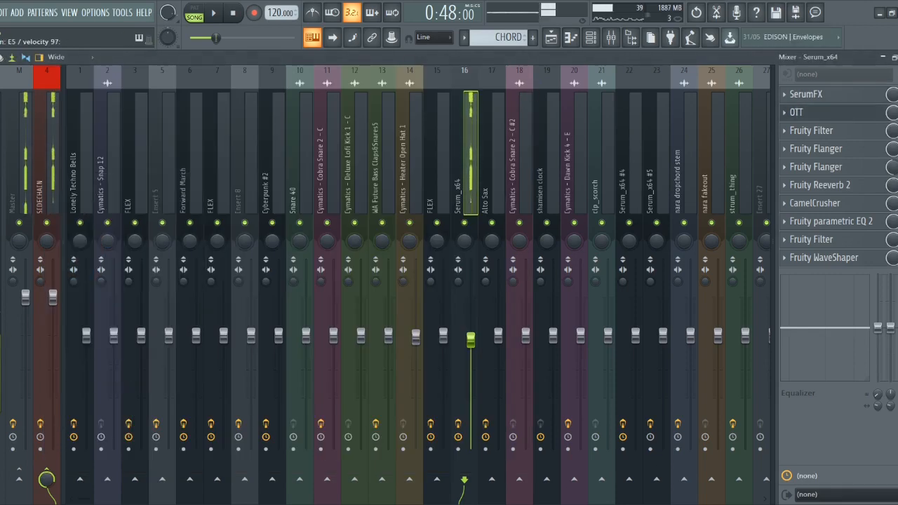
pyautogui.click(864, 132)
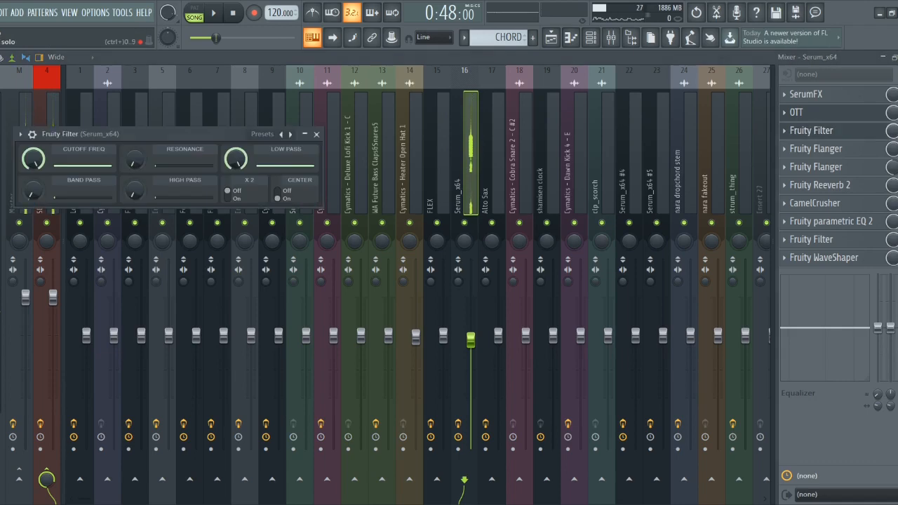
# - Close the Fruity Filter, unmute Track 18's filter cutoff automation and play the chord section from bar 25
pyautogui.press('Escape')
pyautogui.press('Escape')
pyautogui.press('Escape')
pyautogui.press('Escape')
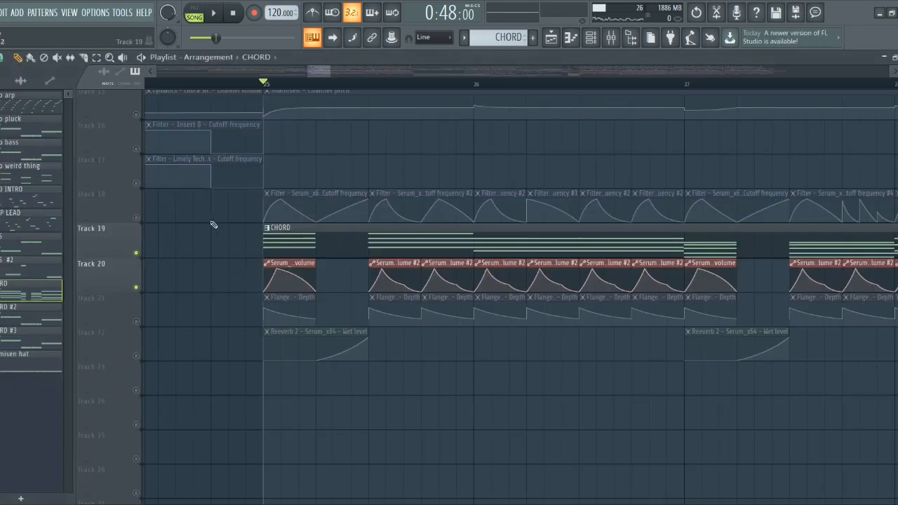
pyautogui.click(137, 218)
pyautogui.press('space')
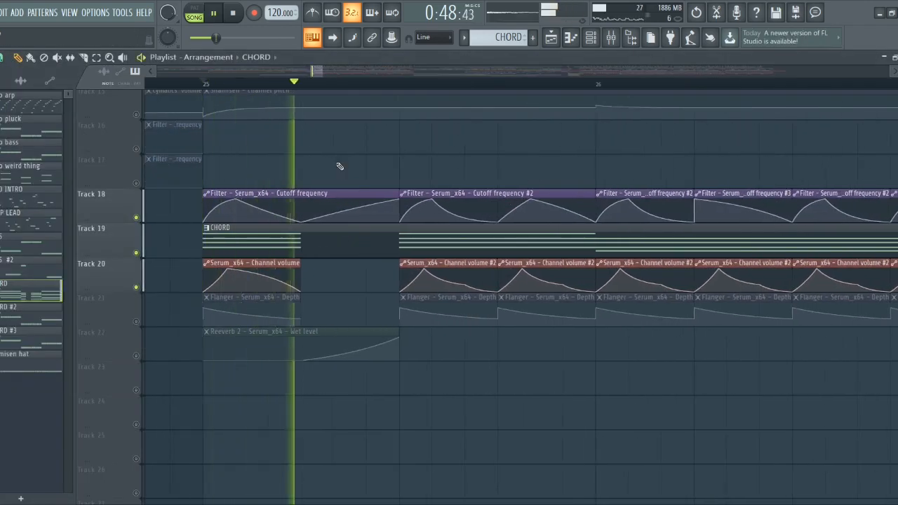
pyautogui.scroll(-2, 339, 166)
pyautogui.scroll(-1, 339, 166)
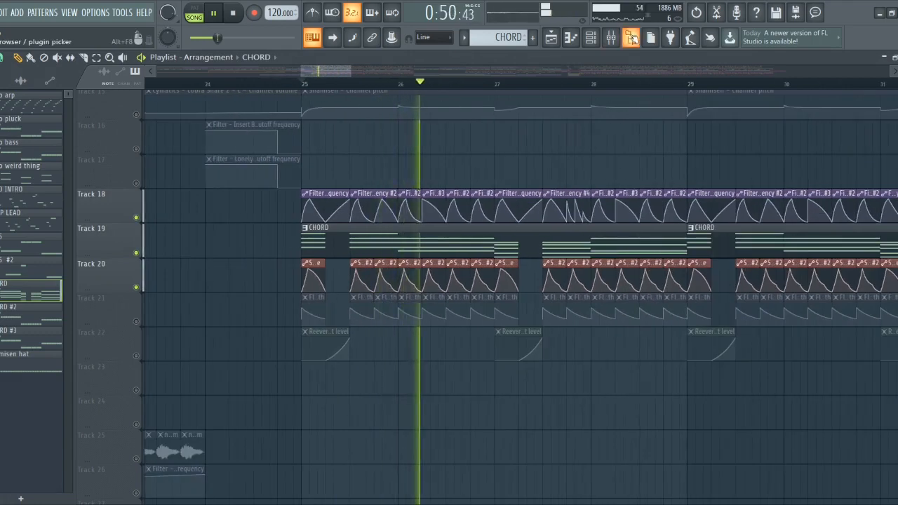
# - Examine the first Fruity Flanger on the Serum_x64 insert and audition the chords with its settings in view
pyautogui.click(610, 37)
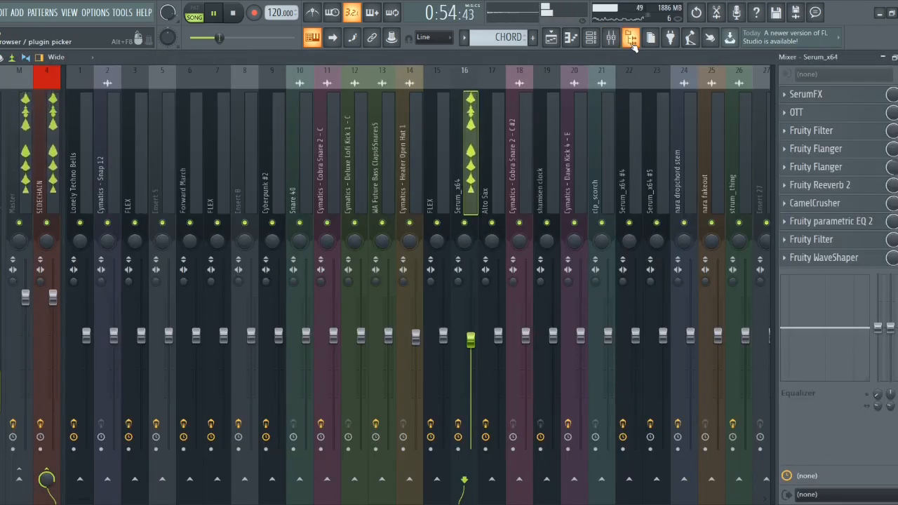
pyautogui.press('space')
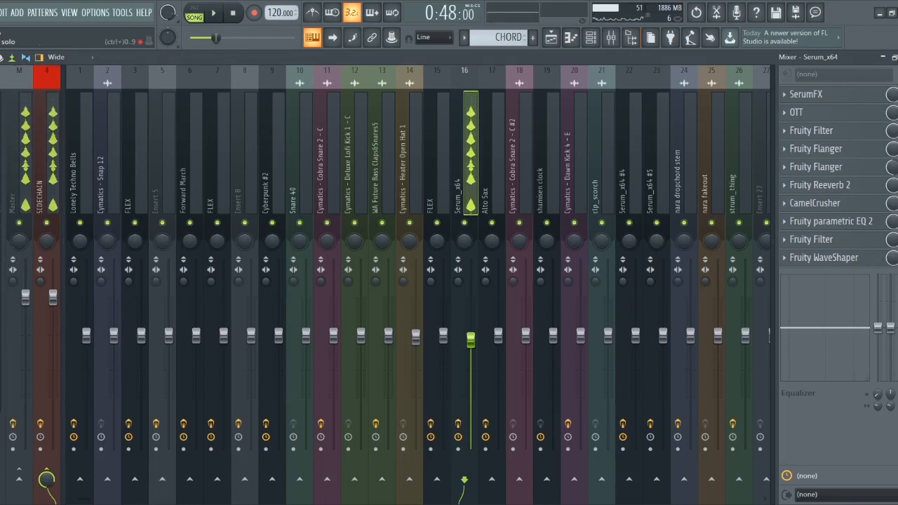
pyautogui.click(815, 134)
pyautogui.click(818, 150)
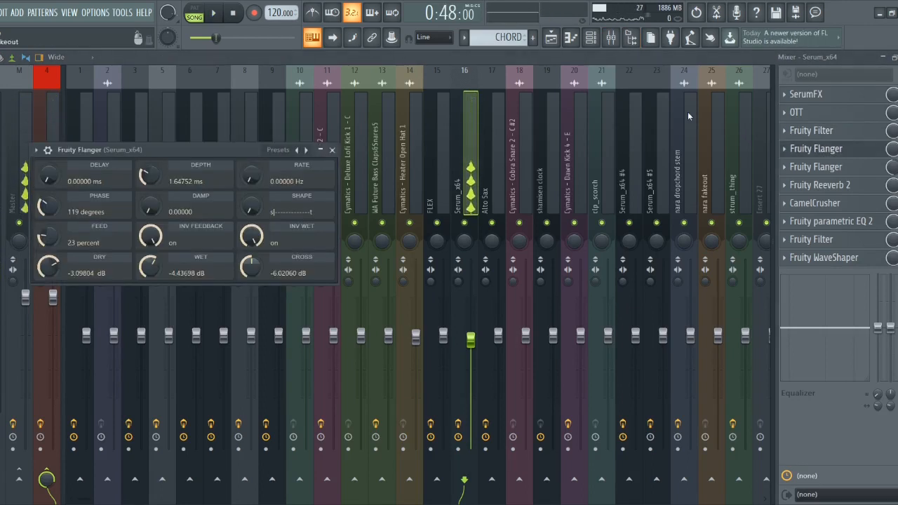
pyautogui.moveTo(254, 148); pyautogui.dragTo(263, 128)
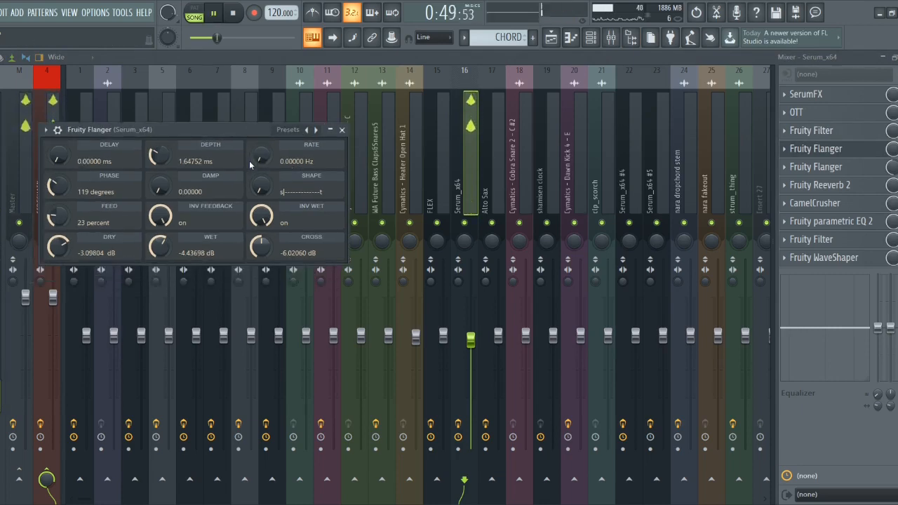
# - Unmute Track 21's flanger depth automation in the playlist and play the section from bar 25
pyautogui.press('F5')
pyautogui.press('space')
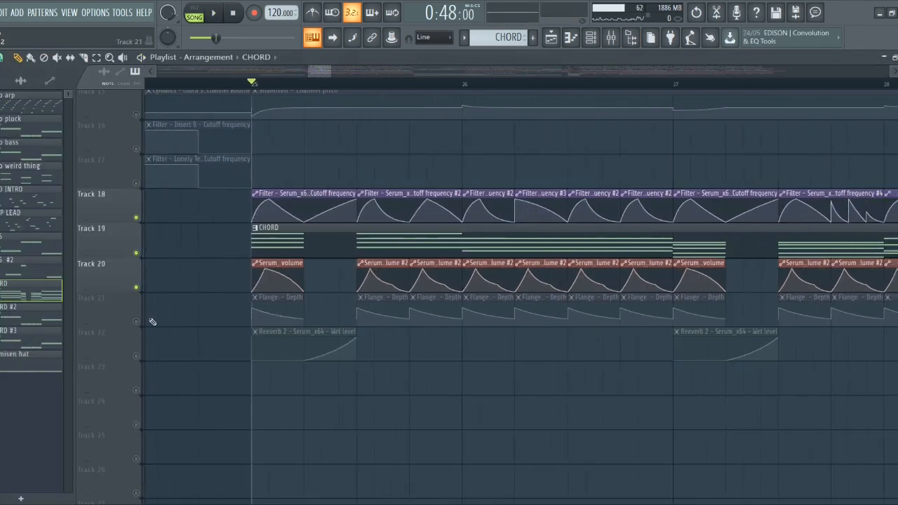
pyautogui.click(136, 321)
pyautogui.press('space')
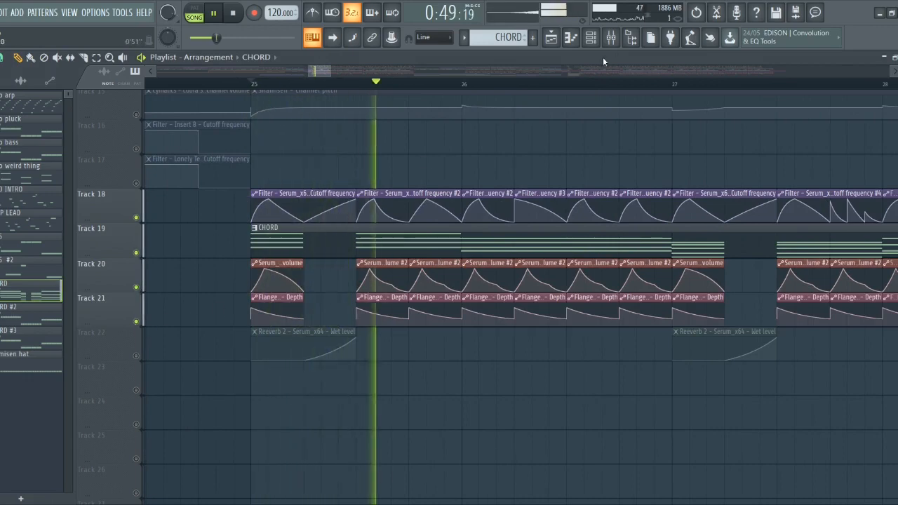
# - Check the Fruity Flanger and Fruity Reeverb 2 effects on the Serum_x64 insert
pyautogui.click(611, 37)
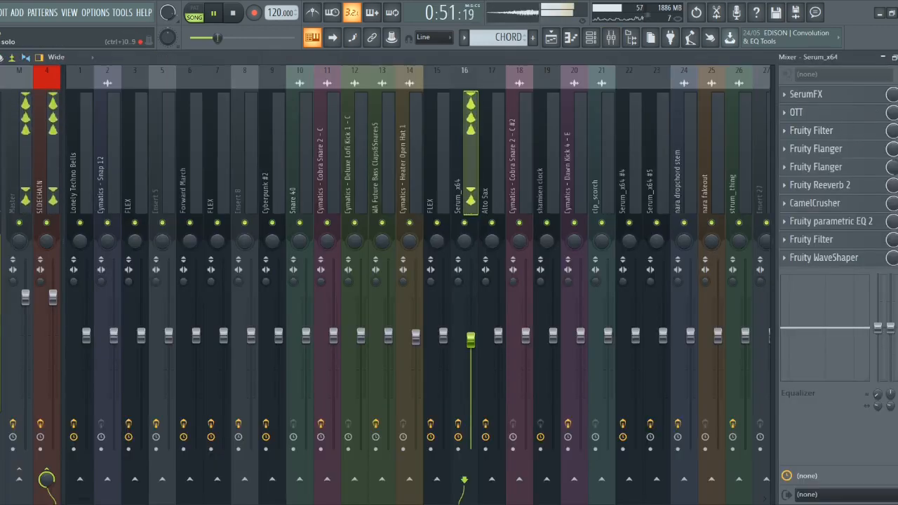
pyautogui.click(874, 151)
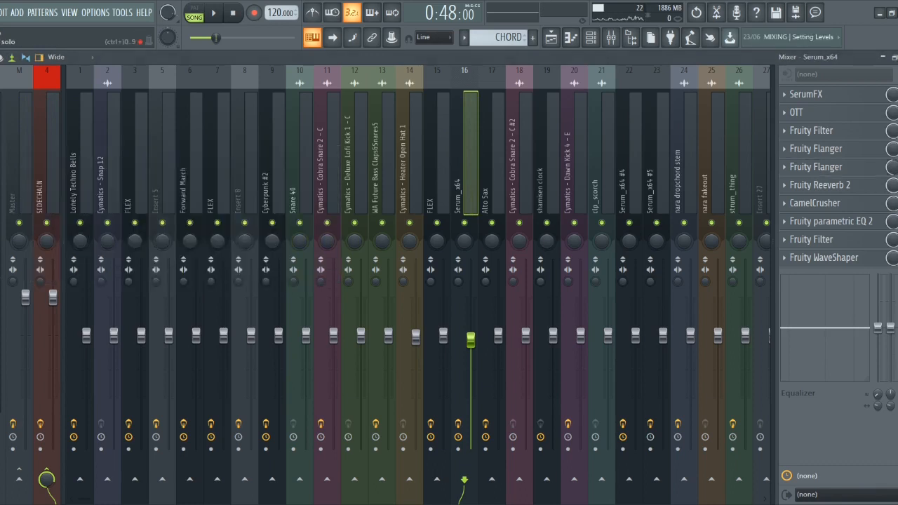
pyautogui.click(847, 188)
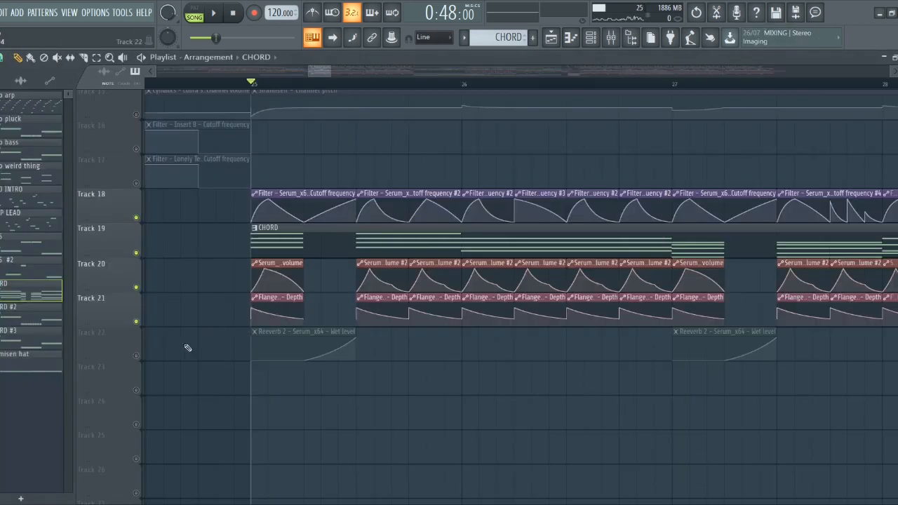
# - Unmute Track 22's Reeverb 2 wet level automation and play the section from bar 25
pyautogui.click(137, 357)
pyautogui.press('space')
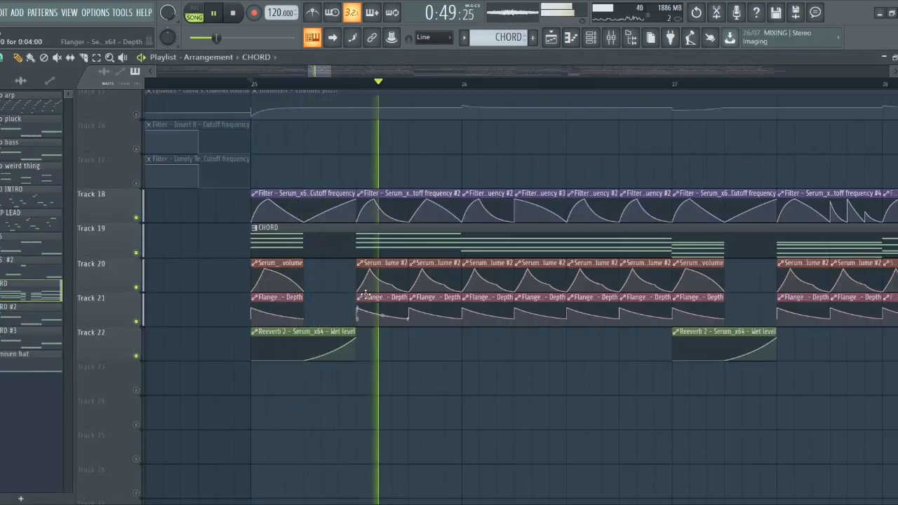
pyautogui.scroll(-3, 376, 290)
pyautogui.scroll(4, 376, 290)
pyautogui.scroll(-5, 449, 286)
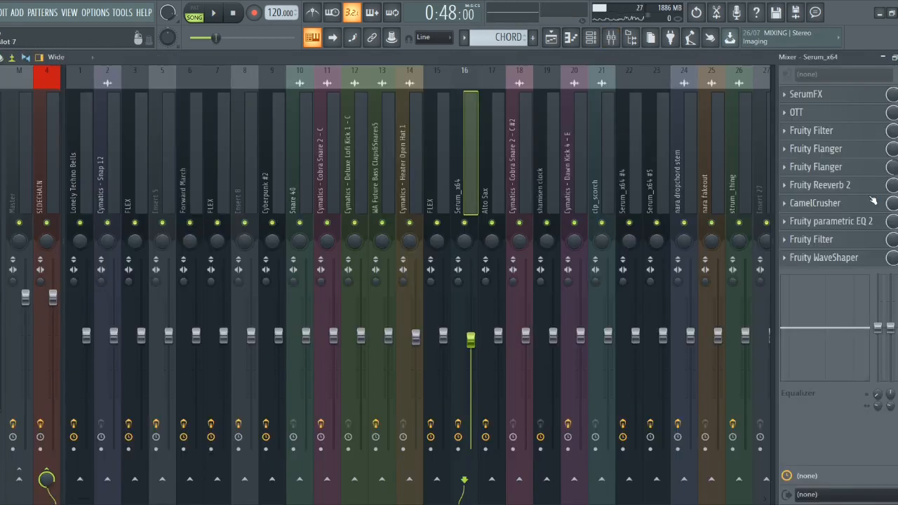
# - Open CamelCrusher on the Serum_x64 insert, audition the chords with it, and close the plugin
pyautogui.click(873, 201)
pyautogui.moveTo(132, 197); pyautogui.dragTo(135, 123)
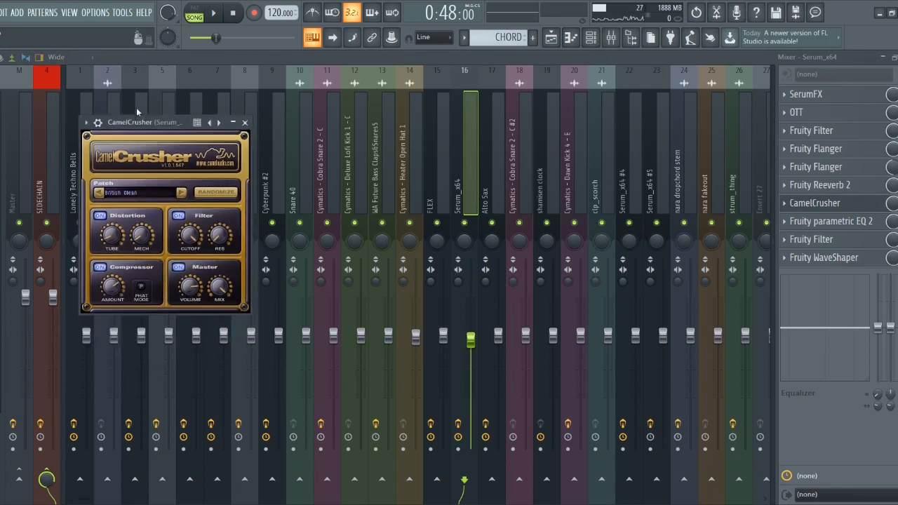
pyautogui.press('space')
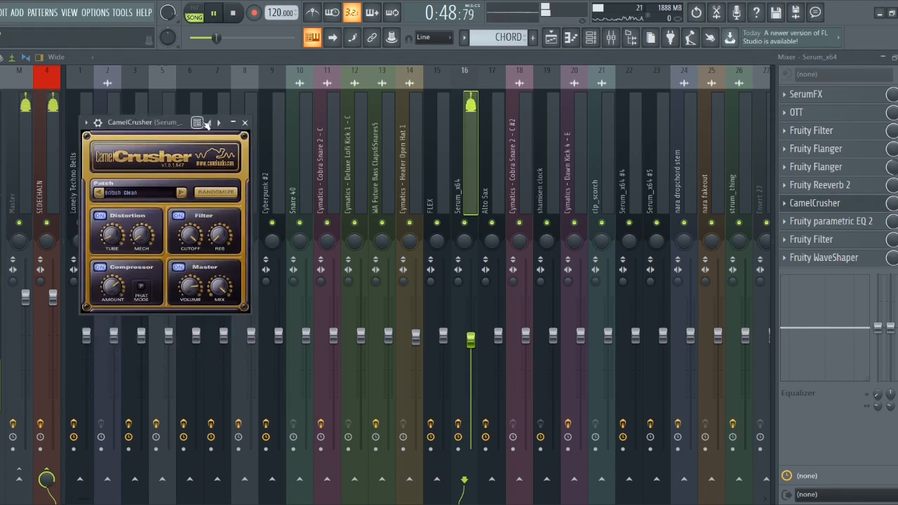
pyautogui.press('Escape')
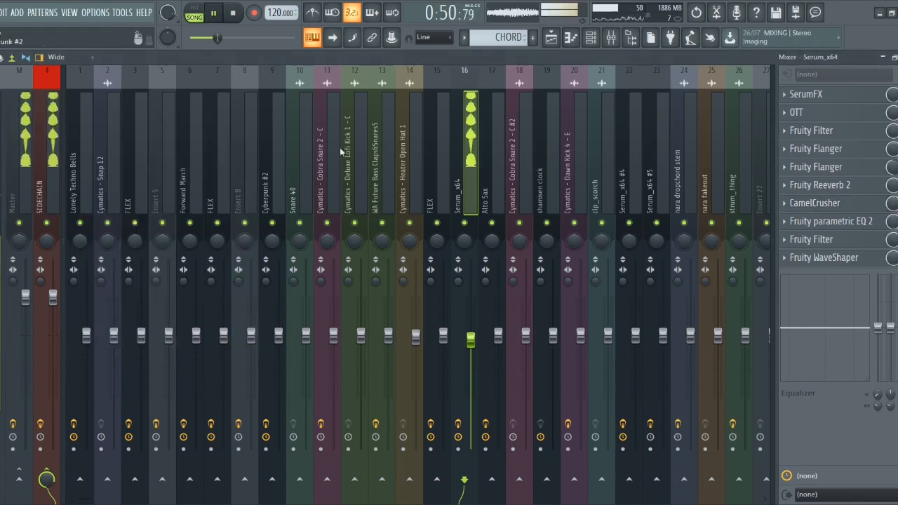
pyautogui.press('space')
# - Examine the Fruity Parametric EQ 2 curve on the Serum_x64 insert during playback and close it
pyautogui.click(828, 221)
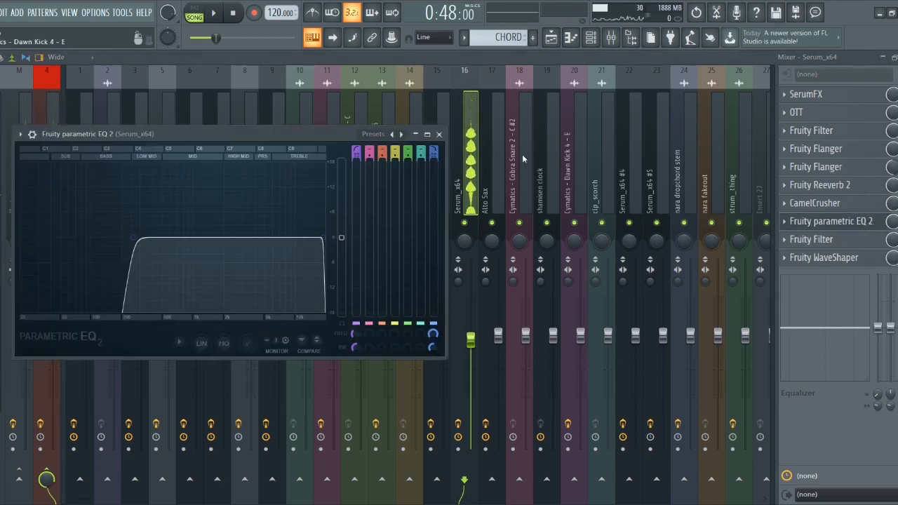
pyautogui.press('space')
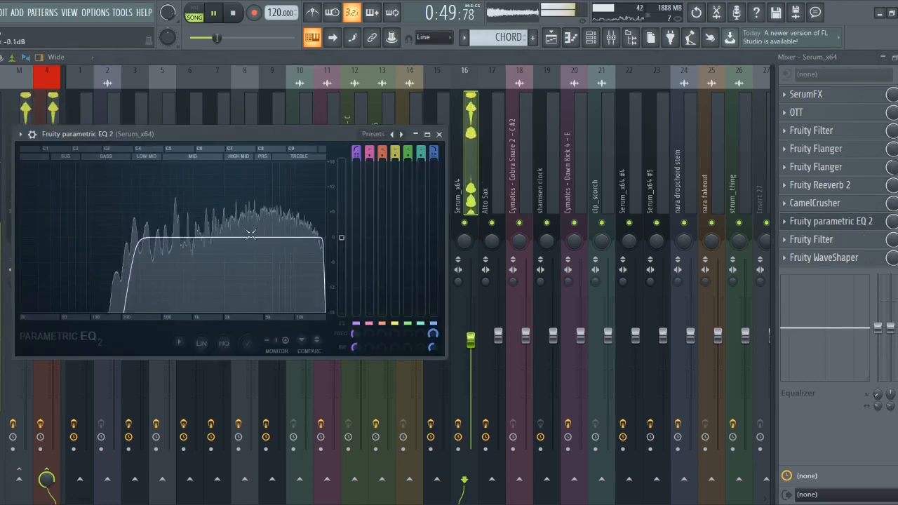
pyautogui.click(863, 223)
pyautogui.click(863, 224)
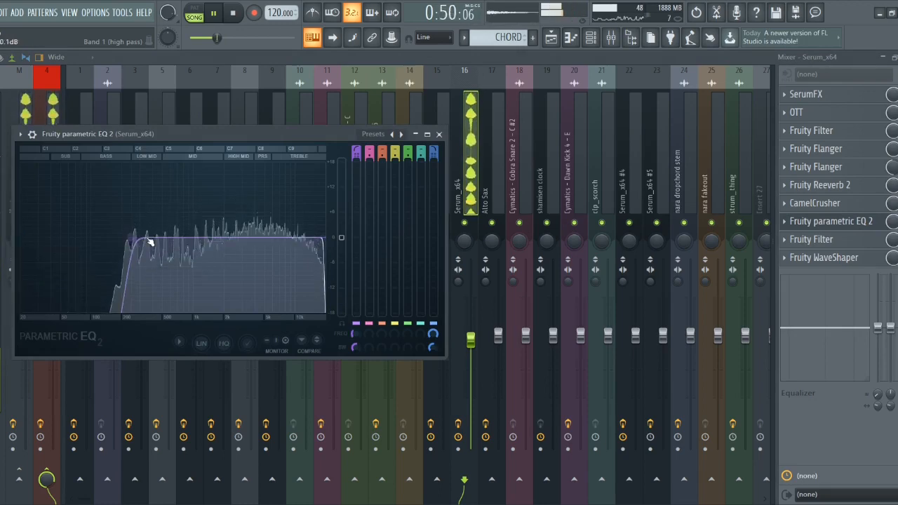
pyautogui.click(863, 221)
pyautogui.press('space')
# - Check the second Fruity Filter in the Serum_x64 chain while the chords play, and close it
pyautogui.click(876, 240)
pyautogui.press('space')
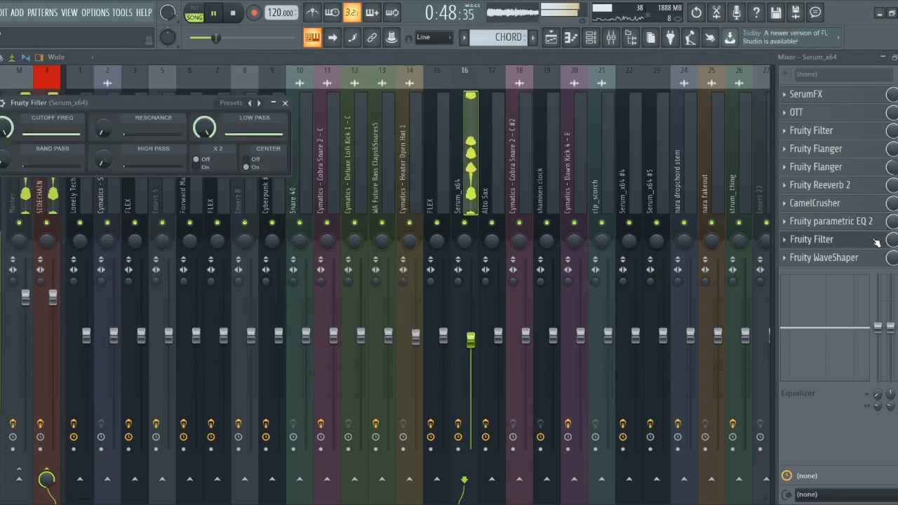
pyautogui.click(877, 240)
pyautogui.press('space')
# - Locate the nara dropchord stem clip at bar 17 in the playlist and inspect its mixer insert's effects
pyautogui.scroll(-4, 654, 316)
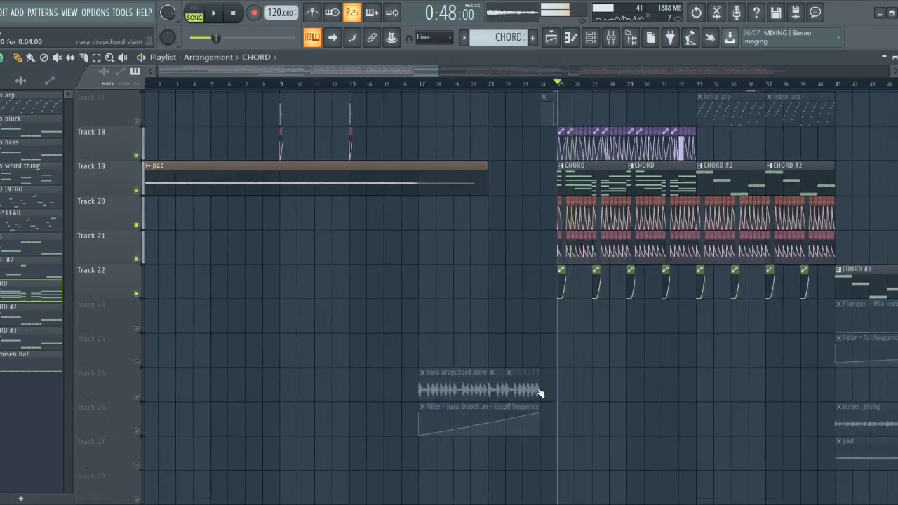
pyautogui.scroll(-3, 544, 392)
pyautogui.scroll(5, 582, 381)
pyautogui.scroll(-4, 429, 339)
pyautogui.scroll(3, 565, 356)
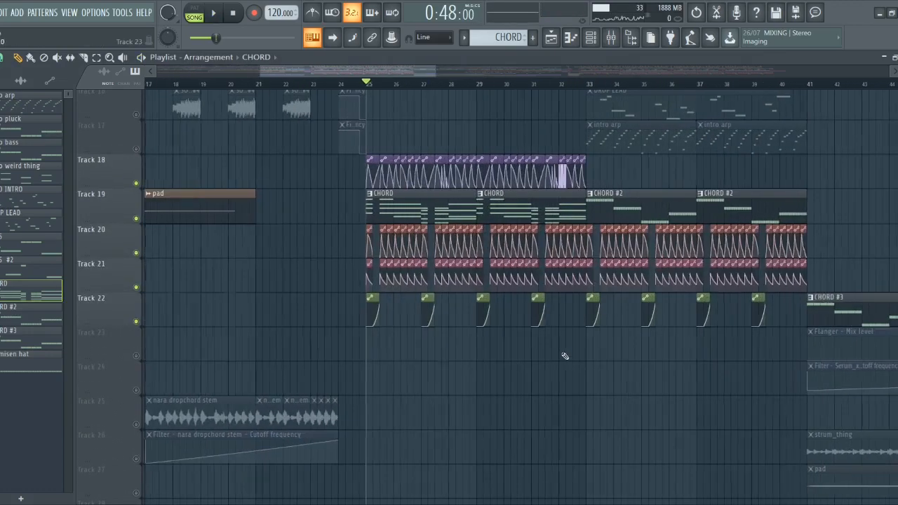
pyautogui.scroll(-2, 555, 351)
pyautogui.scroll(5, 322, 427)
pyautogui.scroll(-4, 321, 428)
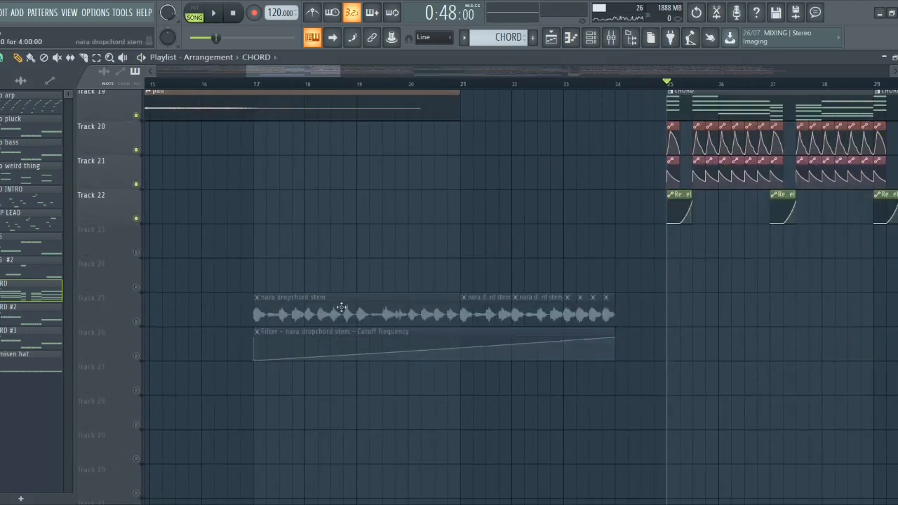
pyautogui.doubleClick(343, 308)
pyautogui.click(591, 61)
pyautogui.scroll(-3, 442, 185)
pyautogui.scroll(3, 710, 274)
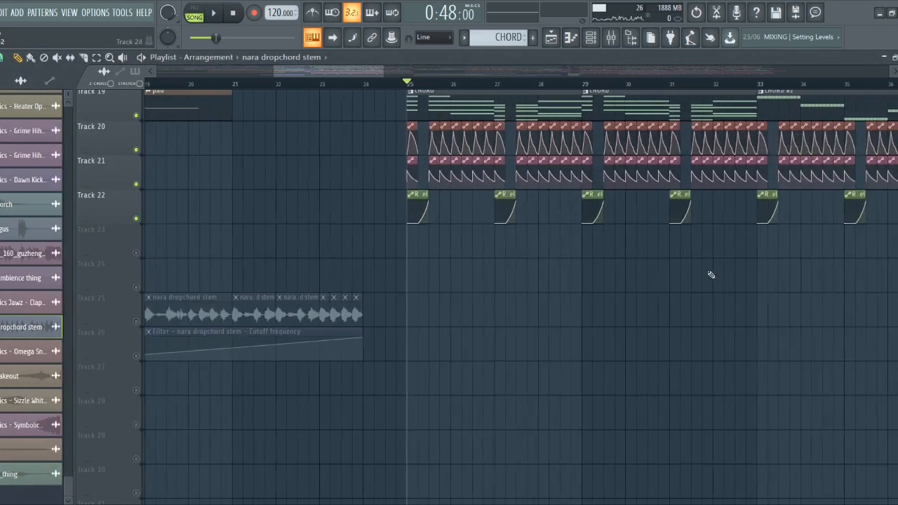
pyautogui.click(611, 38)
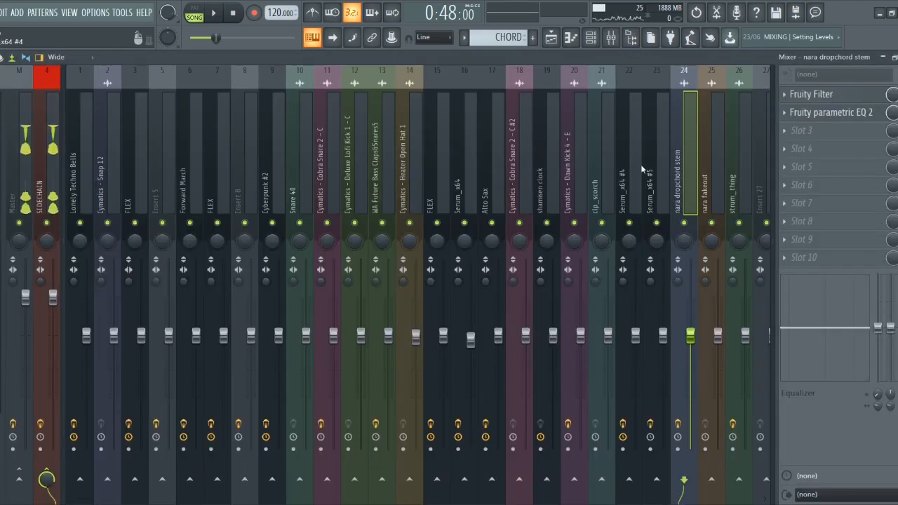
# - Return to the Serum_x64 insert in the mixer and open its Fruity WaveShaper
pyautogui.press('Escape')
pyautogui.click(496, 92)
pyautogui.click(592, 38)
pyautogui.click(611, 38)
pyautogui.press('space')
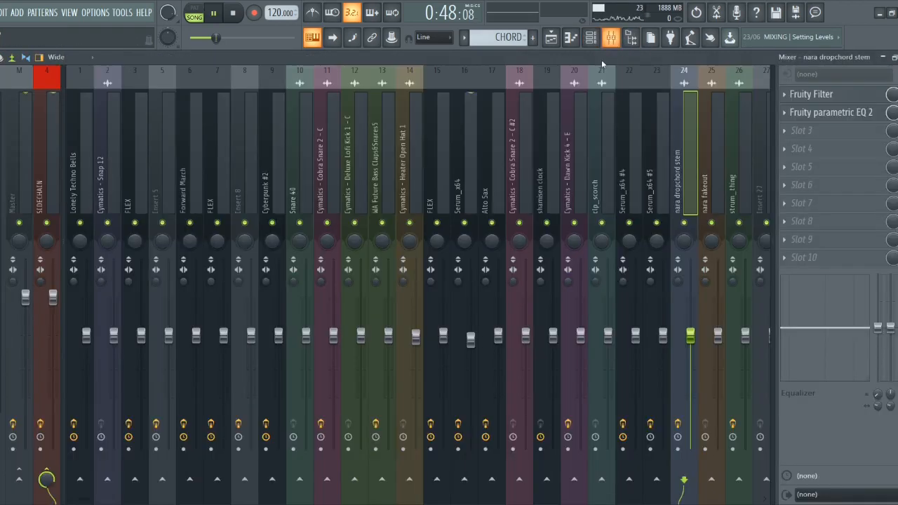
pyautogui.click(475, 140)
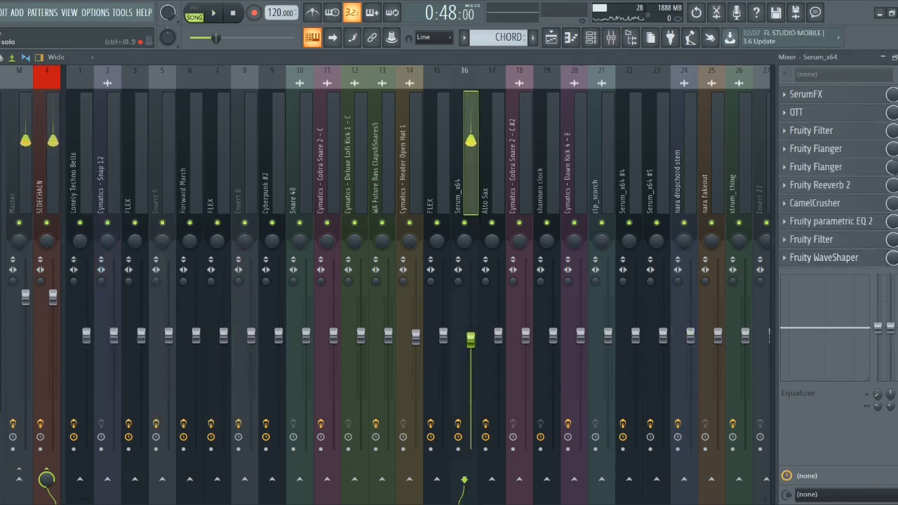
pyautogui.click(848, 259)
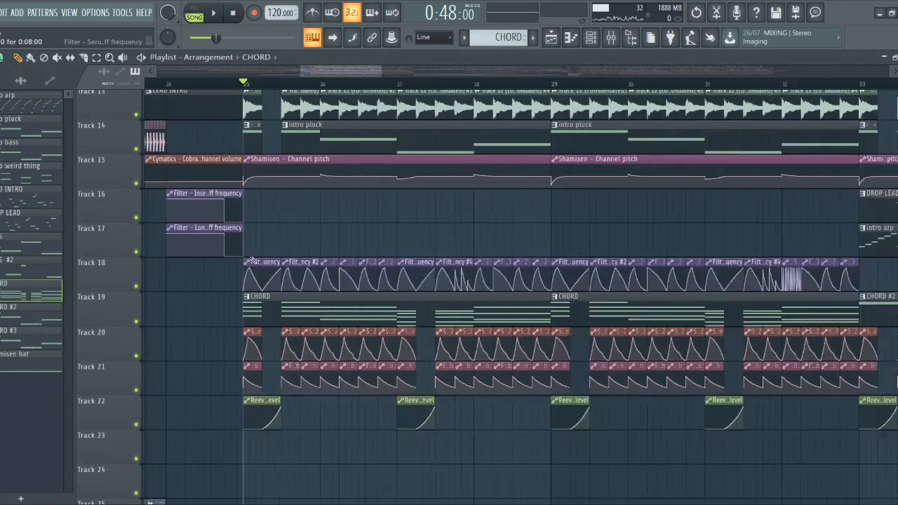
# - Show the channel rack and filter its channels to the Unsorted group
pyautogui.click(593, 39)
pyautogui.scroll(-6, 255, 405)
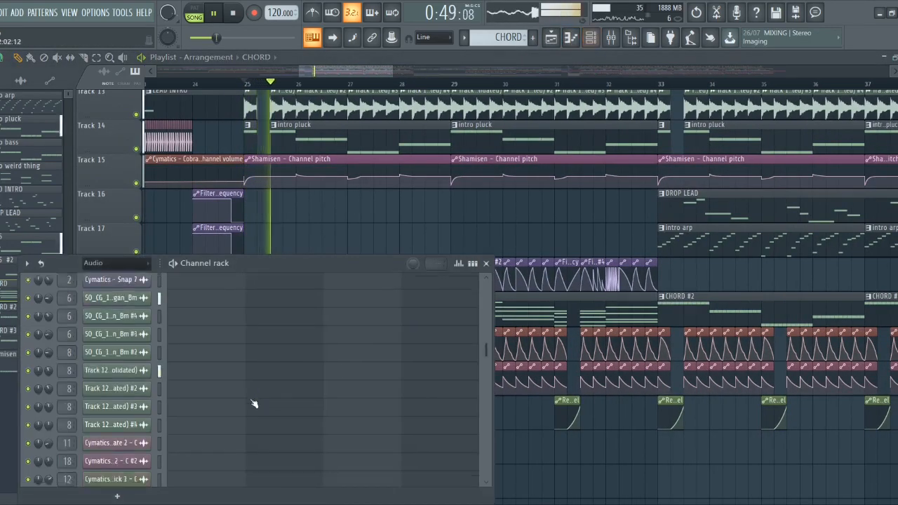
pyautogui.click(126, 264)
pyautogui.click(99, 313)
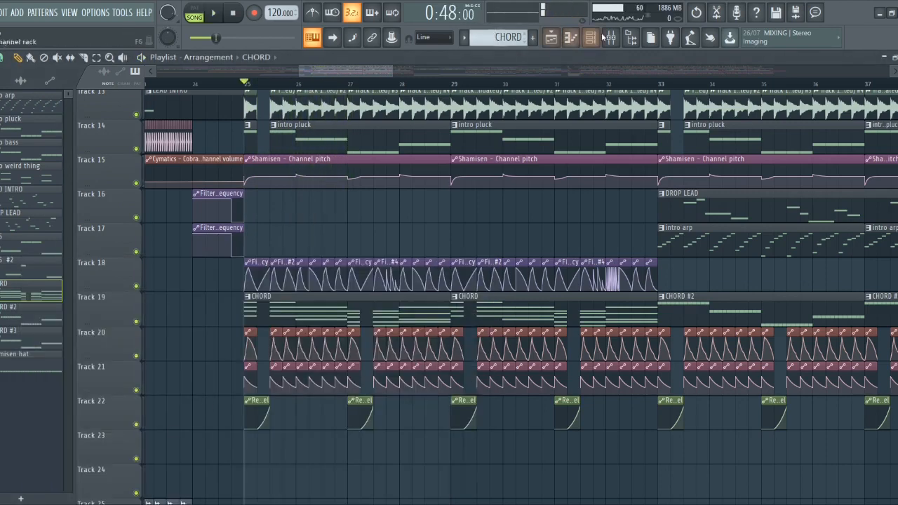
# - Solo the Serum_x64 #3 channel in the channel rack and open its Serum instrument
pyautogui.click(593, 40)
pyautogui.rightClick(30, 434)
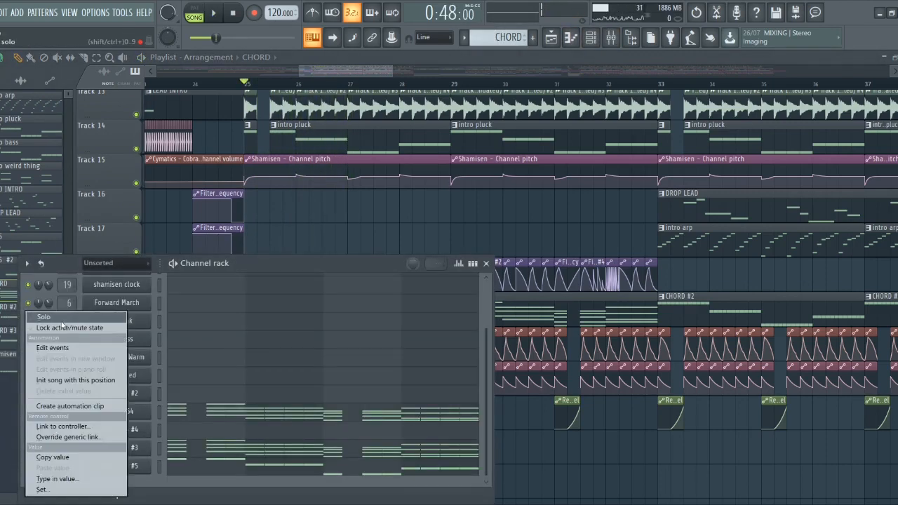
pyautogui.click(61, 320)
pyautogui.click(144, 445)
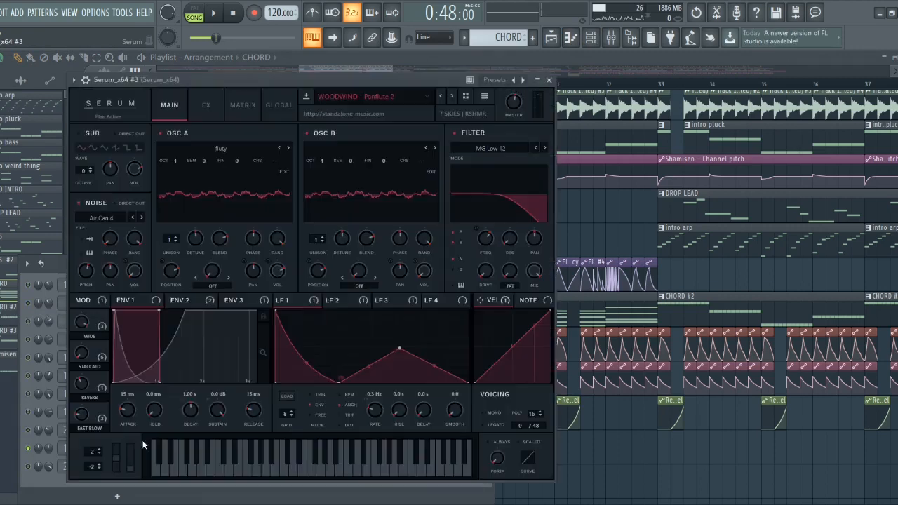
# - Audition the soloed Panflute 2 sound from bar 25 and close Serum and the channel rack
pyautogui.press('space')
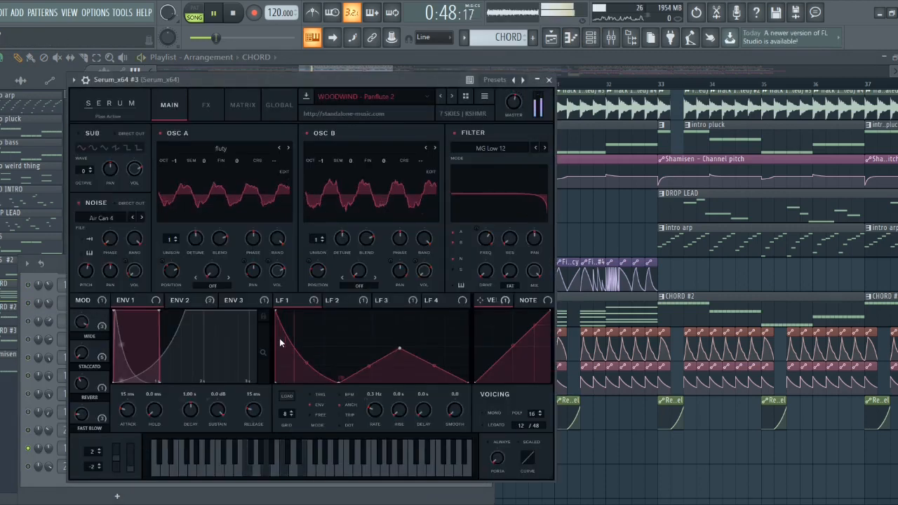
pyautogui.press('Escape')
pyautogui.press('Escape')
pyautogui.scroll(6, 261, 364)
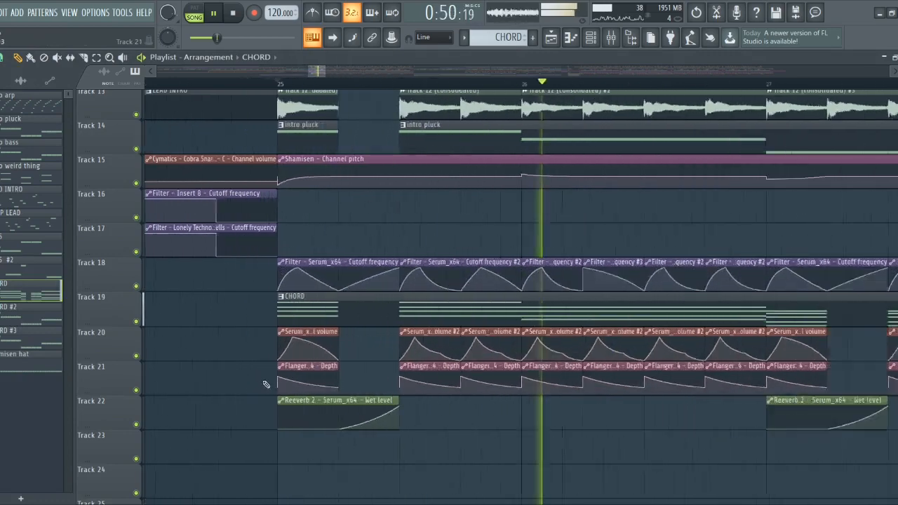
# - Audition the soloed Serum_x64 #3 channel from bar 25 with the Serum_x64 insert shown in the mixer, and close the mixer
pyautogui.click(614, 40)
pyautogui.click(595, 40)
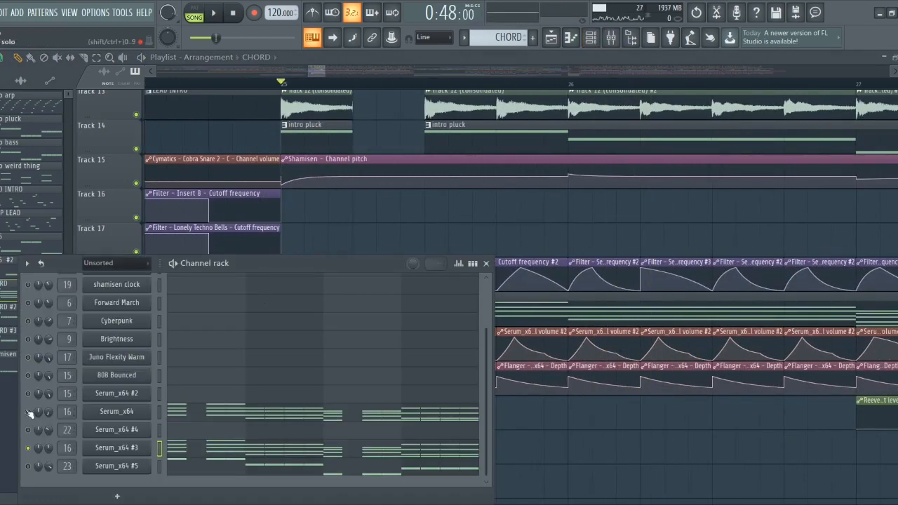
pyautogui.rightClick(28, 412)
pyautogui.click(61, 327)
pyautogui.press('Escape')
pyautogui.click(594, 42)
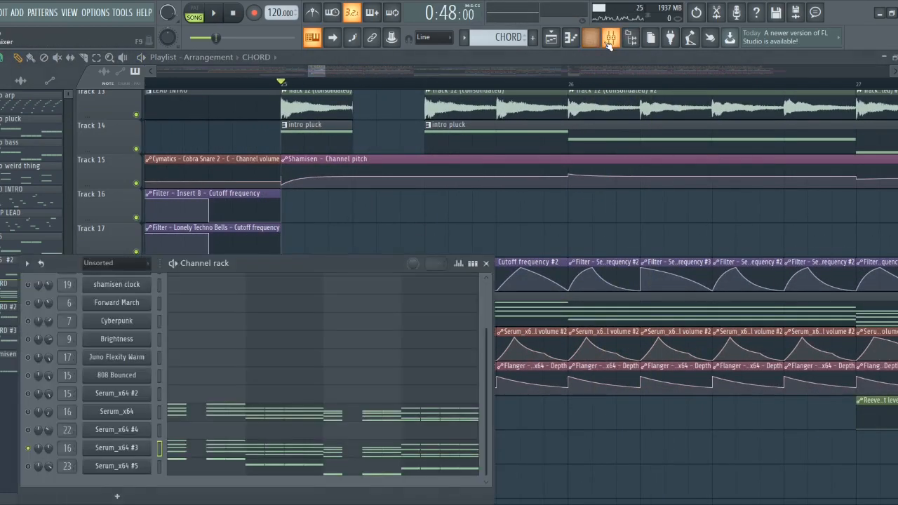
pyautogui.click(609, 42)
pyautogui.press('space')
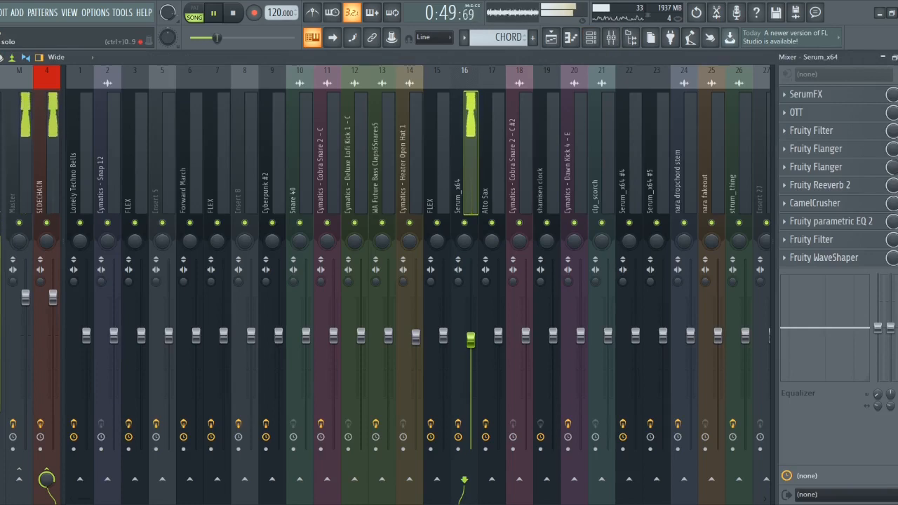
pyautogui.press('Escape')
pyautogui.press('Escape')
pyautogui.press('space')
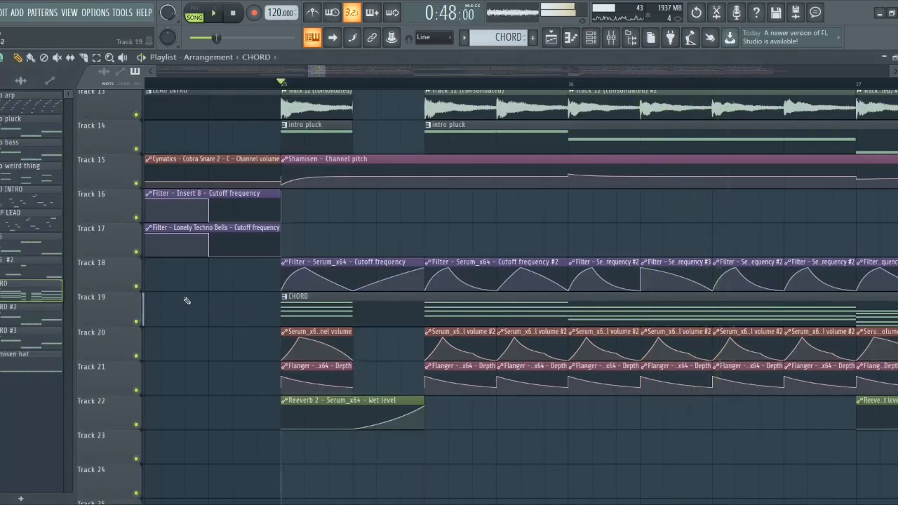
# - Toggle the solo of Track 18's Serum_x64 filter cutoff automation on and off, playing from bar 25 each time
pyautogui.rightClick(136, 286)
pyautogui.press('space')
pyautogui.press('space')
pyautogui.rightClick(136, 285)
pyautogui.press('space')
pyautogui.press('space')
# - Enable the Serum_x64 channel alongside Serum_x64 #3 in the channel rack and play both together from bar 25
pyautogui.click(591, 38)
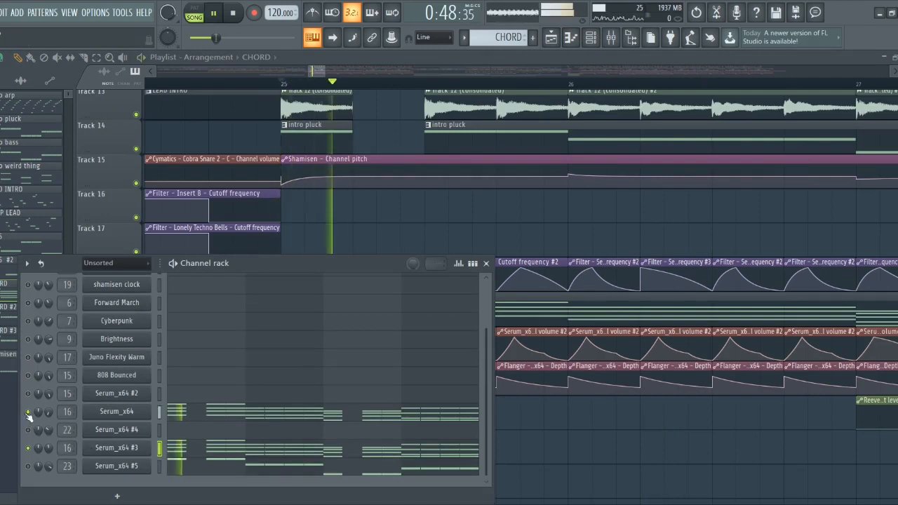
pyautogui.press('Escape')
pyautogui.press('space')
# - Solo the Serum_x64 channel, unsolo it again to restore all channels, and close the channel rack
pyautogui.click(592, 38)
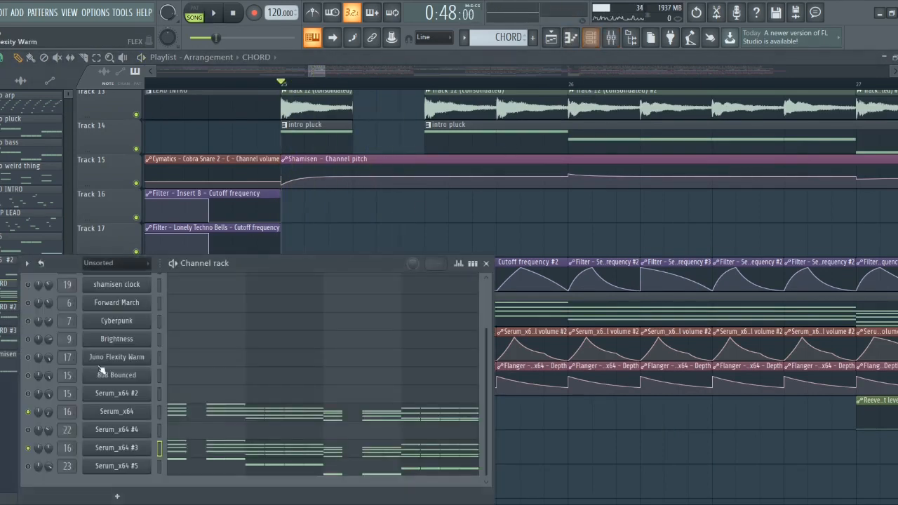
pyautogui.rightClick(30, 413)
pyautogui.click(58, 319)
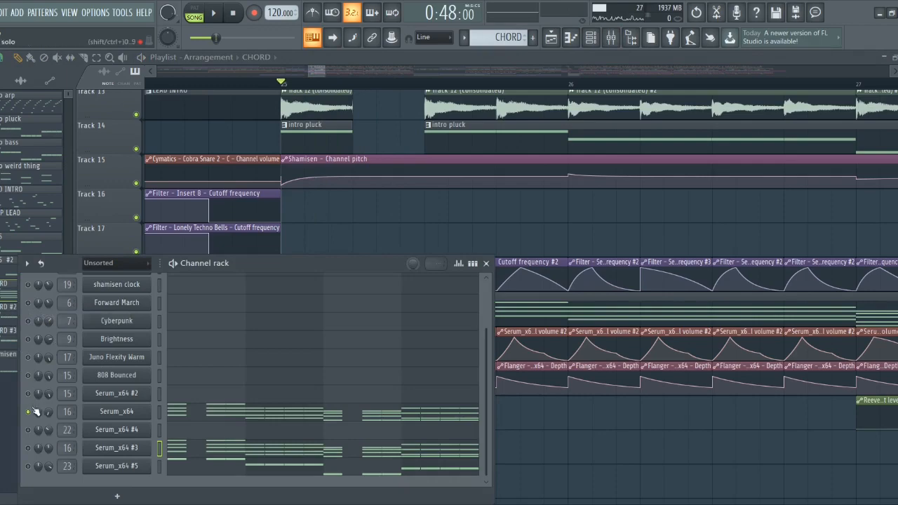
pyautogui.rightClick(30, 412)
pyautogui.click(52, 317)
pyautogui.press('Escape')
pyautogui.scroll(-3, 372, 271)
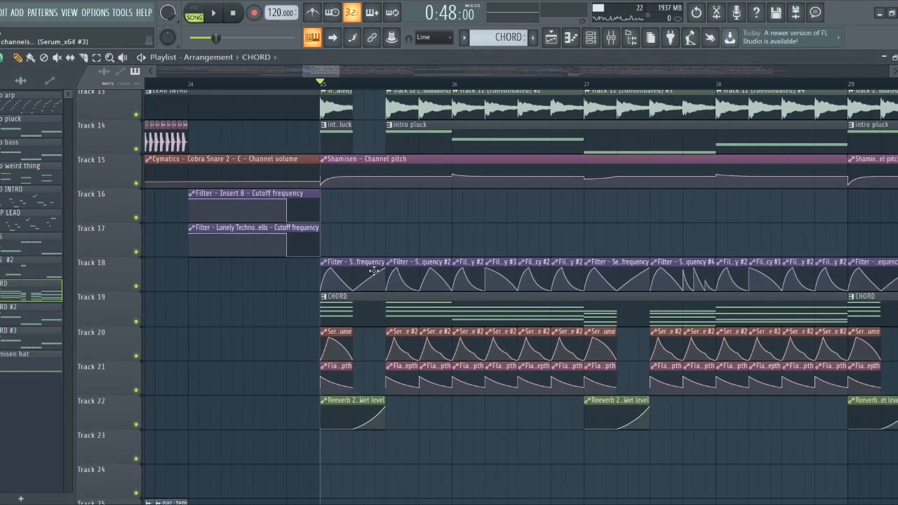
# - Open the first Serum_x64 cutoff frequency automation clip on Track 18 at bar 25 and close it
pyautogui.doubleClick(358, 262)
pyautogui.press('Escape')
pyautogui.scroll(-3, 309, 242)
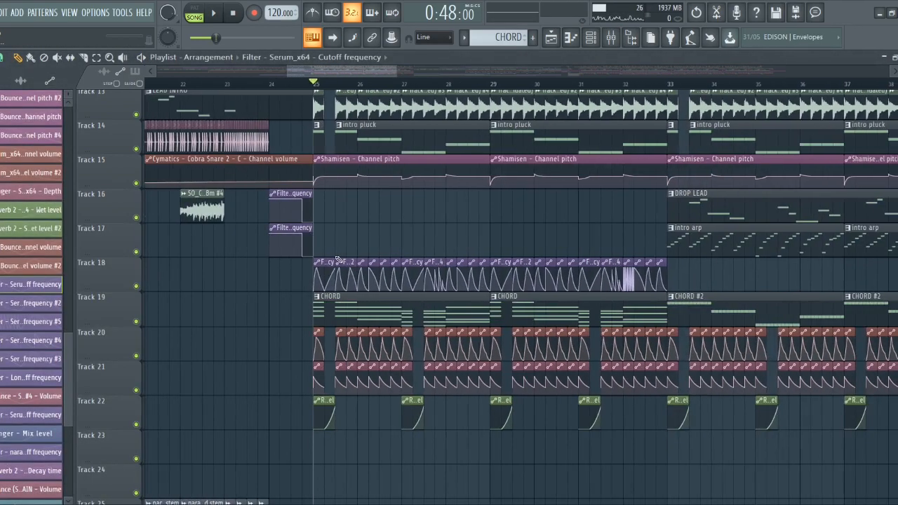
# - Play the second half of the drop from bar 33 to about bar 40
pyautogui.scroll(-3, 469, 232)
pyautogui.scroll(-4, 574, 200)
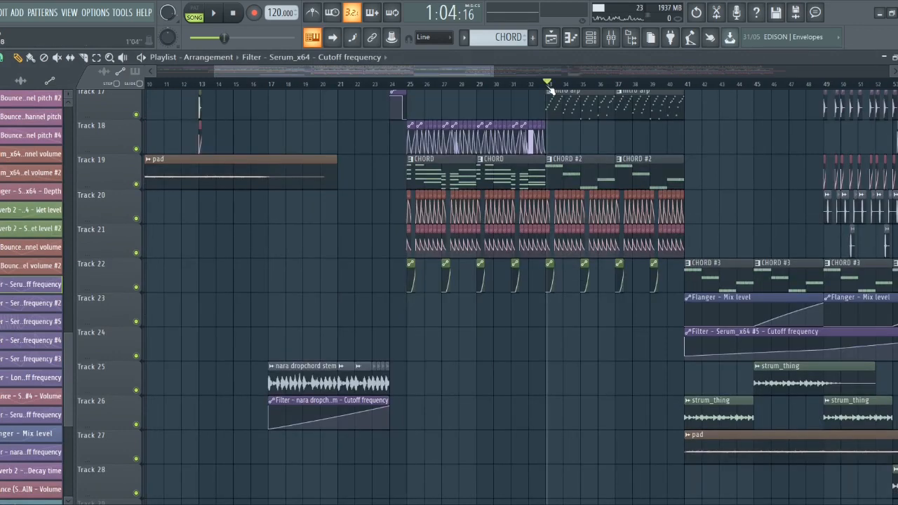
pyautogui.scroll(4, 606, 143)
pyautogui.press('space')
pyautogui.scroll(-4, 513, 142)
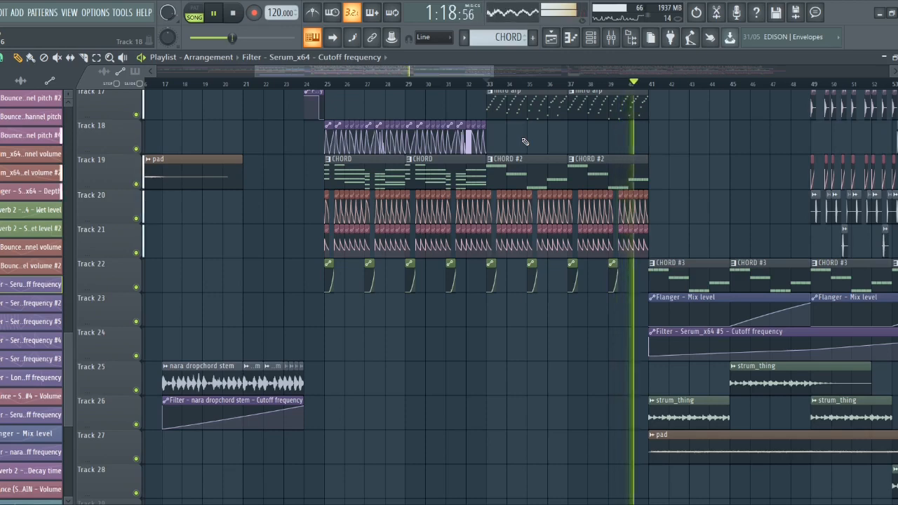
pyautogui.press('space')
# - Isolate the drum layers at bar 33 by soloing Track 1 and enabling Tracks 2 to 6 with it
pyautogui.scroll(5, 611, 154)
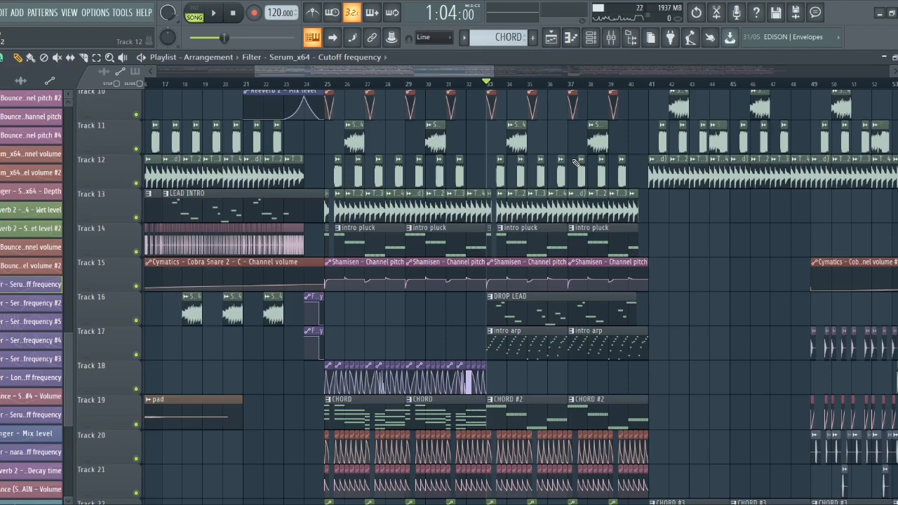
pyautogui.scroll(6, 570, 169)
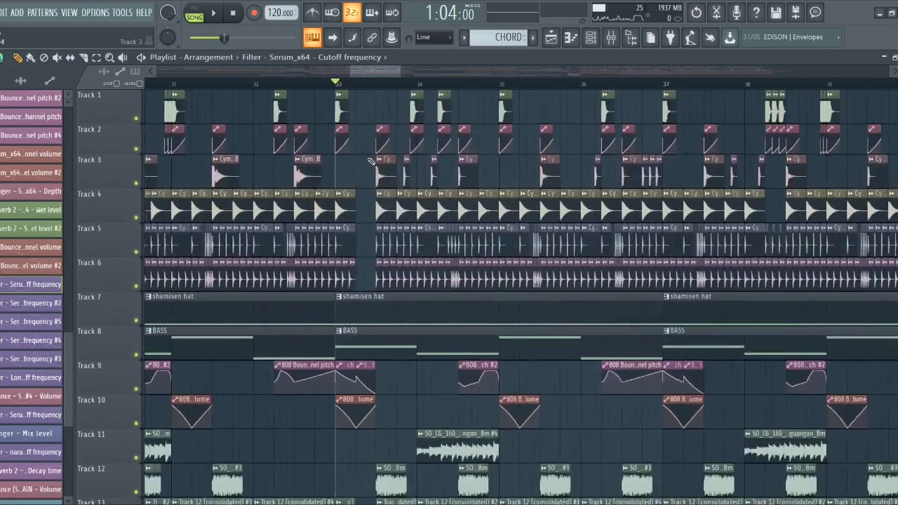
pyautogui.scroll(4, 366, 163)
pyautogui.hscroll(-3, 366, 162)
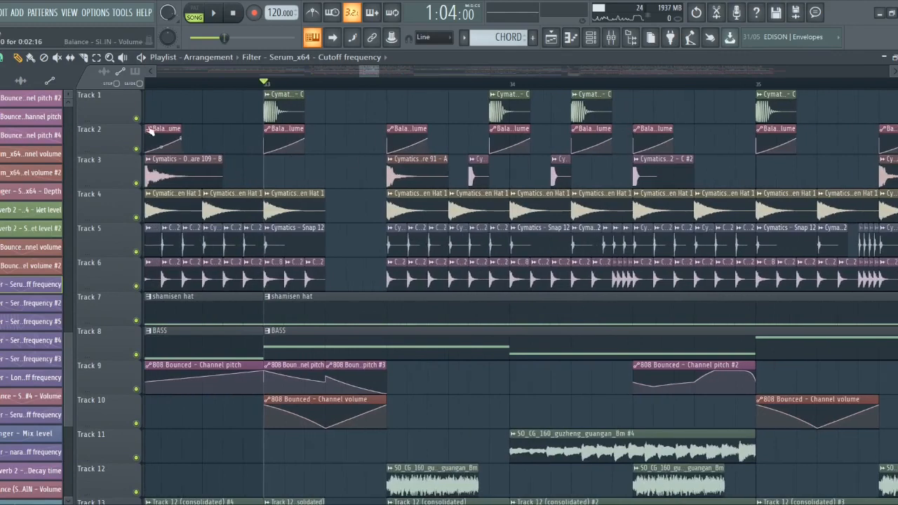
pyautogui.rightClick(133, 91)
pyautogui.rightClick(136, 124)
pyautogui.rightClick(137, 148)
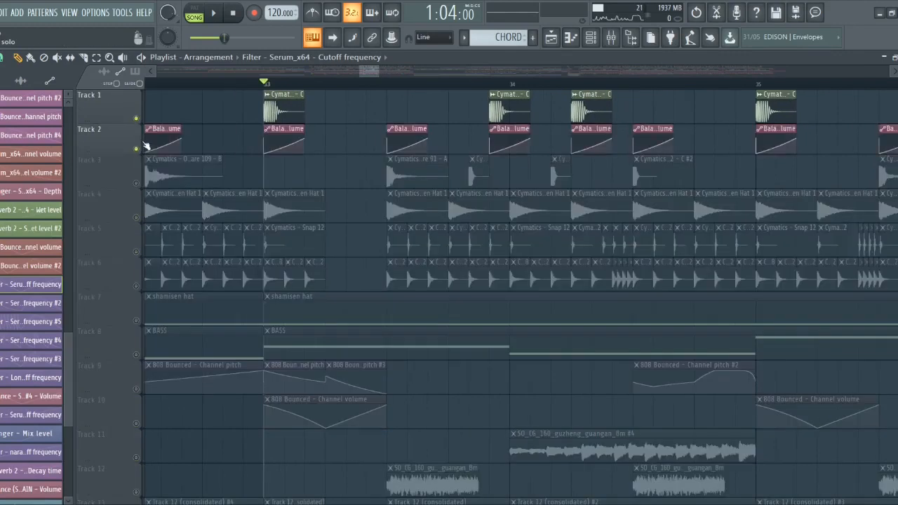
pyautogui.click(136, 182)
pyautogui.click(136, 217)
pyautogui.click(136, 251)
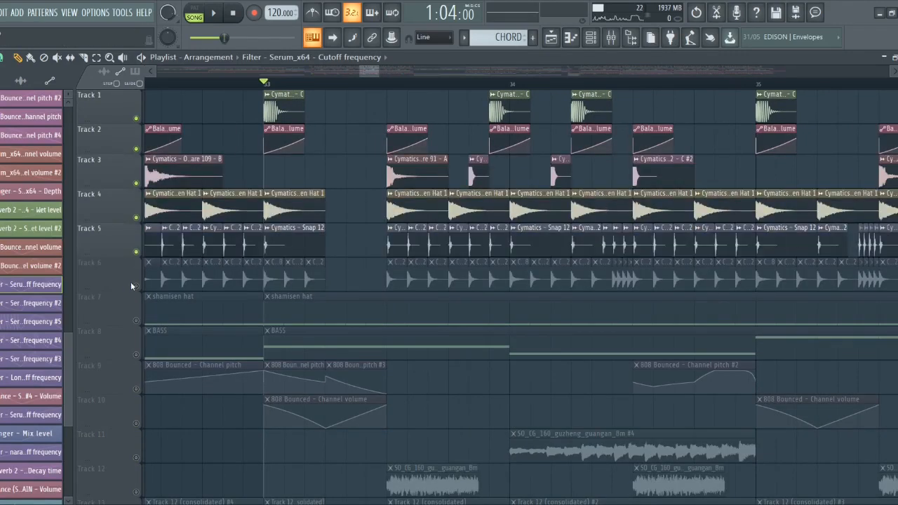
pyautogui.click(136, 285)
# - Solo Track 3 and play it from the Omega Snare 91 clip in bar 33
pyautogui.scroll(3, 330, 173)
pyautogui.click(442, 84)
pyautogui.rightClick(136, 182)
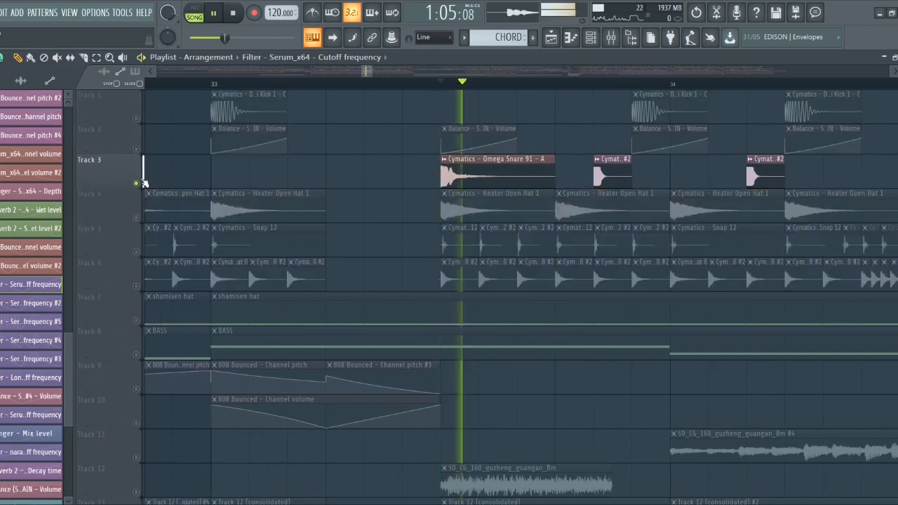
pyautogui.scroll(3, 445, 176)
pyautogui.hscroll(-2, 317, 101)
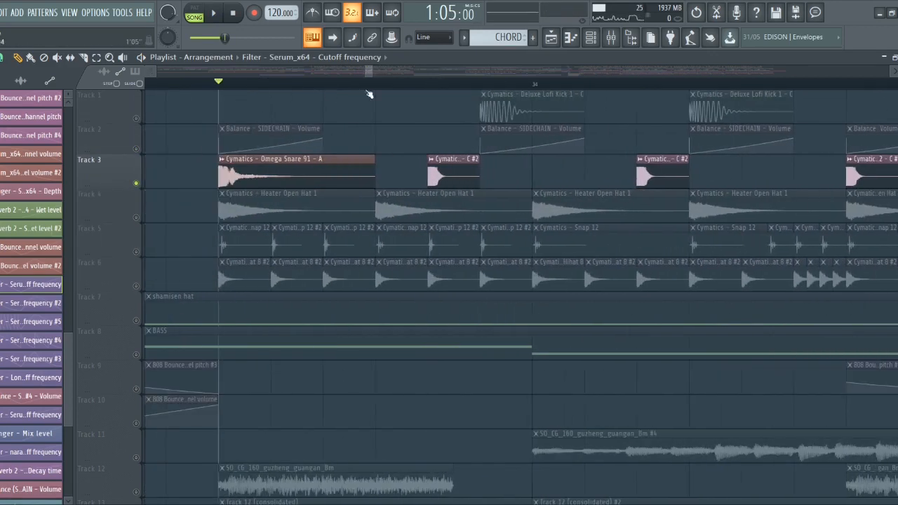
# - Set the playhead at the Cobra Snare 2 clip just before bar 34 and open that sample clip
pyautogui.rightClick(428, 95)
pyautogui.click(429, 86)
pyautogui.scroll(-3, 323, 182)
pyautogui.scroll(5, 411, 189)
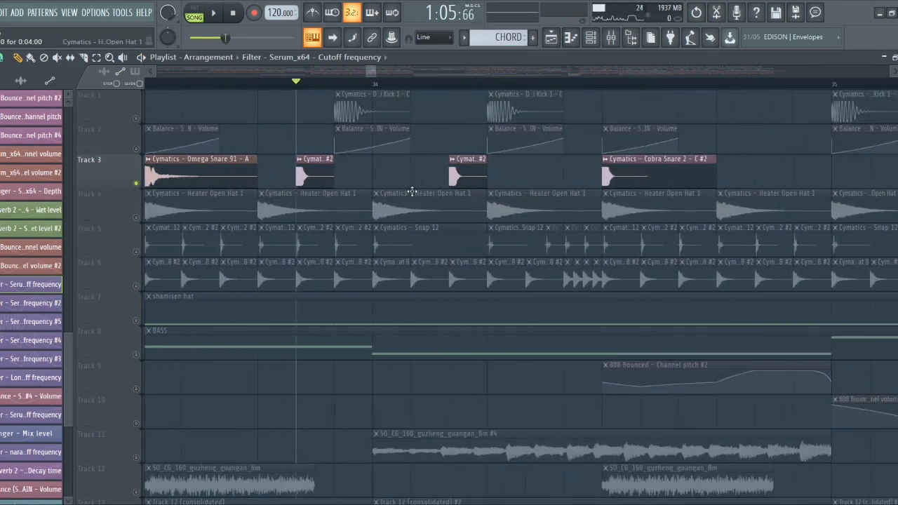
pyautogui.doubleClick(237, 177)
pyautogui.click(367, 150)
pyautogui.scroll(-5, 362, 159)
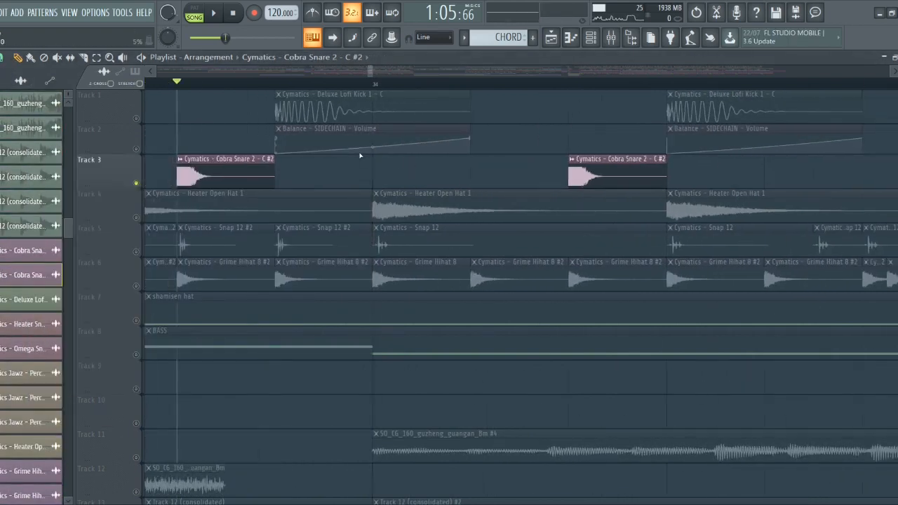
# - Play the soloed snare track into bar 34, unsolo Track 3, and play all tracks briefly from bar 33
pyautogui.press('space')
pyautogui.scroll(-4, 371, 178)
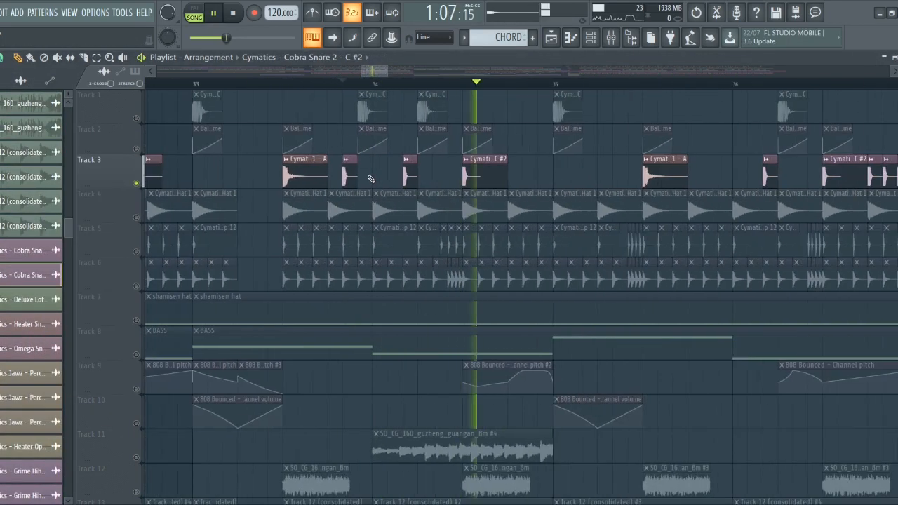
pyautogui.press('space')
pyautogui.rightClick(137, 183)
pyautogui.press('space')
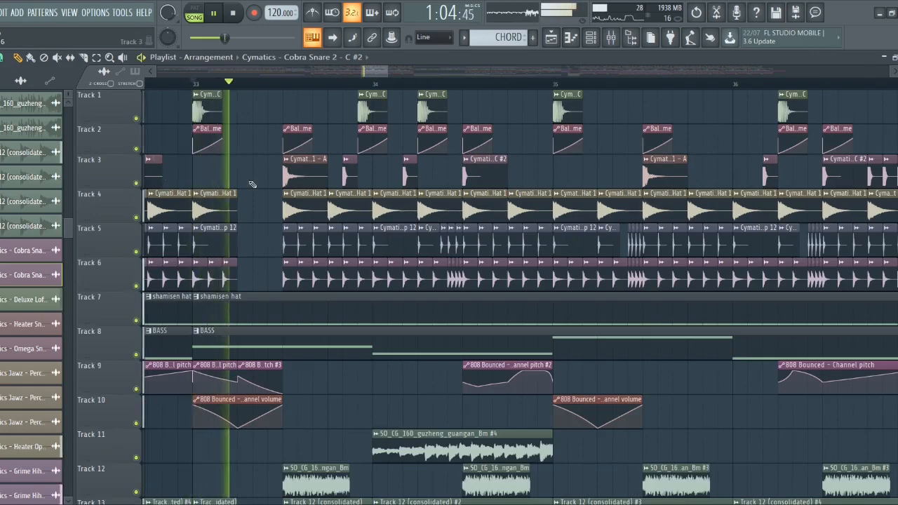
pyautogui.press('space')
# - Isolate the percussion by soloing Track 1 and enabling Tracks 2 through 6
pyautogui.rightClick(132, 152)
pyautogui.rightClick(136, 90)
pyautogui.click(138, 130)
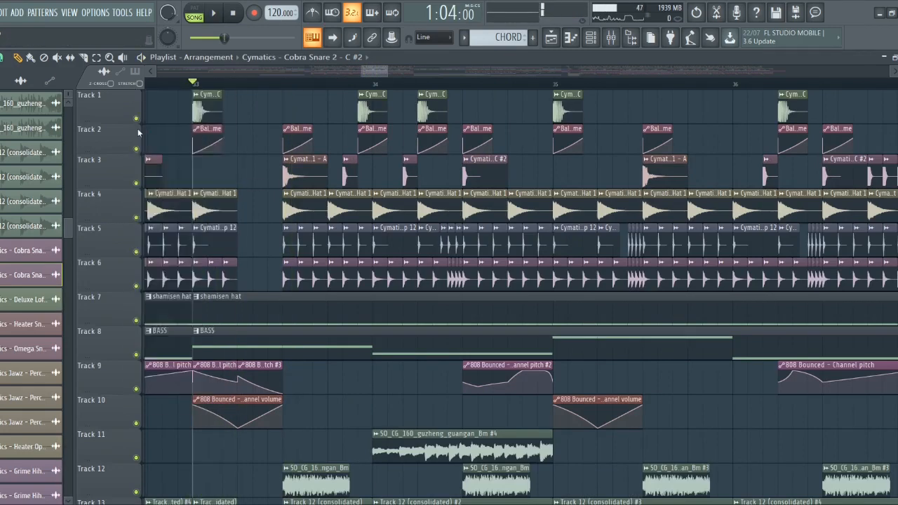
pyautogui.rightClick(137, 118)
pyautogui.click(137, 148)
pyautogui.click(136, 217)
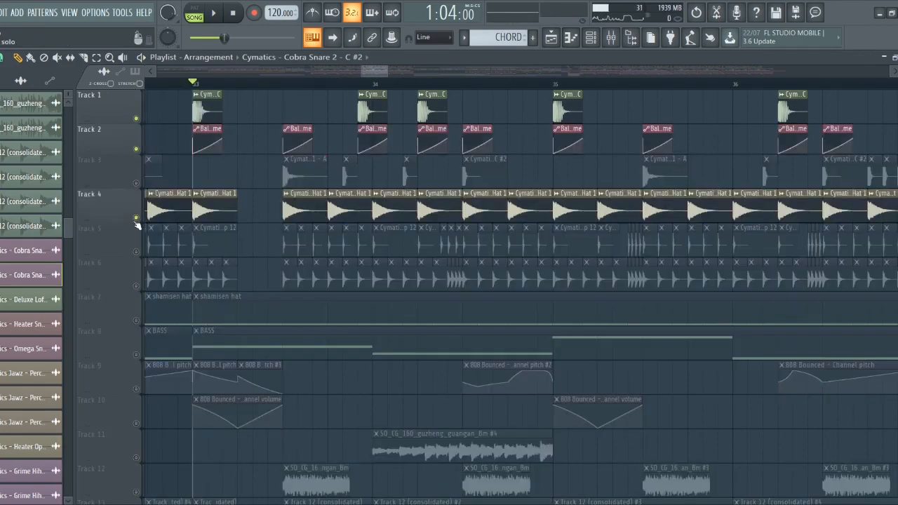
pyautogui.click(136, 183)
pyautogui.click(136, 251)
pyautogui.click(136, 286)
# - Play the isolated drum tracks from bar 33 to bar 38
pyautogui.press('space')
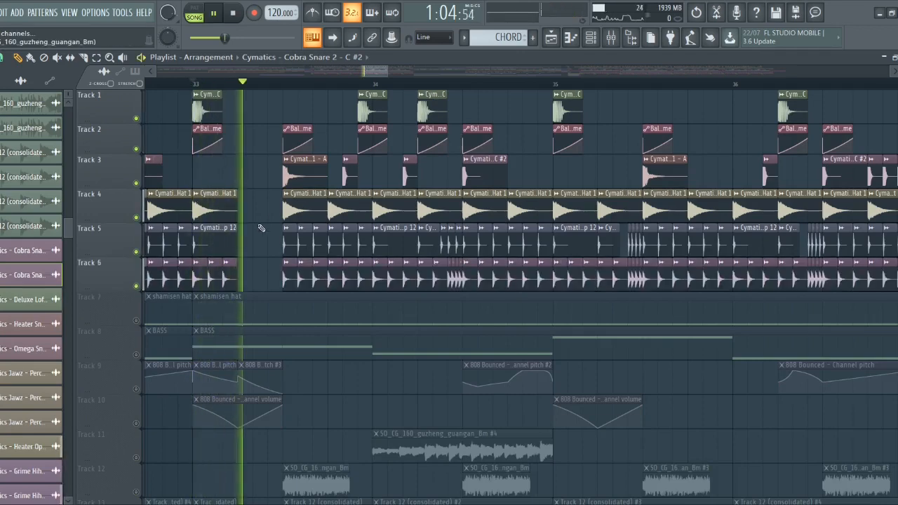
pyautogui.scroll(-1, 261, 228)
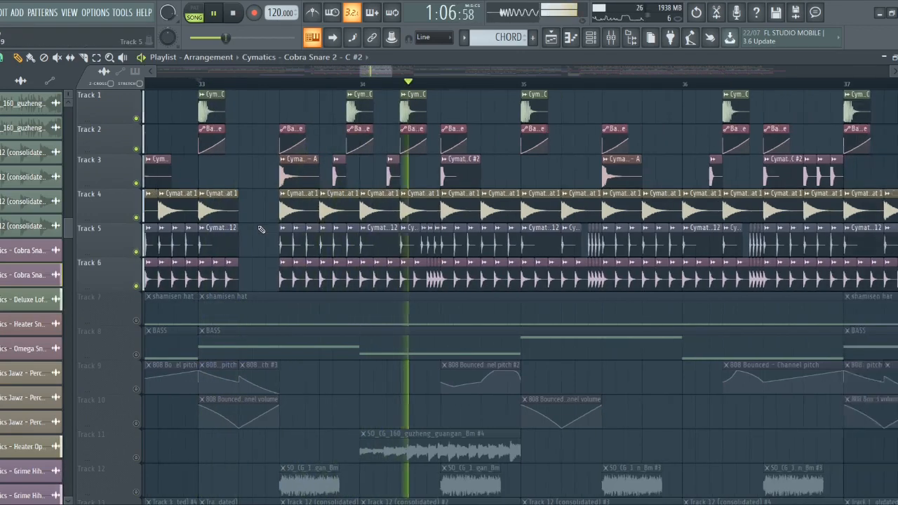
pyautogui.scroll(-2, 261, 228)
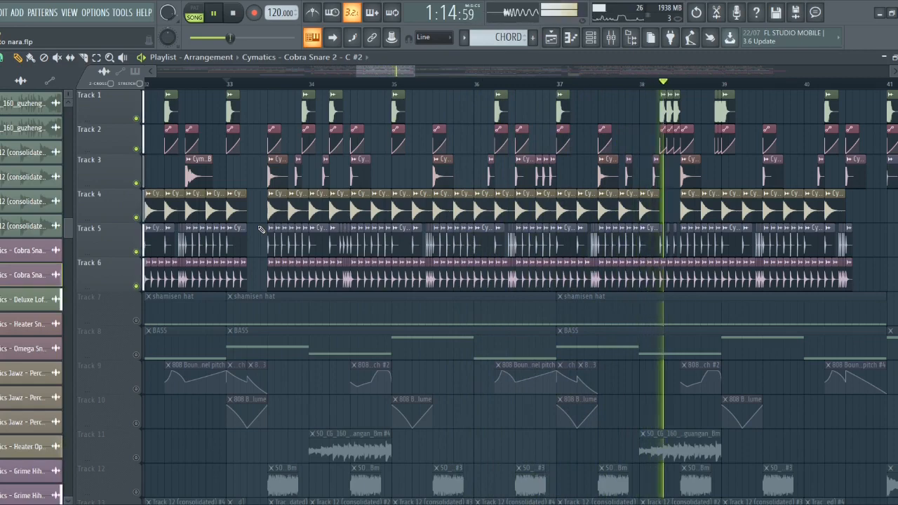
pyautogui.press('space')
# - Play the isolated drums at the triple-kick fill in bar 38
pyautogui.keyDown('ctrl'); pyautogui.scroll(2, 688, 168); pyautogui.keyUp('ctrl')
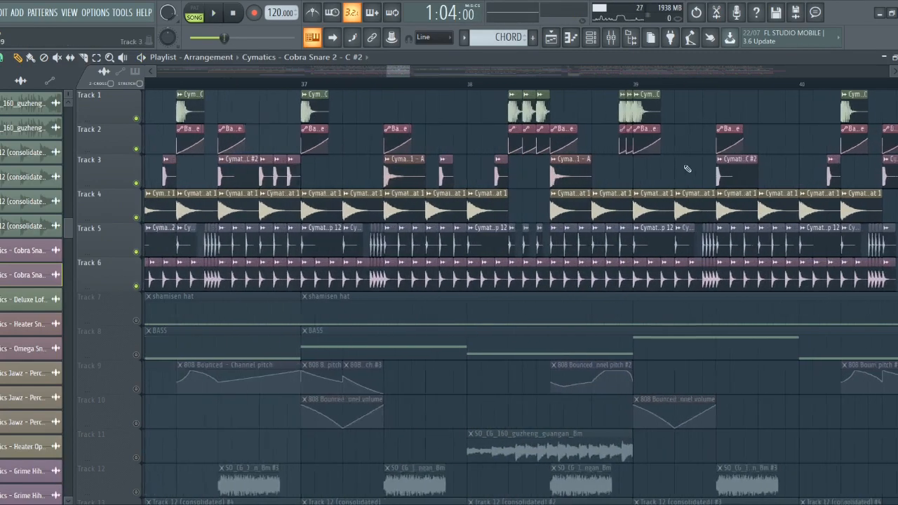
pyautogui.scroll(2, 688, 168)
pyautogui.press('space')
pyautogui.press('space')
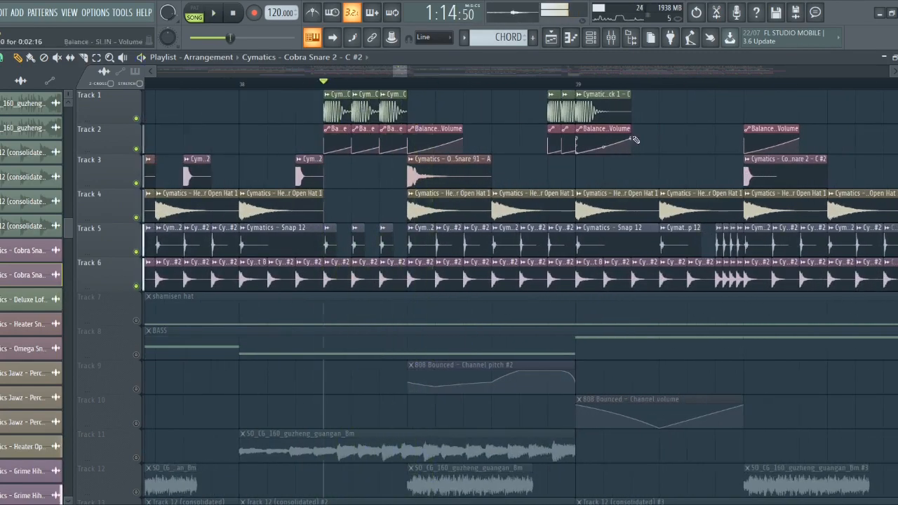
# - Solo the kicks on Track 1 together with the SIDECHAIN volume automation on Track 2
pyautogui.scroll(3, 609, 138)
pyautogui.moveTo(446, 81); pyautogui.dragTo(478, 92)
pyautogui.rightClick(133, 115)
pyautogui.rightClick(135, 118)
pyautogui.click(135, 149)
# - Play the soloed kicks and sidechain automation from late bar 38 into bar 39
pyautogui.scroll(-2, 515, 135)
pyautogui.click(499, 94)
pyautogui.keyDown('ctrl'); pyautogui.click(499, 85); pyautogui.keyUp('ctrl')
pyautogui.scroll(-2, 355, 158)
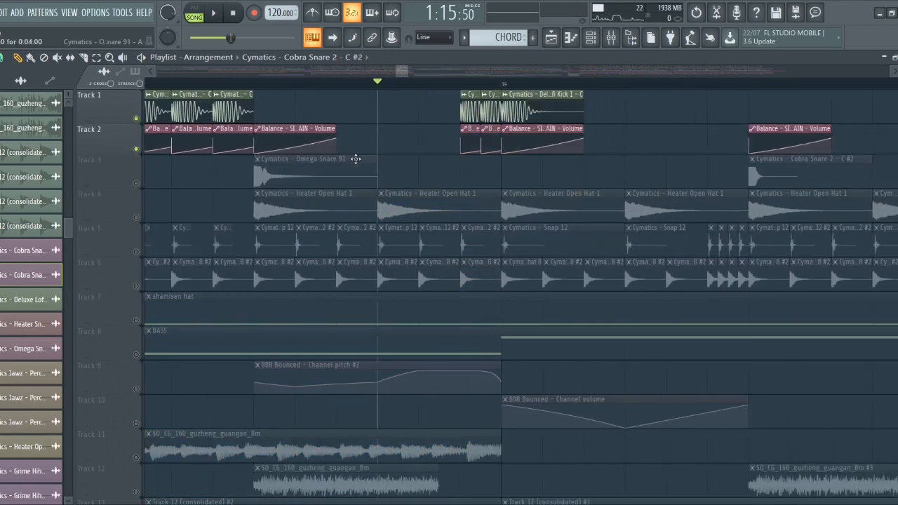
pyautogui.scroll(1, 470, 180)
pyautogui.press('space')
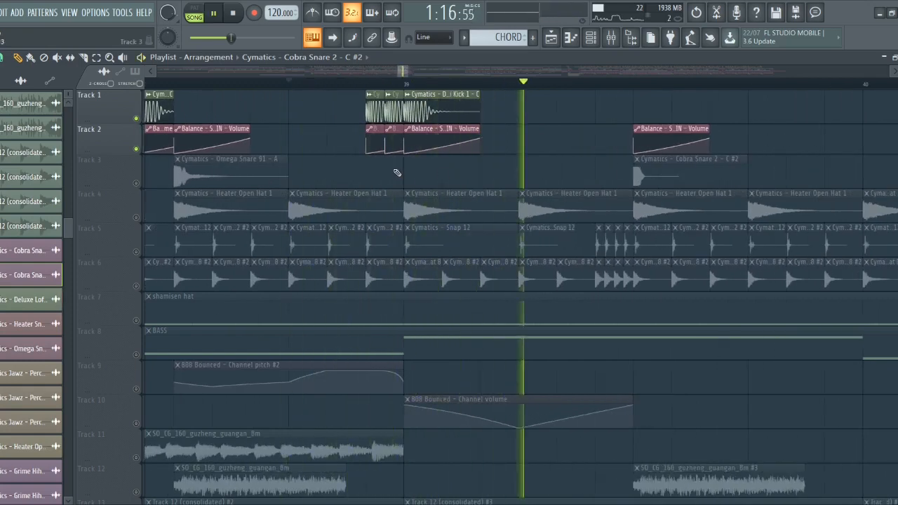
pyautogui.press('space')
# - Select the time range of the two fast kicks just before bar 39 to examine them closely
pyautogui.moveTo(377, 87); pyautogui.dragTo(400, 88)
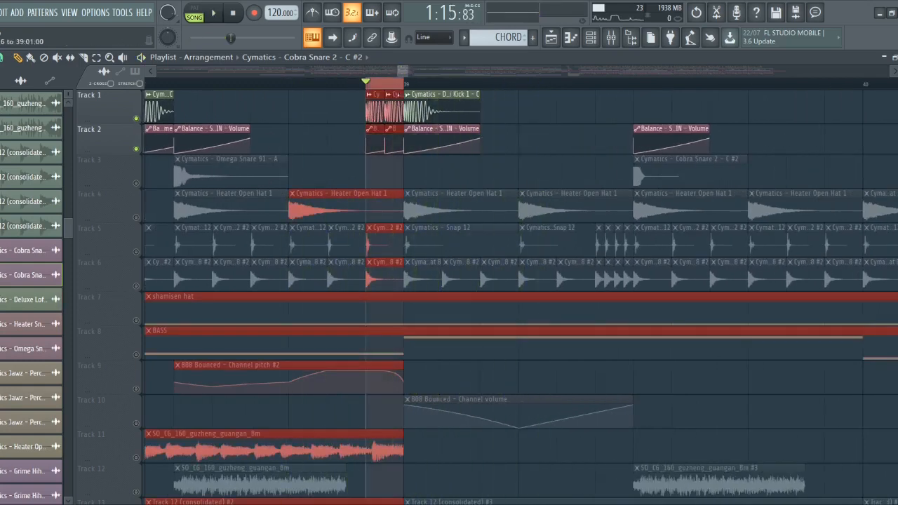
pyautogui.scroll(4, 400, 178)
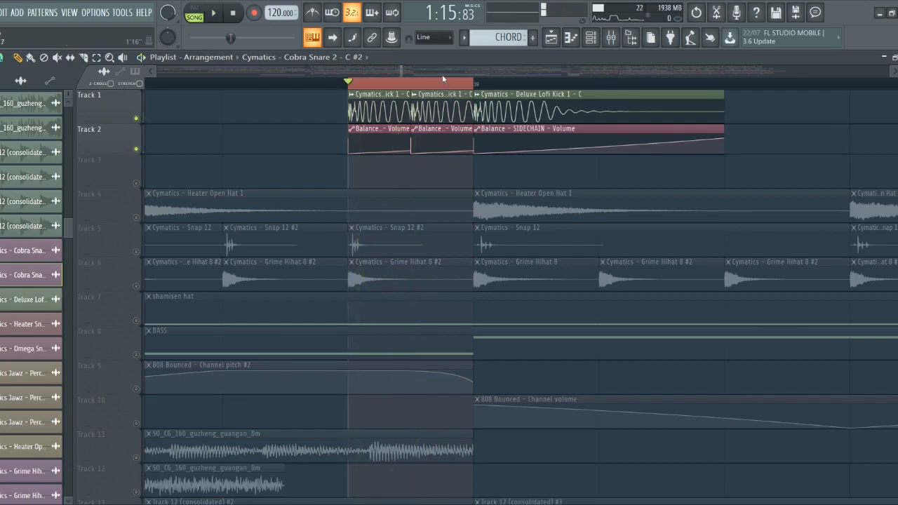
# - Clear the time selection, restore all playlist tracks, and play the full drop from bar 25
pyautogui.scroll(-6, 491, 171)
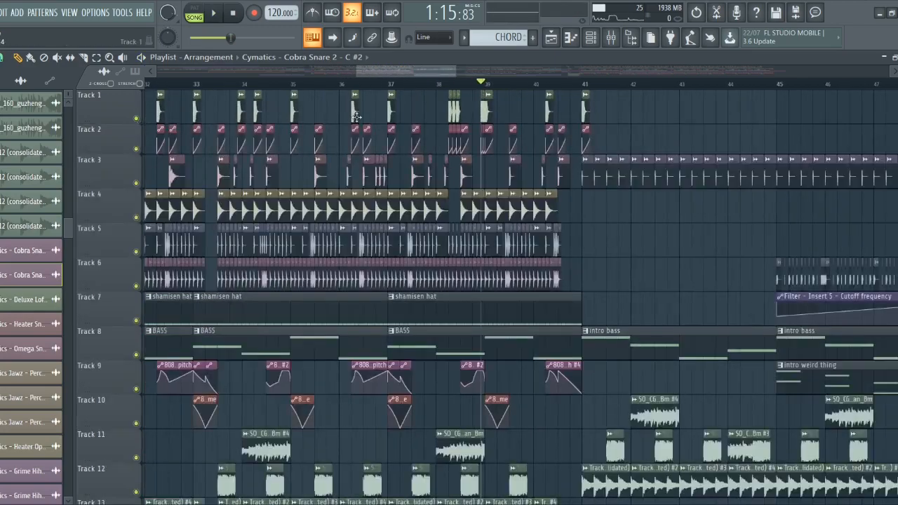
pyautogui.scroll(-3, 356, 117)
pyautogui.moveTo(356, 118); pyautogui.dragTo(513, 105)
pyautogui.click(209, 83)
pyautogui.press('space')
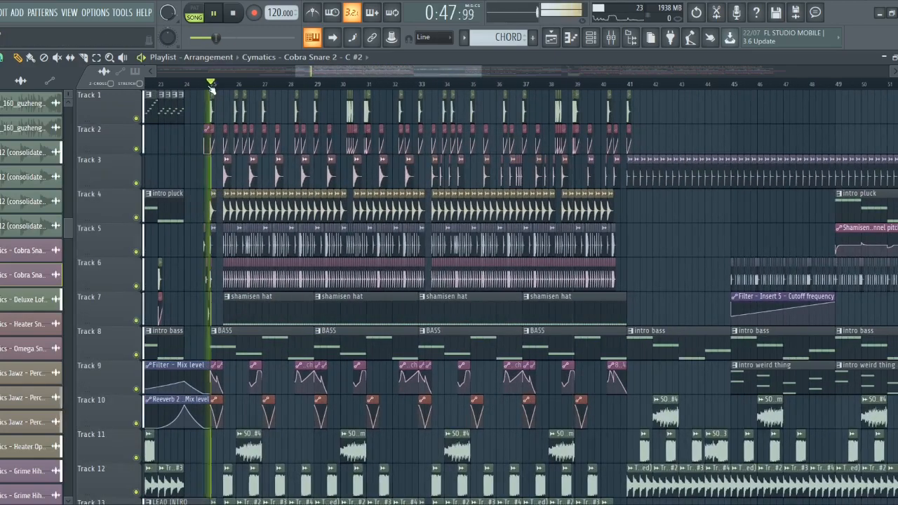
# - Play the end of the drop with all tracks from around bar 38, and stop playback
pyautogui.click(544, 83)
pyautogui.scroll(6, 577, 133)
pyautogui.scroll(-3, 576, 133)
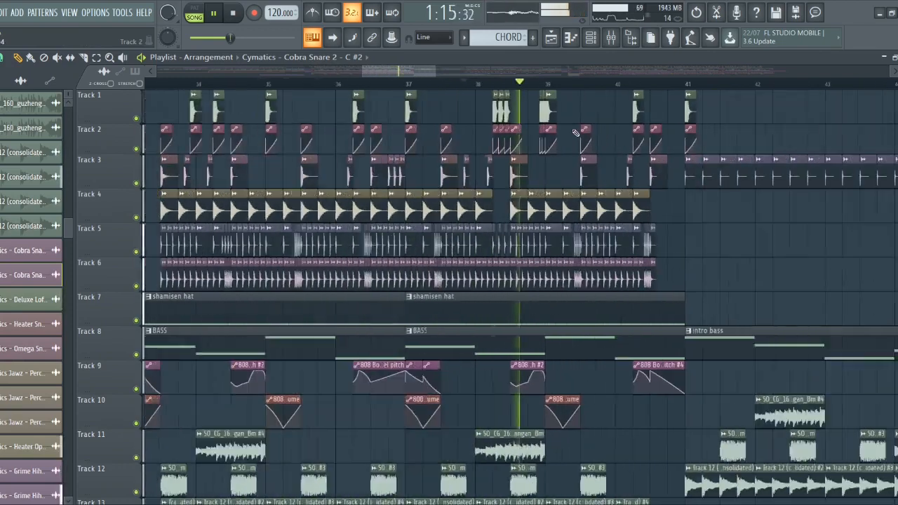
pyautogui.scroll(-2, 576, 133)
pyautogui.press('space')
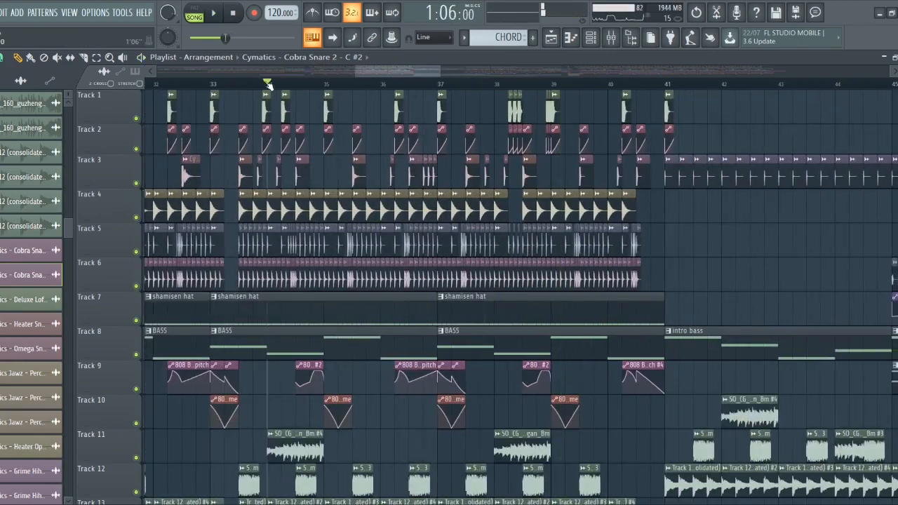
# - Set the playback start to bar 33 and look through the layers of the drop's second half down to the chord automation
pyautogui.scroll(-7, 267, 216)
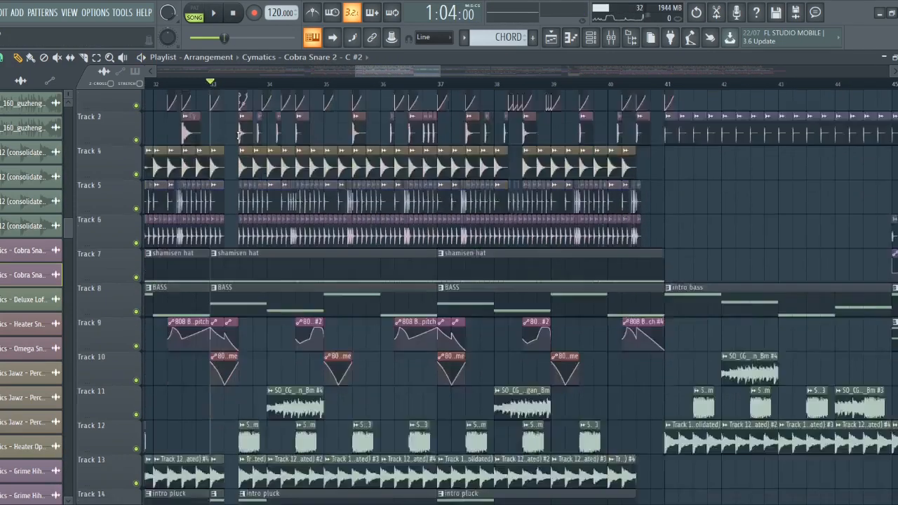
pyautogui.scroll(5, 266, 216)
pyautogui.scroll(-1, 267, 216)
pyautogui.scroll(-1, 267, 216)
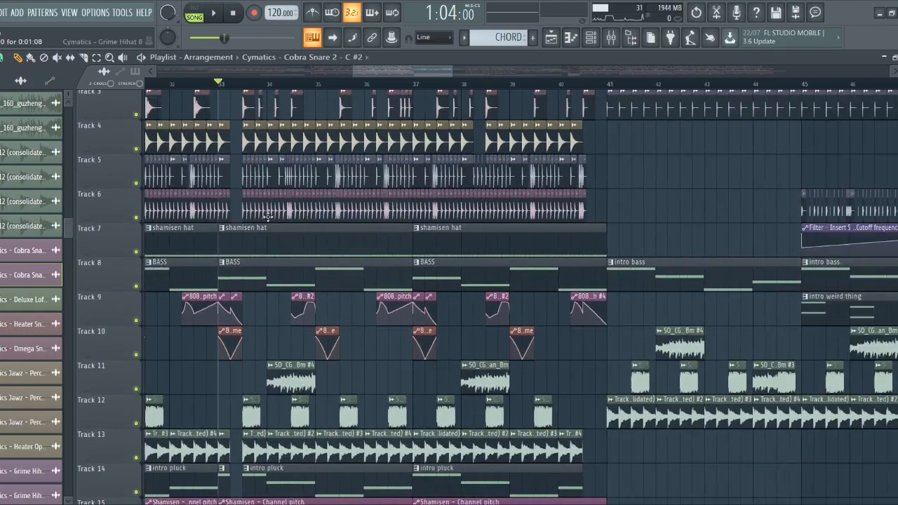
pyautogui.scroll(-3, 260, 228)
pyautogui.scroll(-5, 260, 231)
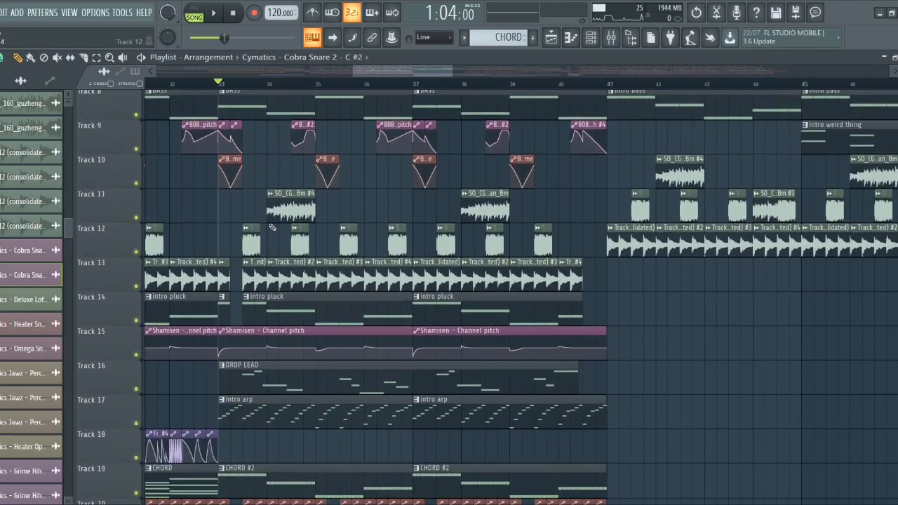
pyautogui.scroll(5, 332, 250)
pyautogui.scroll(-4, 332, 250)
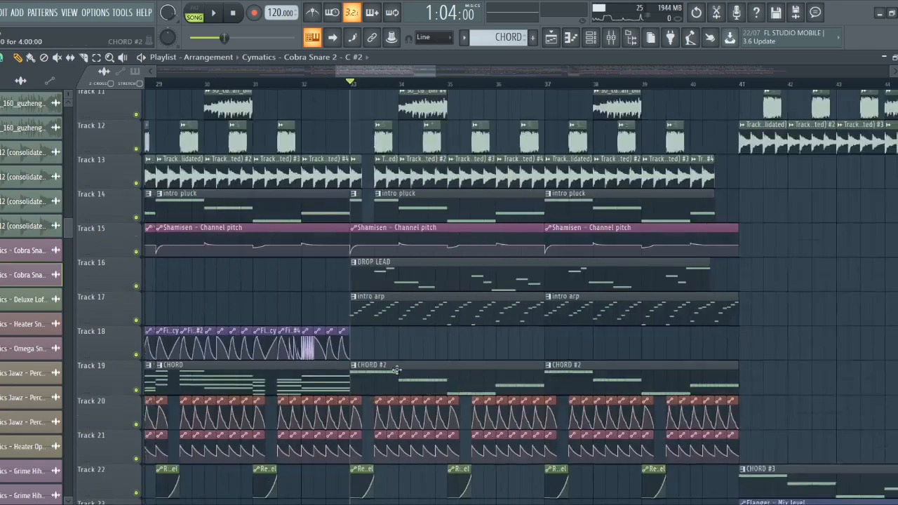
pyautogui.scroll(-4, 337, 281)
pyautogui.scroll(3, 340, 316)
pyautogui.scroll(2, 344, 336)
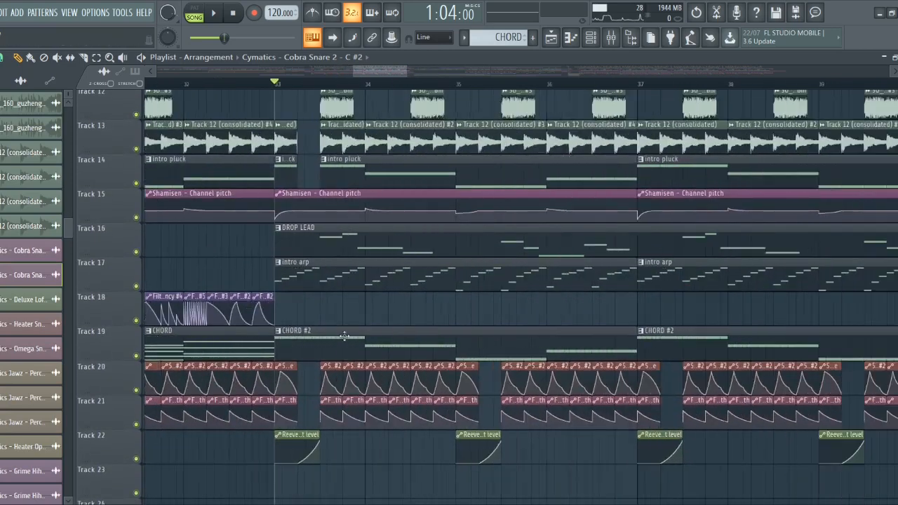
# - Solo the CHORD #2 pattern on Track 19 and play it from bar 33
pyautogui.keyDown('ctrl'); pyautogui.click(137, 356); pyautogui.keyUp('ctrl')
pyautogui.press('space')
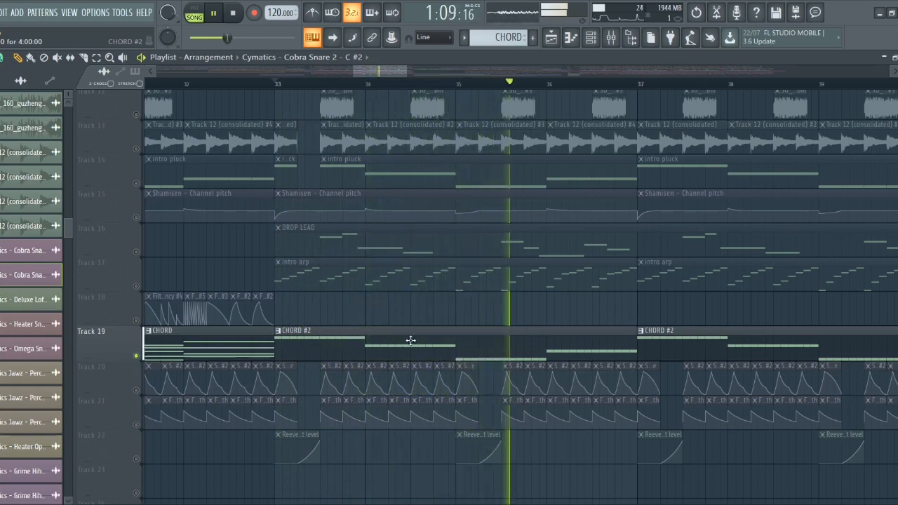
pyautogui.press('space')
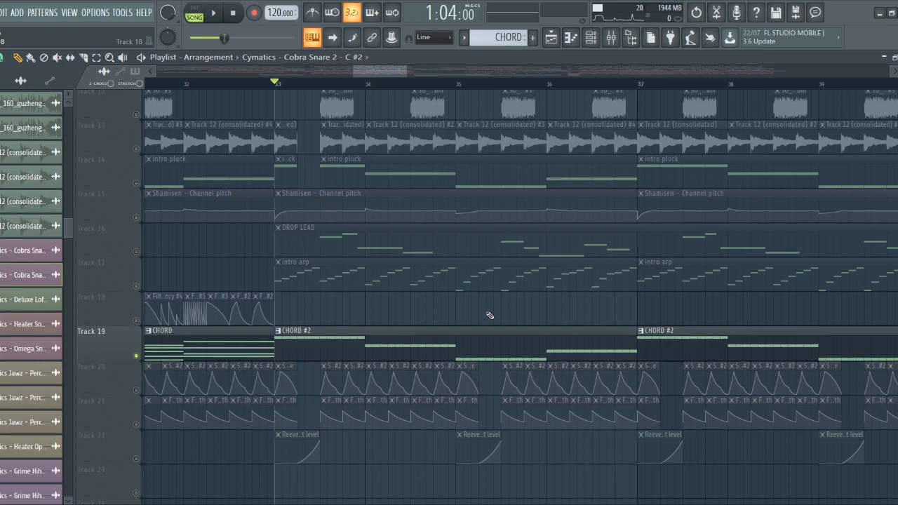
# - Search the channel rack for the Serum channel behind CHORD #2, switching the channel filter from Audio to Unsorted and All
pyautogui.click(591, 39)
pyautogui.scroll(-6, 295, 383)
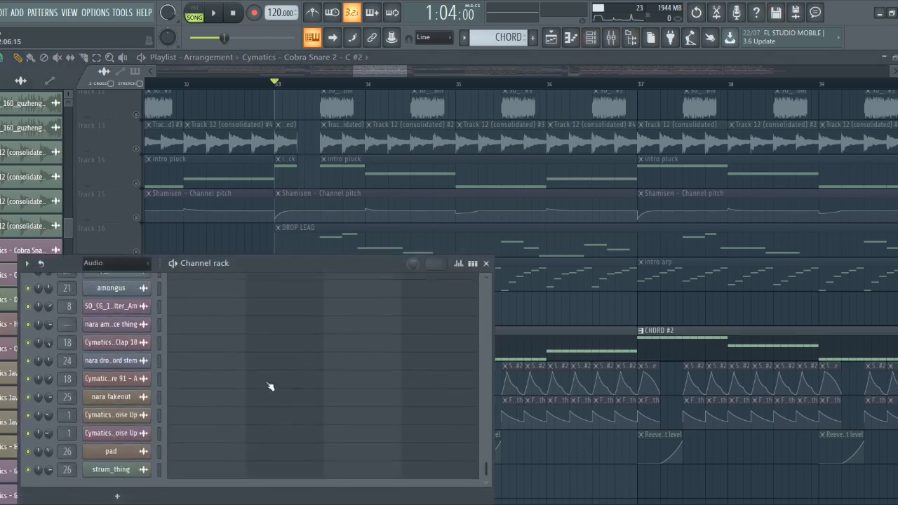
pyautogui.click(109, 266)
pyautogui.click(112, 313)
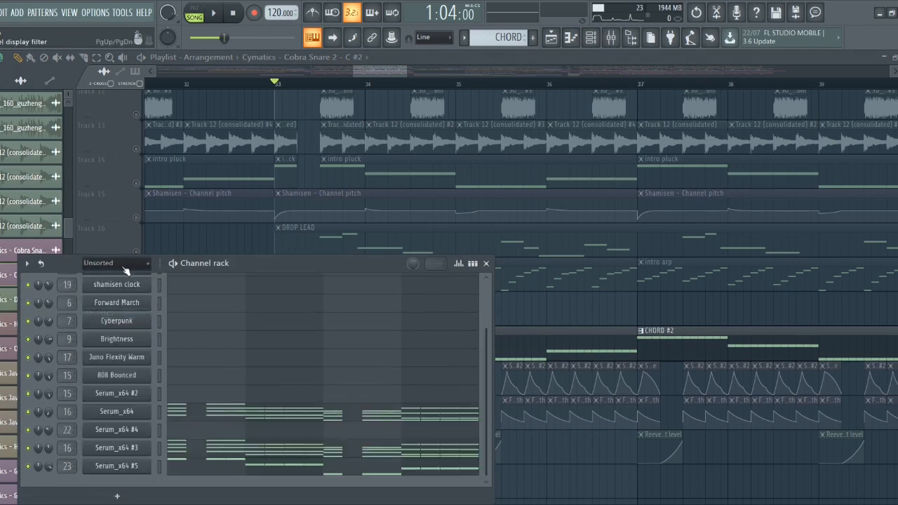
pyautogui.click(124, 266)
pyautogui.click(128, 277)
pyautogui.scroll(-10, 140, 356)
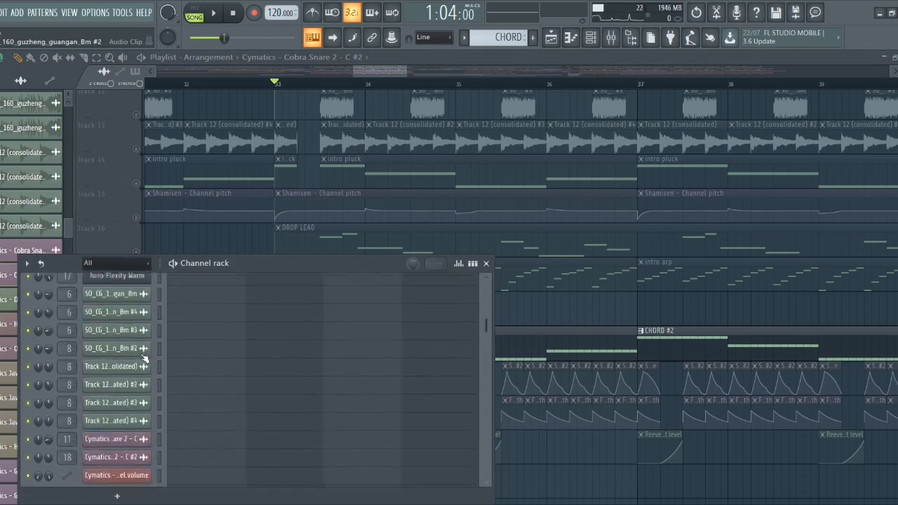
pyautogui.scroll(-12, 144, 348)
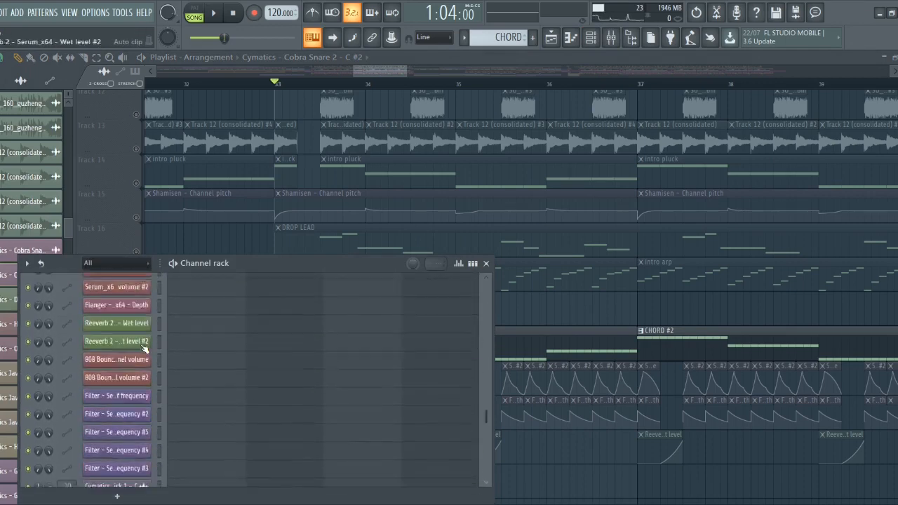
pyautogui.click(141, 369)
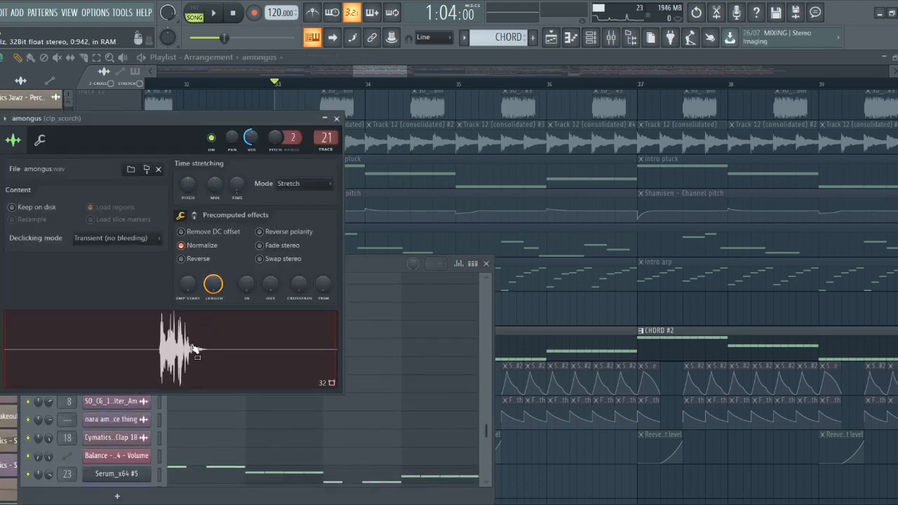
pyautogui.press('Escape')
pyautogui.scroll(-14, 263, 367)
pyautogui.scroll(8, 155, 375)
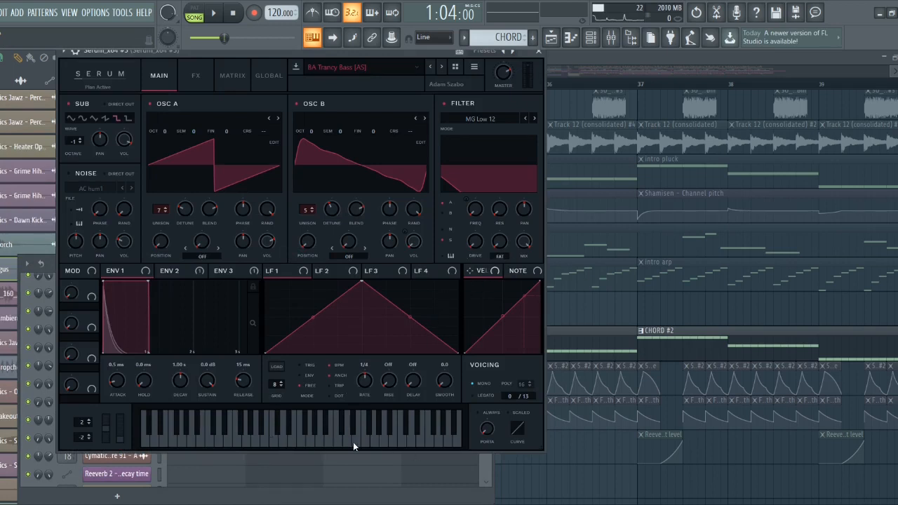
# - Audition two notes on Serum's BA Trancy Bass preset, and close the synth and the channel rack
pyautogui.click(305, 444)
pyautogui.click(227, 445)
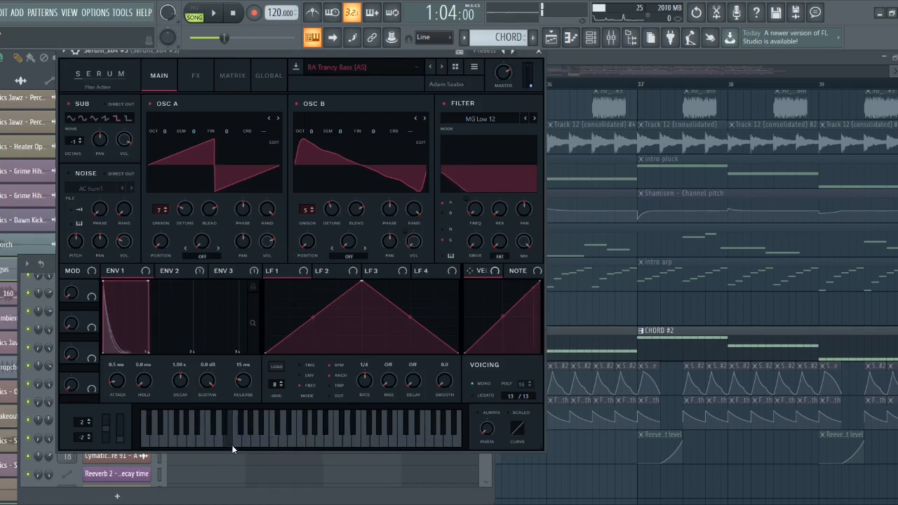
pyautogui.press('Escape')
pyautogui.press('Escape')
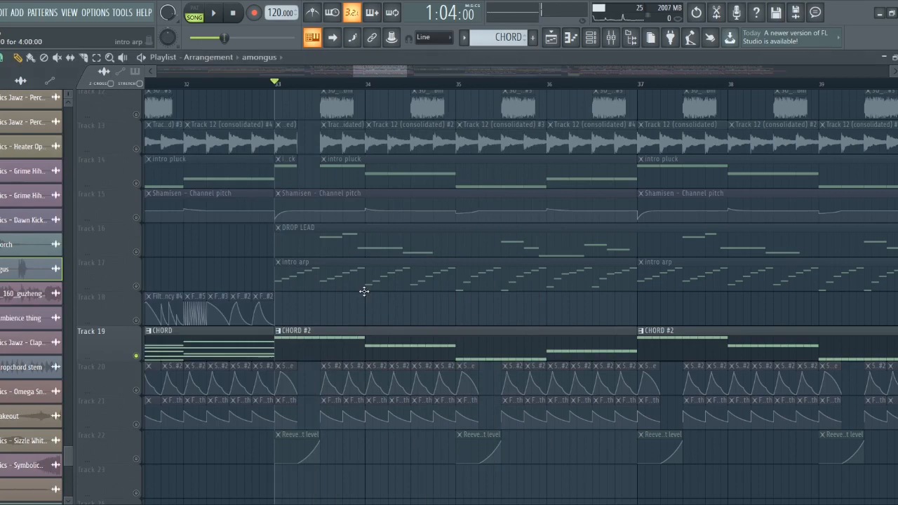
# - Restore all playlist tracks, solo the intro arp on Track 17 and play it from bar 33
pyautogui.rightClick(137, 357)
pyautogui.scroll(-3, 322, 357)
pyautogui.scroll(-5, 321, 355)
pyautogui.scroll(5, 309, 338)
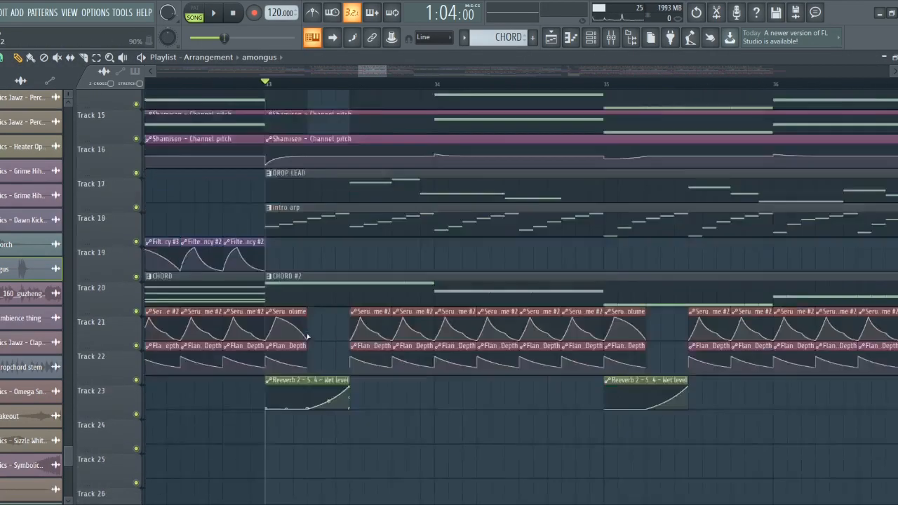
pyautogui.scroll(2, 316, 330)
pyautogui.rightClick(138, 288)
pyautogui.press('space')
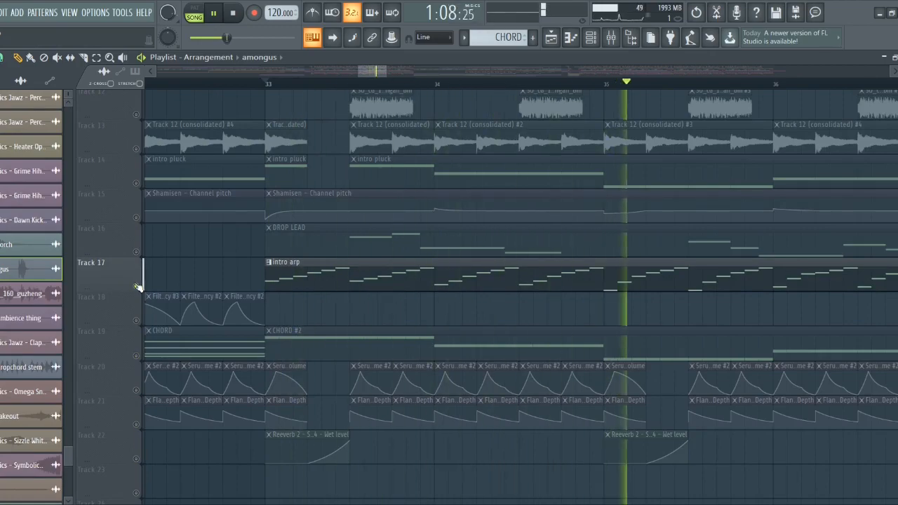
pyautogui.press('space')
# - Restore all tracks, solo the DROP LEAD pattern on Track 16 and play it from bar 33
pyautogui.rightClick(138, 288)
pyautogui.scroll(-8, 294, 320)
pyautogui.scroll(8, 392, 330)
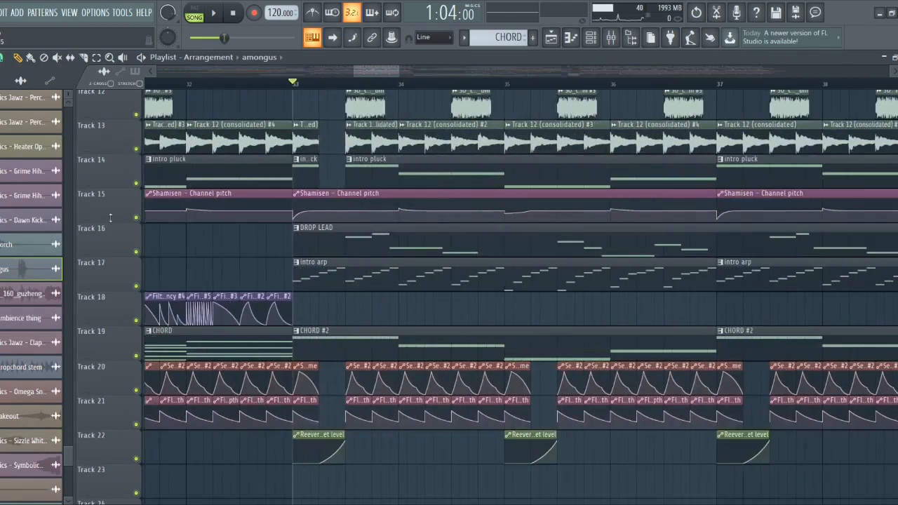
pyautogui.rightClick(136, 251)
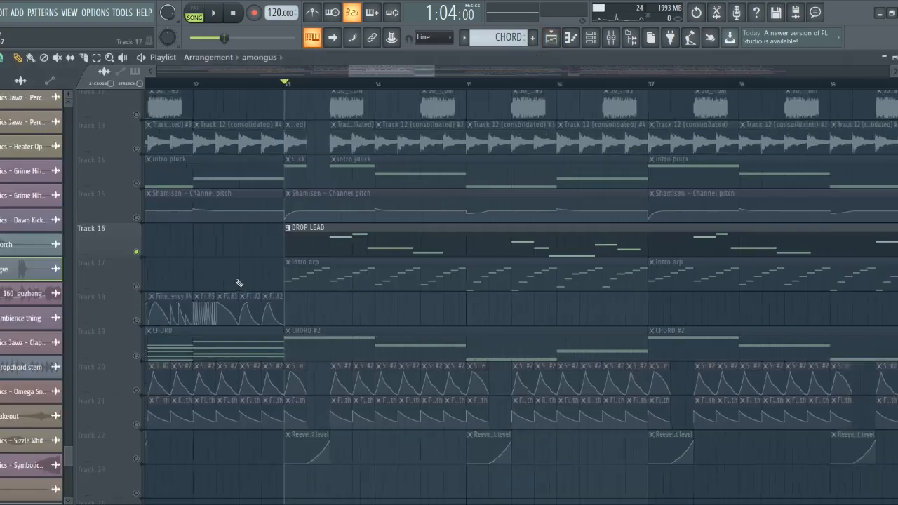
pyautogui.press('space')
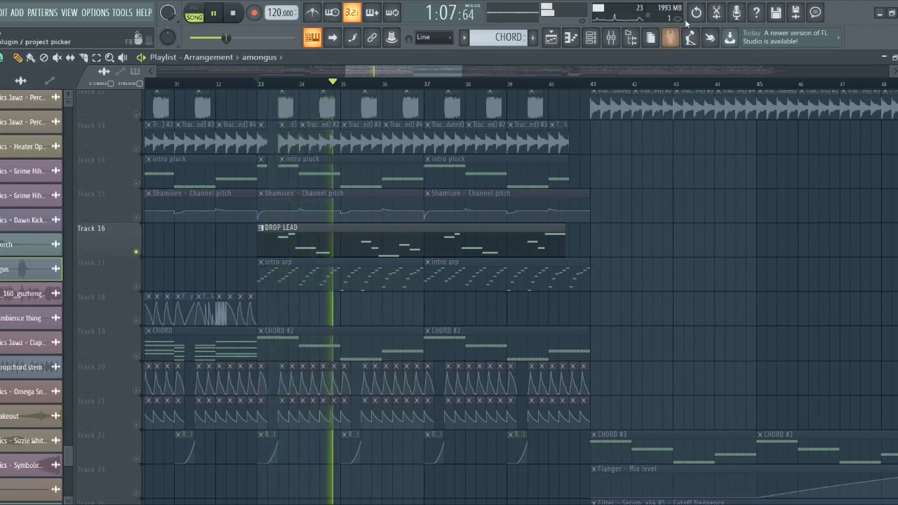
# - Select the DROP LEAD pattern, filter the channel rack to Unsorted and examine its Juno Flexity Warm preset in FLEX
pyautogui.click(591, 39)
pyautogui.scroll(6, 172, 390)
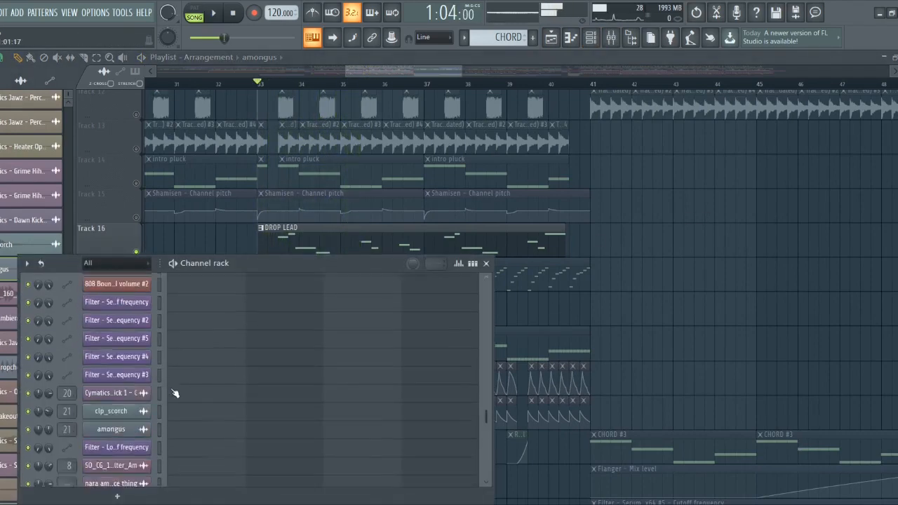
pyautogui.press('F6')
pyautogui.click(279, 261)
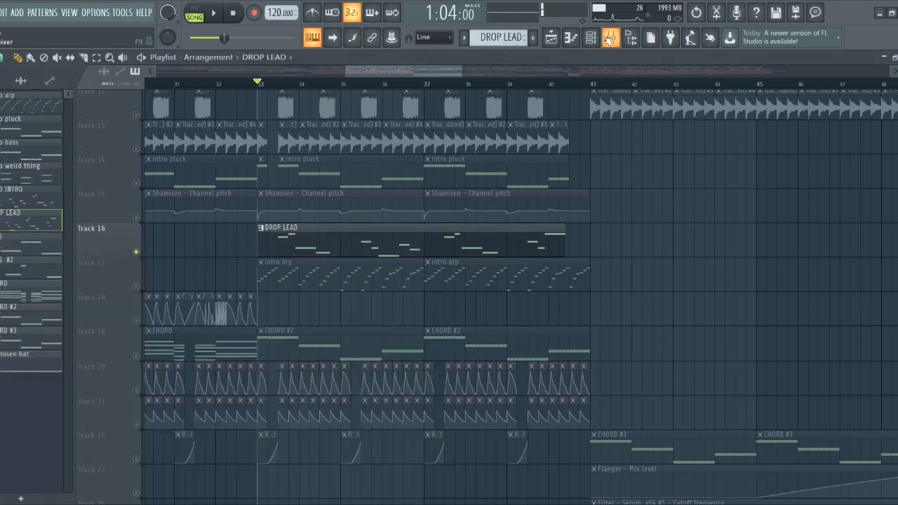
pyautogui.click(610, 38)
pyautogui.scroll(-8, 161, 393)
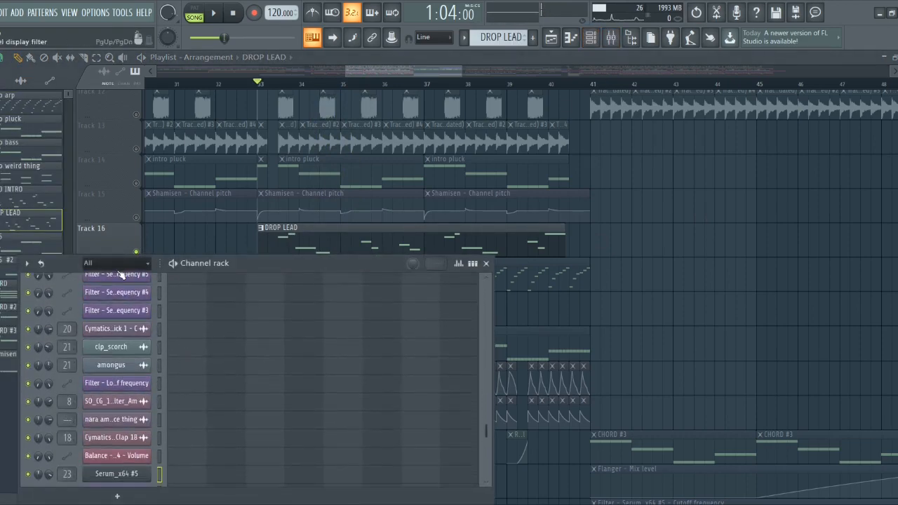
pyautogui.click(120, 314)
pyautogui.click(132, 358)
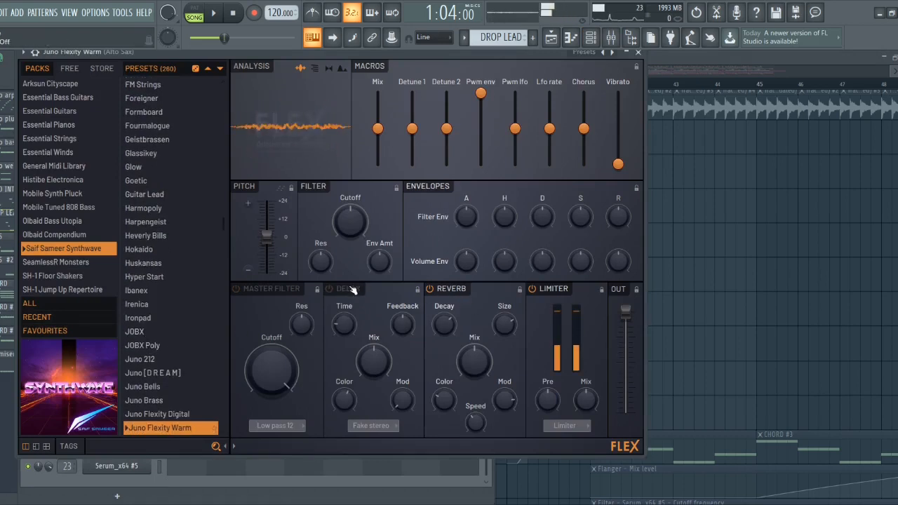
pyautogui.press('Escape')
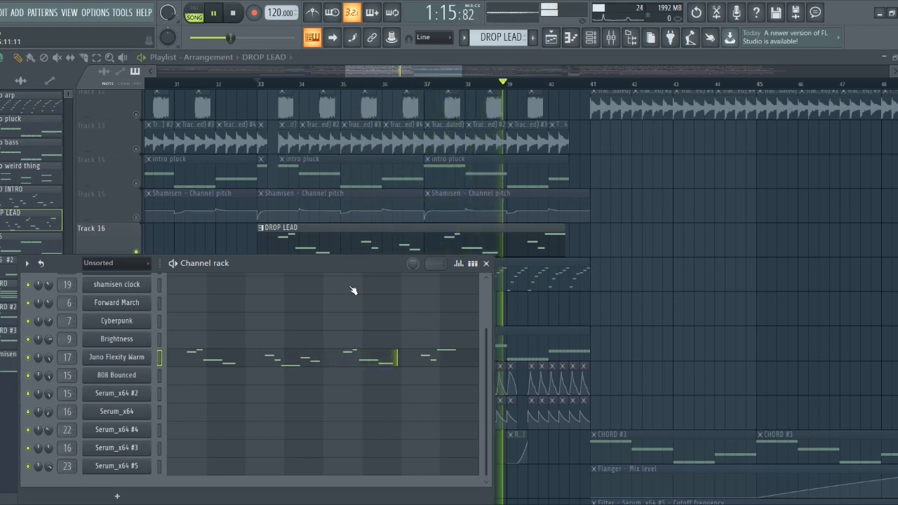
pyautogui.click(486, 264)
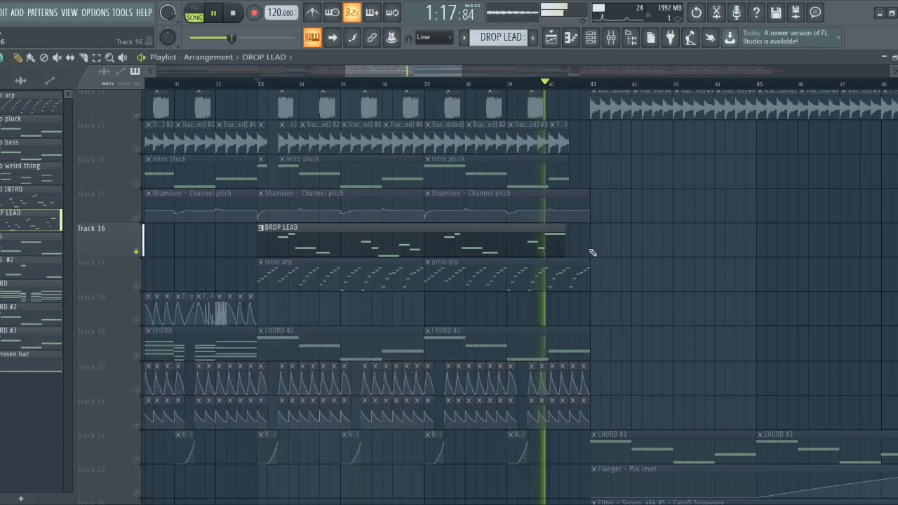
# - Play the closing notes of the soloed DROP LEAD from bar 39
pyautogui.scroll(7, 591, 246)
pyautogui.press('space')
pyautogui.scroll(-4, 441, 168)
pyautogui.click(247, 83)
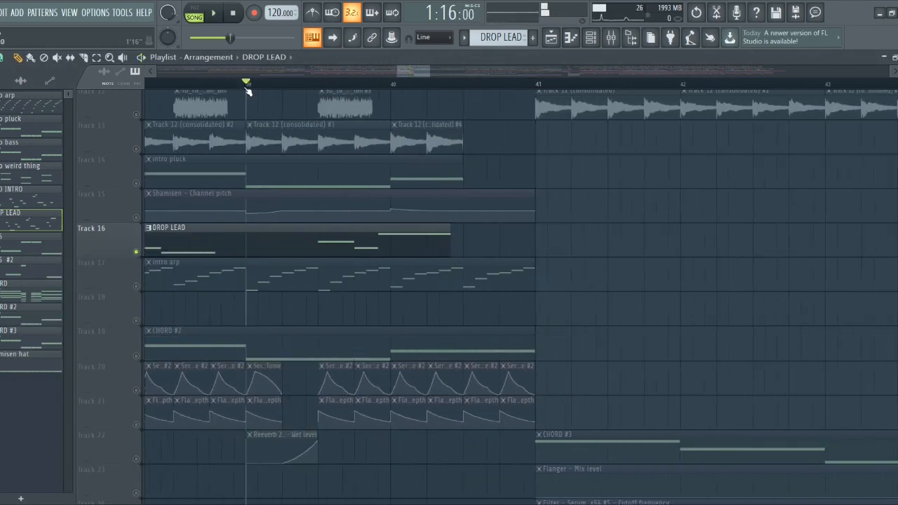
pyautogui.press('space')
pyautogui.scroll(4, 361, 167)
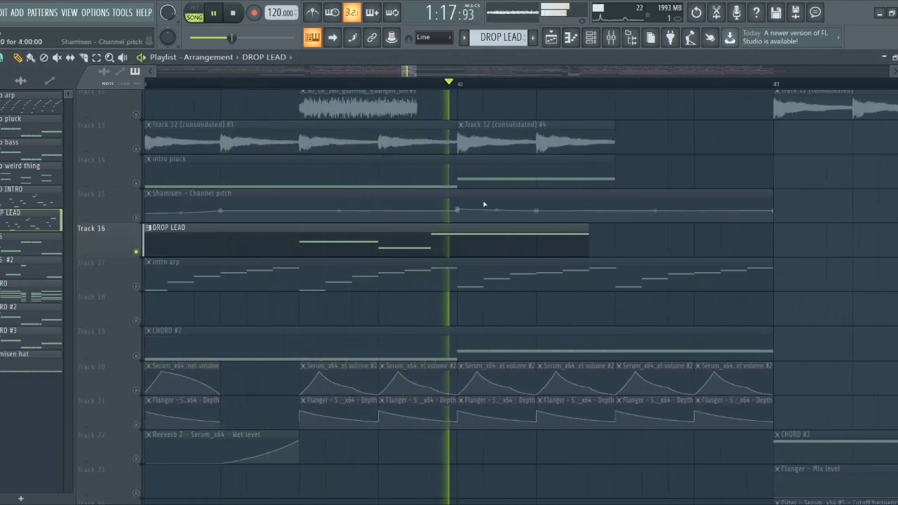
pyautogui.scroll(-4, 744, 231)
pyautogui.press('space')
# - Restore all playlist tracks, play the full drop from bar 33 and examine the final kick at bar 41
pyautogui.keyDown('ctrl'); pyautogui.click(137, 253); pyautogui.keyUp('ctrl')
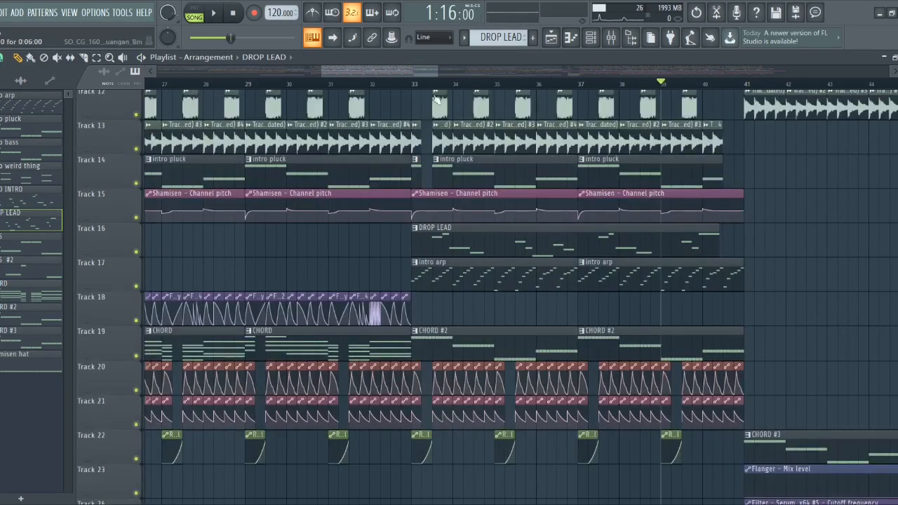
pyautogui.scroll(-4, 359, 266)
pyautogui.scroll(-6, 421, 286)
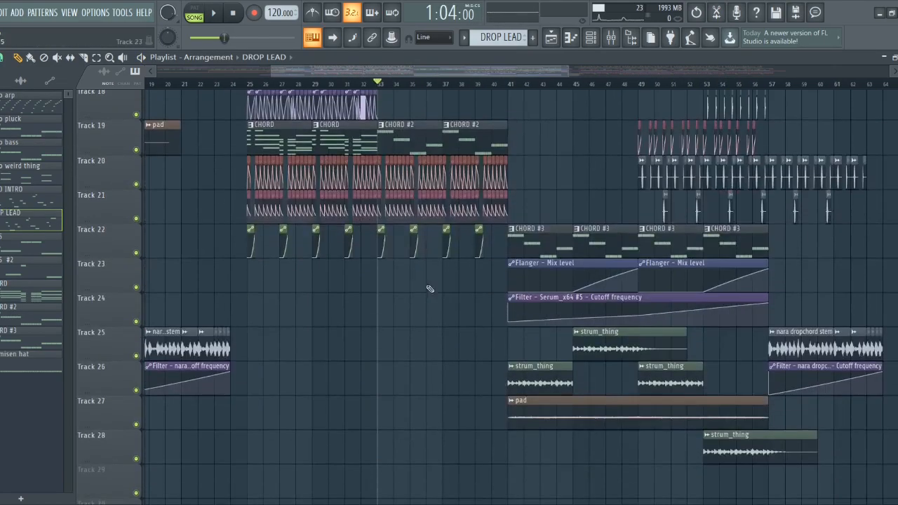
pyautogui.press('space')
pyautogui.scroll(7, 445, 305)
pyautogui.scroll(6, 526, 297)
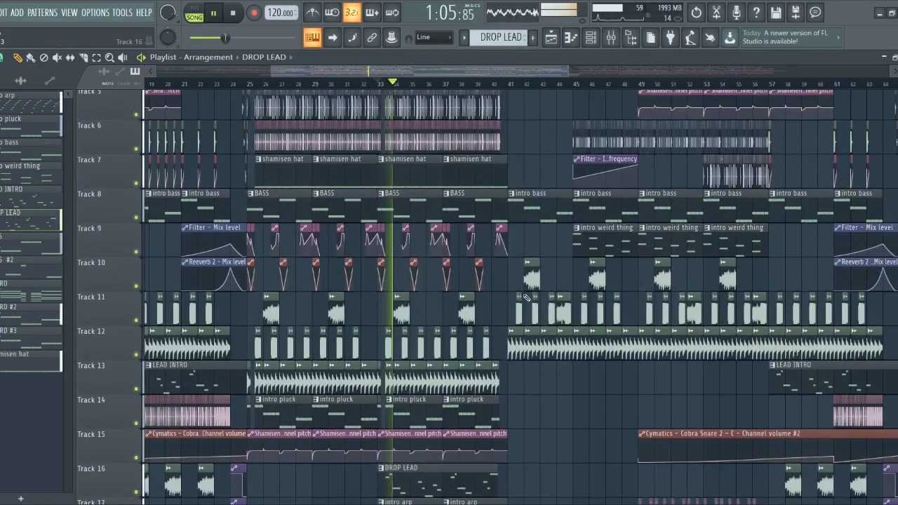
pyautogui.scroll(4, 510, 298)
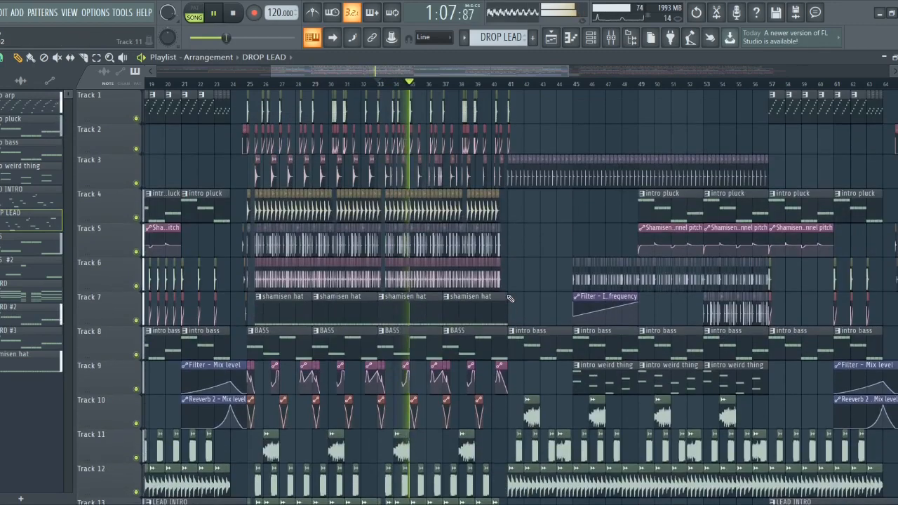
pyautogui.scroll(6, 496, 288)
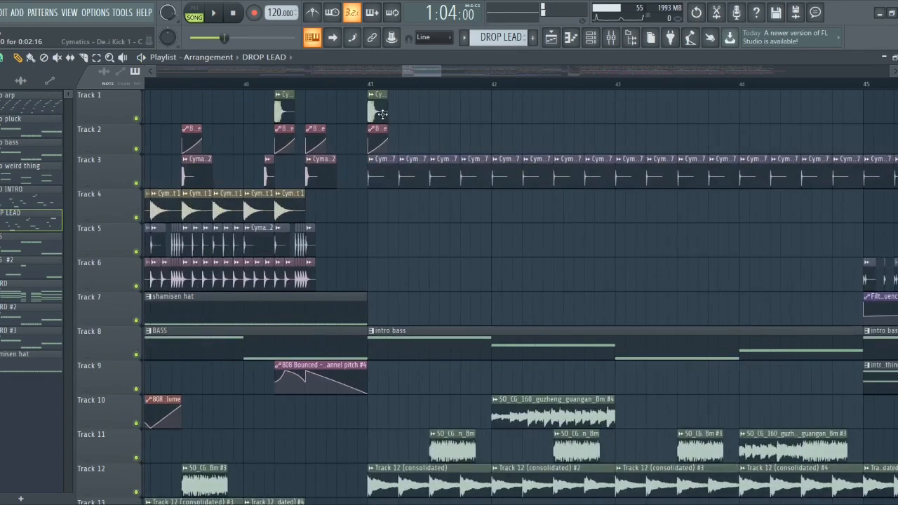
# - Play the full mix from bar 41 and examine the playlist layers that follow the drop
pyautogui.scroll(-3, 421, 204)
pyautogui.scroll(-7, 491, 270)
pyautogui.scroll(-3, 503, 282)
pyautogui.scroll(4, 541, 300)
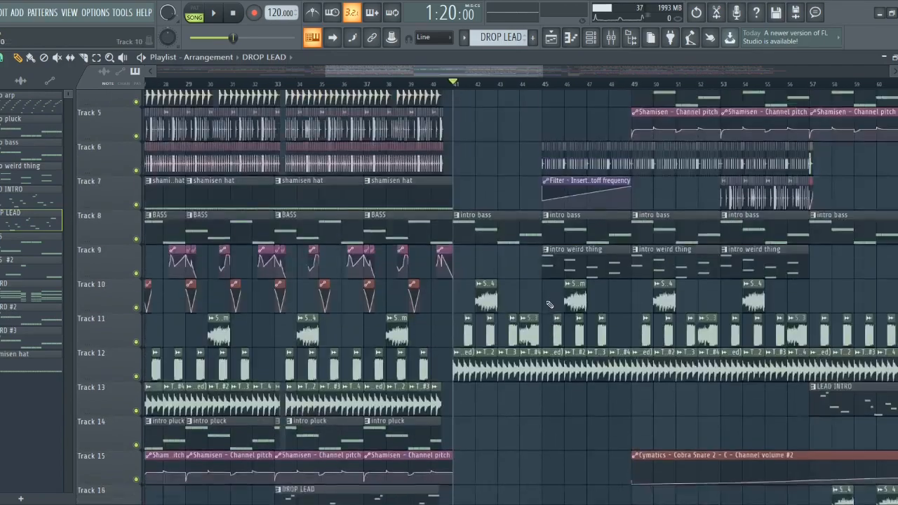
pyautogui.scroll(2, 524, 326)
pyautogui.scroll(-2, 579, 158)
pyautogui.scroll(3, 555, 196)
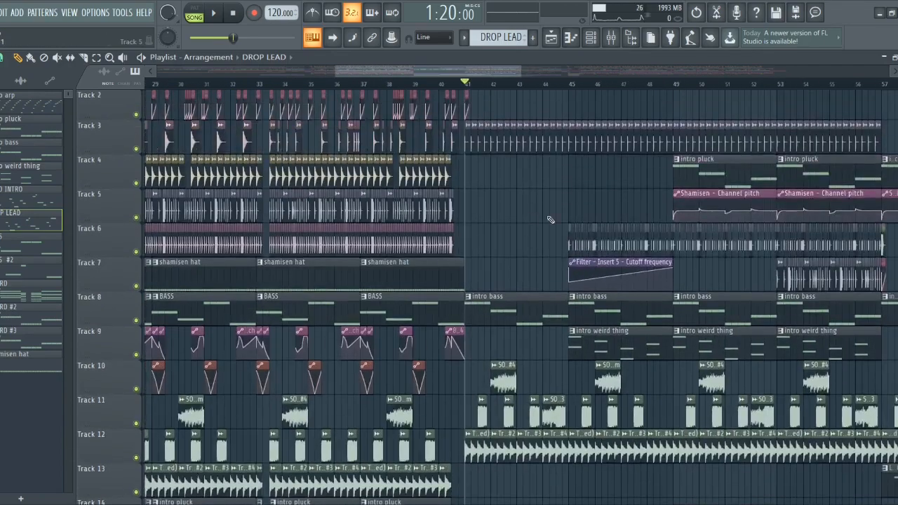
pyautogui.scroll(3, 640, 231)
pyautogui.press('space')
pyautogui.scroll(-3, 513, 232)
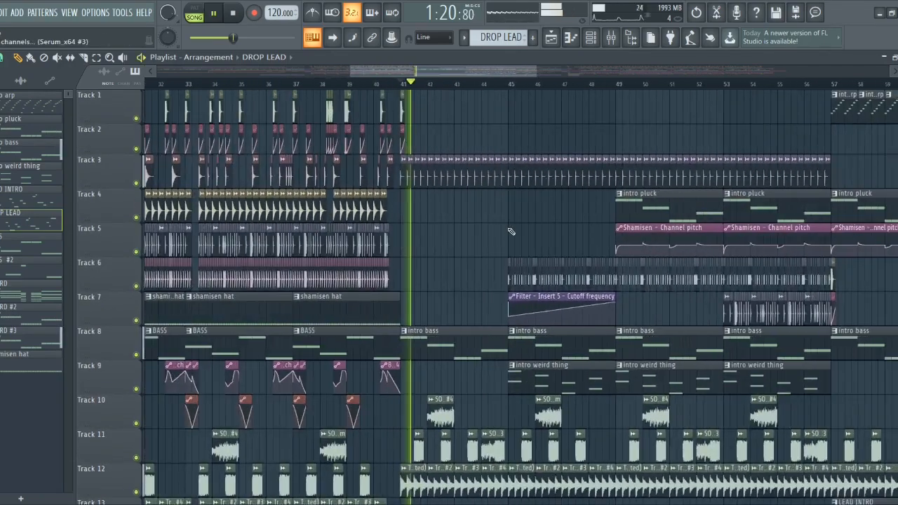
pyautogui.scroll(-9, 511, 230)
pyautogui.press('space')
# - Solo the strum_thing clips on Tracks 25 and 26 and play them from bar 41 to bar 49
pyautogui.scroll(-7, 511, 231)
pyautogui.scroll(4, 511, 226)
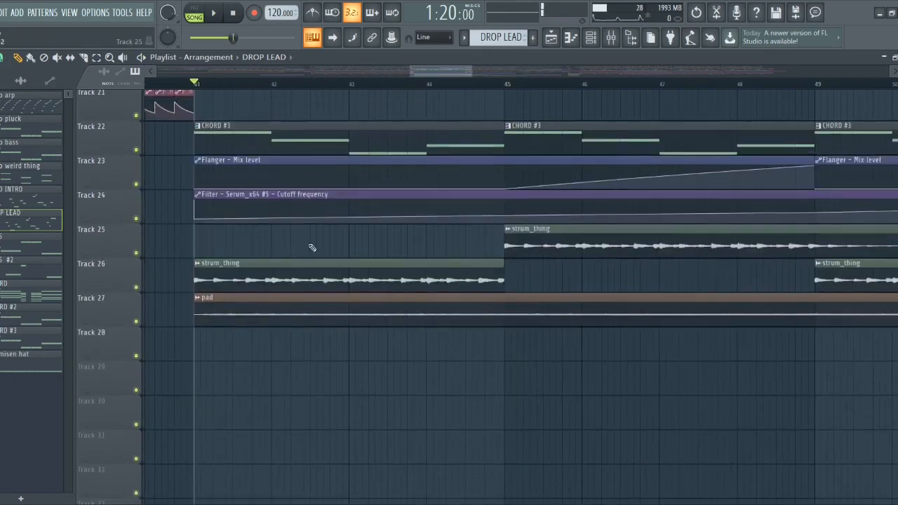
pyautogui.rightClick(135, 283)
pyautogui.rightClick(136, 287)
pyautogui.click(136, 252)
pyautogui.press('space')
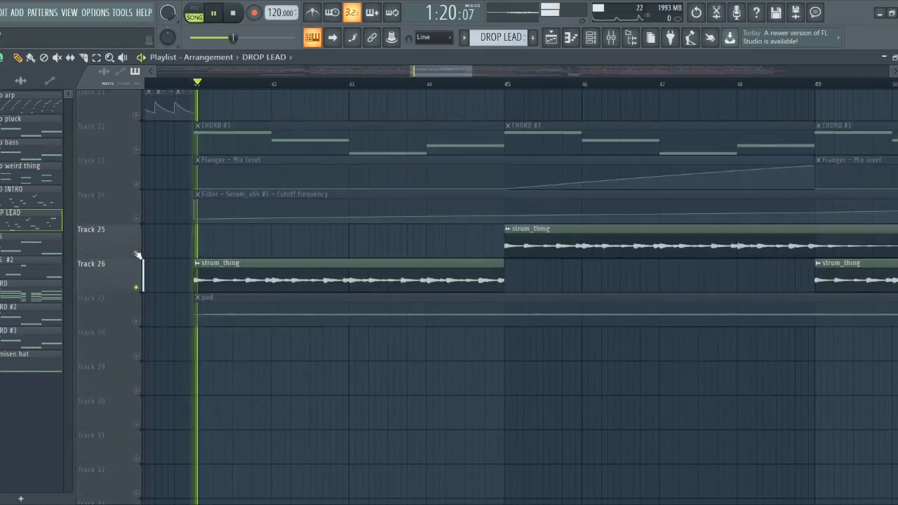
pyautogui.scroll(-3, 288, 260)
pyautogui.scroll(-1, 288, 260)
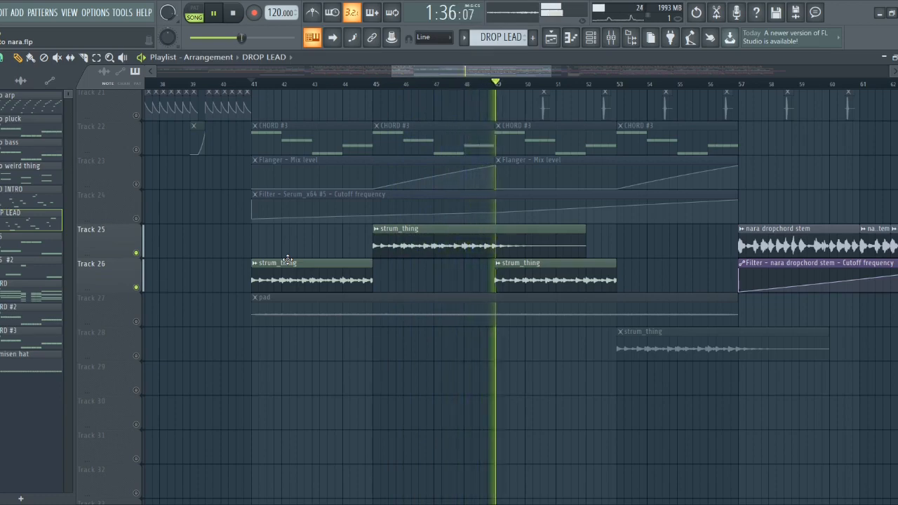
# - Restore all tracks, play the soloed Cymatics Dawn Kick on Track 17 from bar 49 and restore the tracks again
pyautogui.scroll(-3, 363, 320)
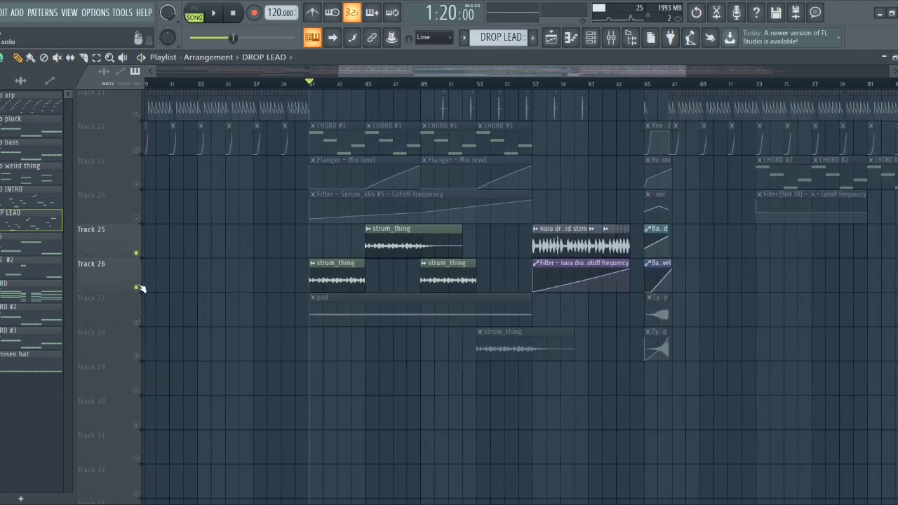
pyautogui.rightClick(137, 287)
pyautogui.rightClick(136, 287)
pyautogui.scroll(3, 400, 274)
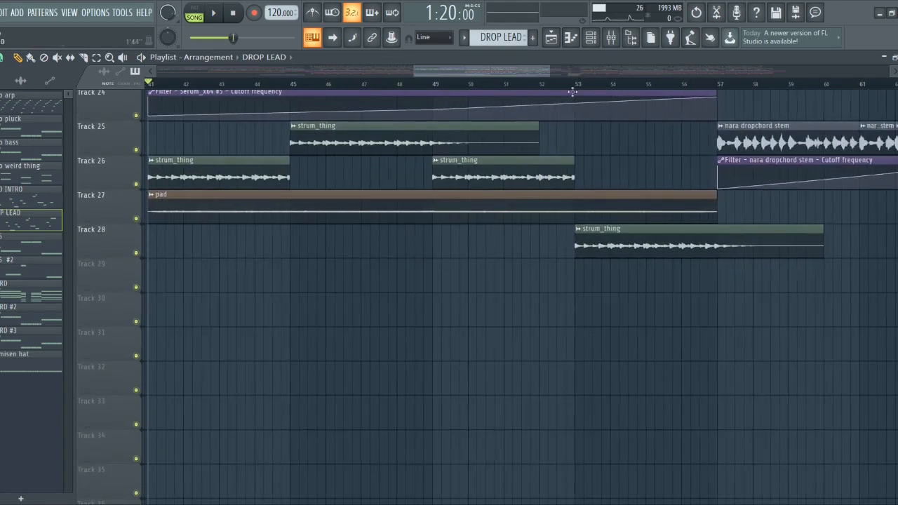
pyautogui.scroll(2, 436, 95)
pyautogui.scroll(5, 436, 84)
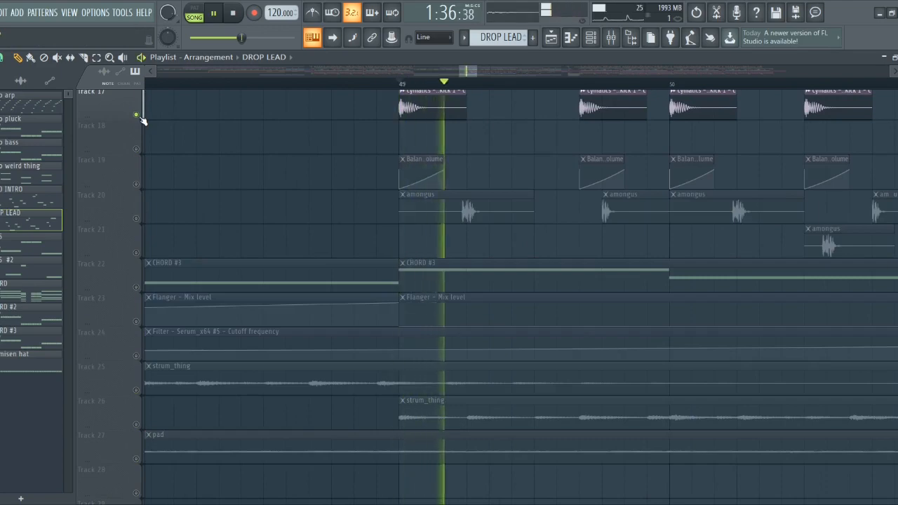
pyautogui.scroll(3, 366, 220)
pyautogui.scroll(-3, 367, 221)
pyautogui.scroll(-3, 452, 239)
pyautogui.scroll(3, 449, 242)
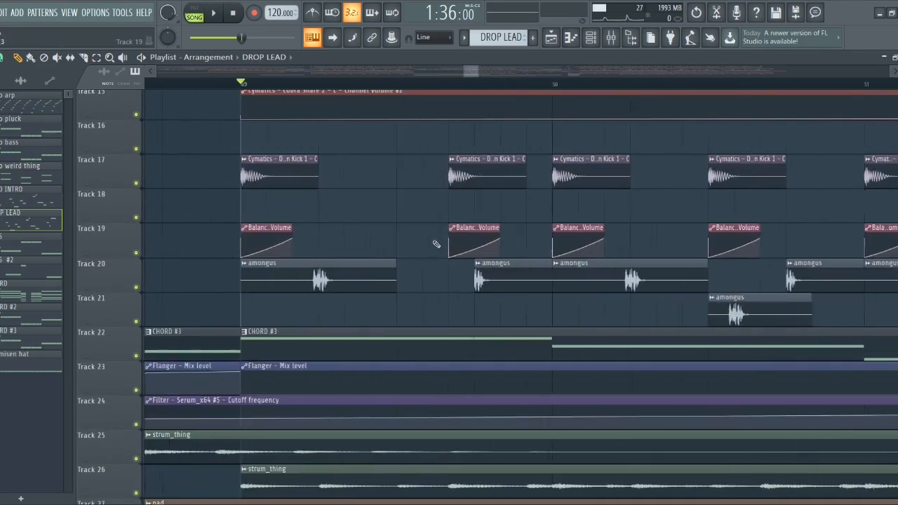
# - Solo the amongus clips on Track 20, select that sample and play it from bar 49
pyautogui.rightClick(136, 288)
pyautogui.scroll(3, 309, 297)
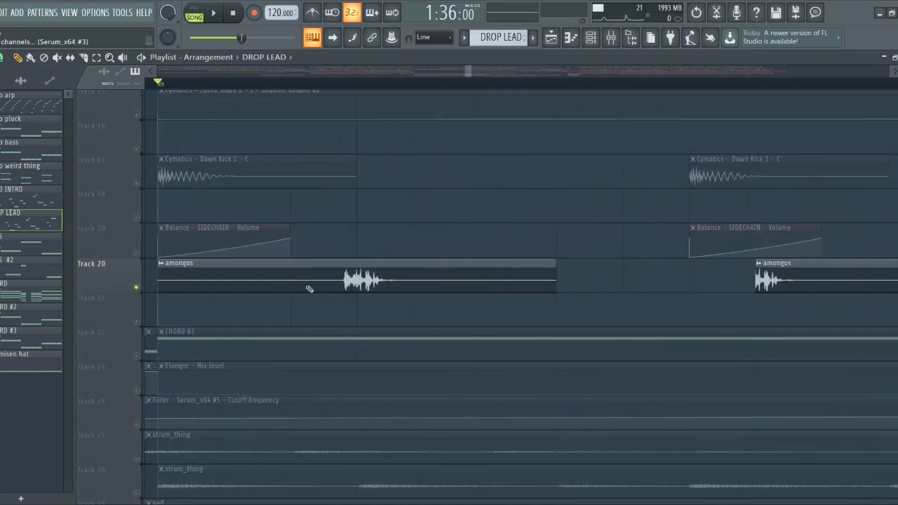
pyautogui.doubleClick(307, 284)
pyautogui.press('Escape')
pyautogui.press('space')
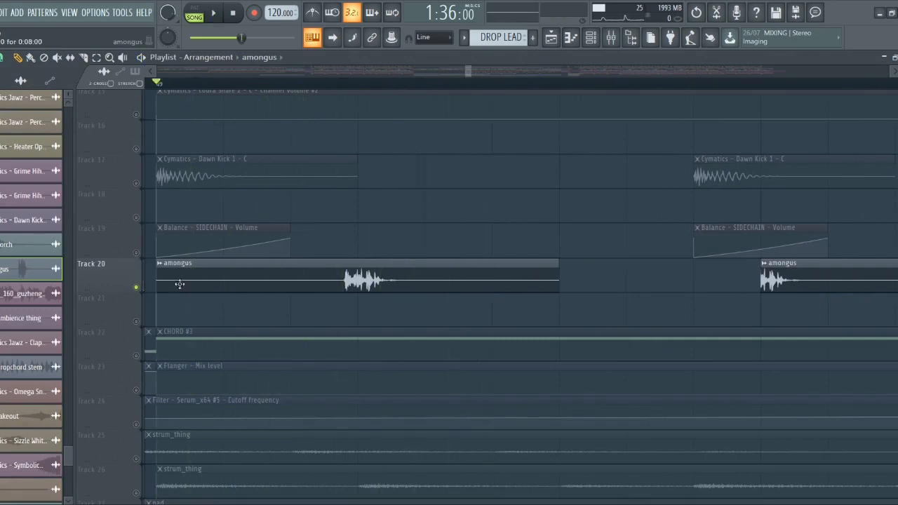
# - Restore all tracks and play the full mix from bar 49 until just before bar 55
pyautogui.rightClick(137, 287)
pyautogui.scroll(-2, 234, 287)
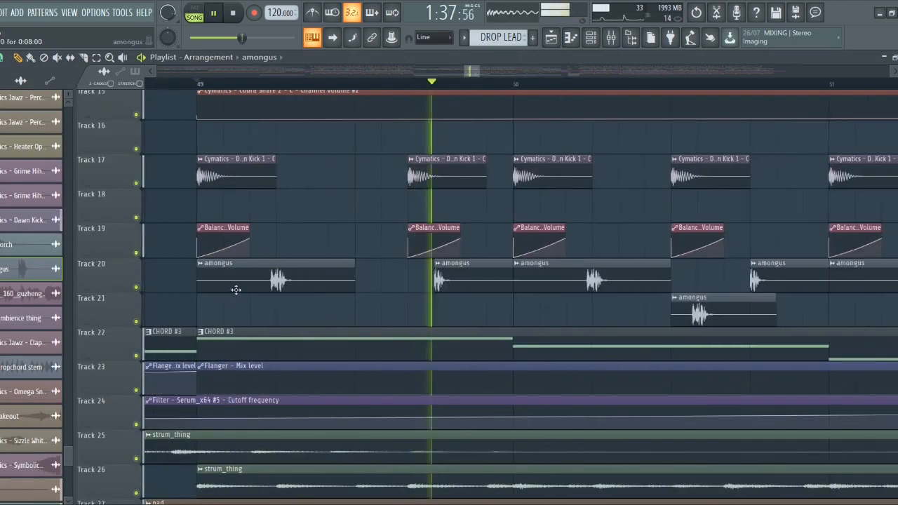
pyautogui.scroll(-2, 469, 267)
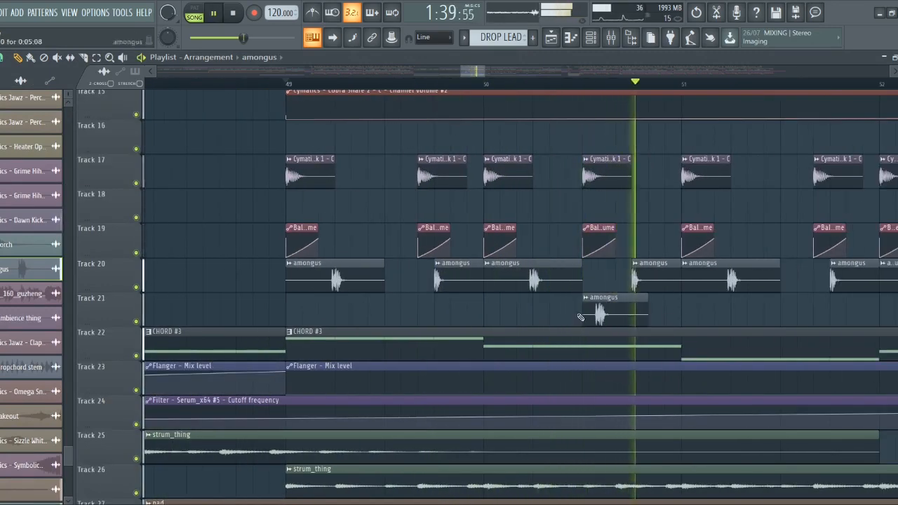
pyautogui.scroll(-2, 581, 317)
pyautogui.scroll(-2, 582, 324)
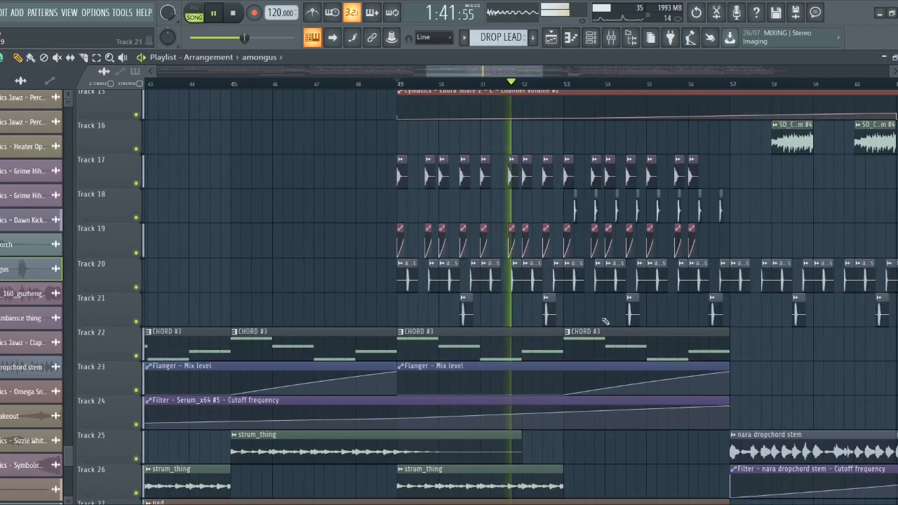
pyautogui.scroll(3, 607, 320)
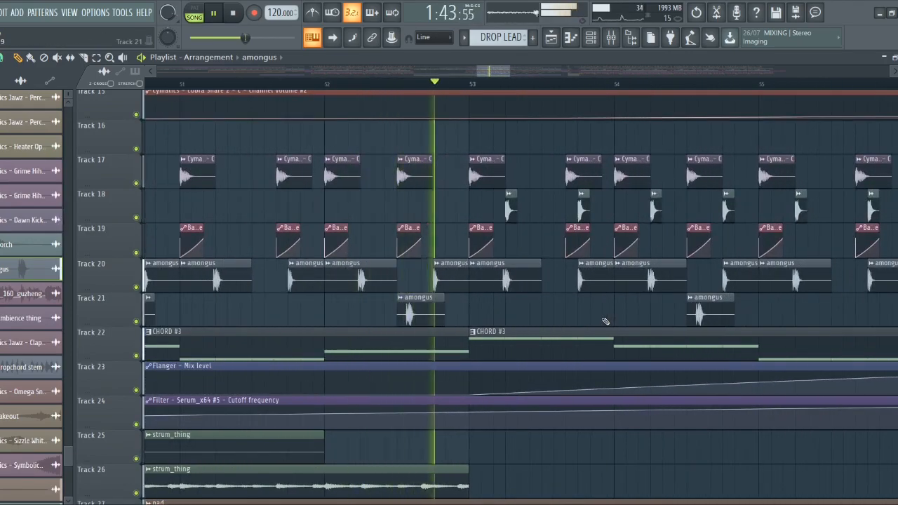
pyautogui.scroll(-5, 605, 321)
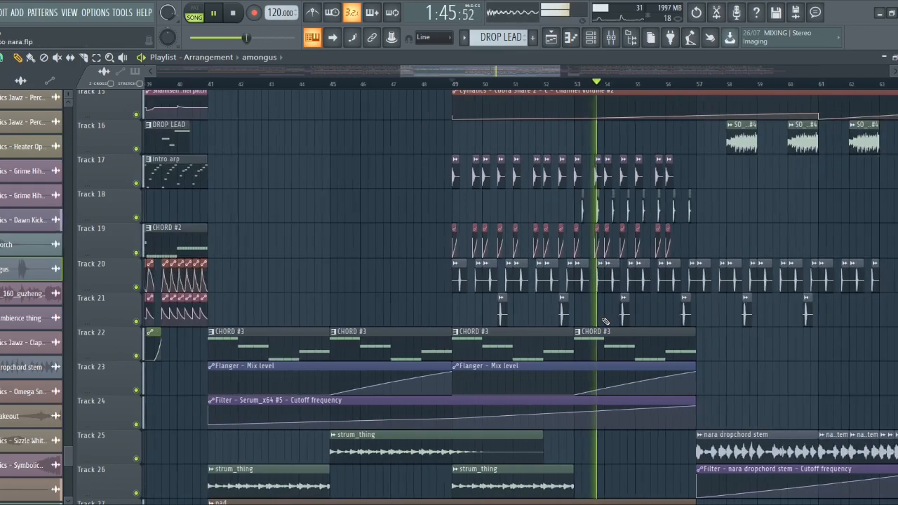
pyautogui.scroll(5, 605, 321)
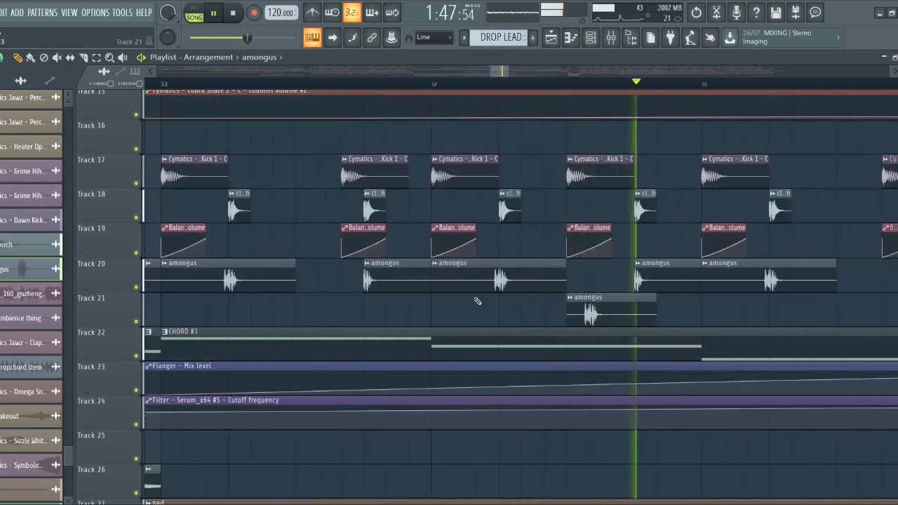
pyautogui.scroll(1, 216, 253)
pyautogui.press('space')
# - Set the playhead to bar 53, briefly audition the soloed clp_scorch clap on Track 18 and restore all tracks
pyautogui.click(174, 84)
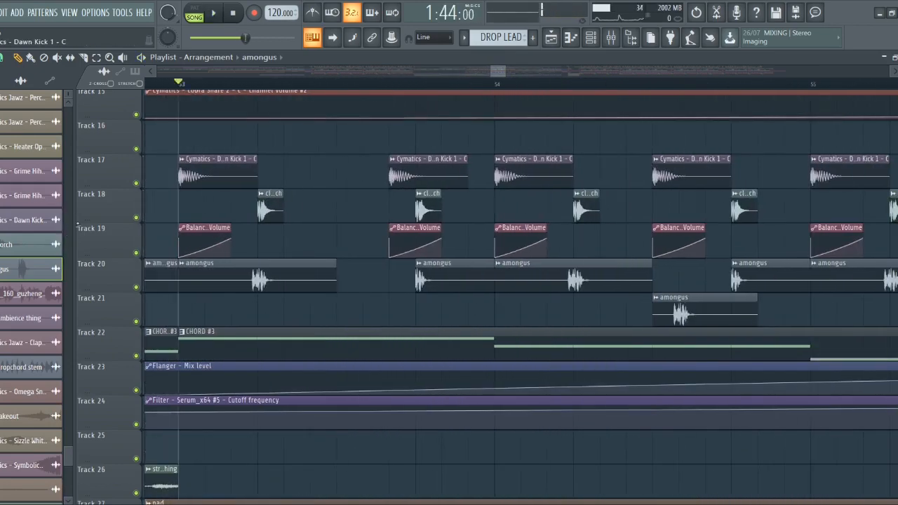
pyautogui.rightClick(129, 189)
pyautogui.click(139, 218)
pyautogui.press('Escape')
pyautogui.press('space')
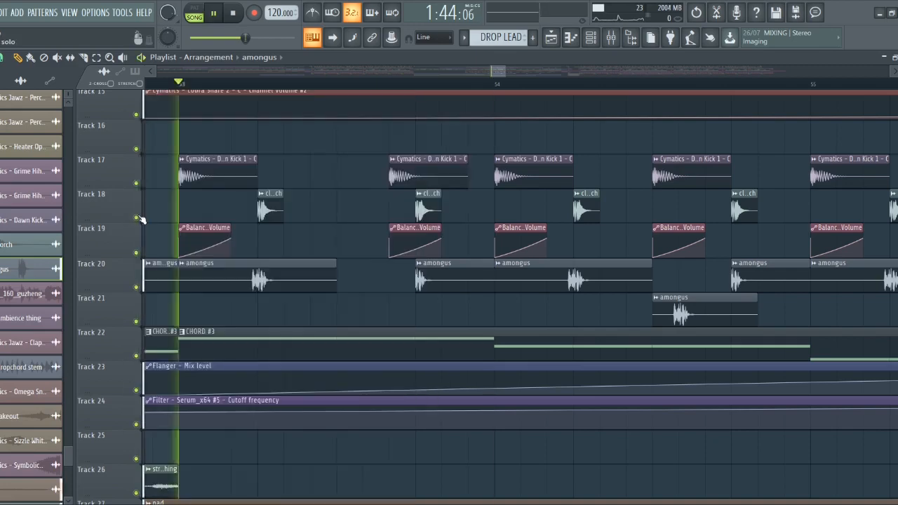
pyautogui.press('space')
pyautogui.rightClick(137, 219)
pyautogui.press('space')
pyautogui.rightClick(137, 218)
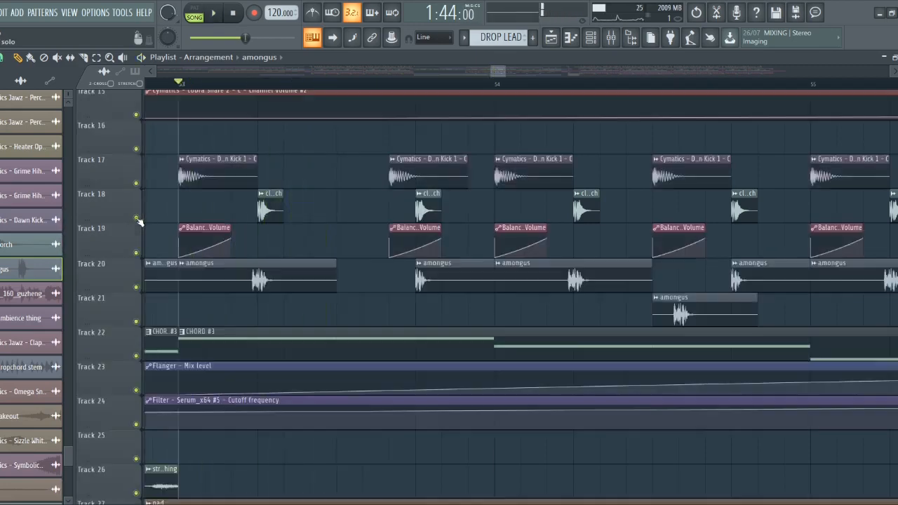
# - Play the full mix from bar 53 and follow the kick, clap and chord layers toward bar 57
pyautogui.scroll(-3, 249, 247)
pyautogui.scroll(2, 290, 253)
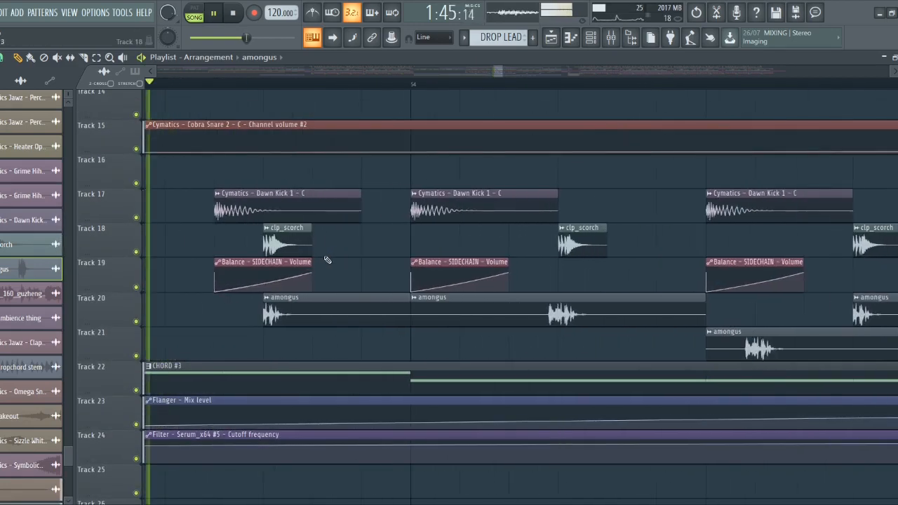
pyautogui.scroll(-3, 304, 290)
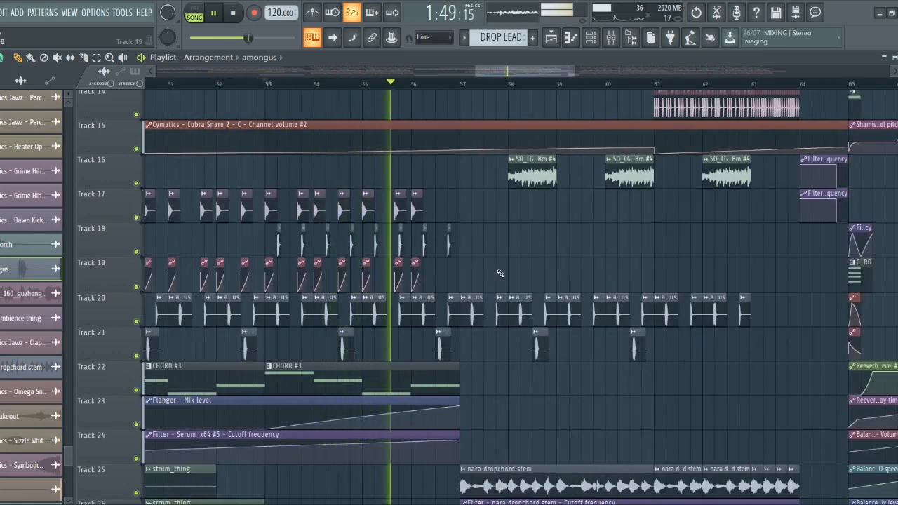
pyautogui.scroll(3, 499, 278)
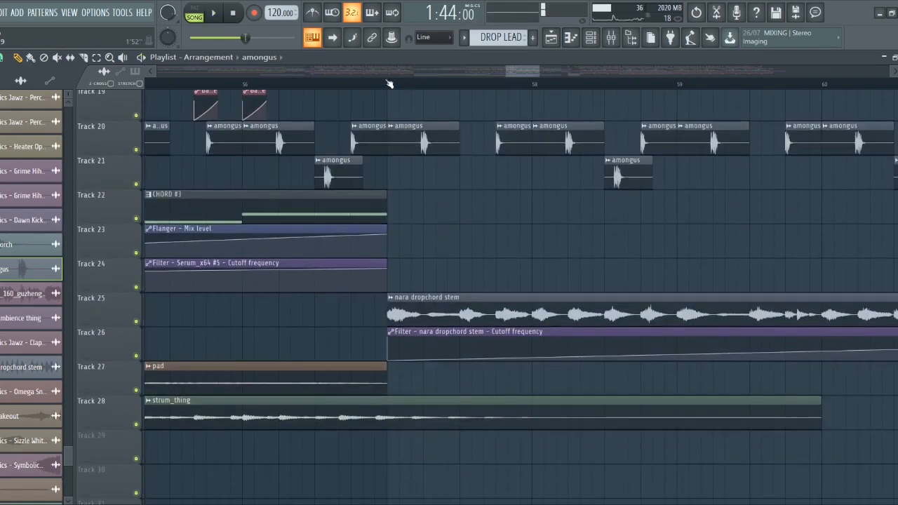
# - Move the playhead to bar 57 and play the section containing the nara dropchord stem and LEAD INTRO
pyautogui.moveTo(387, 85); pyautogui.dragTo(419, 85)
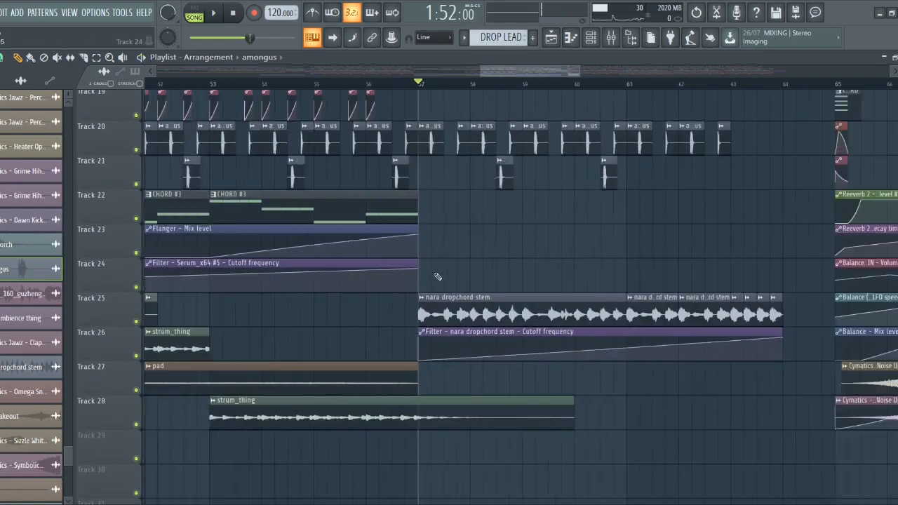
pyautogui.scroll(-3, 438, 276)
pyautogui.scroll(3, 560, 276)
pyautogui.scroll(5, 559, 266)
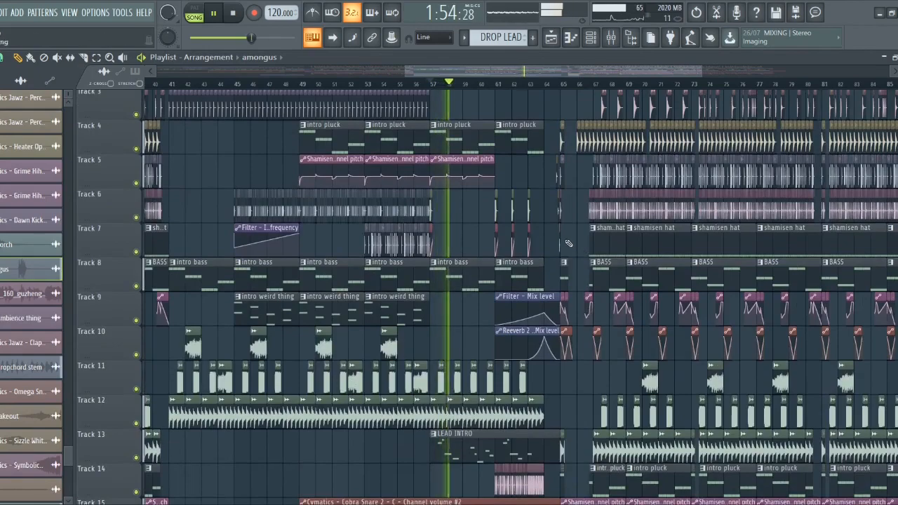
pyautogui.press('space')
# - Move the playhead to bar 65, examine the gap before the second drop and play it
pyautogui.scroll(-3, 568, 243)
pyautogui.scroll(6, 587, 349)
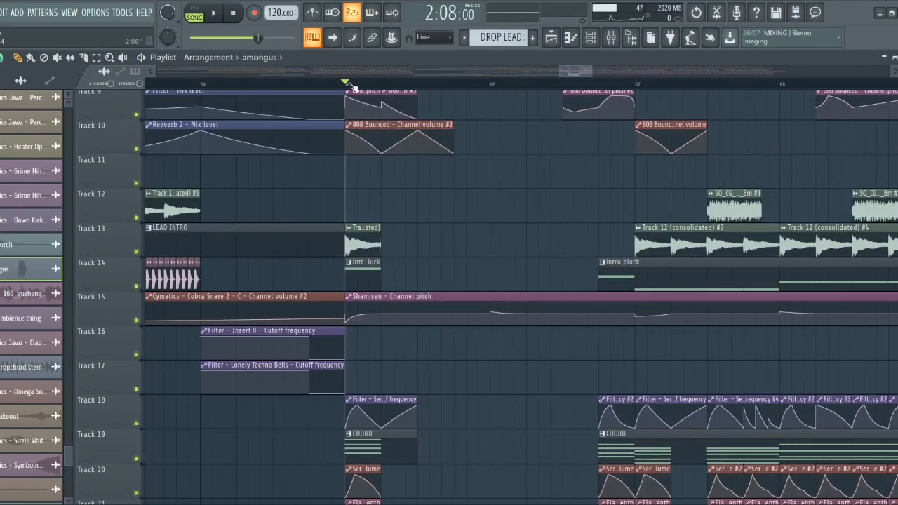
pyautogui.scroll(2, 393, 330)
pyautogui.scroll(-5, 401, 338)
pyautogui.scroll(2, 495, 342)
pyautogui.scroll(3, 484, 339)
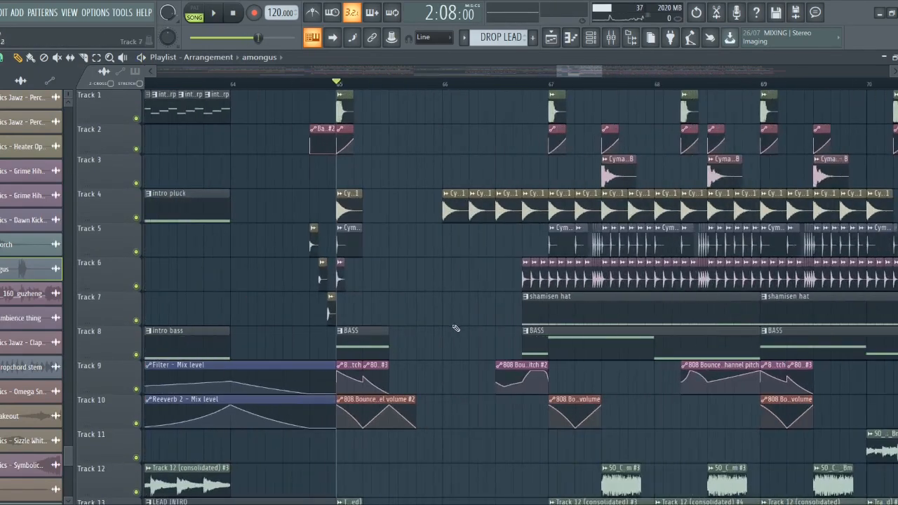
pyautogui.scroll(3, 455, 328)
pyautogui.scroll(-2, 452, 327)
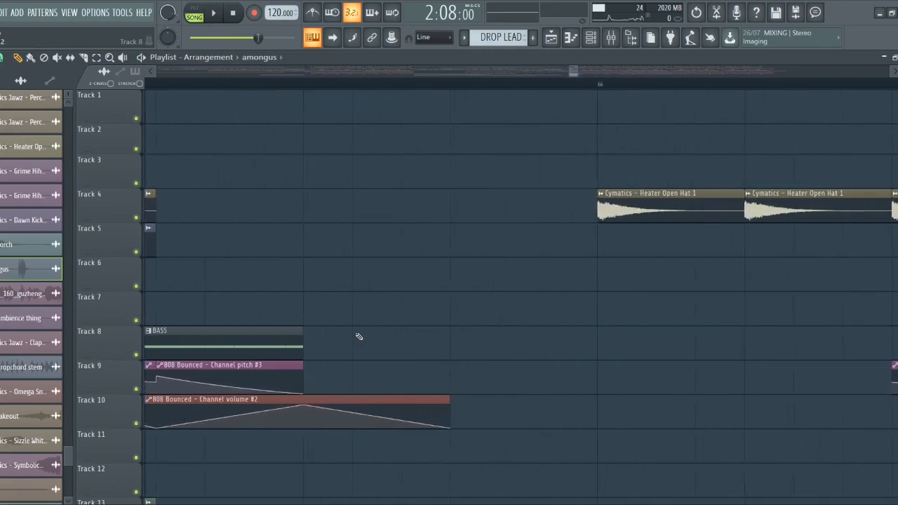
pyautogui.scroll(-3, 359, 337)
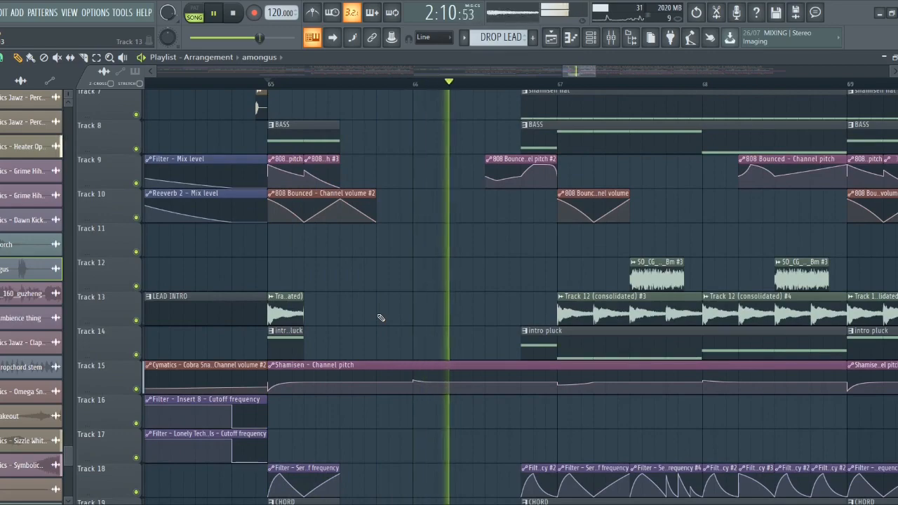
pyautogui.press('space')
# - Solo the SIDECHAIN volume automation on Track 24 and enable the Reeverb 2 automation on Tracks 23 and 22
pyautogui.scroll(-4, 375, 317)
pyautogui.scroll(-3, 375, 318)
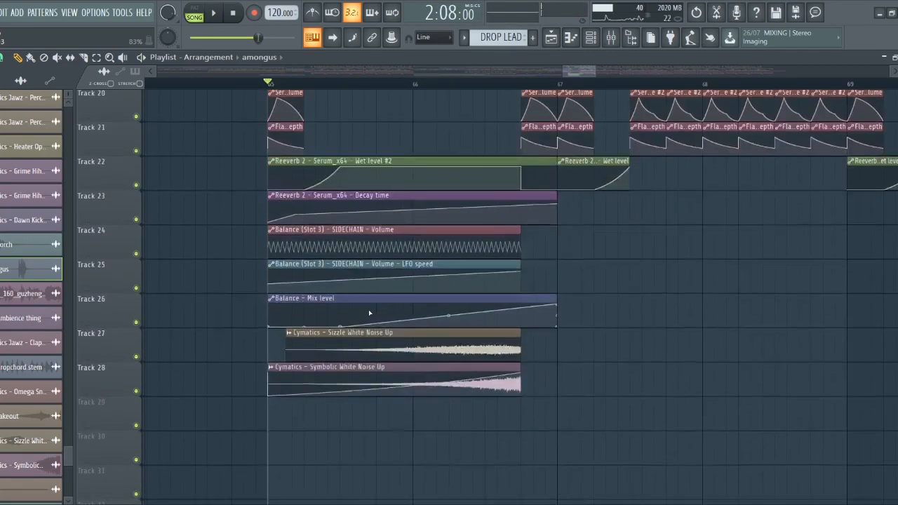
pyautogui.scroll(2, 369, 310)
pyautogui.scroll(-2, 344, 326)
pyautogui.rightClick(136, 250)
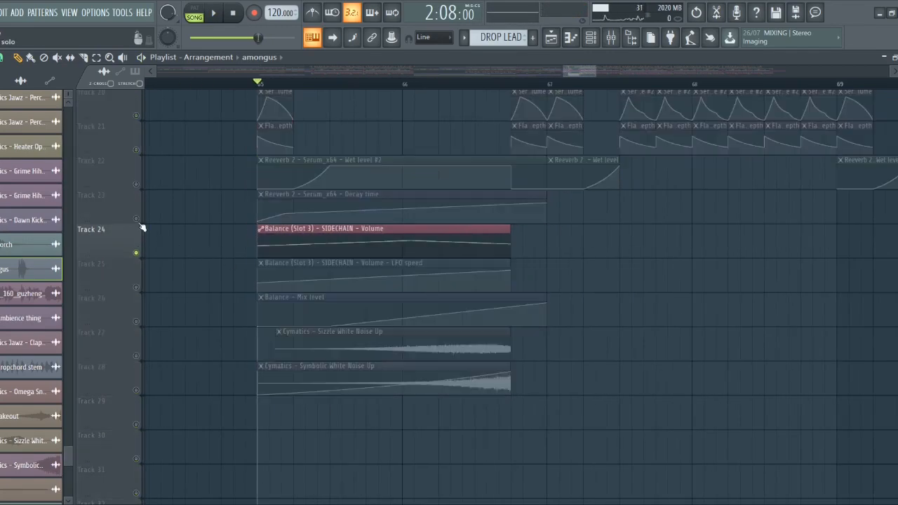
pyautogui.click(137, 218)
pyautogui.click(137, 185)
pyautogui.scroll(-3, 298, 214)
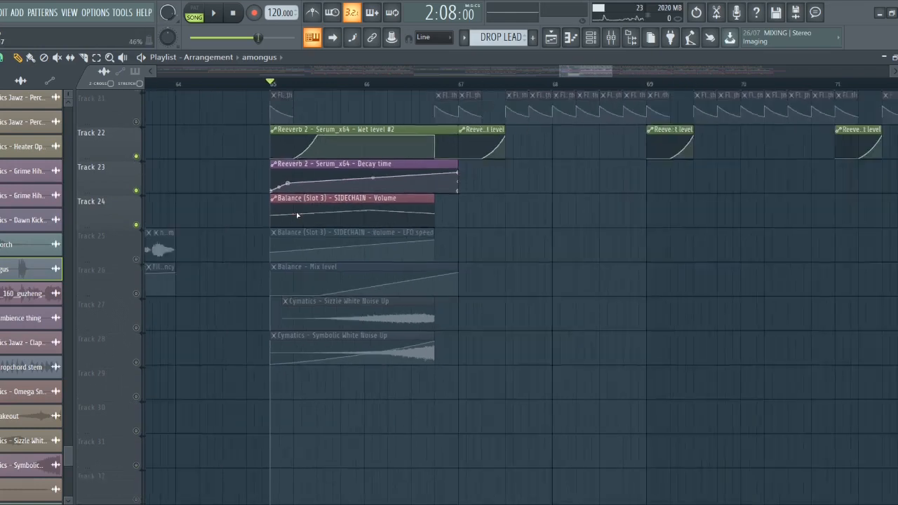
# - Enable Tracks 18 to 21 as well, covering the CHORD pattern and its filter, volume and flanger automation
pyautogui.scroll(4, 298, 214)
pyautogui.scroll(2, 286, 217)
pyautogui.click(137, 185)
pyautogui.click(136, 218)
pyautogui.click(137, 252)
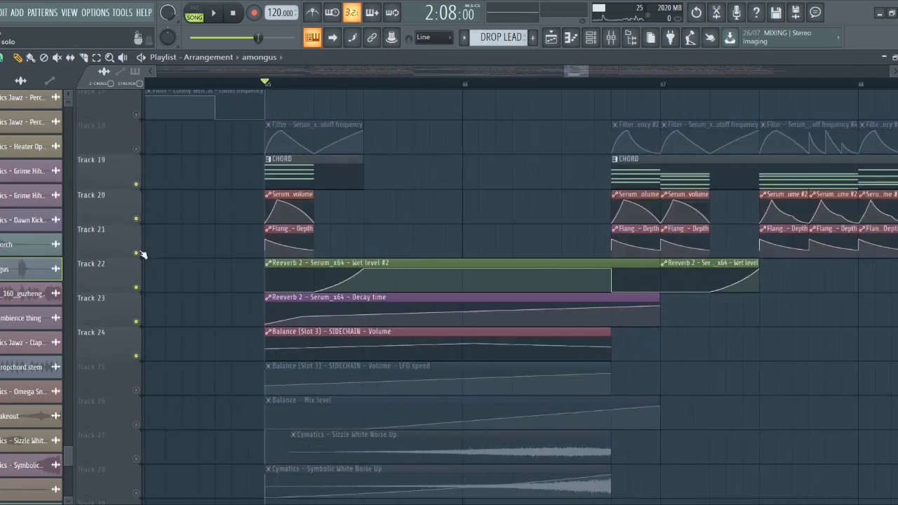
pyautogui.scroll(-1, 131, 155)
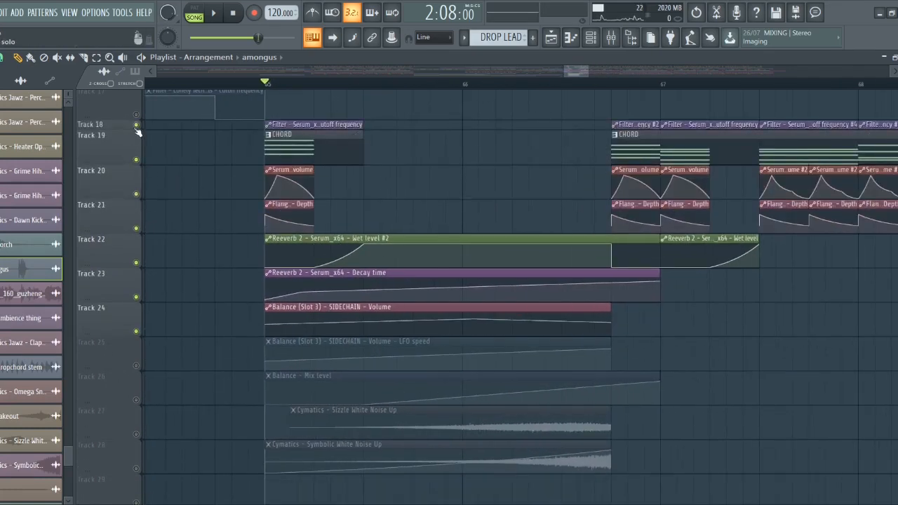
# - Play the soloed chord and automation tracks from bar 65 and check the SIDECHAIN volume automation clip on Track 24
pyautogui.scroll(1, 124, 129)
pyautogui.click(136, 148)
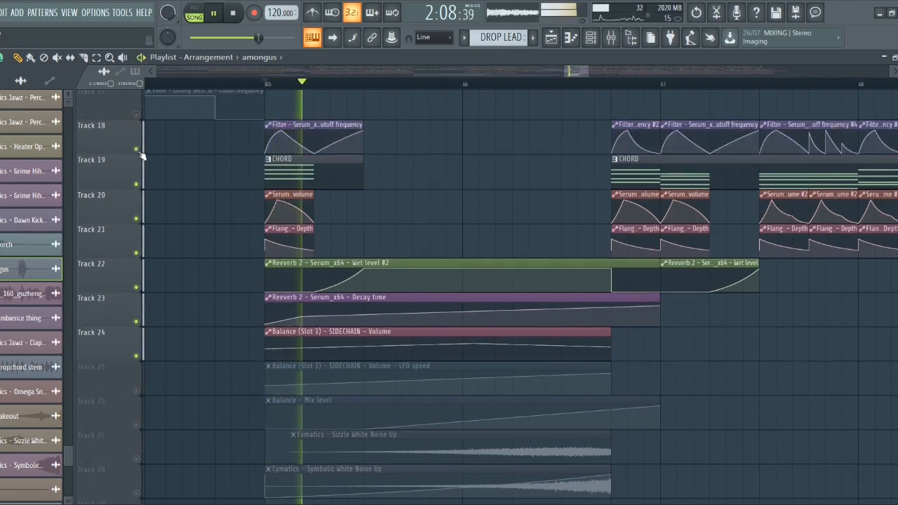
pyautogui.scroll(-4, 264, 214)
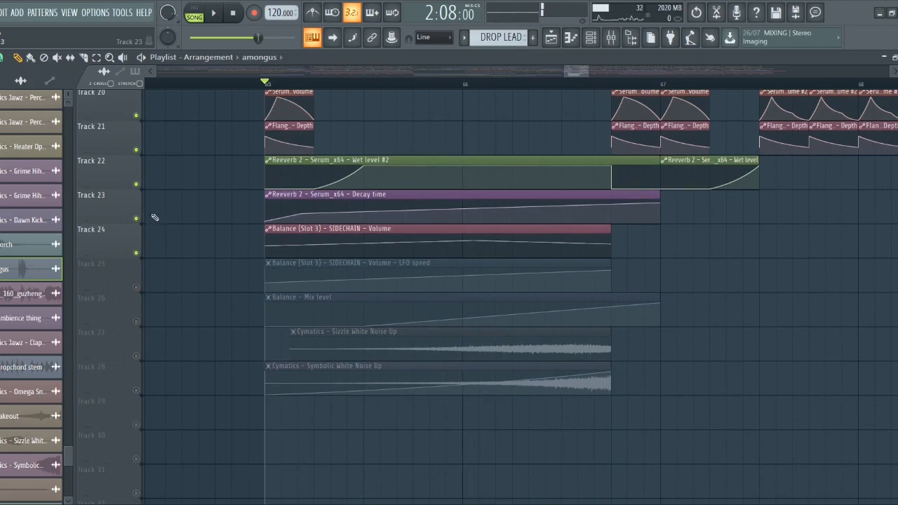
pyautogui.doubleClick(412, 228)
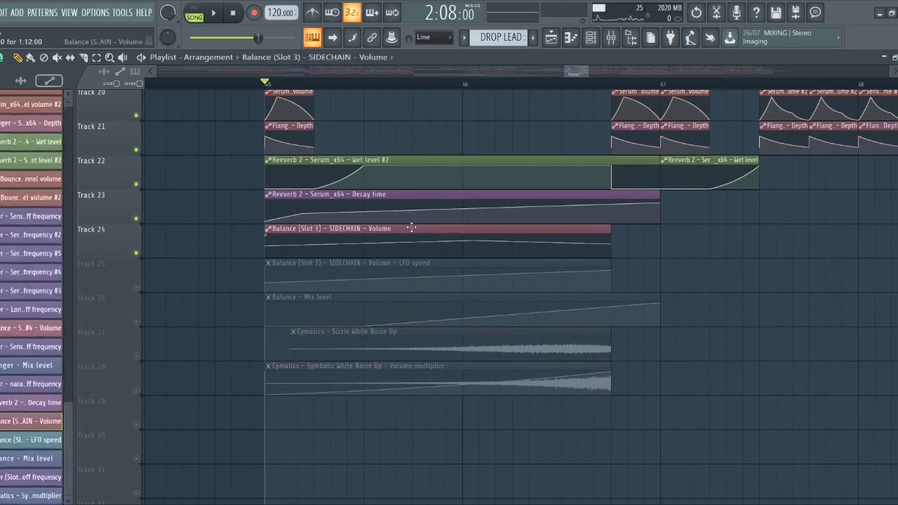
pyautogui.press('Escape')
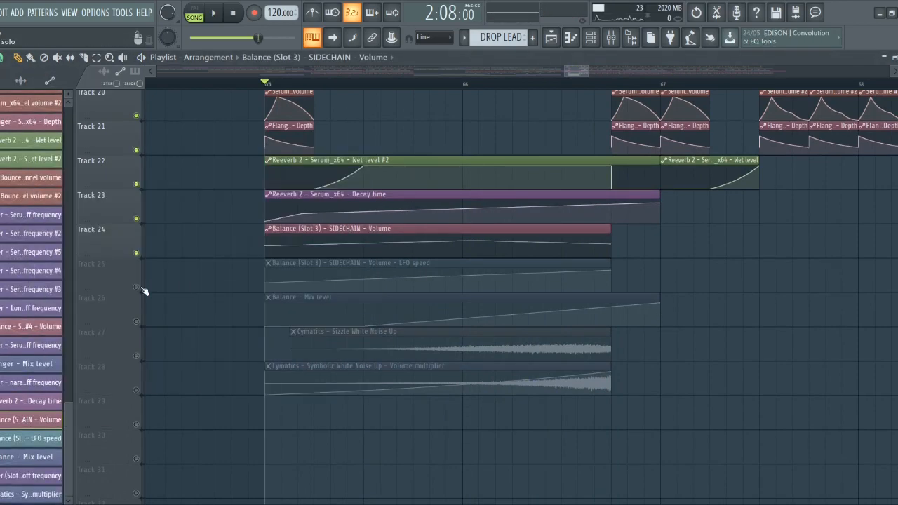
# - Re-enable all tracks and extend the start of Track 14's intro pluck clip back into the gap after bar 65
pyautogui.scroll(10, 381, 250)
pyautogui.scroll(-3, 388, 257)
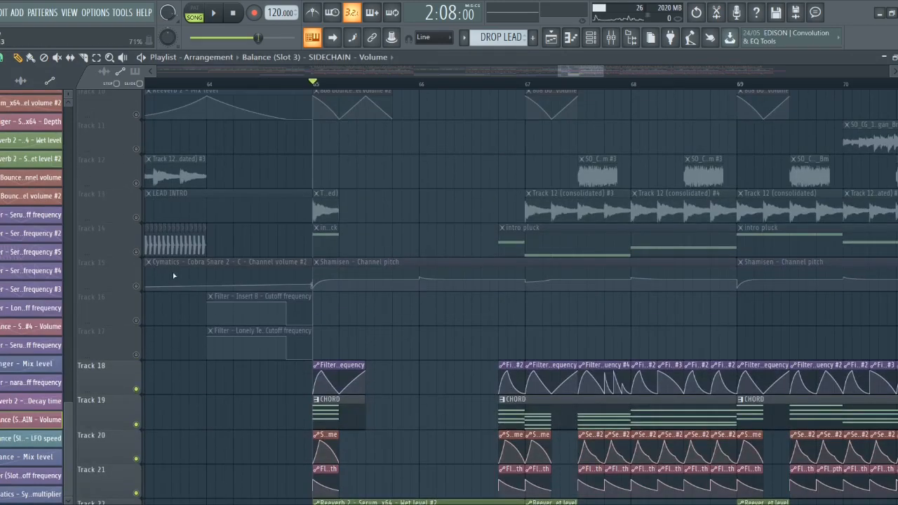
pyautogui.rightClick(137, 252)
pyautogui.rightClick(138, 252)
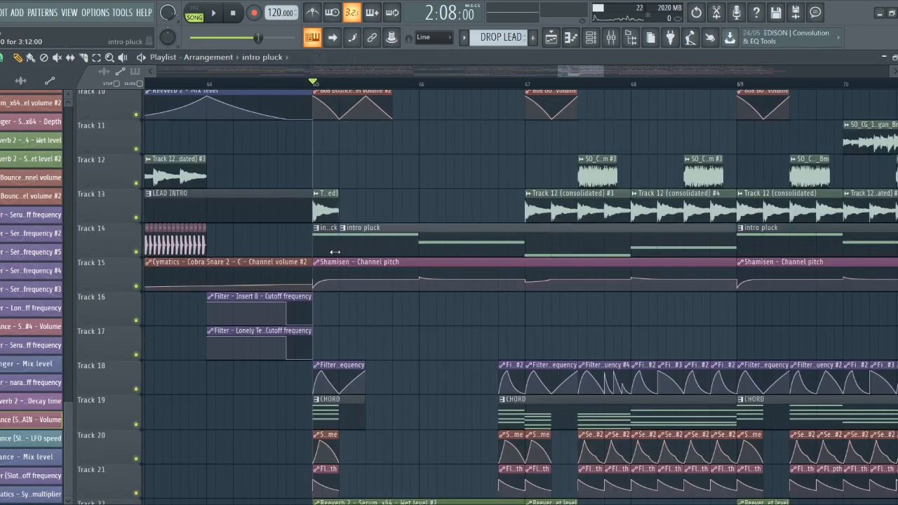
# - Extend the start of Track 8's BASS clip back into the gap and play the filled section from bar 65
pyautogui.scroll(6, 335, 251)
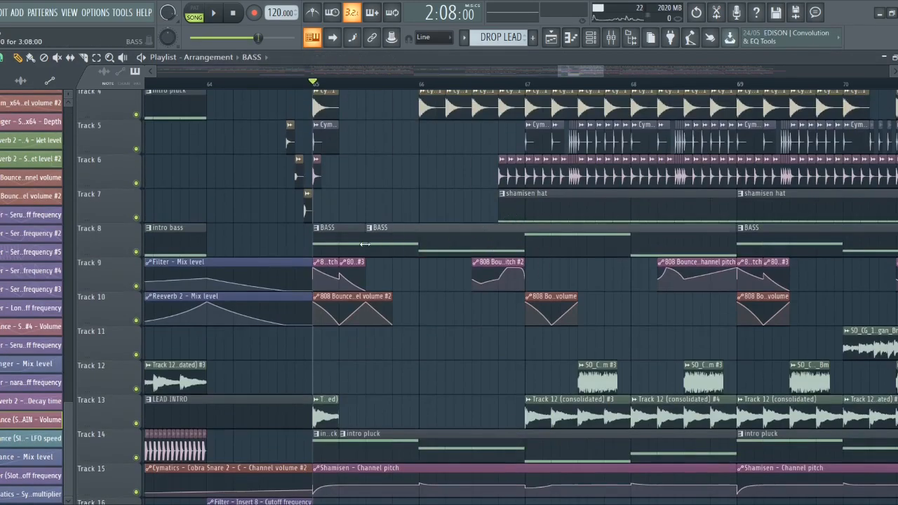
pyautogui.scroll(-6, 502, 230)
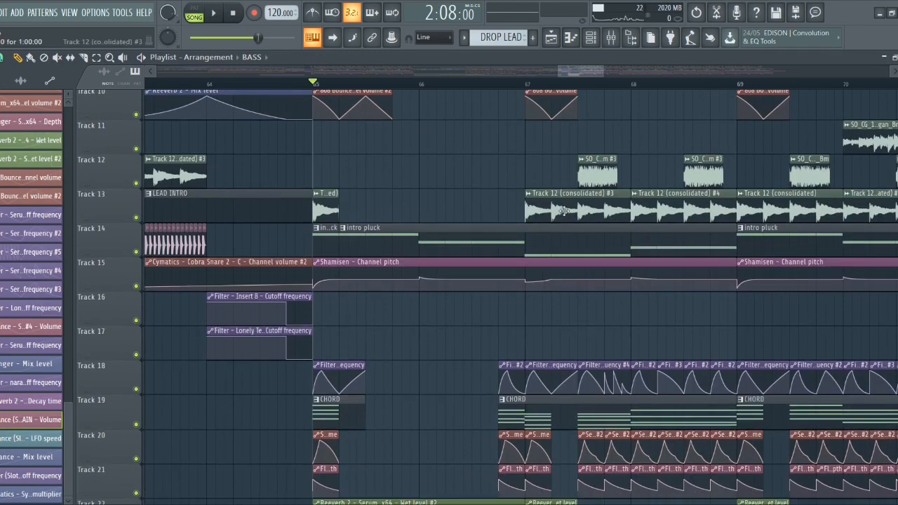
pyautogui.press('space')
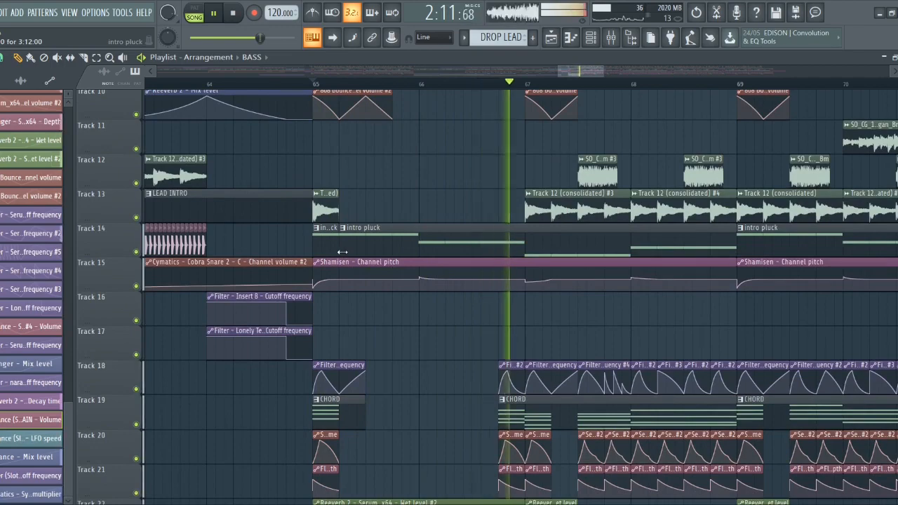
# - Stop playback, trim the start of the intro pluck clip to bar 67 and trim the BASS clip out of the gap
pyautogui.press('space')
pyautogui.moveTo(342, 251); pyautogui.dragTo(553, 248)
pyautogui.scroll(5, 476, 200)
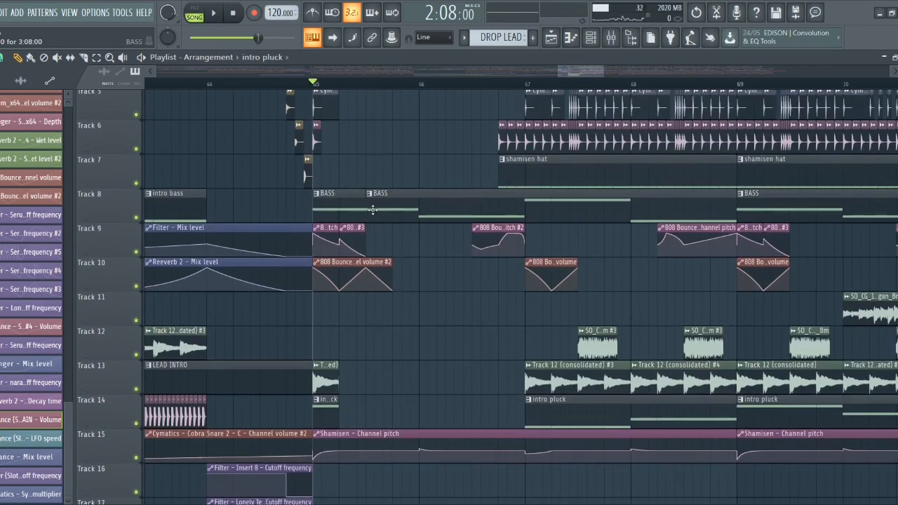
pyautogui.moveTo(373, 210); pyautogui.dragTo(511, 212)
# - Solo the SIDECHAIN volume automation on Track 24 and enable Tracks 25 and 23 for its LFO speed and the reverb decay time
pyautogui.scroll(-14, 526, 239)
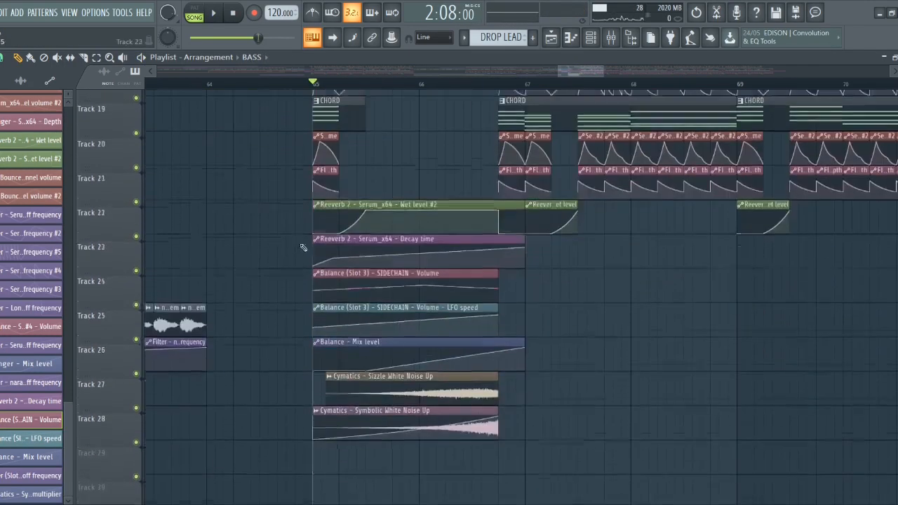
pyautogui.scroll(3, 311, 245)
pyautogui.rightClick(137, 287)
pyautogui.click(137, 322)
pyautogui.click(137, 252)
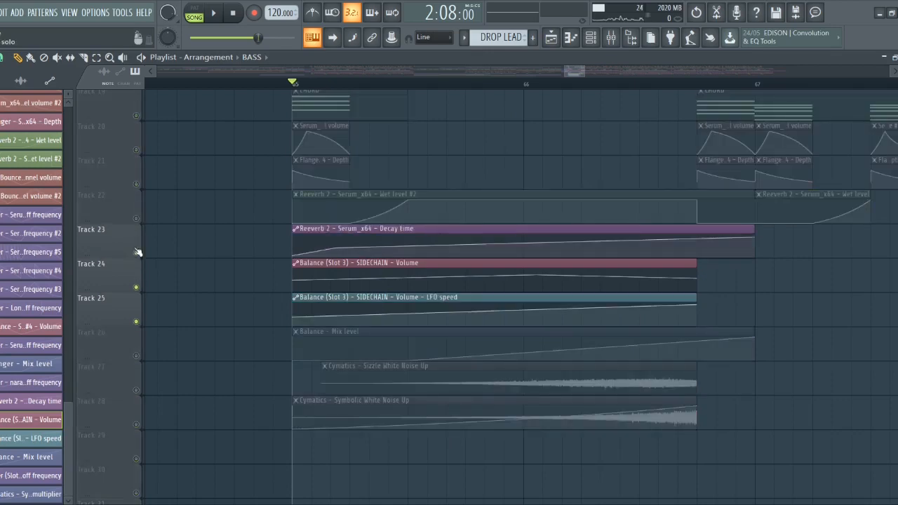
# - Enable Tracks 19 to 22 as well, covering the CHORD pattern and its volume, flanger depth and reverb wet level automation
pyautogui.click(137, 218)
pyautogui.click(136, 184)
pyautogui.click(136, 118)
pyautogui.scroll(2, 197, 174)
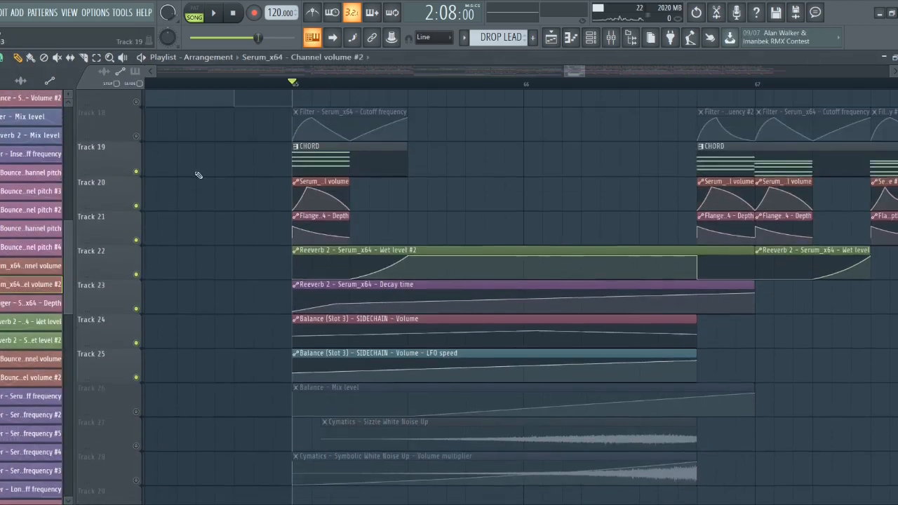
pyautogui.scroll(-3, 222, 210)
pyautogui.click(137, 150)
# - Play the soloed layers from bar 65, enable the Balance mix level automation on Track 26 and listen again
pyautogui.scroll(-6, 180, 195)
pyautogui.scroll(3, 217, 236)
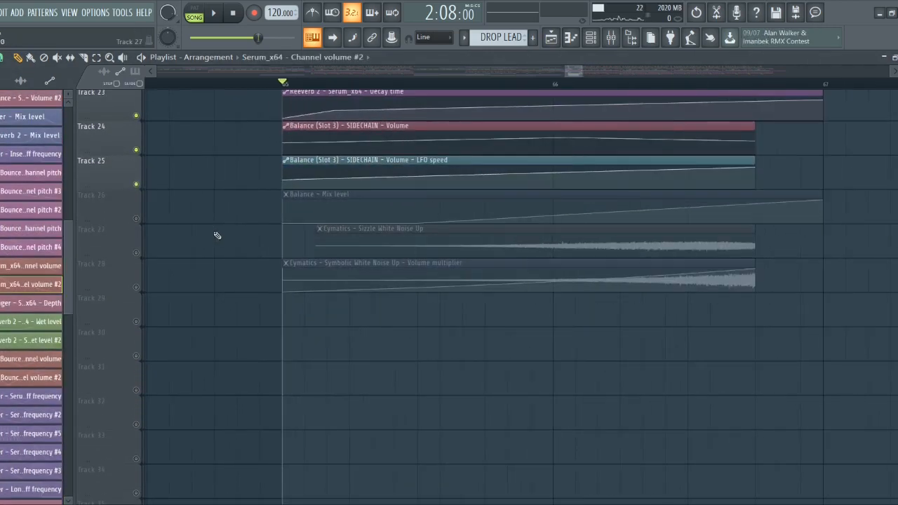
pyautogui.scroll(-3, 202, 228)
pyautogui.press('space')
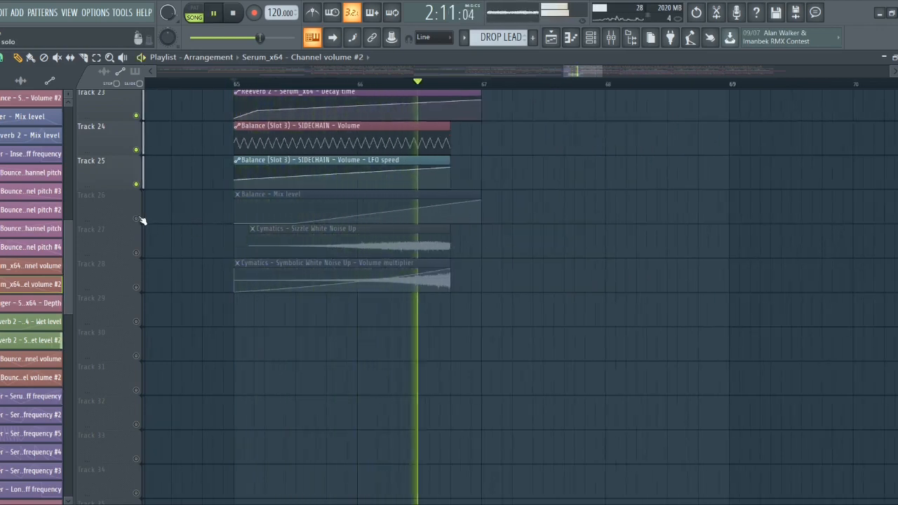
pyautogui.click(137, 218)
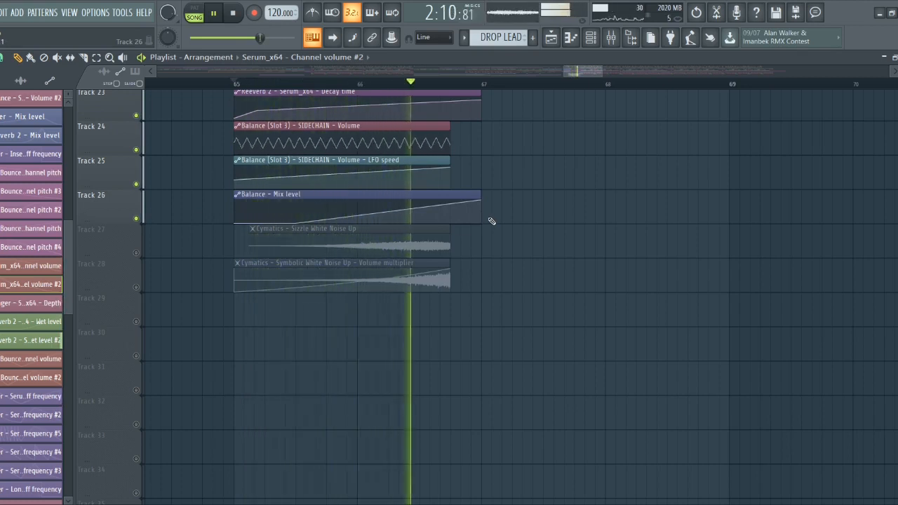
pyautogui.press('space')
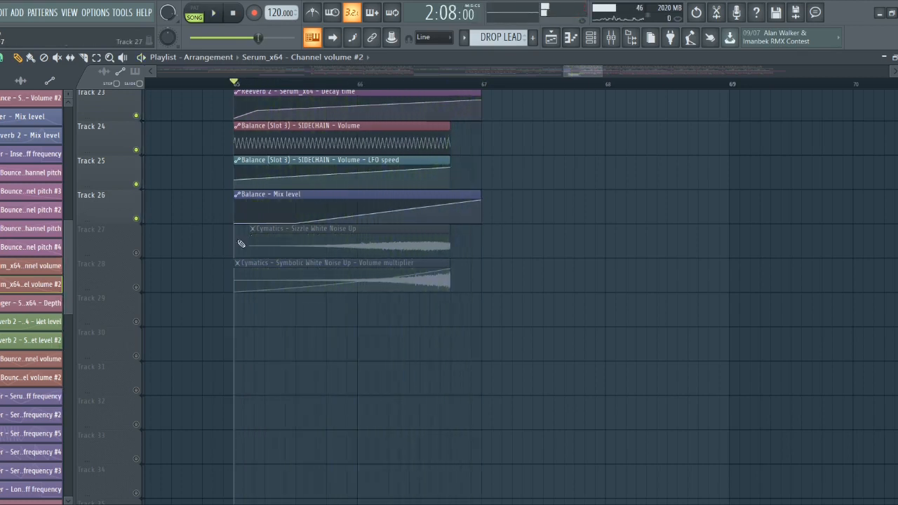
# - Solo the Sizzle and Symbolic White Noise Up risers on Tracks 27 and 28, play them and re-enable all tracks
pyautogui.click(136, 253)
pyautogui.click(136, 287)
pyautogui.keyDown('ctrl'); pyautogui.click(136, 253); pyautogui.keyUp('ctrl')
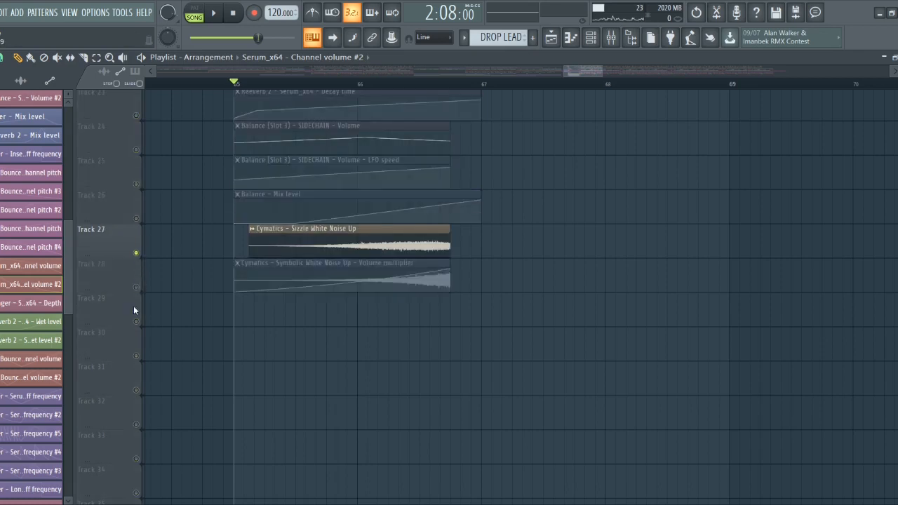
pyautogui.click(136, 287)
pyautogui.press('space')
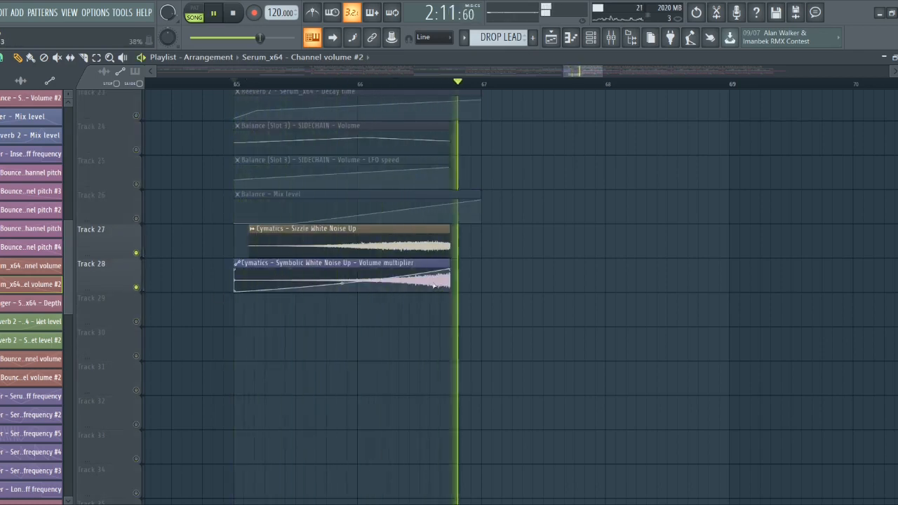
pyautogui.press('space')
pyautogui.keyDown('ctrl'); pyautogui.click(138, 254); pyautogui.keyUp('ctrl')
pyautogui.keyDown('ctrl'); pyautogui.click(138, 254); pyautogui.keyUp('ctrl')
# - Examine how the second drop's tracks are laid out from bar 65 compared with the rest of the arrangement
pyautogui.scroll(2, 297, 246)
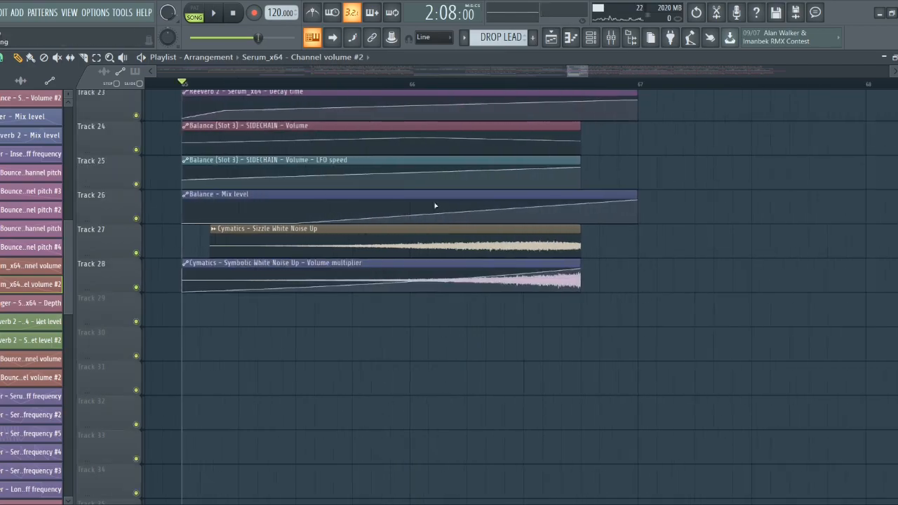
pyautogui.scroll(-4, 434, 202)
pyautogui.scroll(3, 431, 191)
pyautogui.scroll(-2, 411, 161)
pyautogui.scroll(2, 424, 171)
pyautogui.scroll(-4, 423, 175)
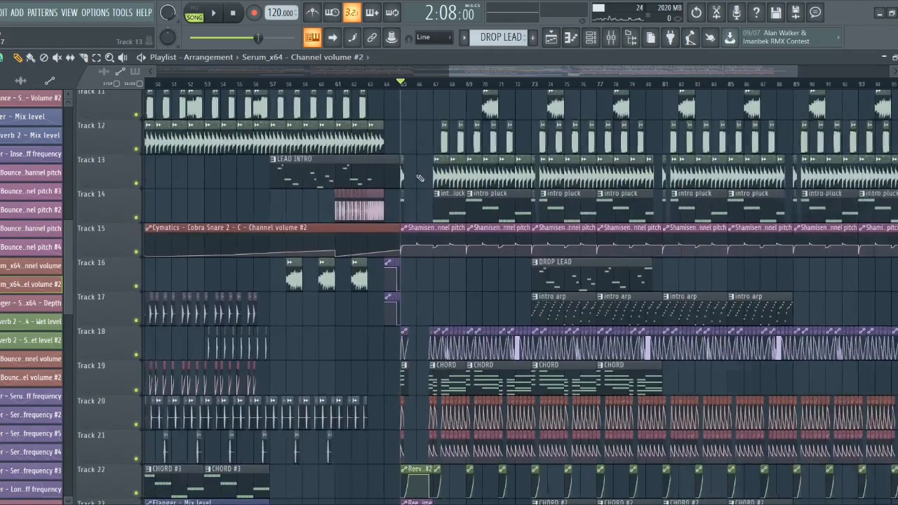
pyautogui.scroll(-3, 715, 175)
pyautogui.scroll(-3, 708, 231)
pyautogui.scroll(-4, 705, 280)
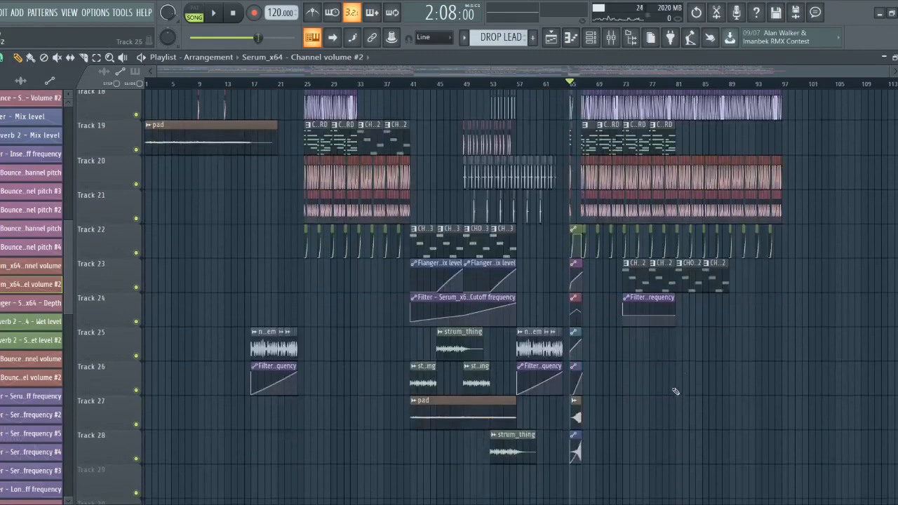
pyautogui.scroll(5, 667, 396)
# - Select the SIDECHAIN volume automation clip at bar 65 and inspect the second drop's layers up to bar 97
pyautogui.doubleClick(367, 300)
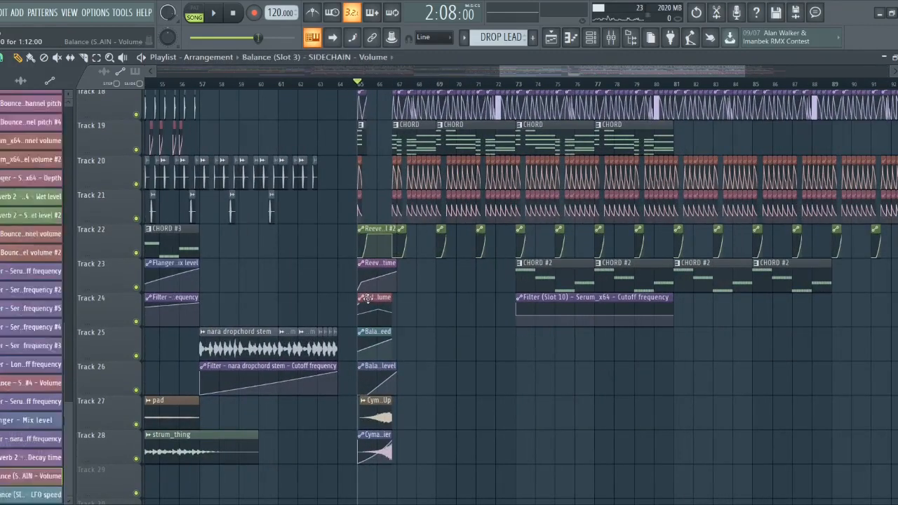
pyautogui.press('Escape')
pyautogui.scroll(-4, 389, 308)
pyautogui.scroll(3, 636, 385)
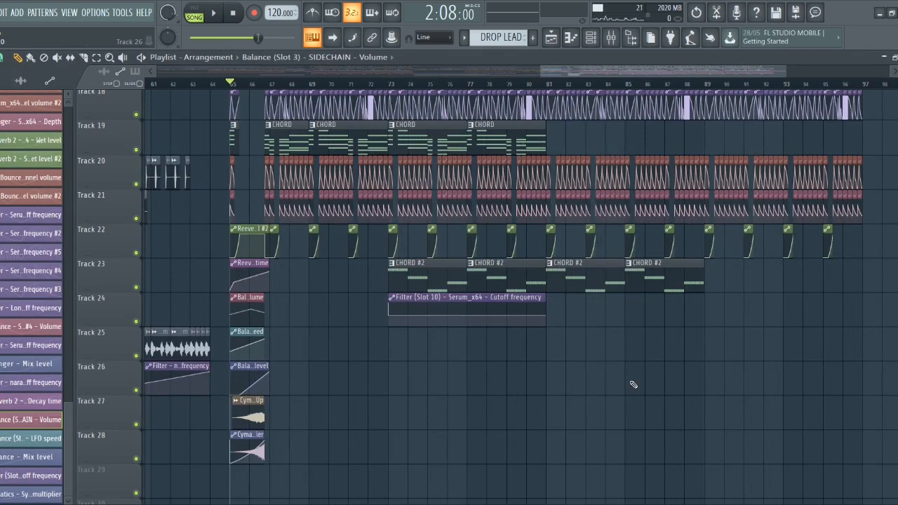
pyautogui.scroll(-3, 631, 379)
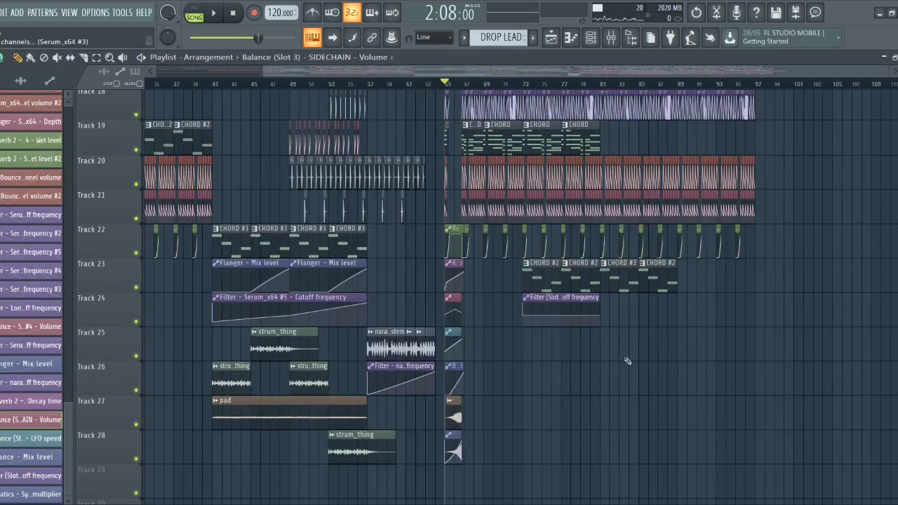
pyautogui.scroll(3, 754, 348)
pyautogui.scroll(5, 753, 349)
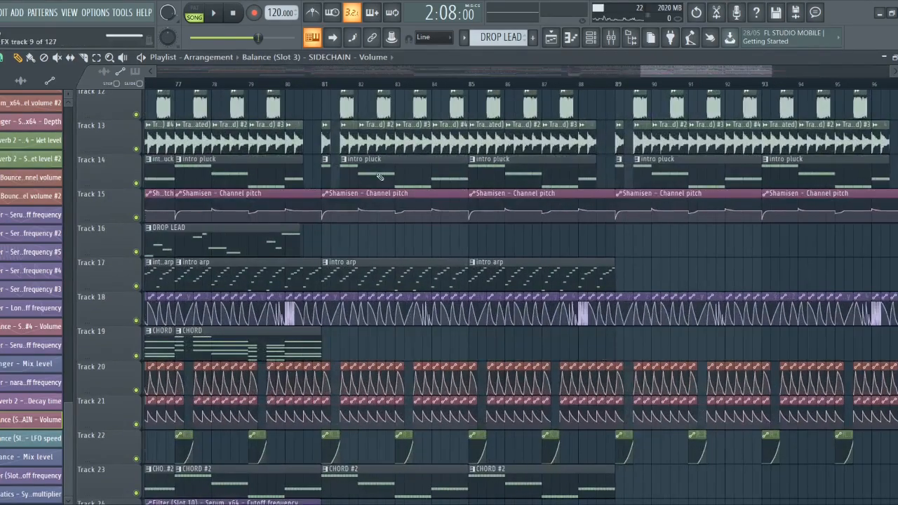
# - Move the playhead to bar 81 and play the second half of the second drop
pyautogui.click(325, 82)
pyautogui.scroll(-3, 547, 244)
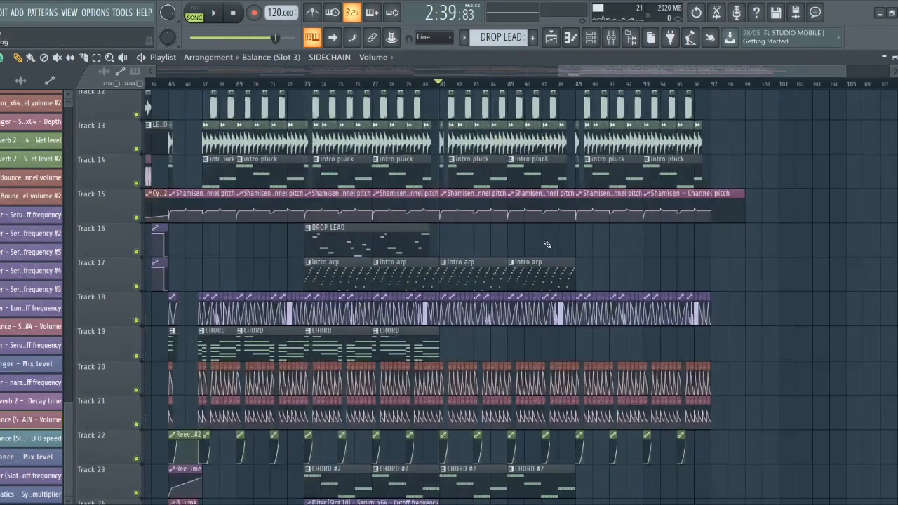
pyautogui.scroll(-3, 525, 309)
pyautogui.scroll(4, 413, 335)
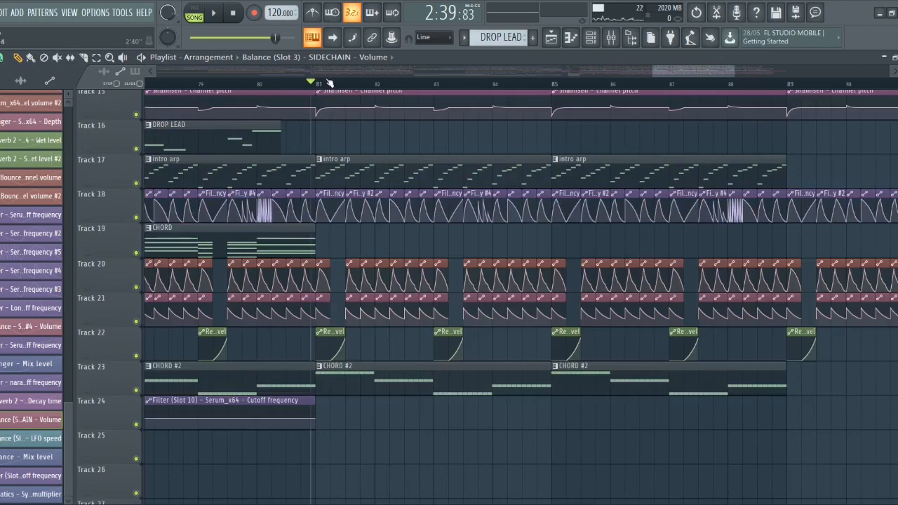
pyautogui.scroll(-2, 349, 134)
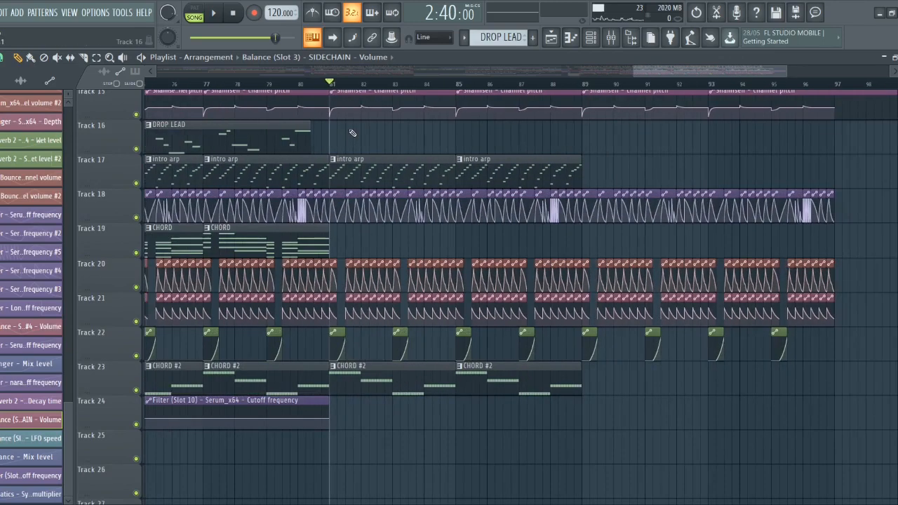
pyautogui.press('space')
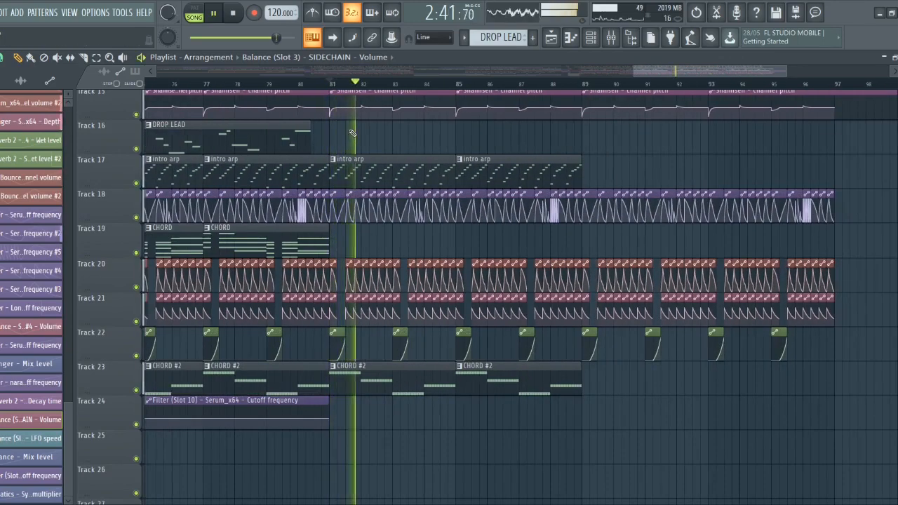
pyautogui.scroll(7, 449, 118)
pyautogui.press('space')
# - Compare the clips on Tracks 13 to 24 before and after bar 81
pyautogui.scroll(-5, 401, 184)
pyautogui.scroll(-2, 397, 194)
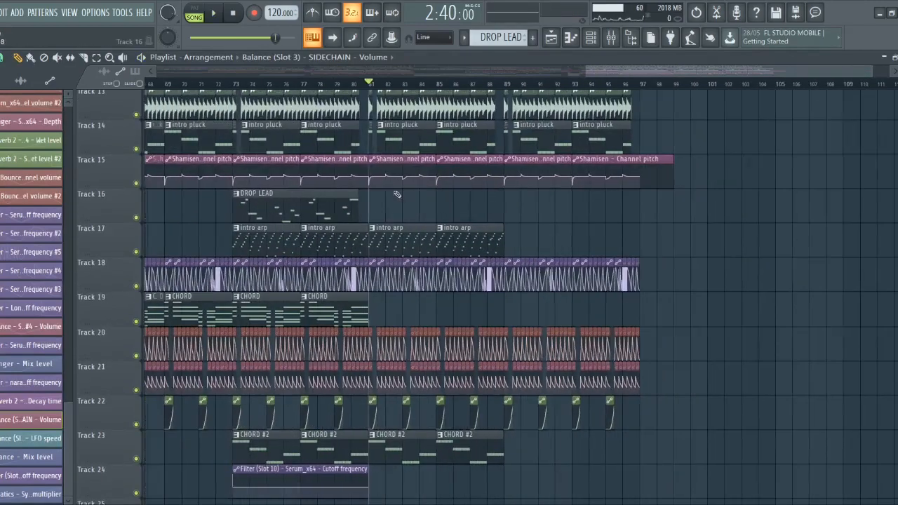
pyautogui.scroll(5, 384, 165)
pyautogui.scroll(-4, 428, 184)
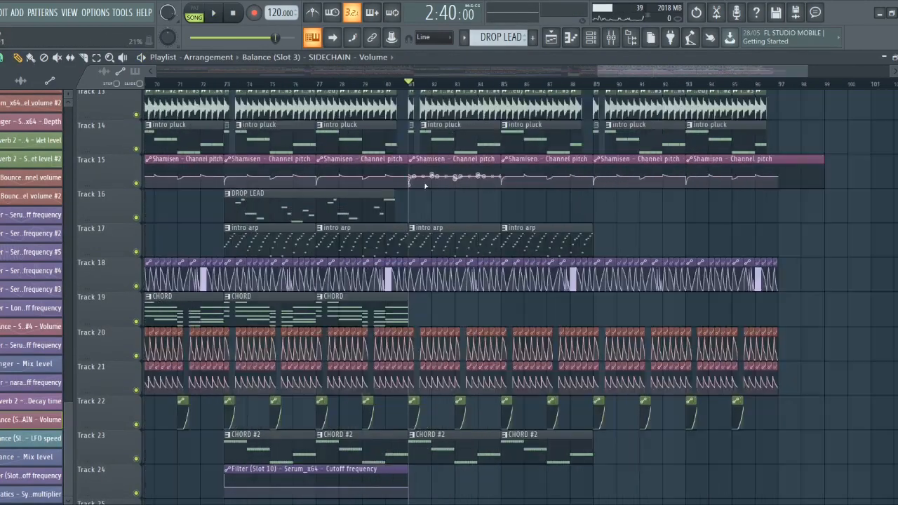
pyautogui.scroll(3, 220, 196)
pyautogui.scroll(-5, 235, 168)
pyautogui.scroll(2, 246, 154)
# - Move the playhead to bar 73 and briefly solo Track 24's Serum filter cutoff automation, restoring all tracks
pyautogui.click(226, 84)
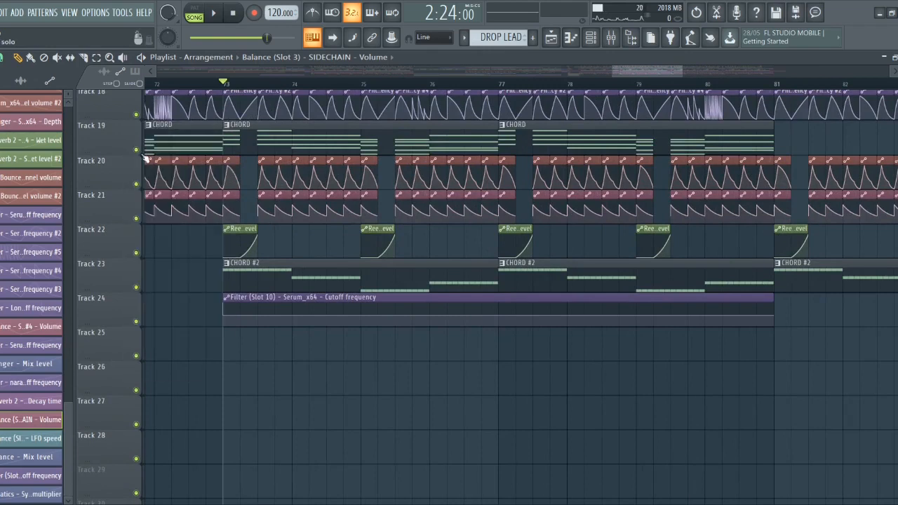
pyautogui.rightClick(142, 154)
pyautogui.rightClick(142, 155)
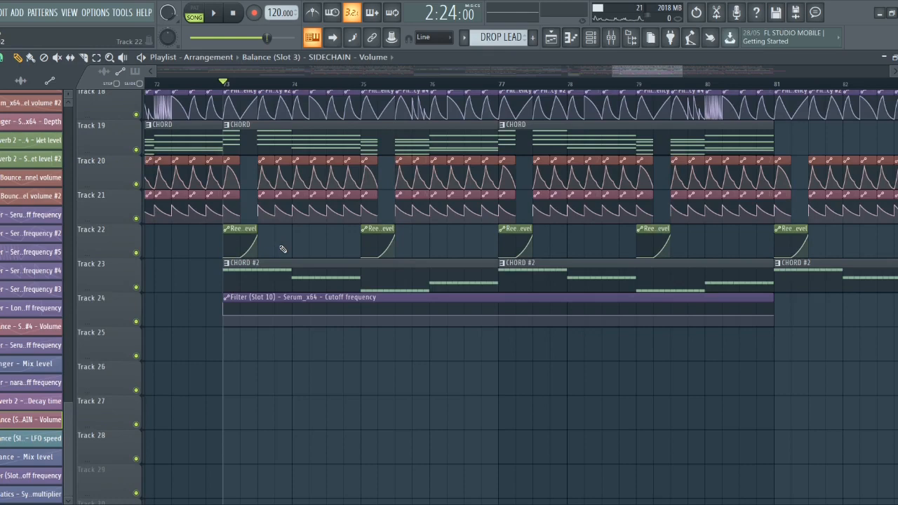
pyautogui.press('space')
pyautogui.press('space')
pyautogui.rightClick(137, 323)
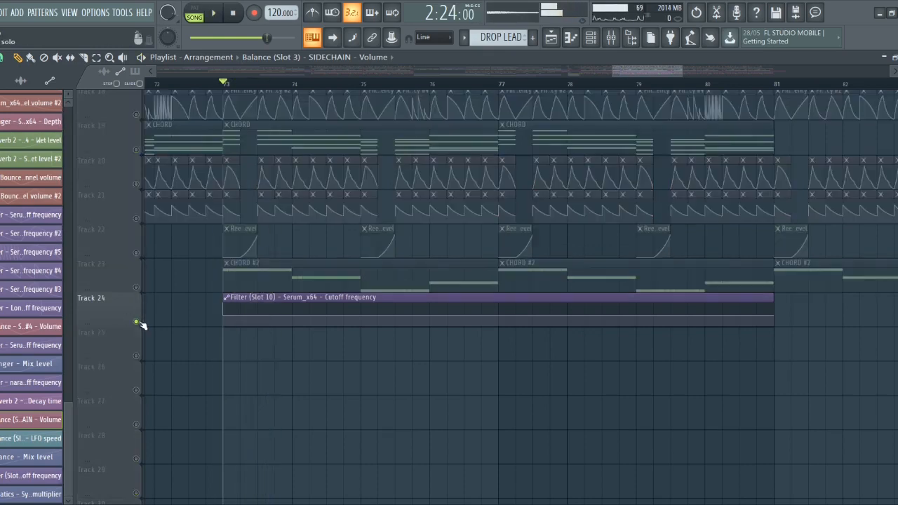
pyautogui.rightClick(137, 325)
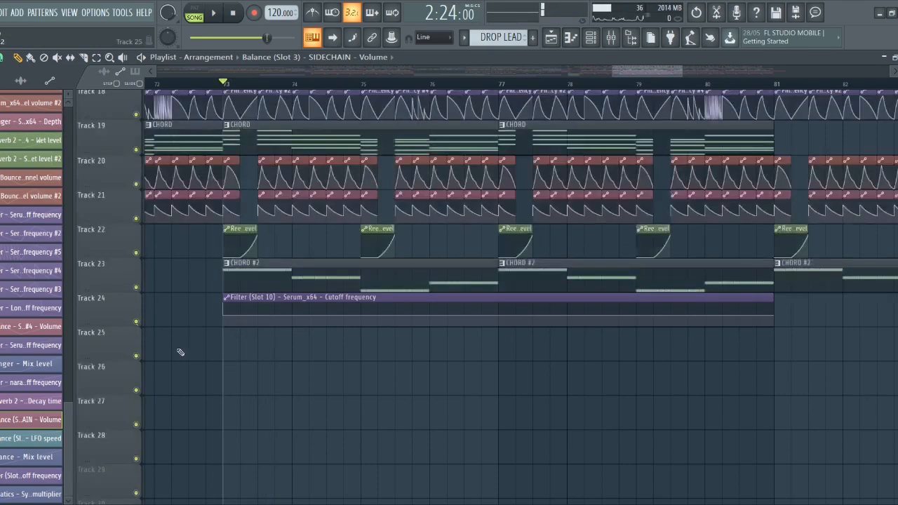
# - Play the second drop's transition into bar 81 while following the CHORD #2 layer on Track 23
pyautogui.scroll(-4, 345, 391)
pyautogui.click(494, 84)
pyautogui.press('space')
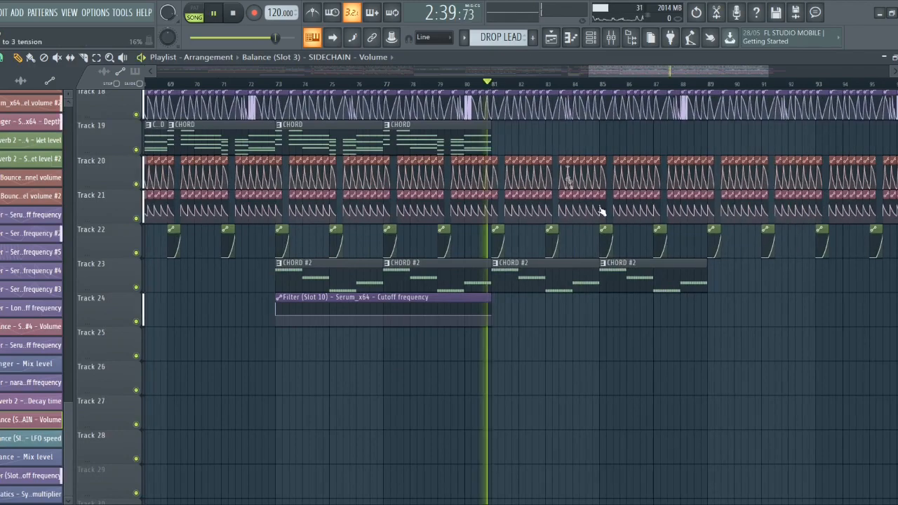
pyautogui.scroll(4, 637, 354)
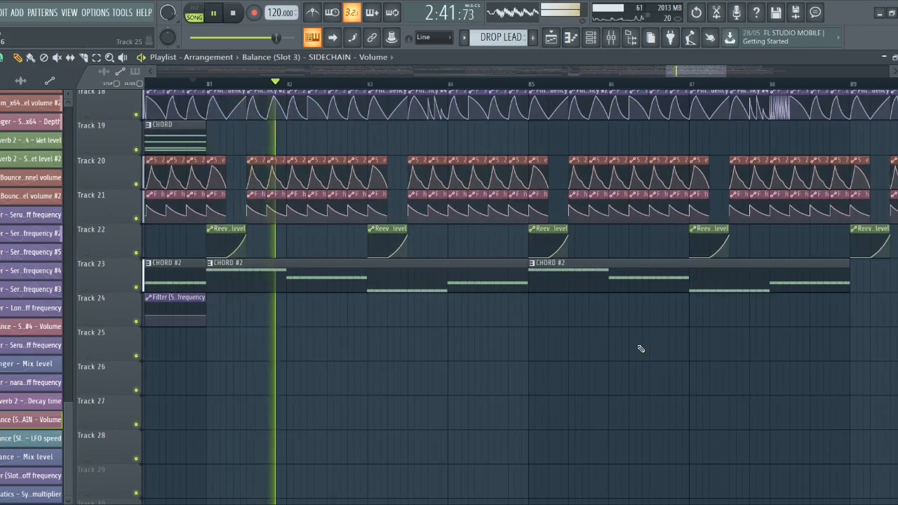
pyautogui.scroll(4, 641, 348)
pyautogui.scroll(-4, 287, 310)
pyautogui.scroll(5, 318, 285)
pyautogui.press('space')
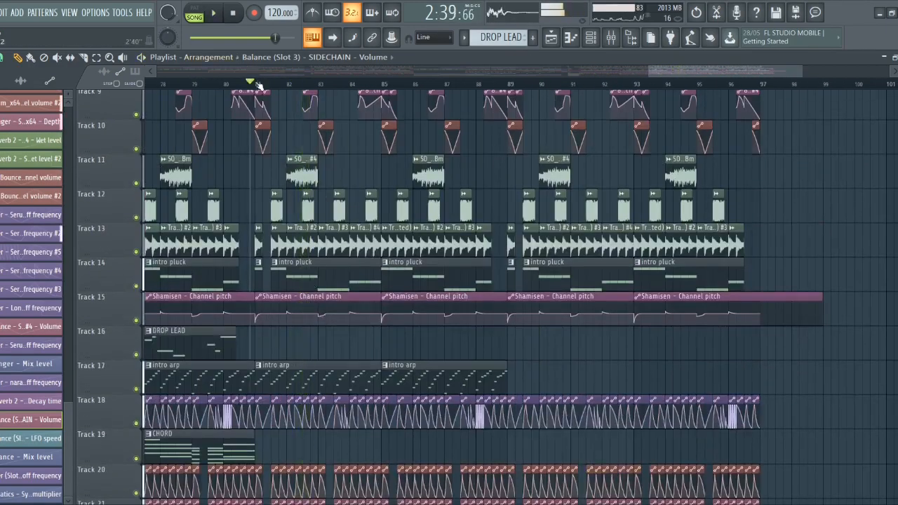
# - Return the playhead to bar 81 and inspect the drum, bass and sample clips on Tracks 1 to 12
pyautogui.click(258, 85)
pyautogui.scroll(4, 337, 169)
pyautogui.scroll(4, 417, 188)
pyautogui.scroll(4, 393, 186)
pyautogui.scroll(-4, 290, 171)
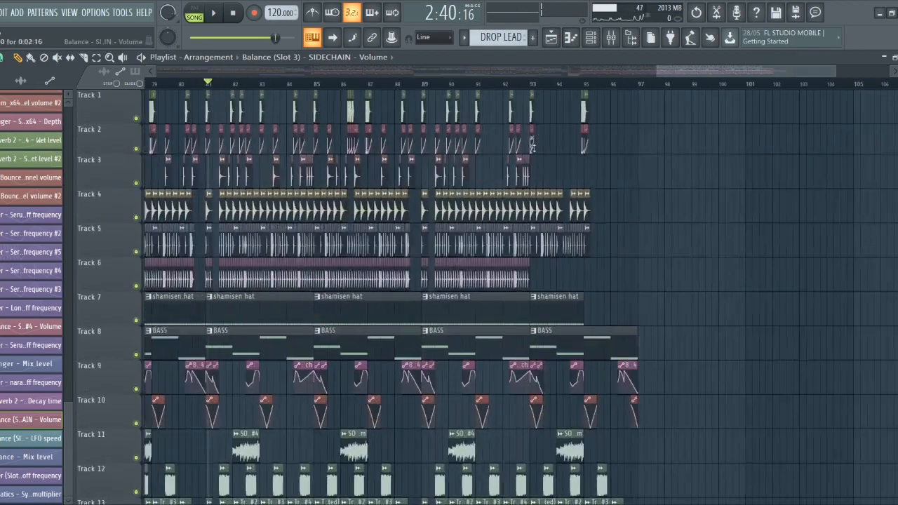
pyautogui.scroll(-3, 450, 189)
pyautogui.scroll(5, 509, 203)
# - Move the playhead to bar 89 and play the drop's final section until just past bar 97
pyautogui.click(279, 84)
pyautogui.scroll(3, 305, 106)
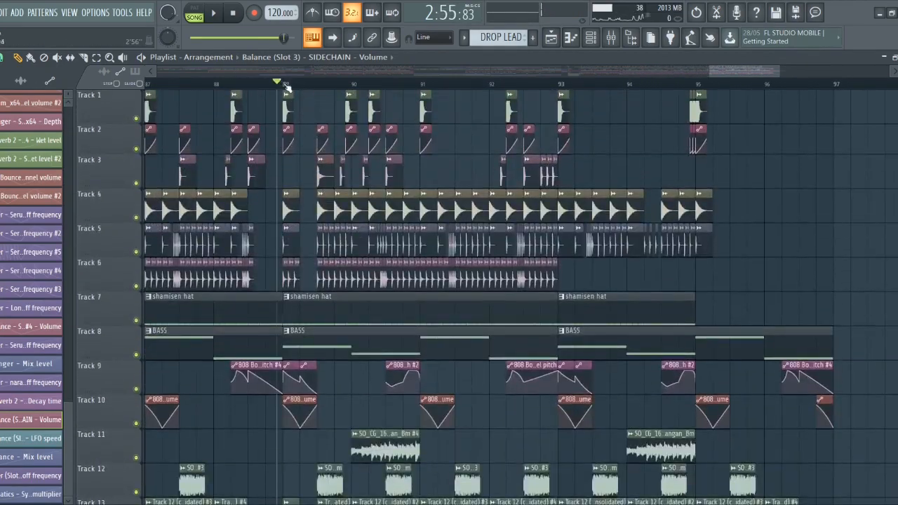
pyautogui.scroll(3, 427, 171)
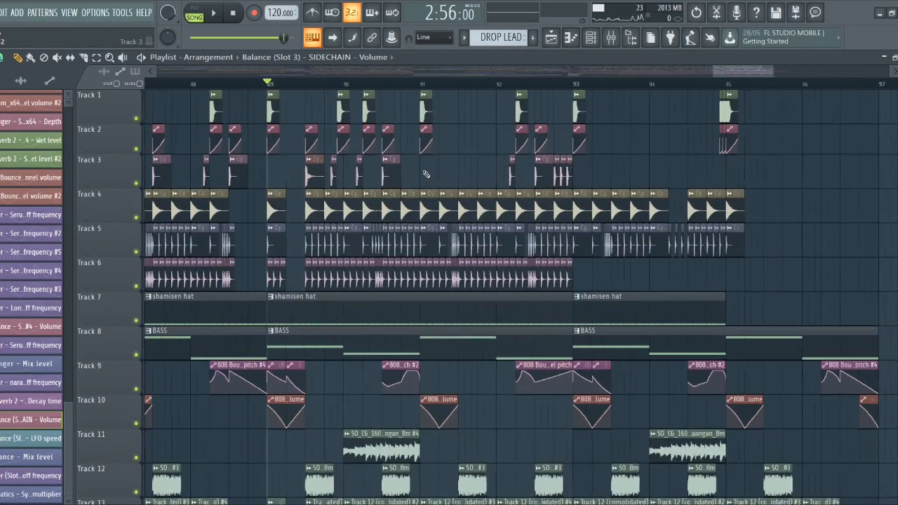
pyautogui.press('space')
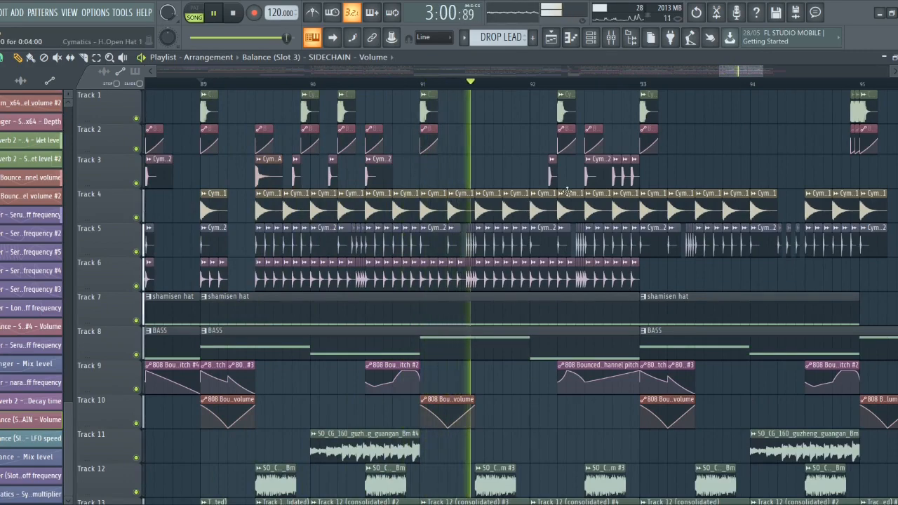
pyautogui.scroll(3, 565, 181)
pyautogui.scroll(-2, 565, 180)
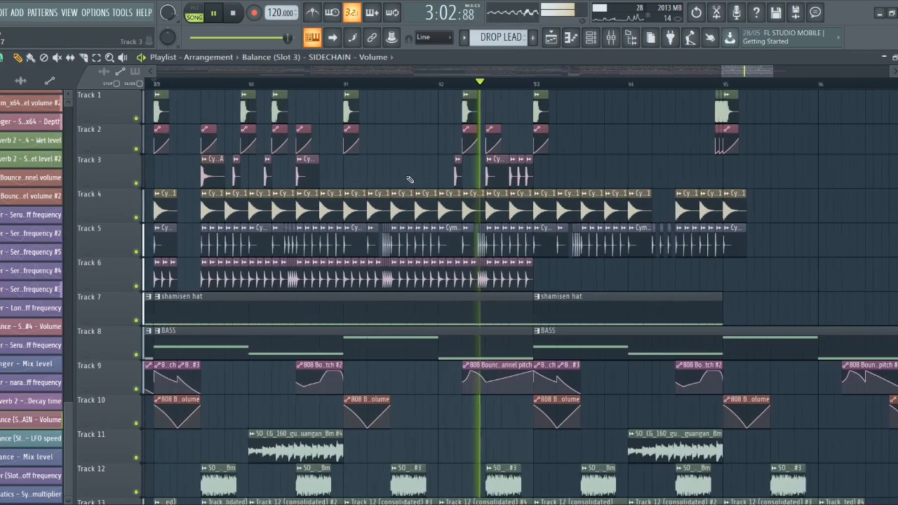
pyautogui.scroll(-3, 560, 198)
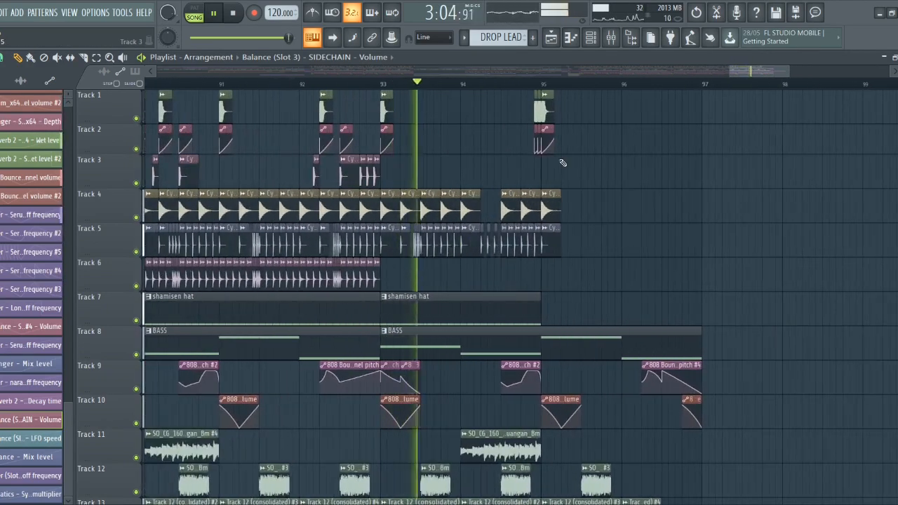
pyautogui.scroll(-4, 560, 176)
pyautogui.scroll(1, 711, 234)
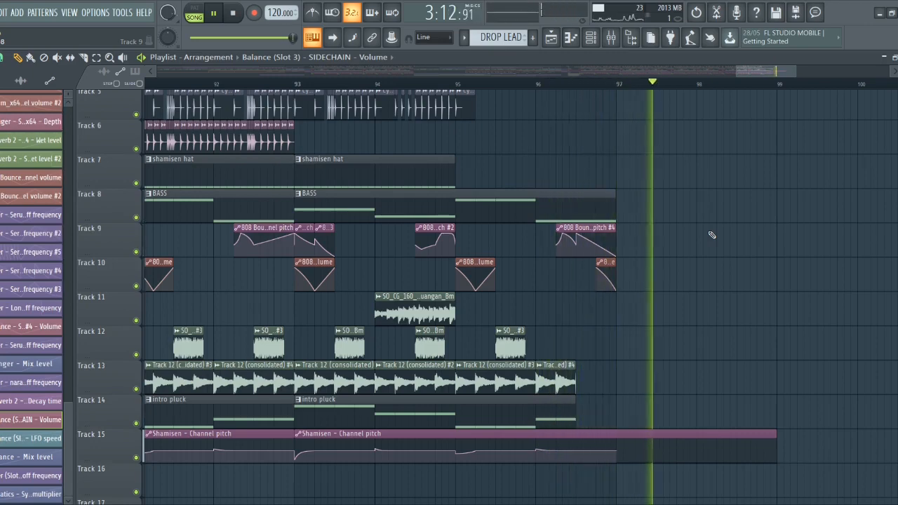
pyautogui.press('space')
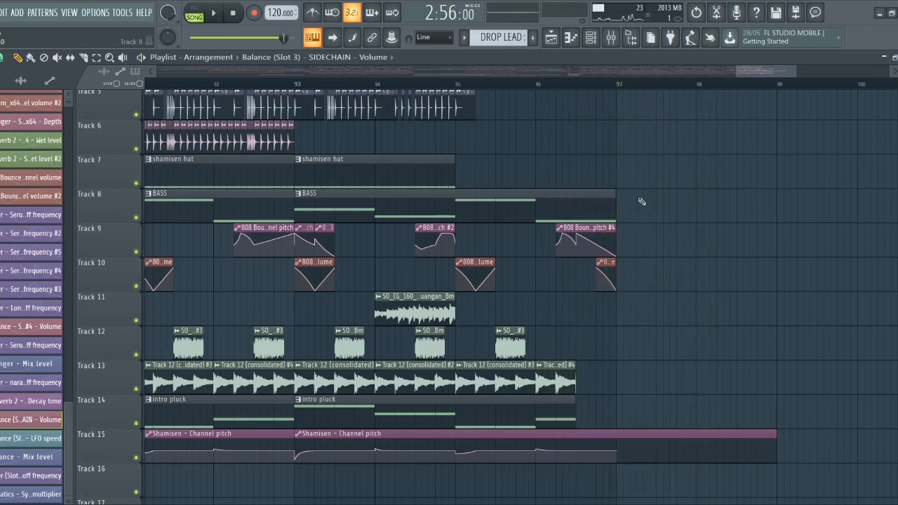
# - Examine the complete arrangement from bar 1 to bar 97 across all the upper tracks
pyautogui.scroll(-5, 777, 236)
pyautogui.scroll(-3, 828, 273)
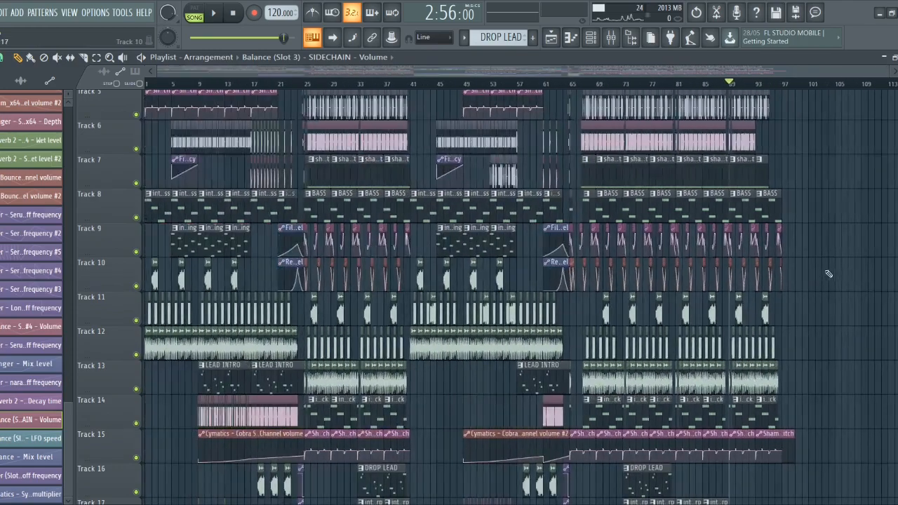
pyautogui.scroll(-5, 826, 271)
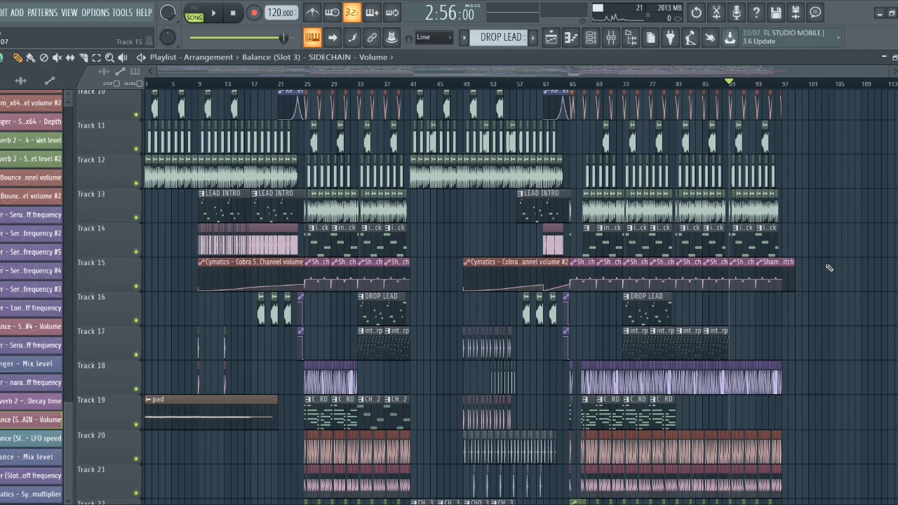
pyautogui.scroll(9, 829, 267)
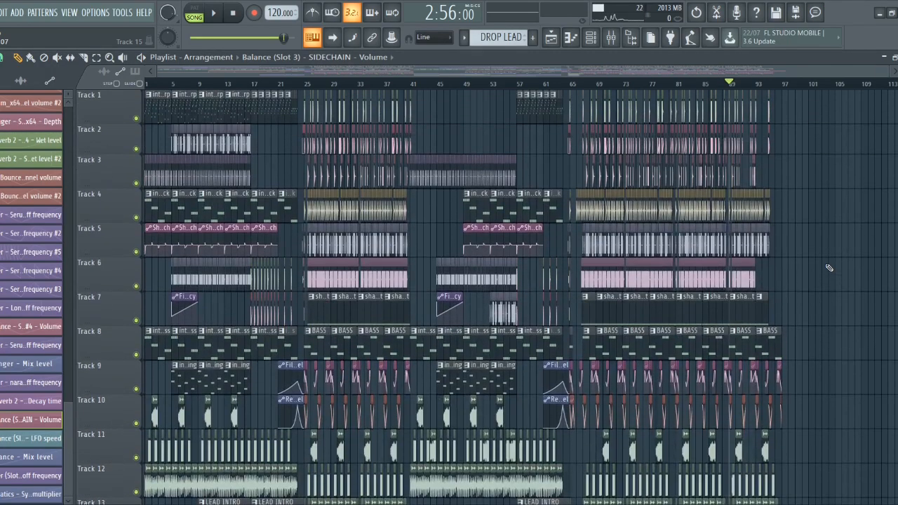